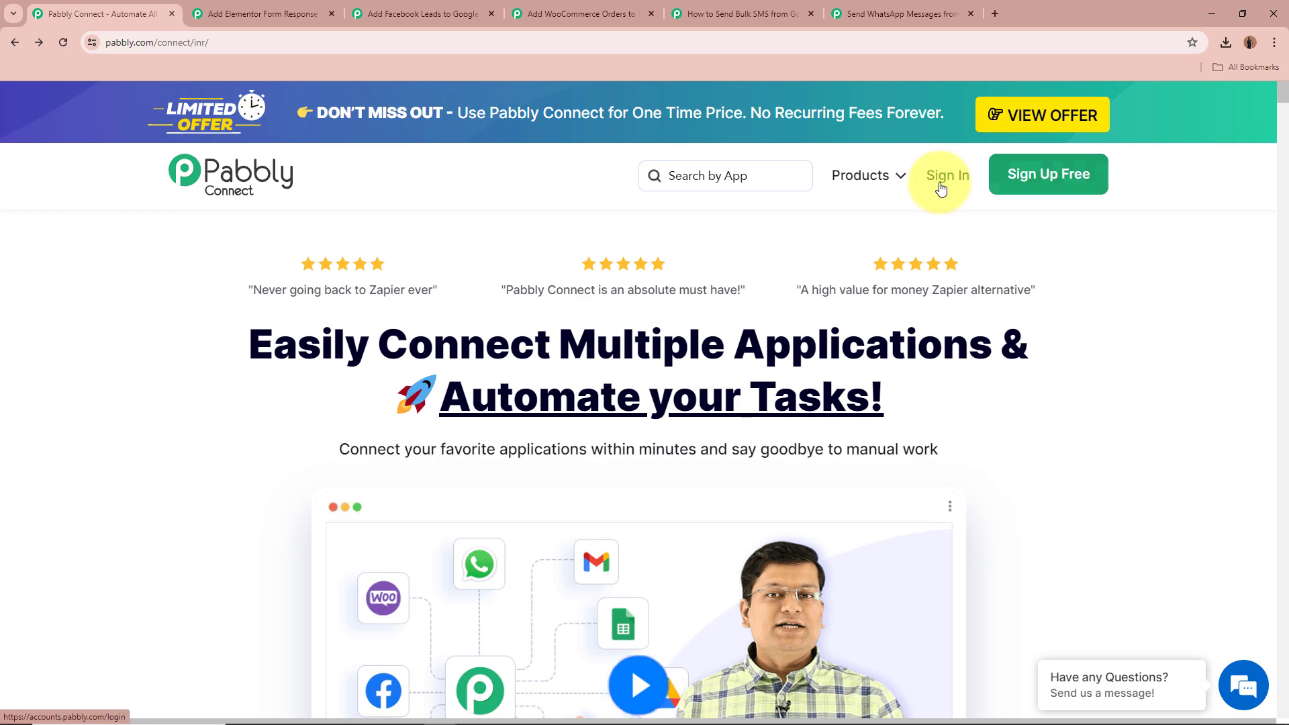
Sign in to the Pabbly account and view the list of Pabbly apps
{"action": "left_click", "coordinate": [941, 188]}
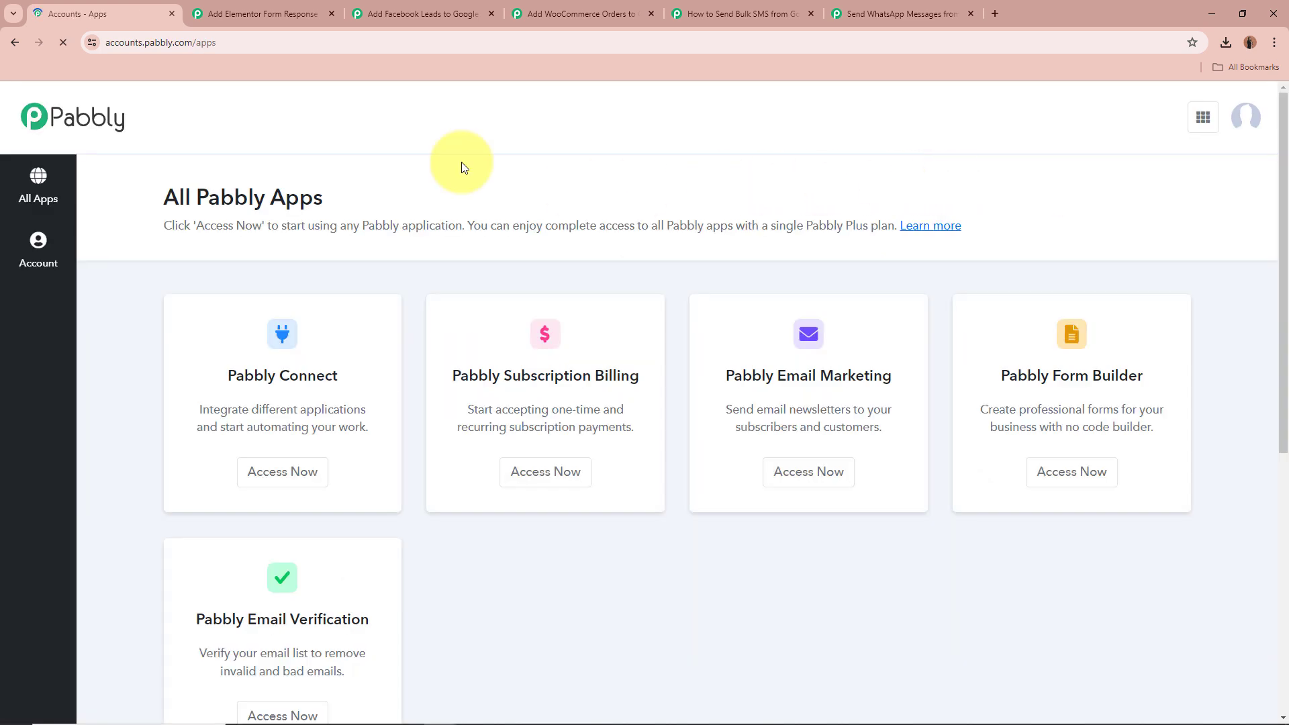
{"action": "left_click_drag", "start_coordinate": [163, 193], "coordinate": [427, 200]}
{"action": "left_click", "coordinate": [430, 205]}
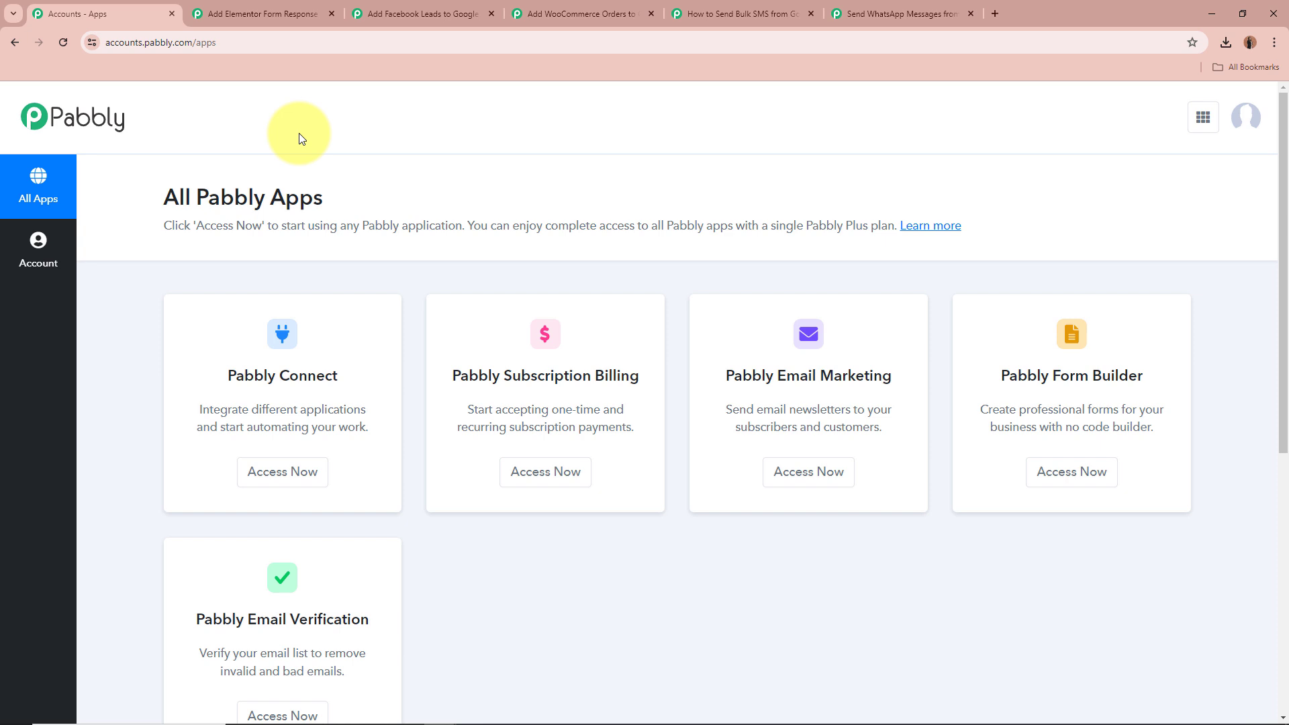
{"action": "left_click_drag", "start_coordinate": [226, 375], "coordinate": [350, 375]}
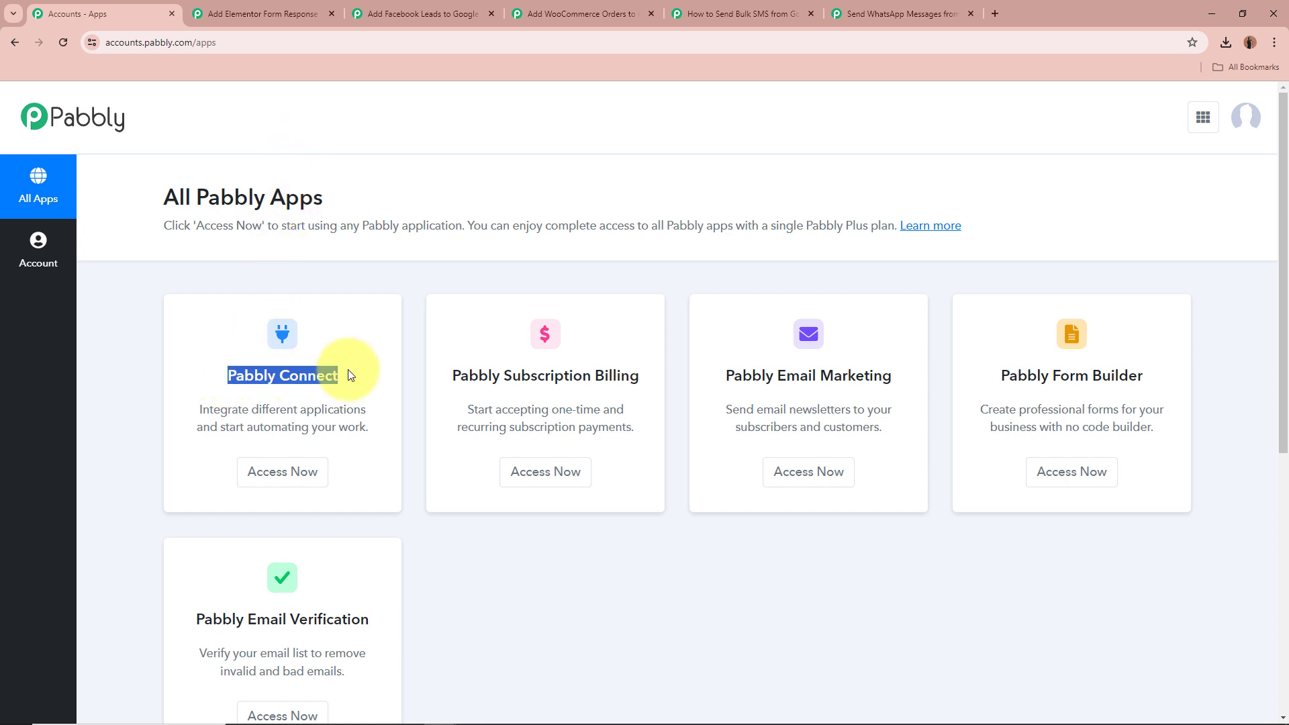
{"action": "left_click", "coordinate": [347, 372]}
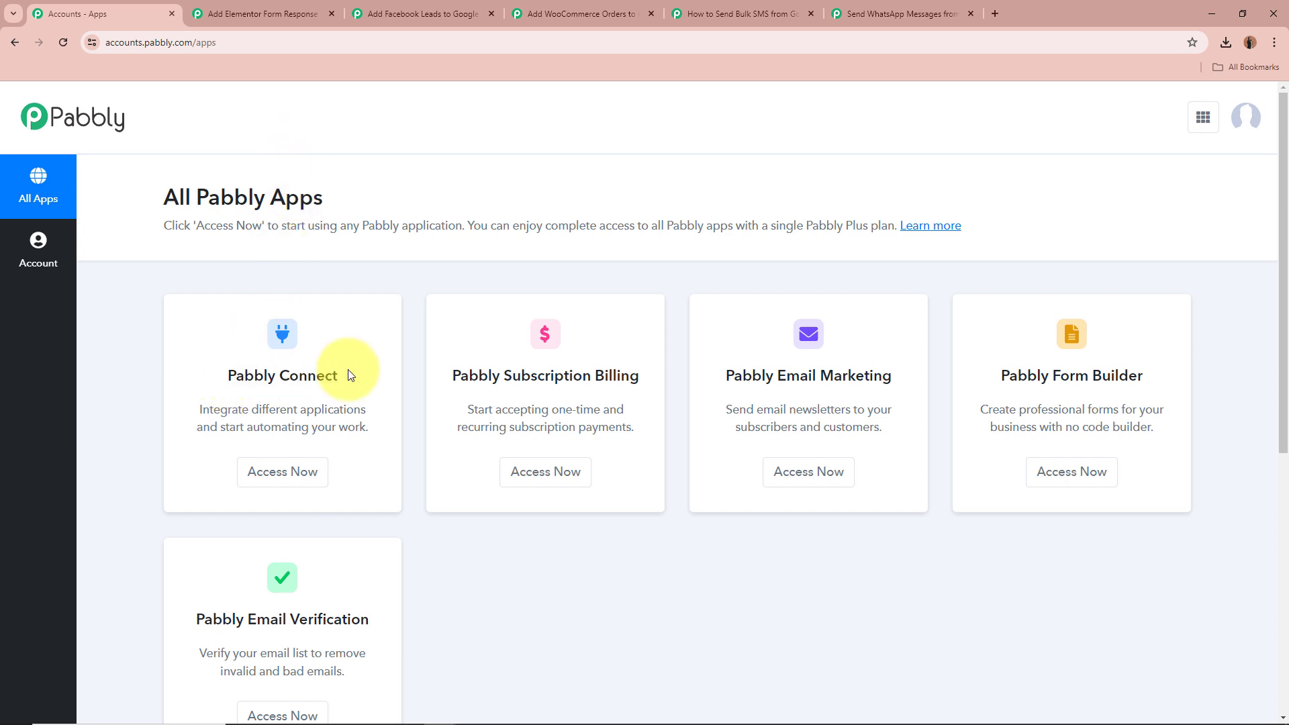
Open Pabbly Connect and filter the dashboard to the Google Sheets Automations folder
{"action": "left_click", "coordinate": [284, 470]}
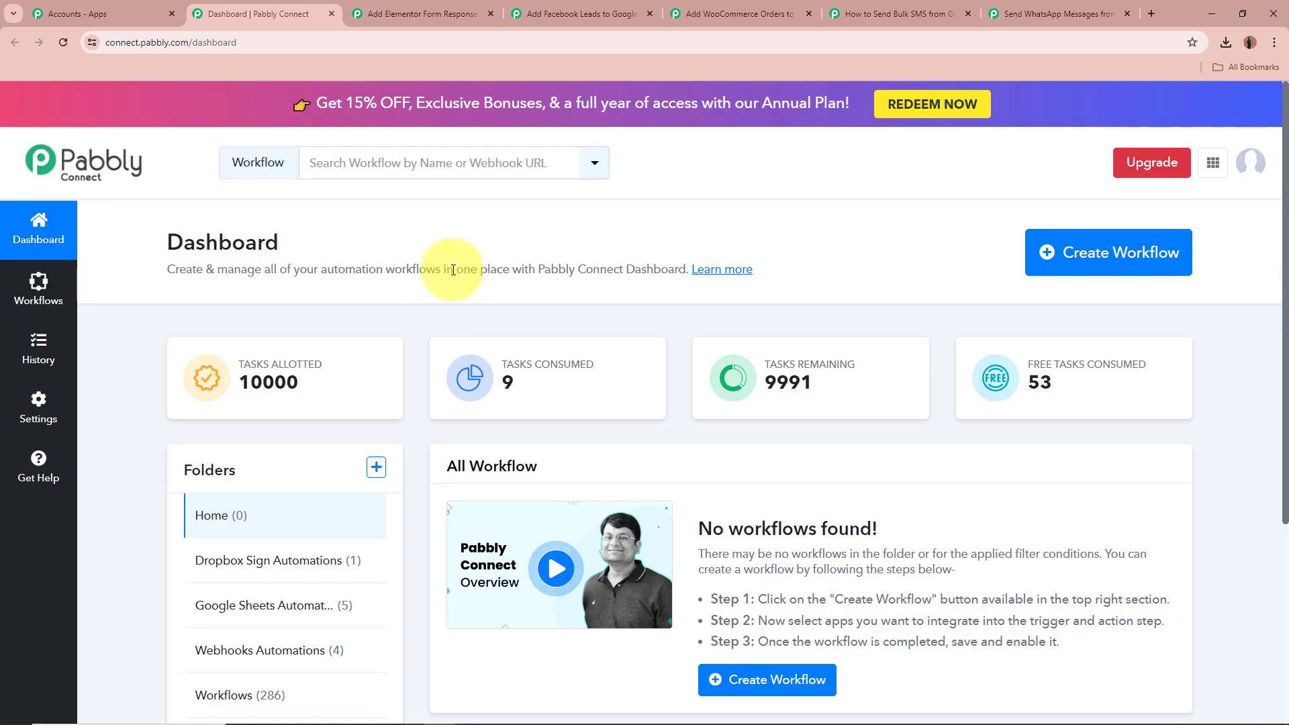
{"action": "left_click", "coordinate": [268, 605]}
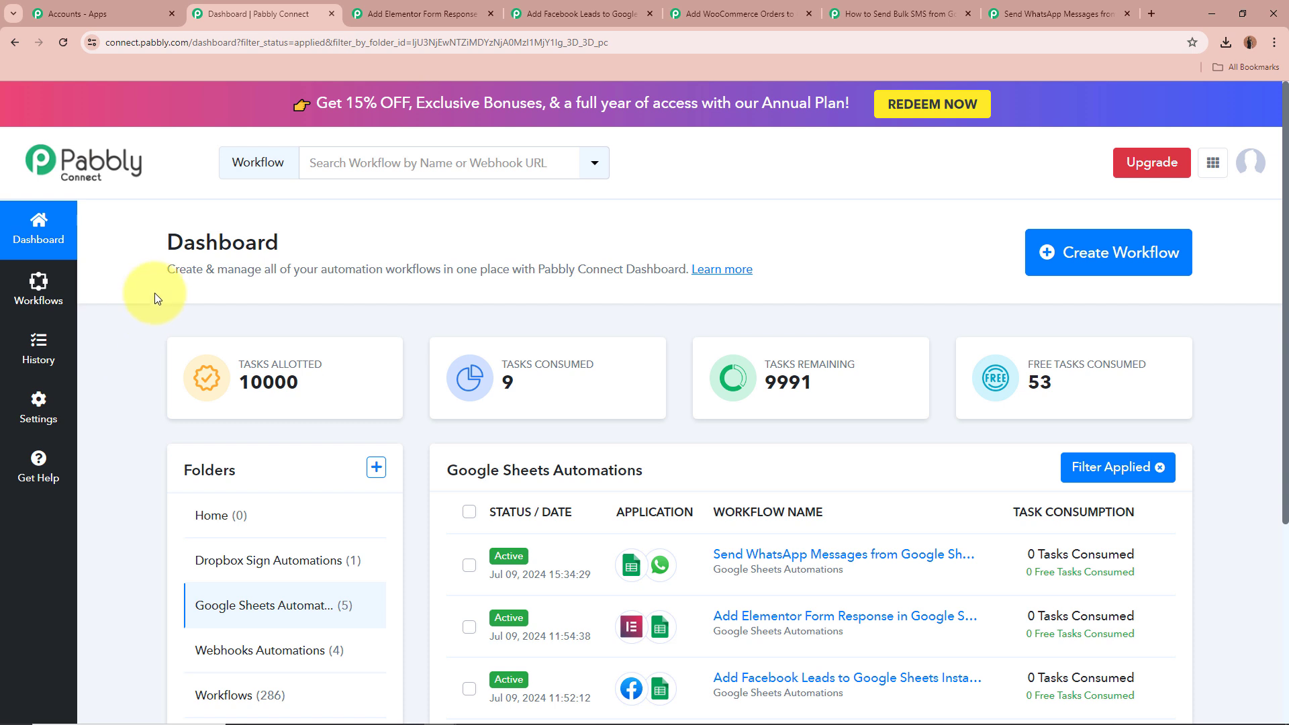
{"action": "left_click", "coordinate": [1125, 255]}
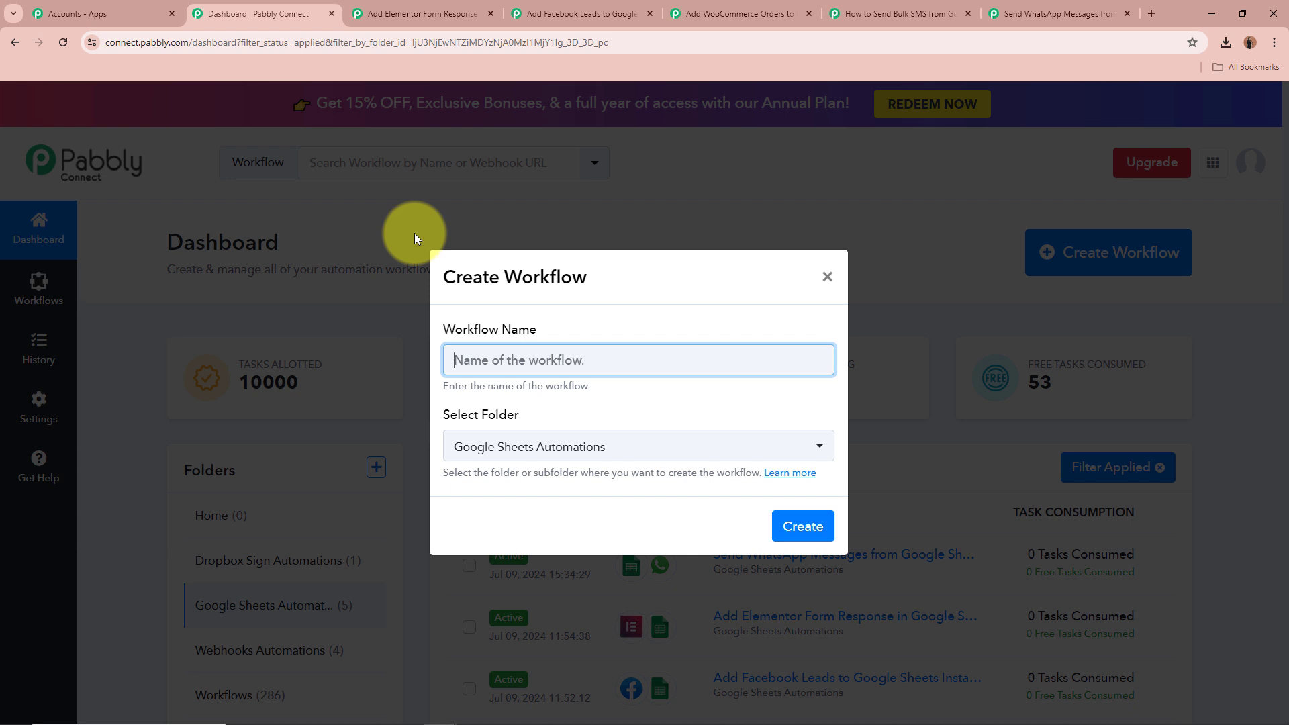
{"action": "triple_click", "coordinate": [447, 327]}
{"action": "left_click", "coordinate": [566, 367]}
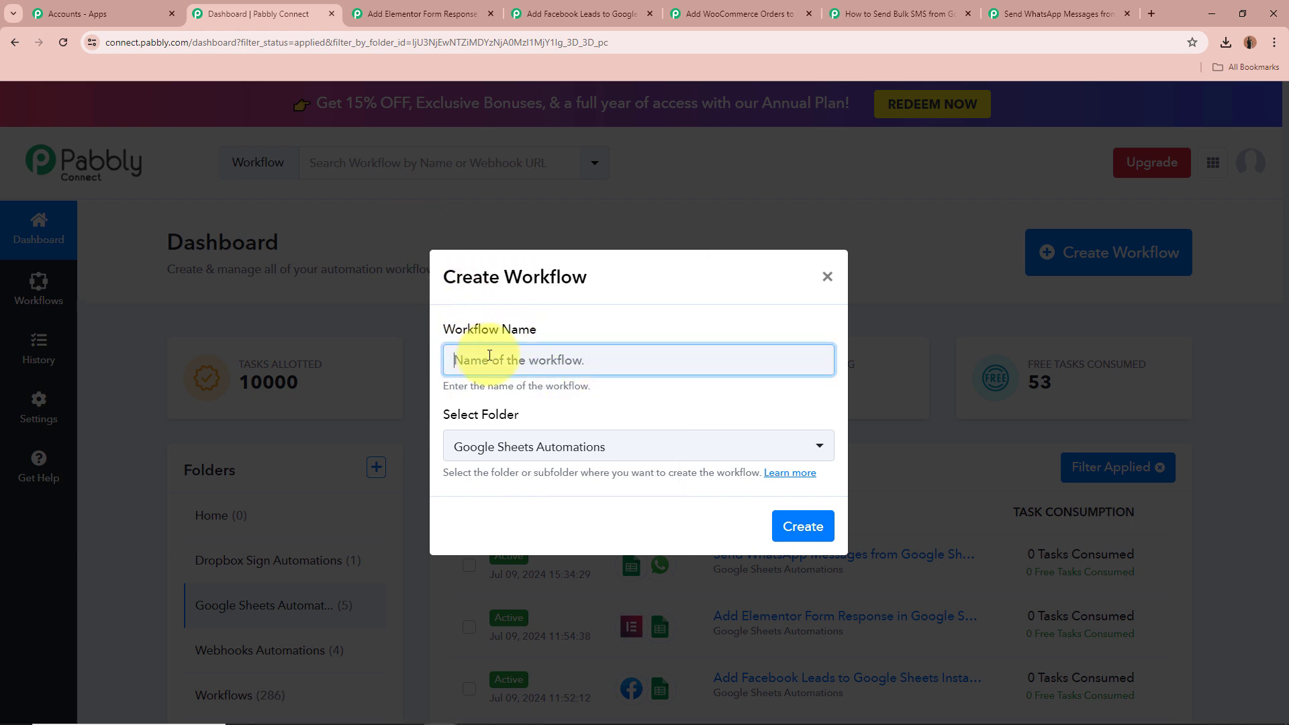
{"action": "type", "text": "Test"}
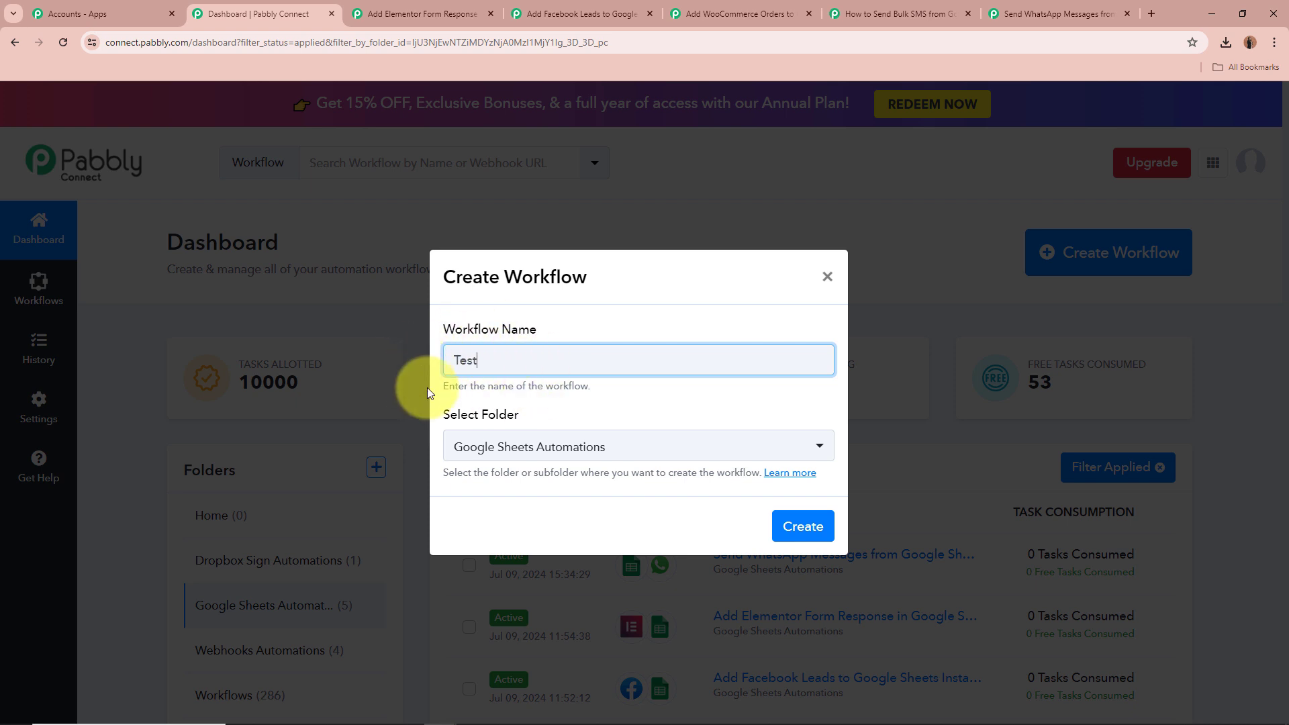
{"action": "left_click", "coordinate": [461, 416]}
{"action": "left_click_drag", "start_coordinate": [444, 415], "coordinate": [599, 412]}
{"action": "left_click", "coordinate": [599, 411]}
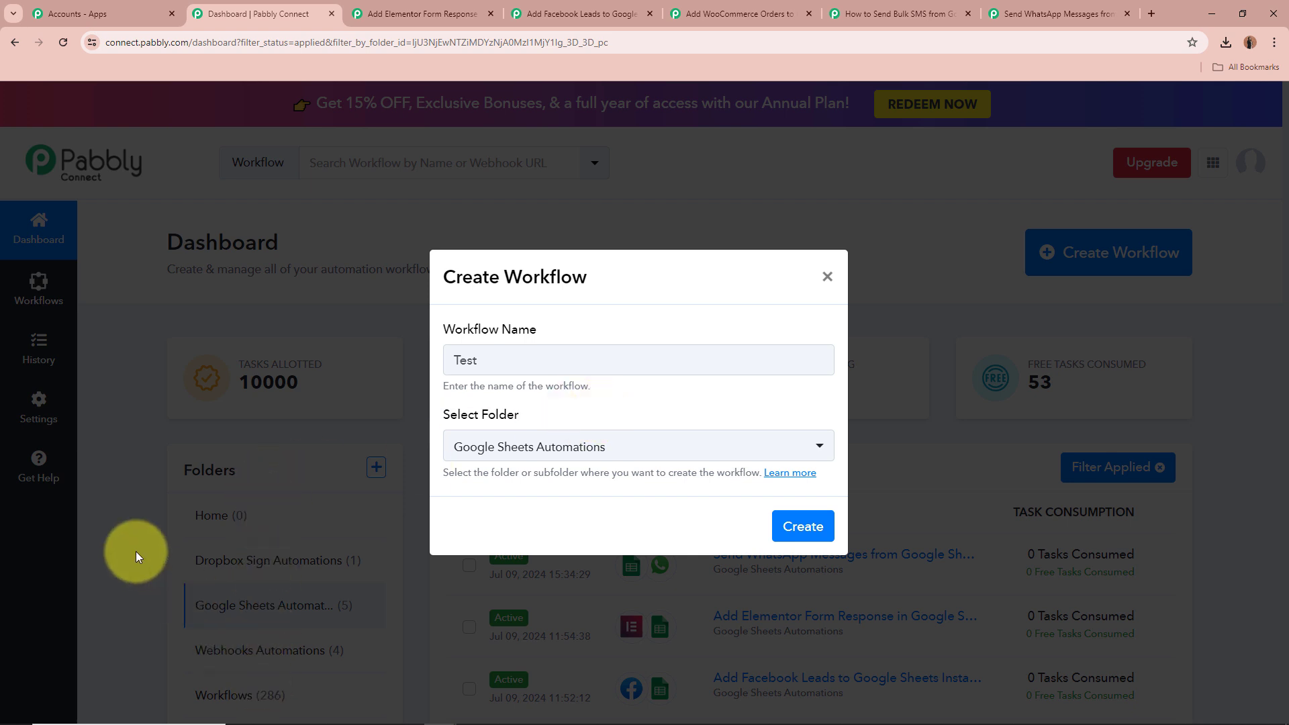
{"action": "left_click", "coordinate": [627, 449]}
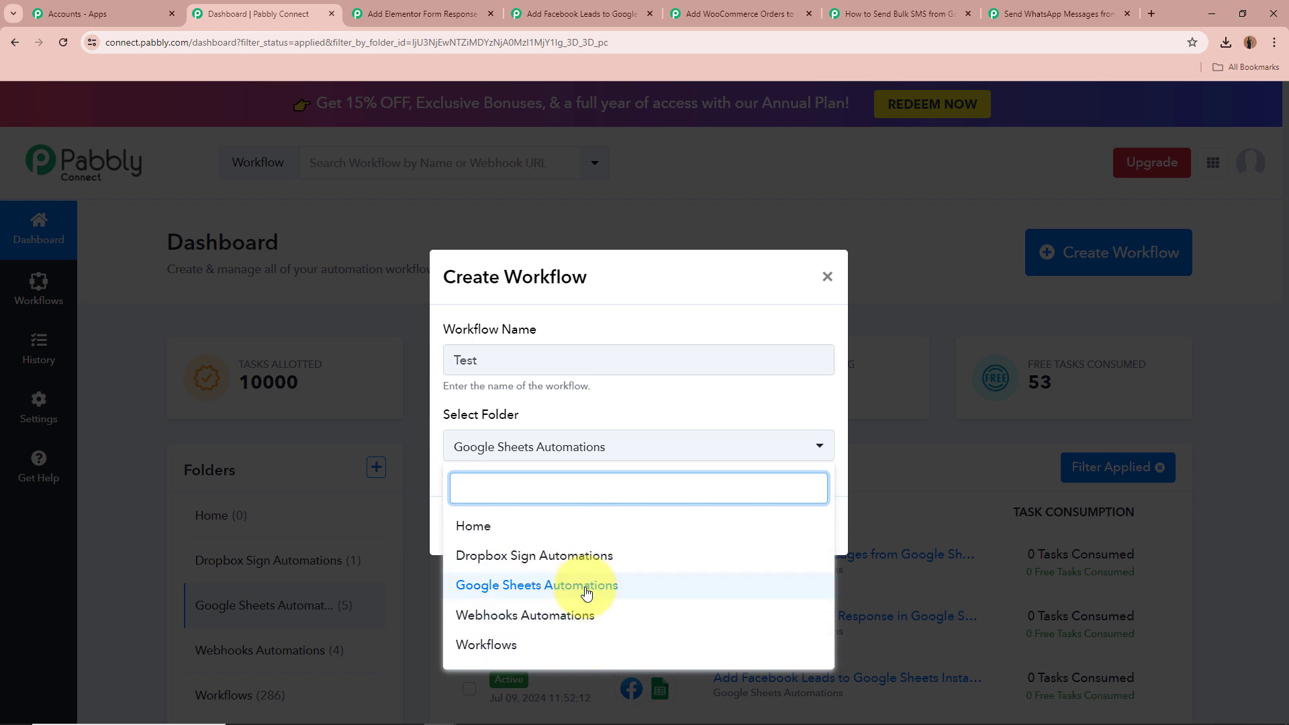
{"action": "left_click", "coordinate": [561, 584]}
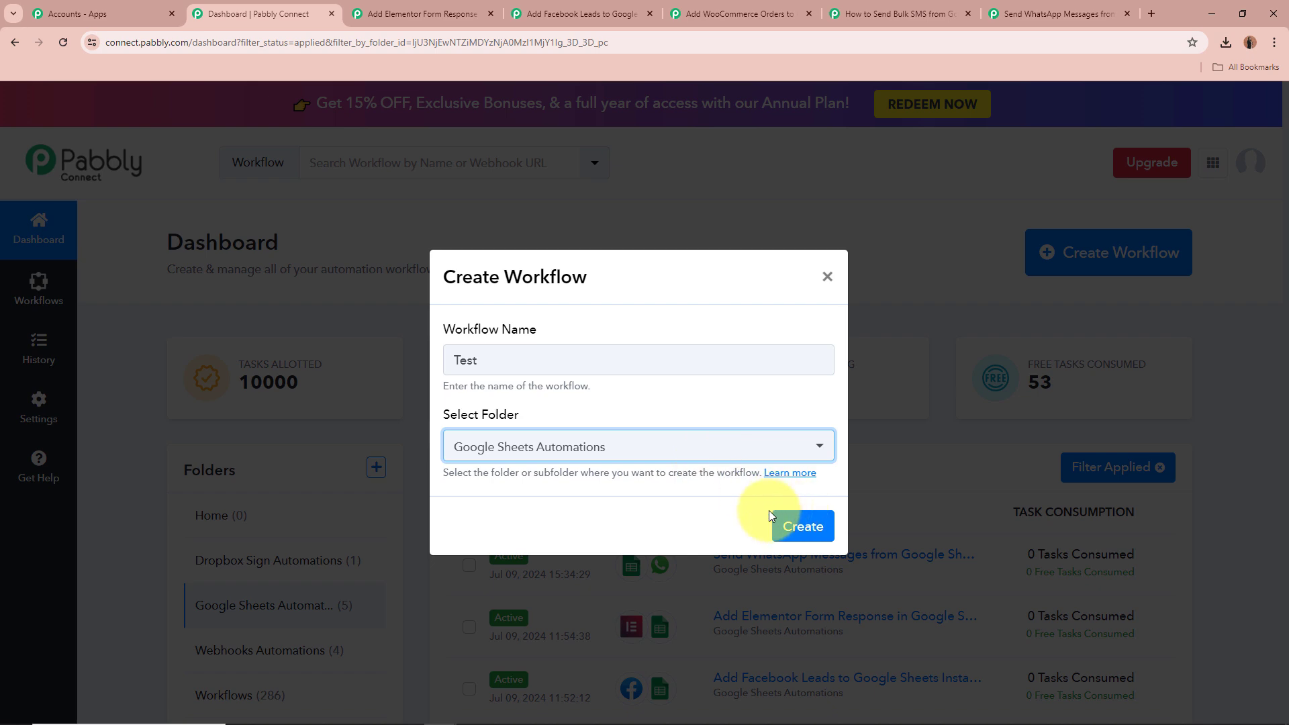
{"action": "left_click", "coordinate": [826, 277]}
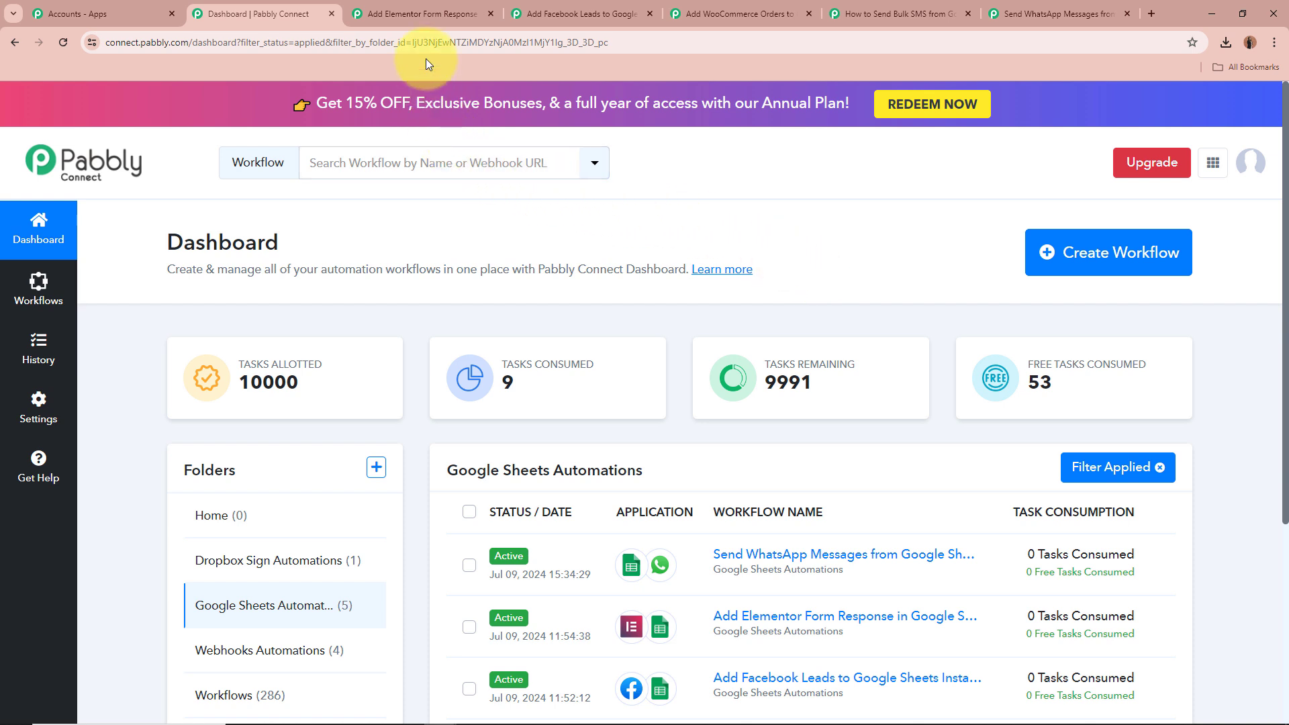
Switch to the Add Elementor Form Response in Google Sheets workflow tab
{"action": "left_click", "coordinate": [426, 14]}
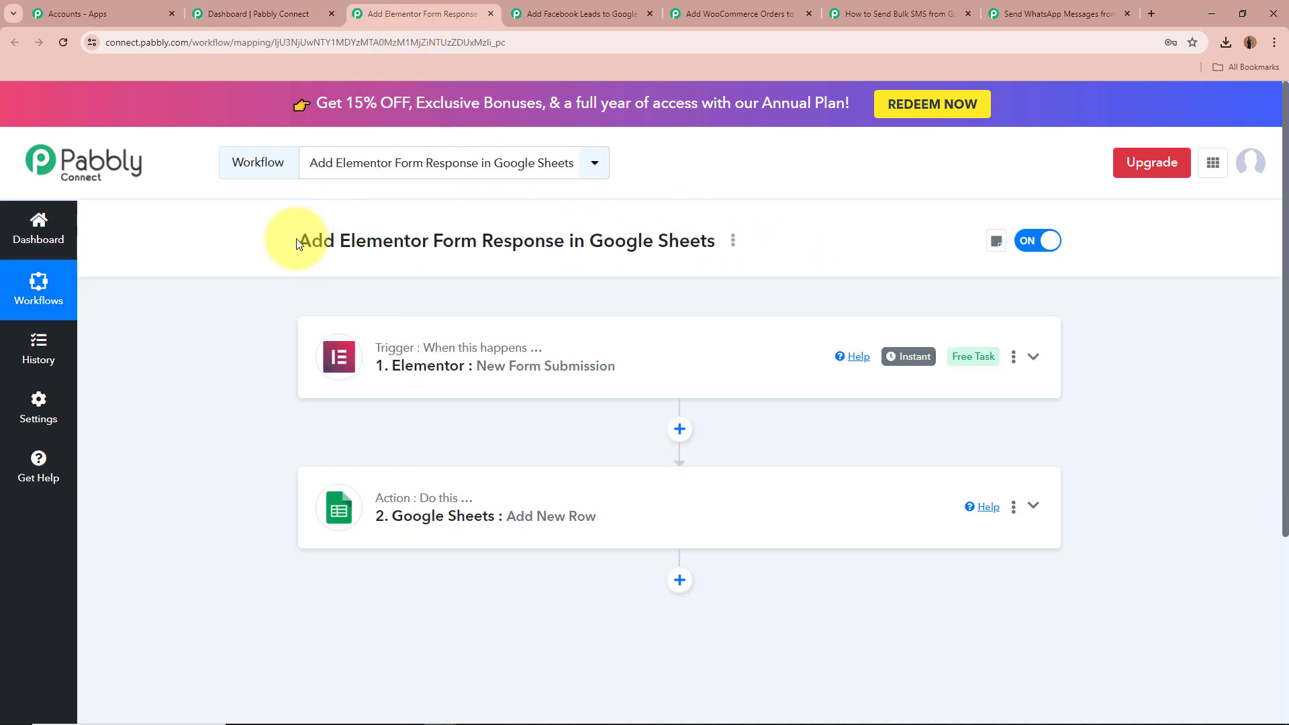
{"action": "left_click_drag", "start_coordinate": [297, 239], "coordinate": [699, 231]}
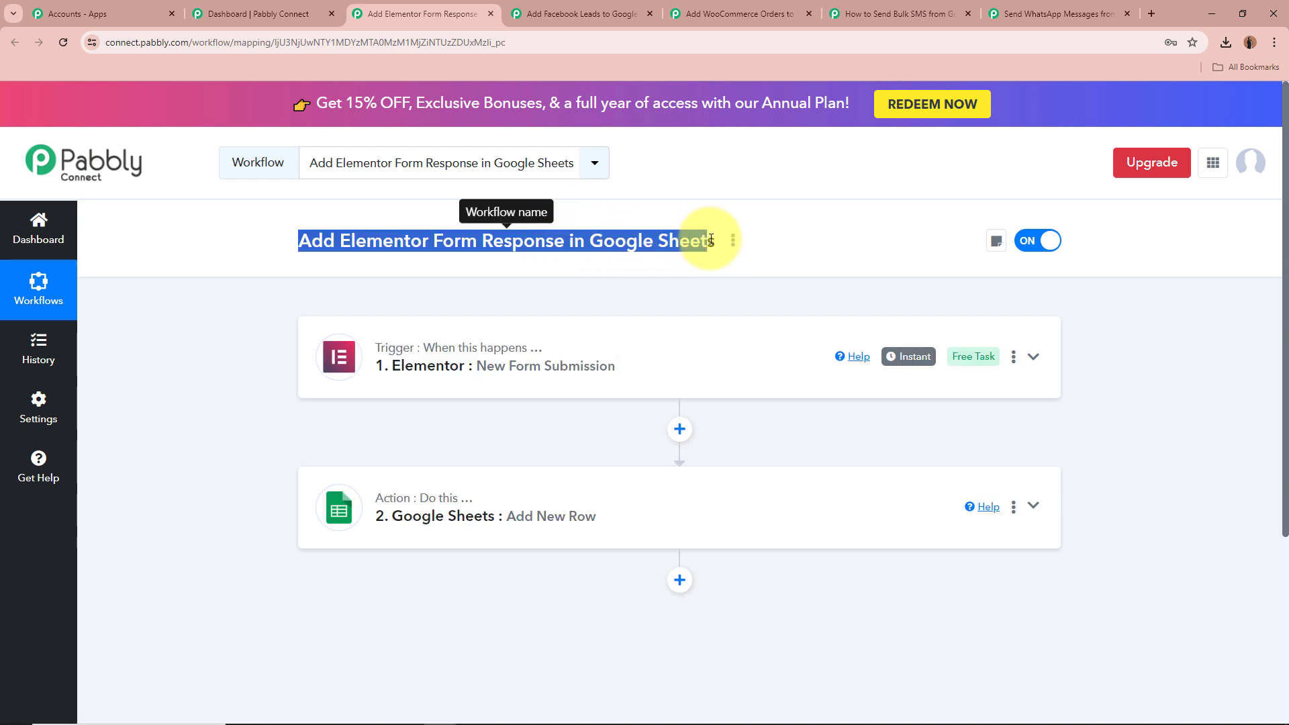
{"action": "left_click", "coordinate": [229, 367]}
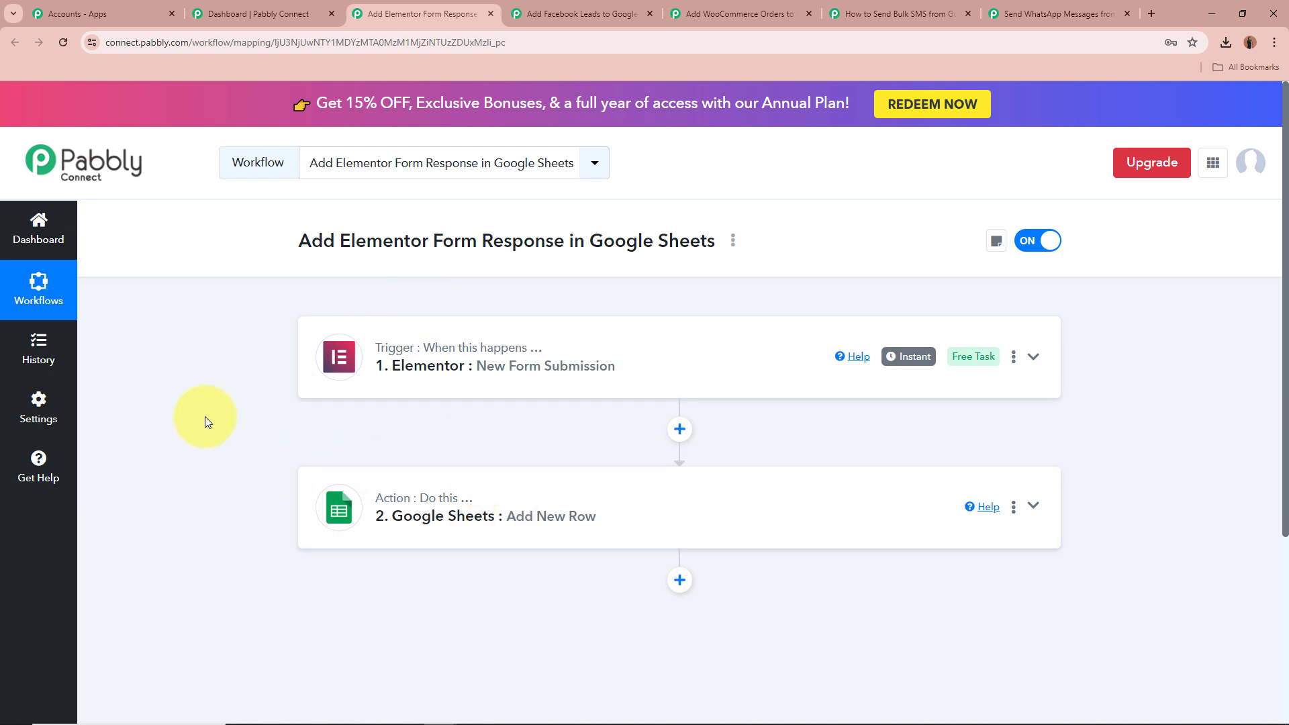
Expand the Elementor New Form Submission trigger and show its received webhook response
{"action": "left_click", "coordinate": [1033, 357]}
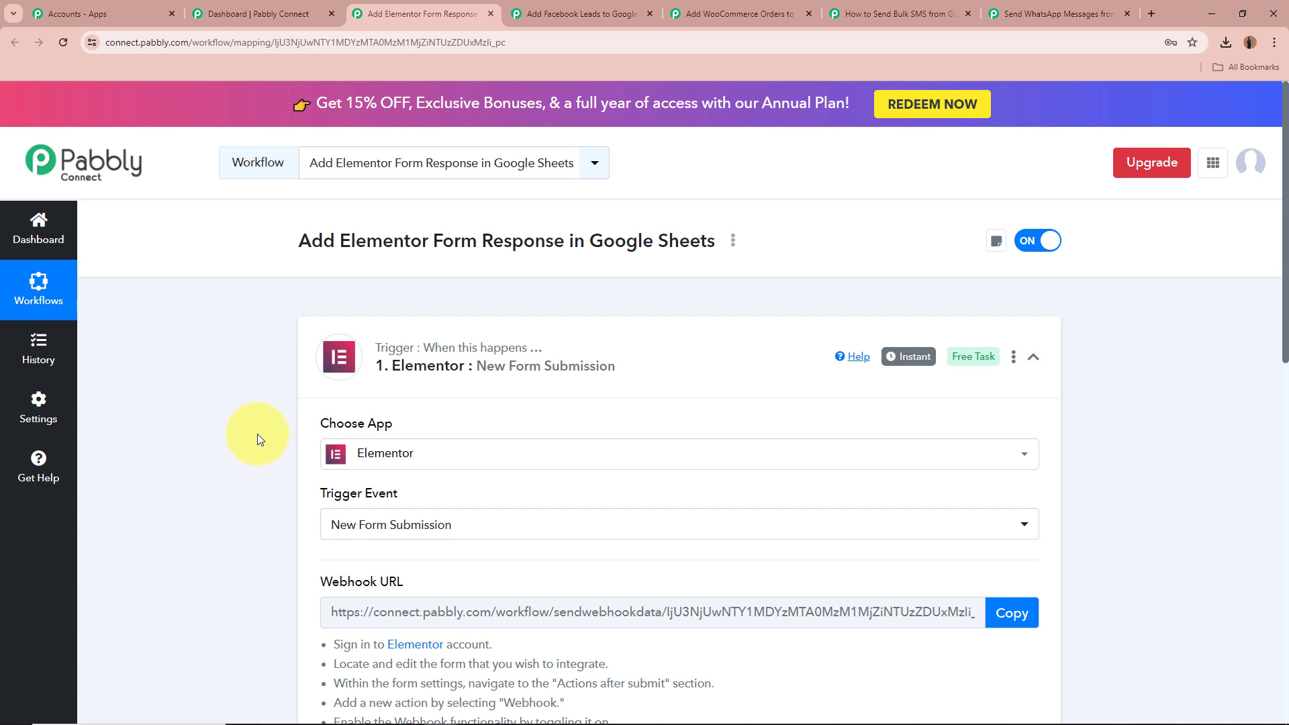
{"action": "scroll", "coordinate": [256, 434], "scroll_direction": "down", "scroll_amount": 1}
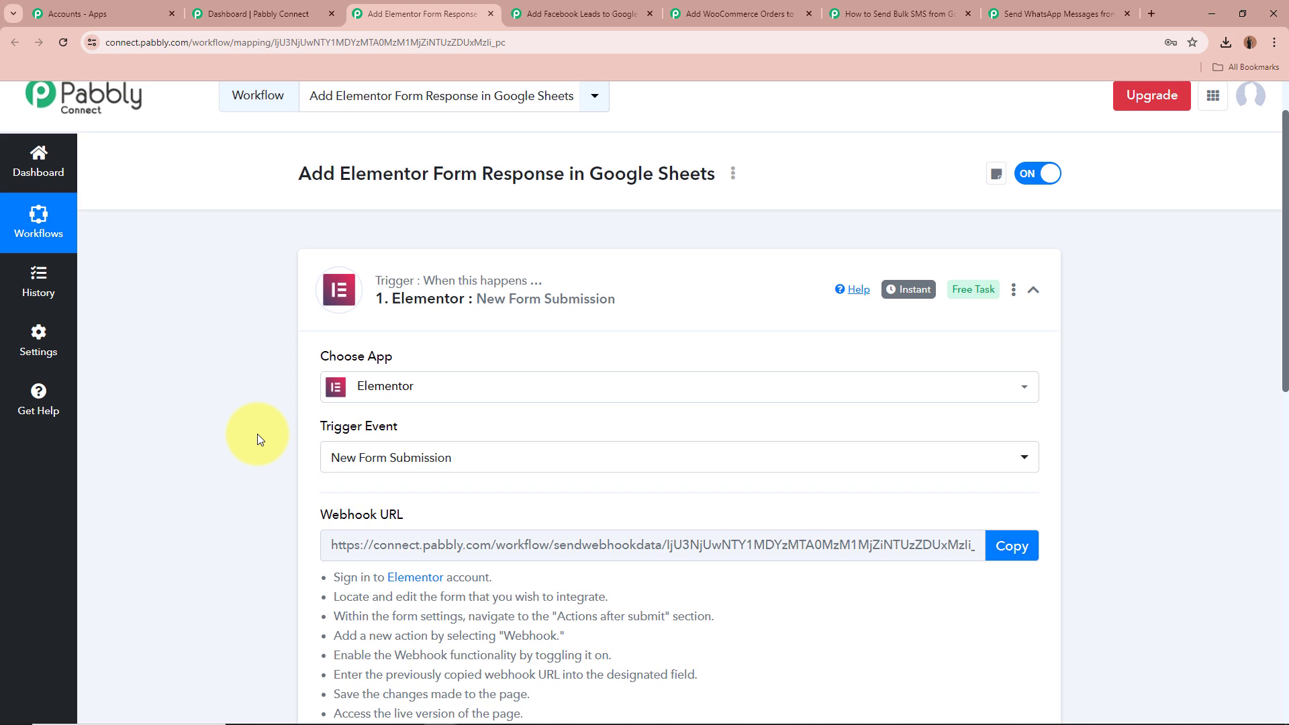
{"action": "scroll", "coordinate": [256, 434], "scroll_direction": "down", "scroll_amount": 2}
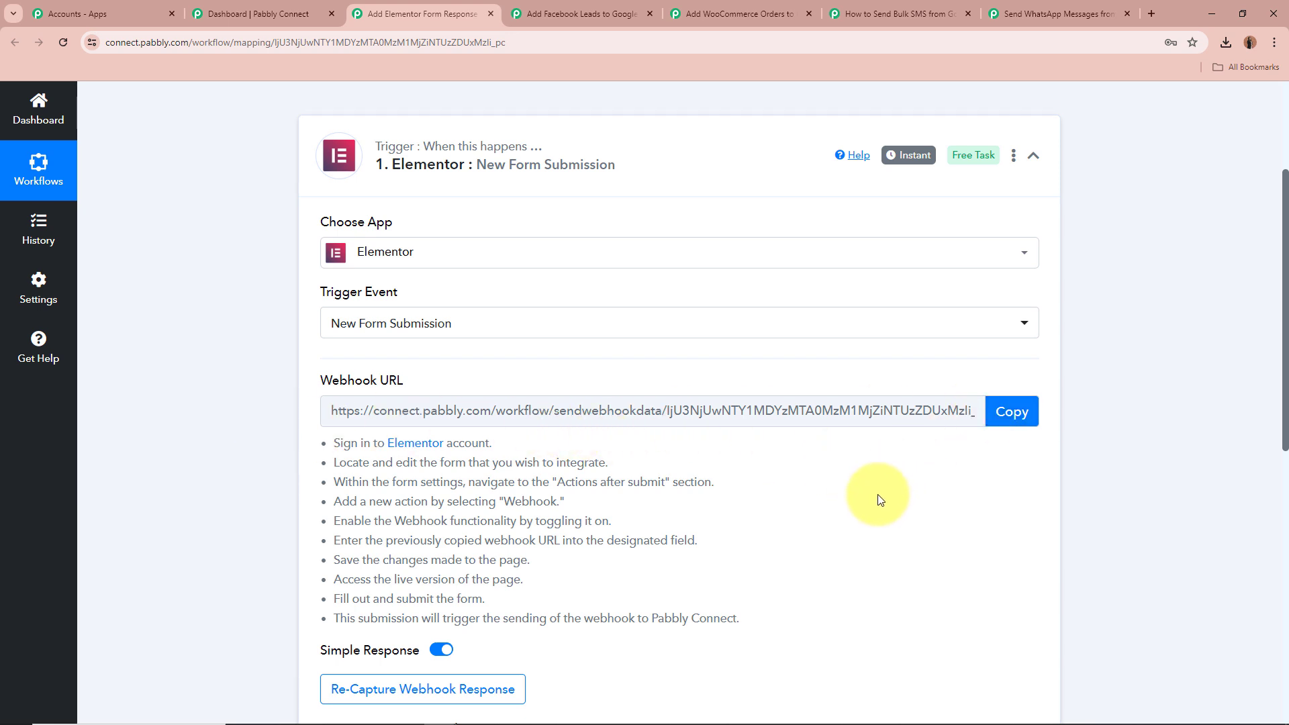
{"action": "scroll", "coordinate": [880, 500], "scroll_direction": "down", "scroll_amount": 3}
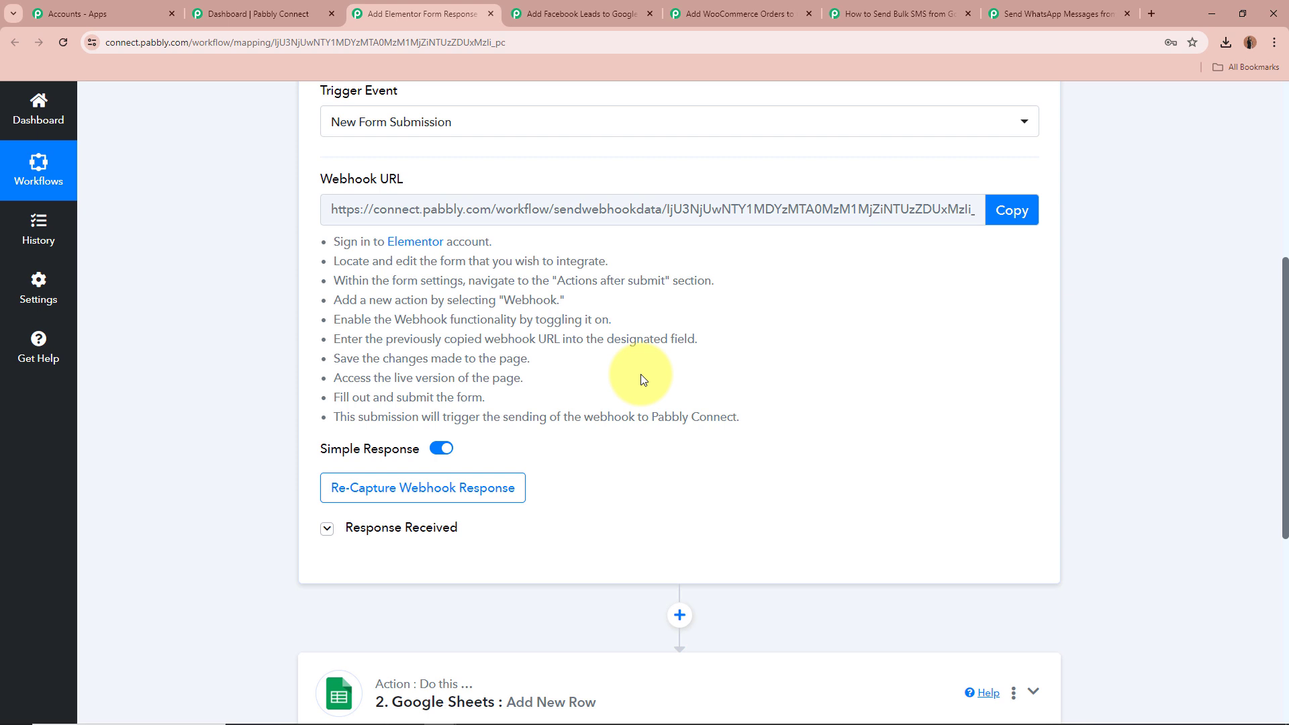
{"action": "left_click", "coordinate": [327, 529]}
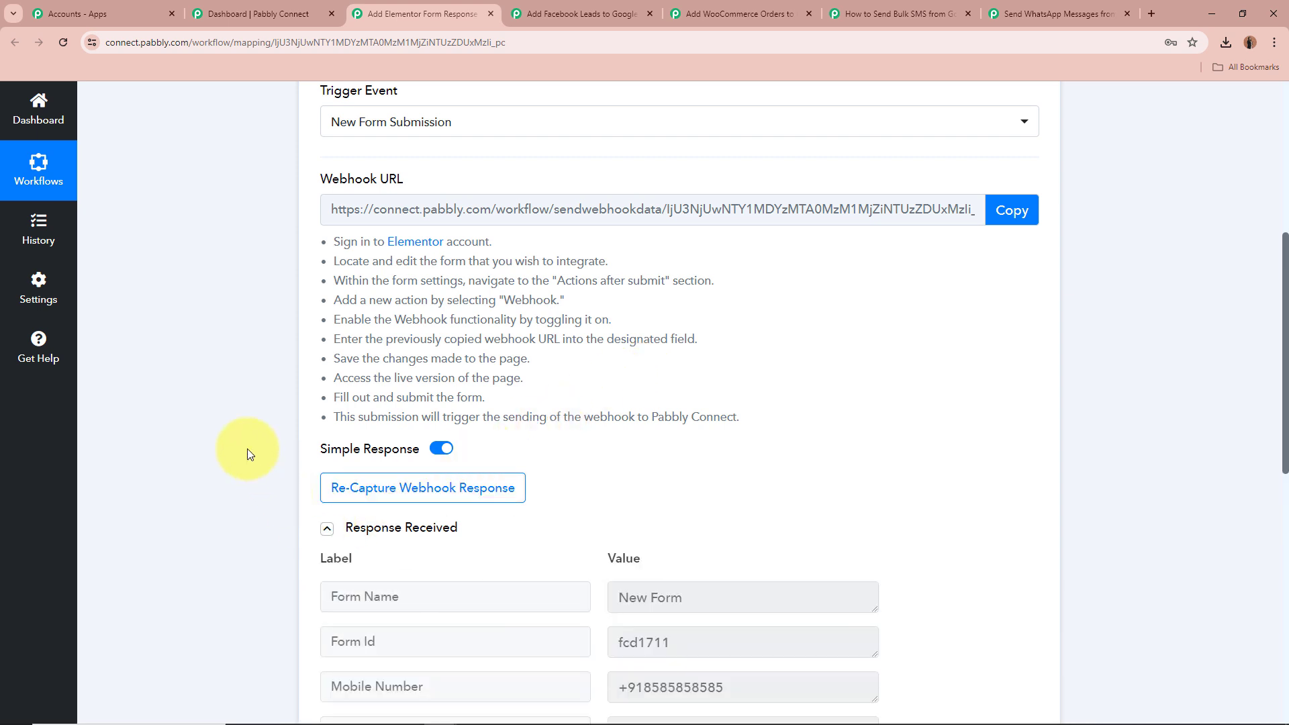
{"action": "scroll", "coordinate": [225, 417], "scroll_direction": "down", "scroll_amount": 4}
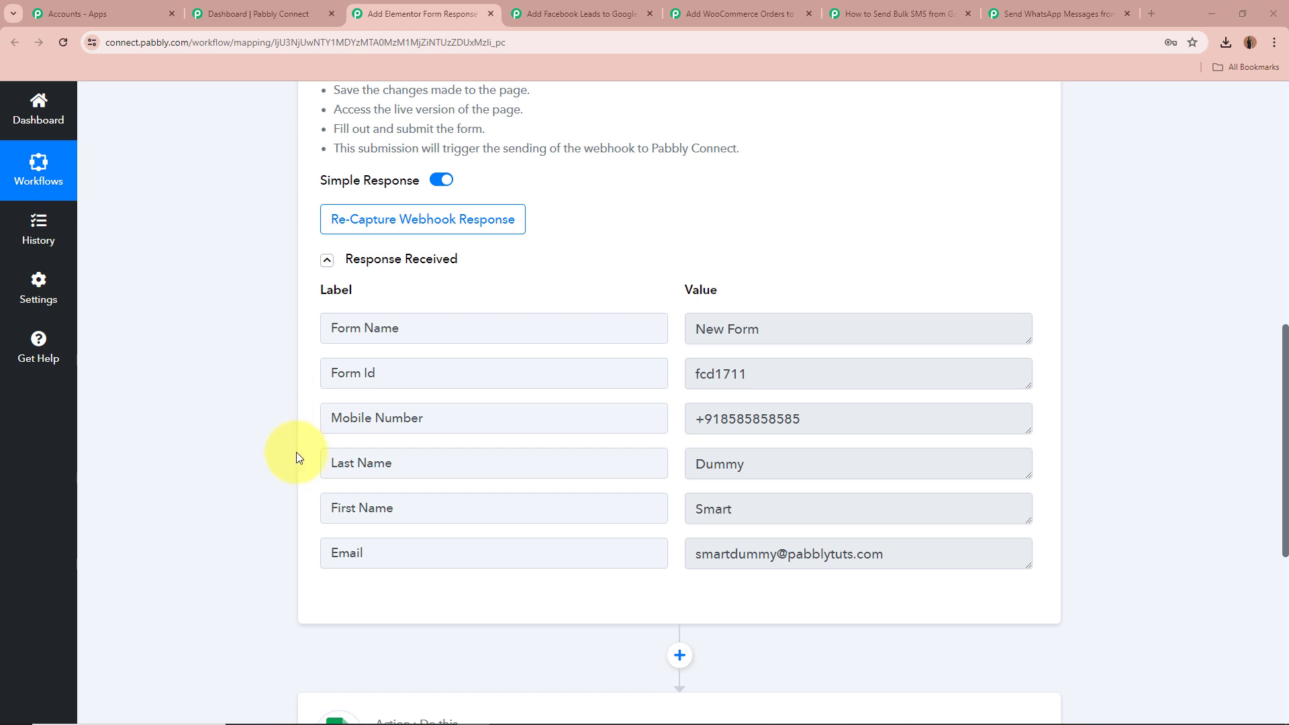
Examine the received response labels and values, then collapse the trigger step
{"action": "left_click", "coordinate": [330, 508]}
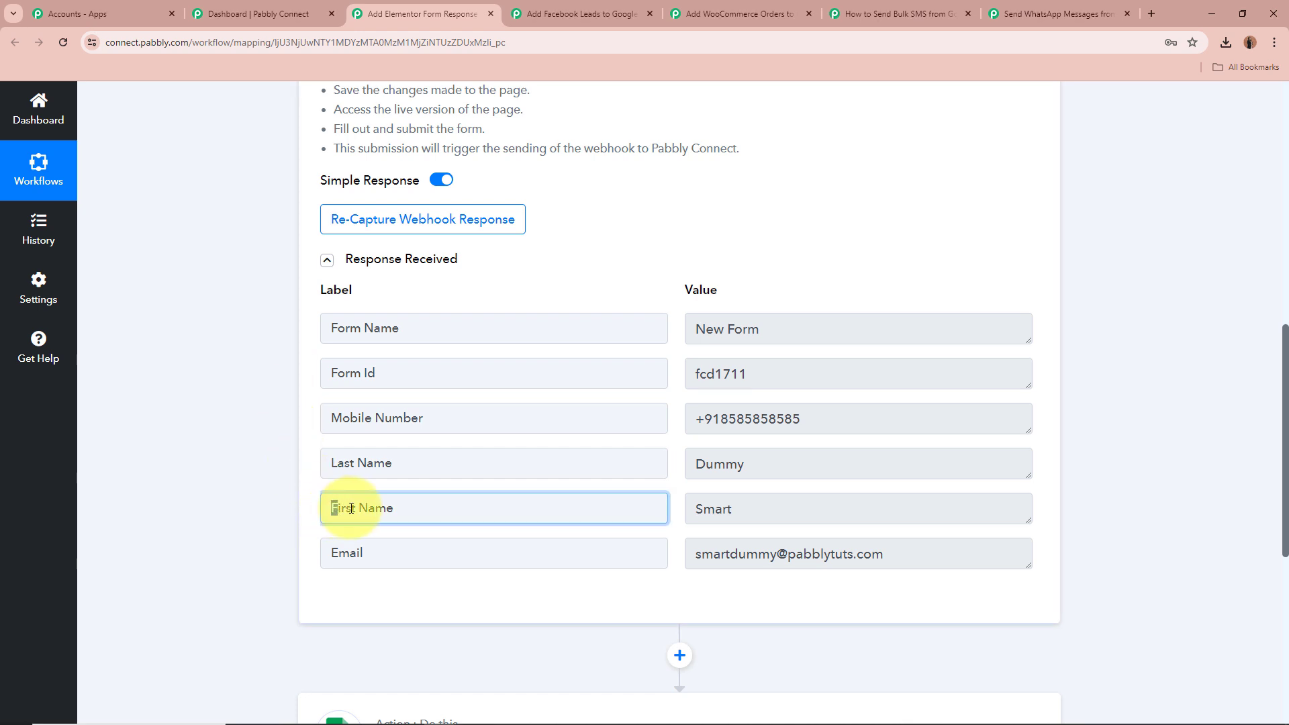
{"action": "left_click_drag", "start_coordinate": [331, 508], "coordinate": [404, 508]}
{"action": "double_click", "coordinate": [773, 509]}
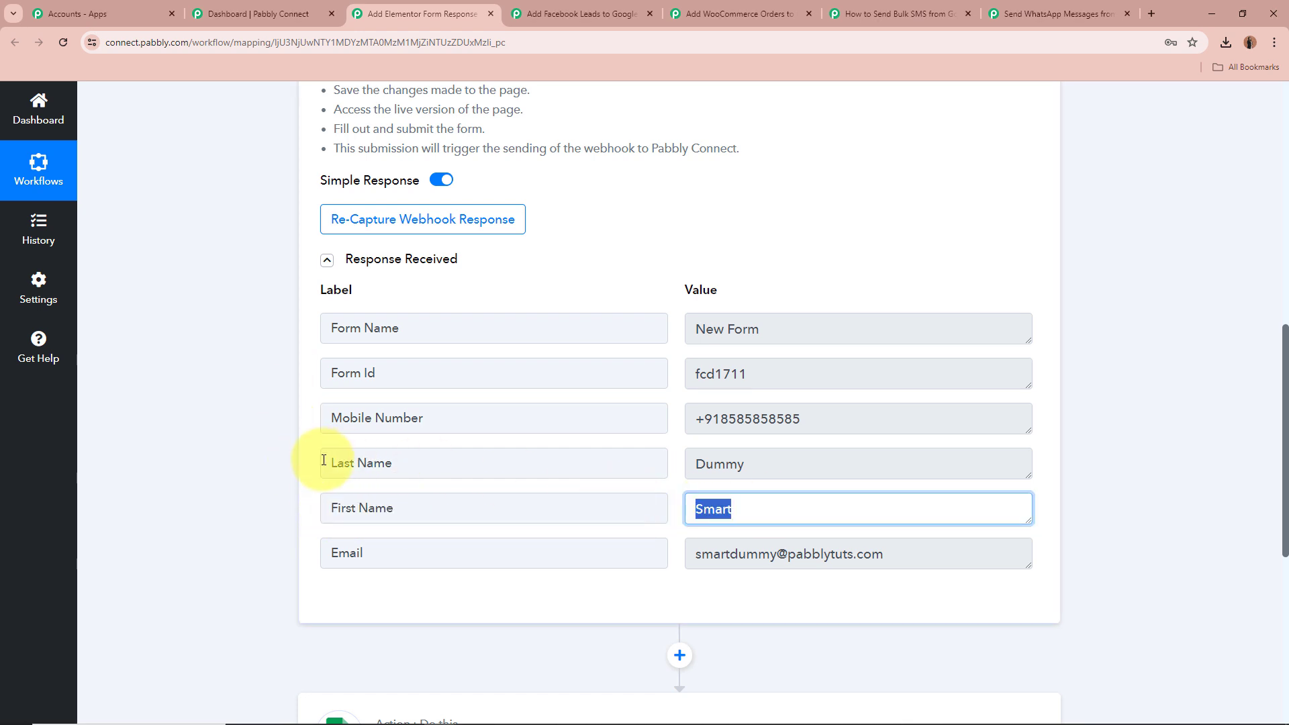
{"action": "left_click_drag", "start_coordinate": [325, 465], "coordinate": [670, 462]}
{"action": "left_click", "coordinate": [689, 457]}
{"action": "double_click", "coordinate": [690, 459]}
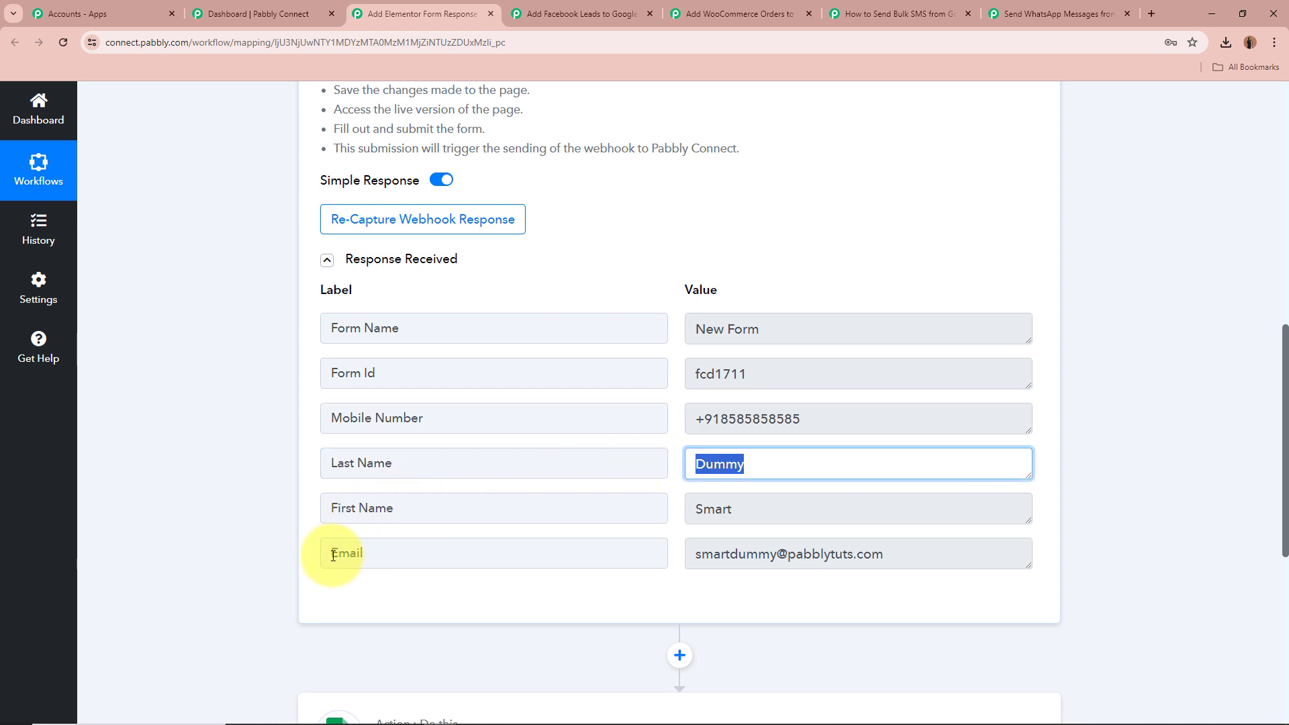
{"action": "left_click_drag", "start_coordinate": [325, 553], "coordinate": [376, 552]}
{"action": "left_click_drag", "start_coordinate": [933, 554], "coordinate": [589, 555]}
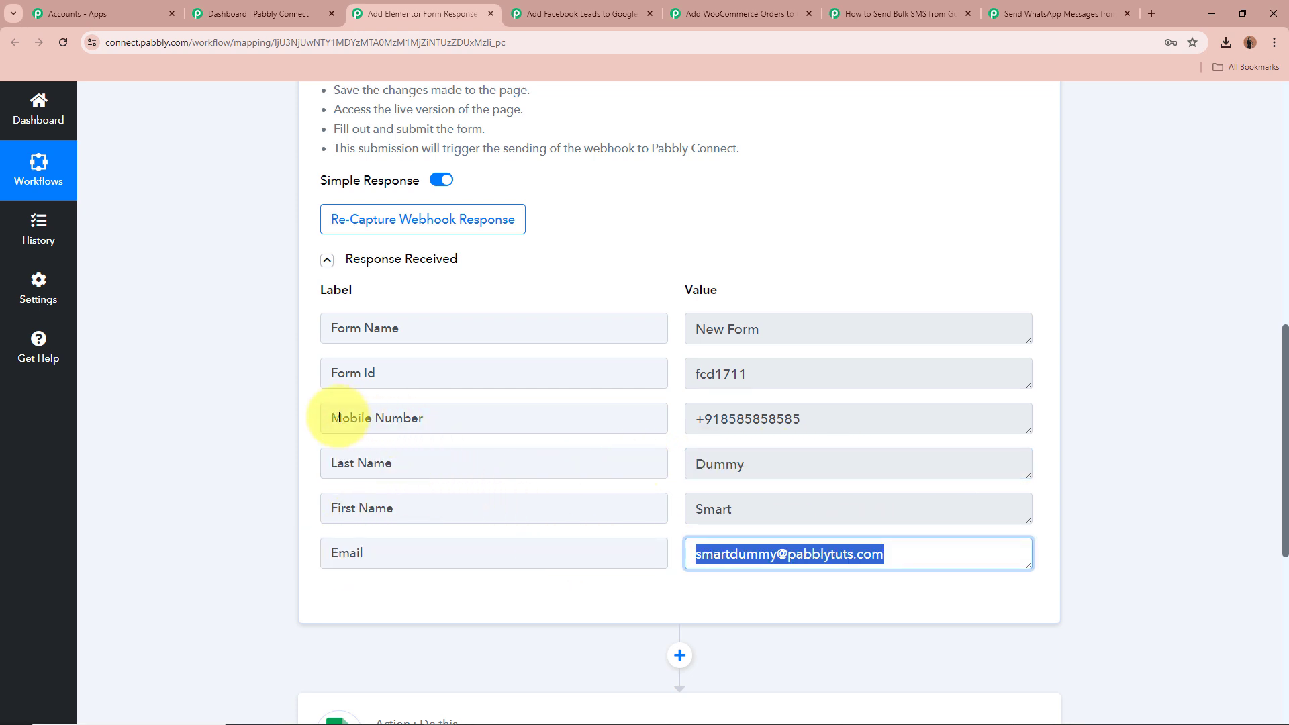
{"action": "left_click_drag", "start_coordinate": [329, 419], "coordinate": [460, 426]}
{"action": "left_click_drag", "start_coordinate": [808, 429], "coordinate": [598, 420]}
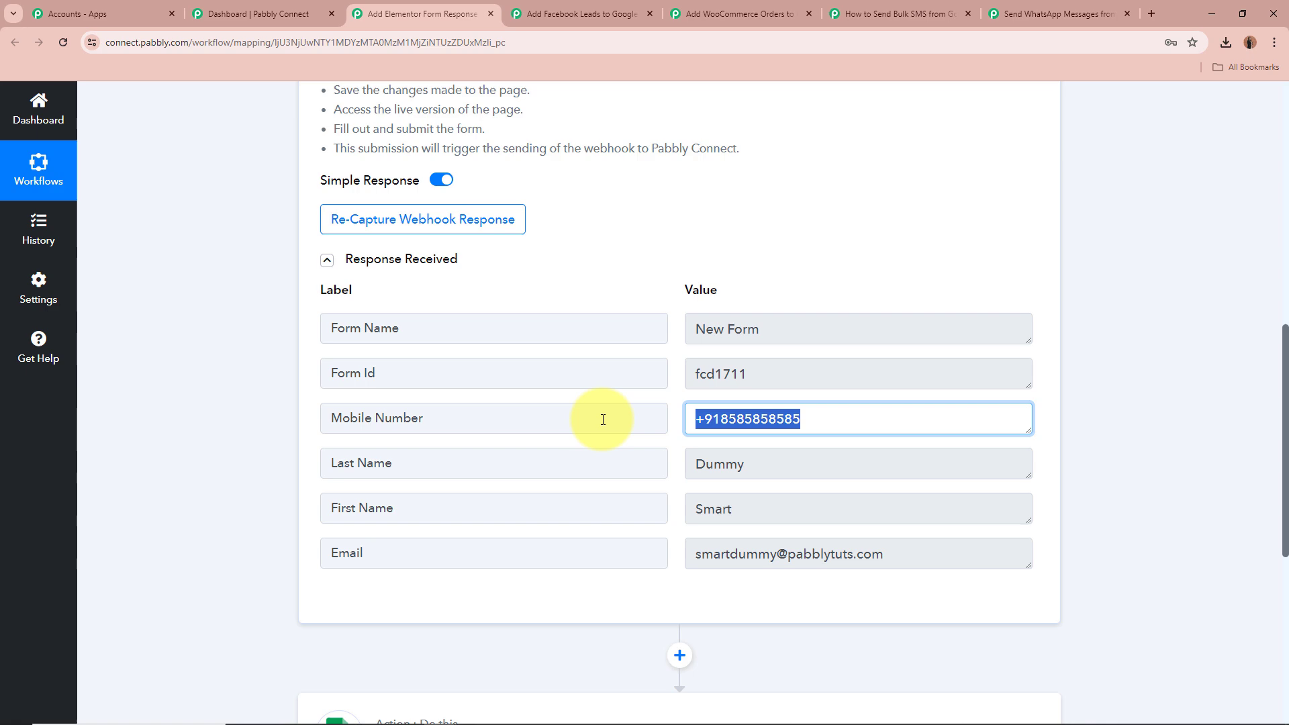
{"action": "left_click", "coordinate": [246, 474]}
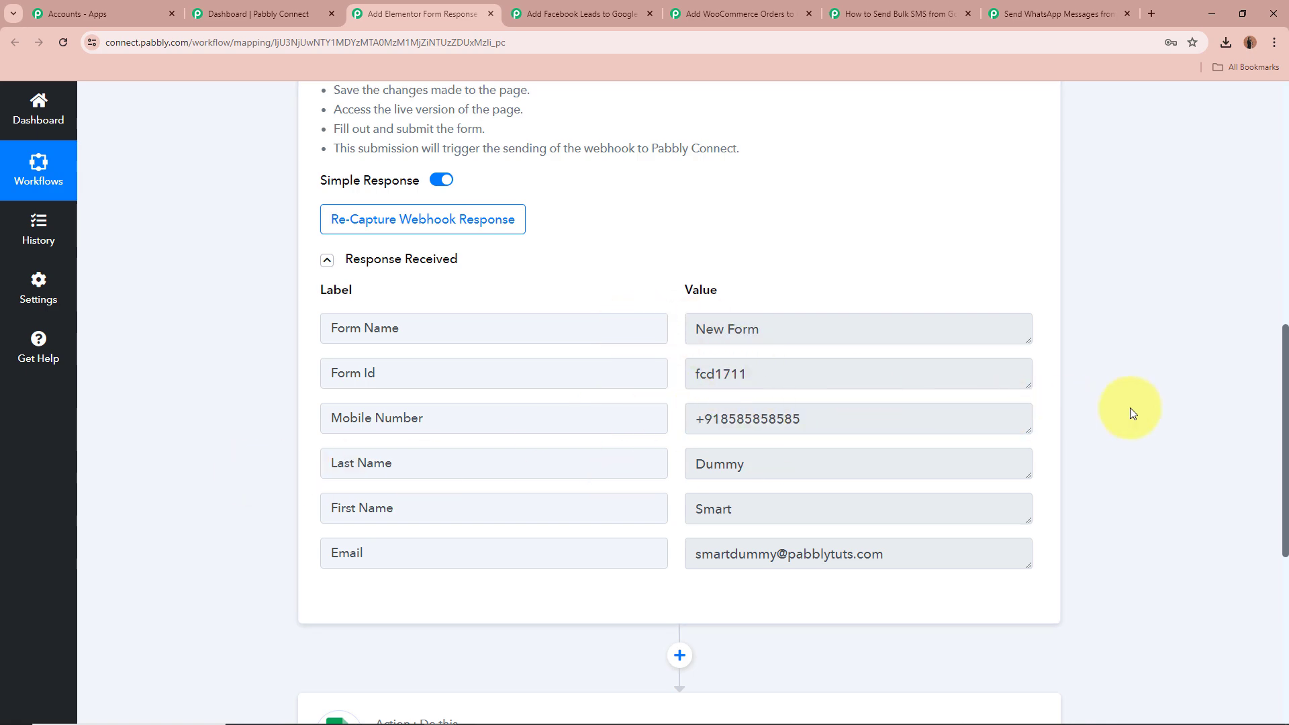
{"action": "scroll", "coordinate": [1129, 407], "scroll_direction": "up", "scroll_amount": 9}
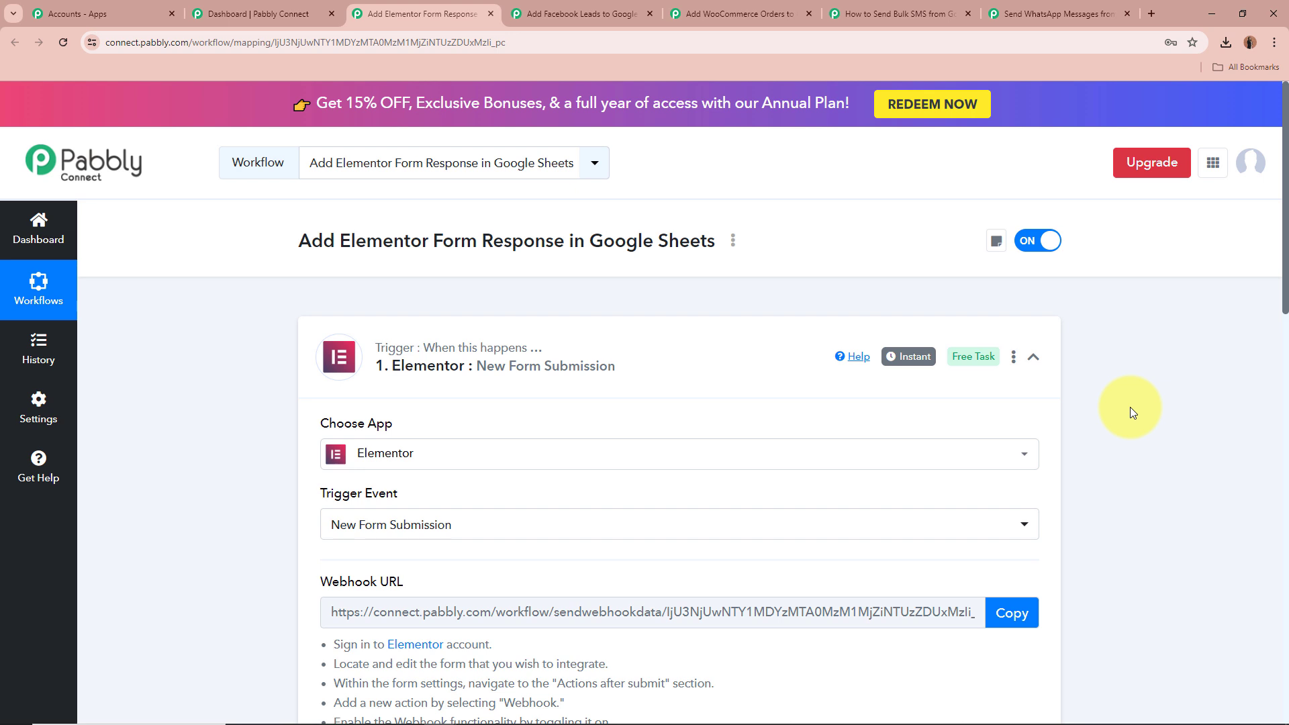
{"action": "left_click", "coordinate": [1033, 356]}
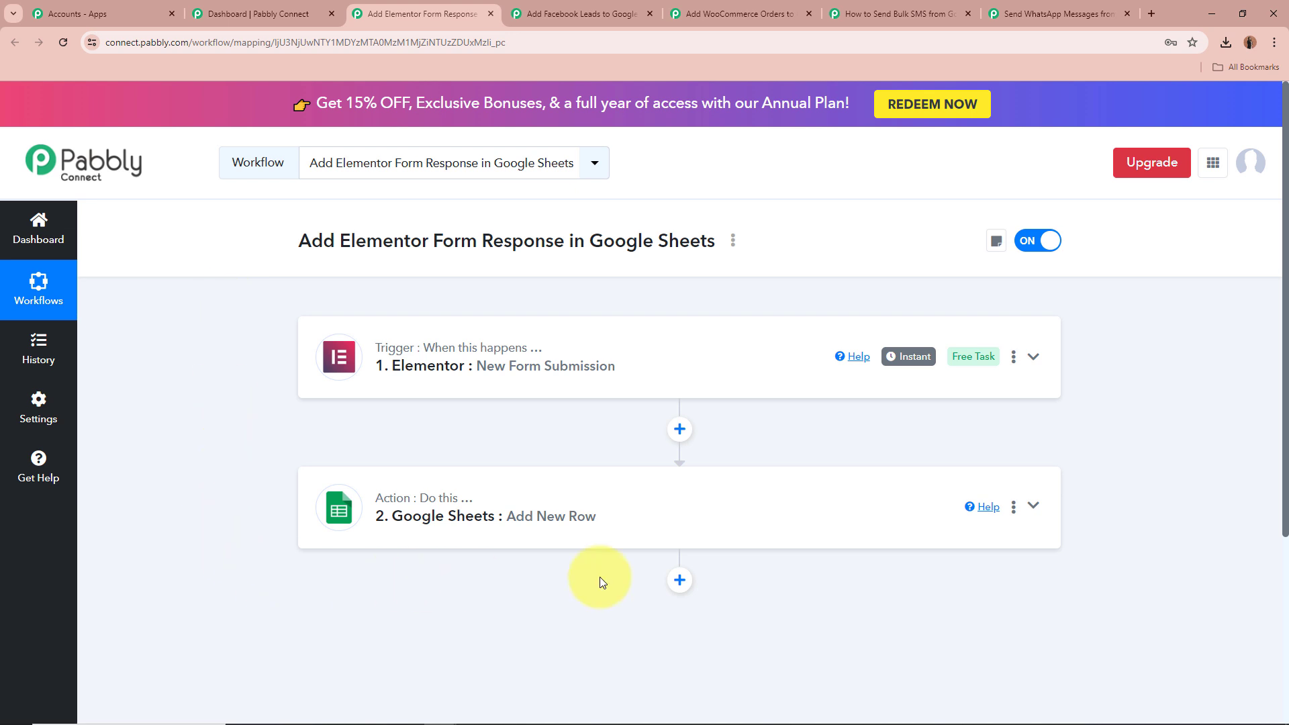
Expand the Google Sheets Add New Row action step to show its settings
{"action": "left_click", "coordinate": [1034, 504]}
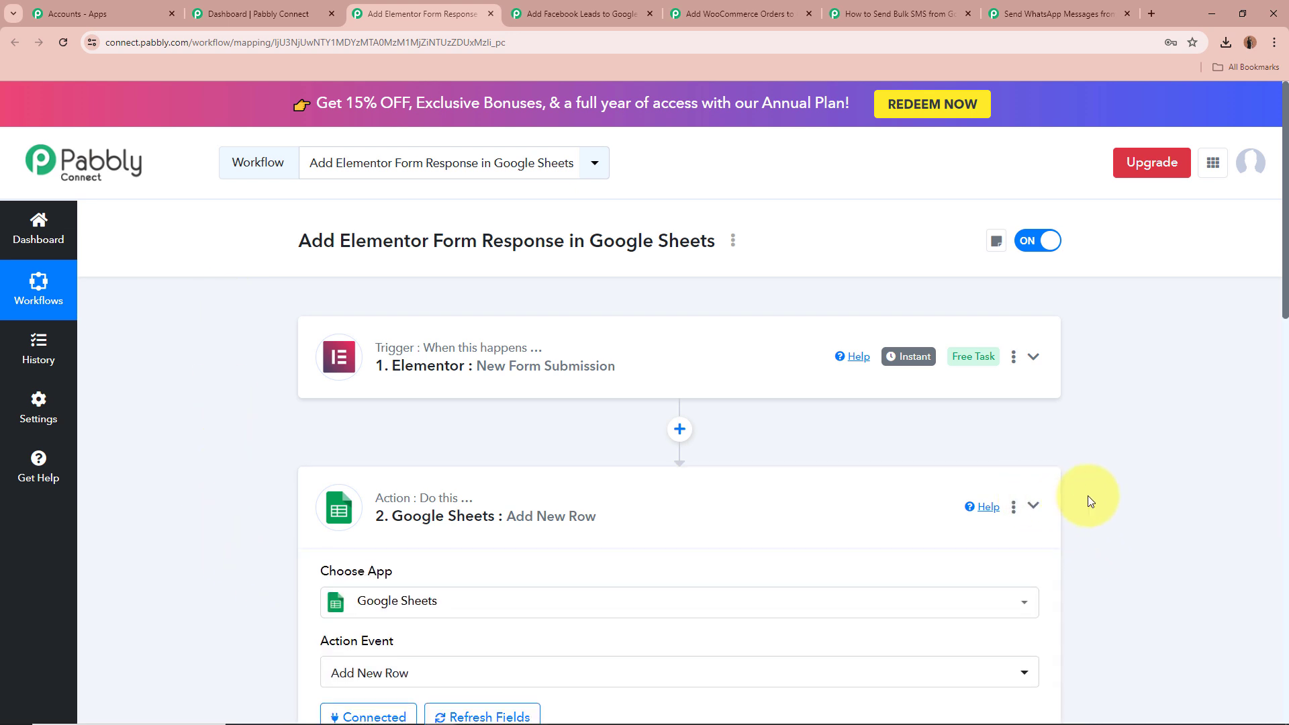
{"action": "scroll", "coordinate": [1088, 496], "scroll_direction": "down", "scroll_amount": 3}
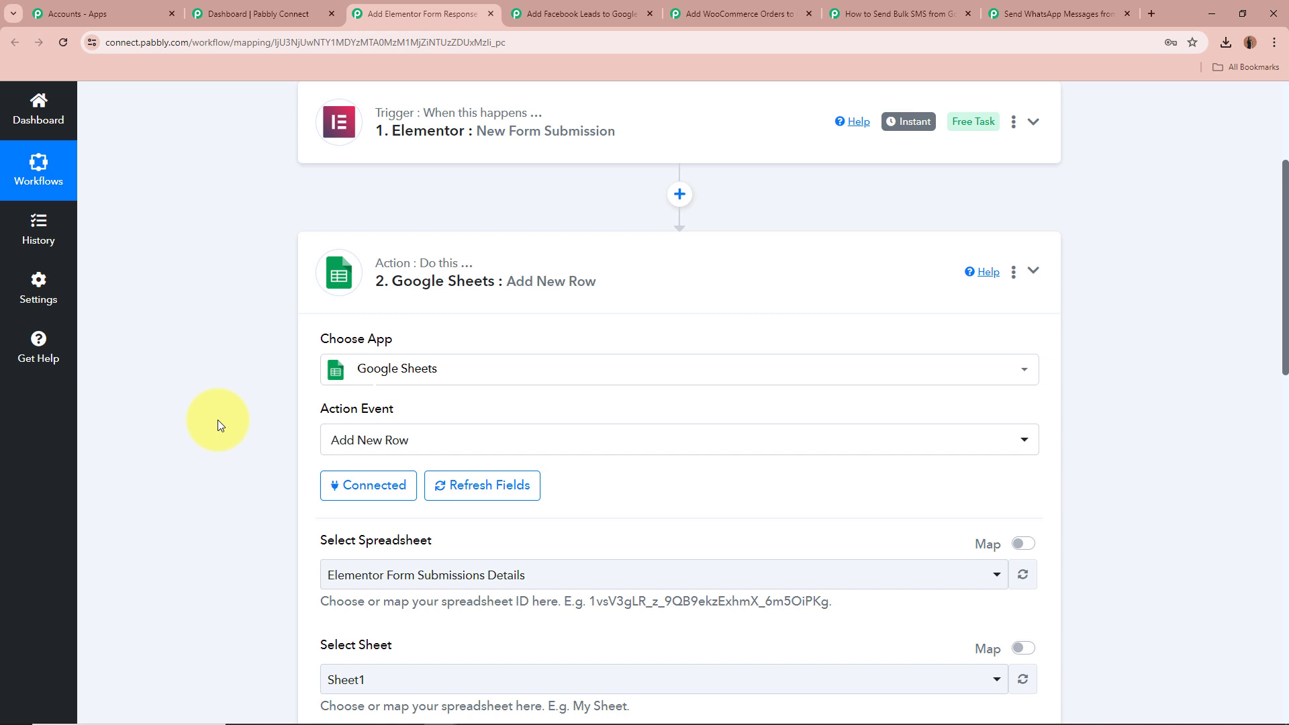
{"action": "scroll", "coordinate": [211, 397], "scroll_direction": "down", "scroll_amount": 1}
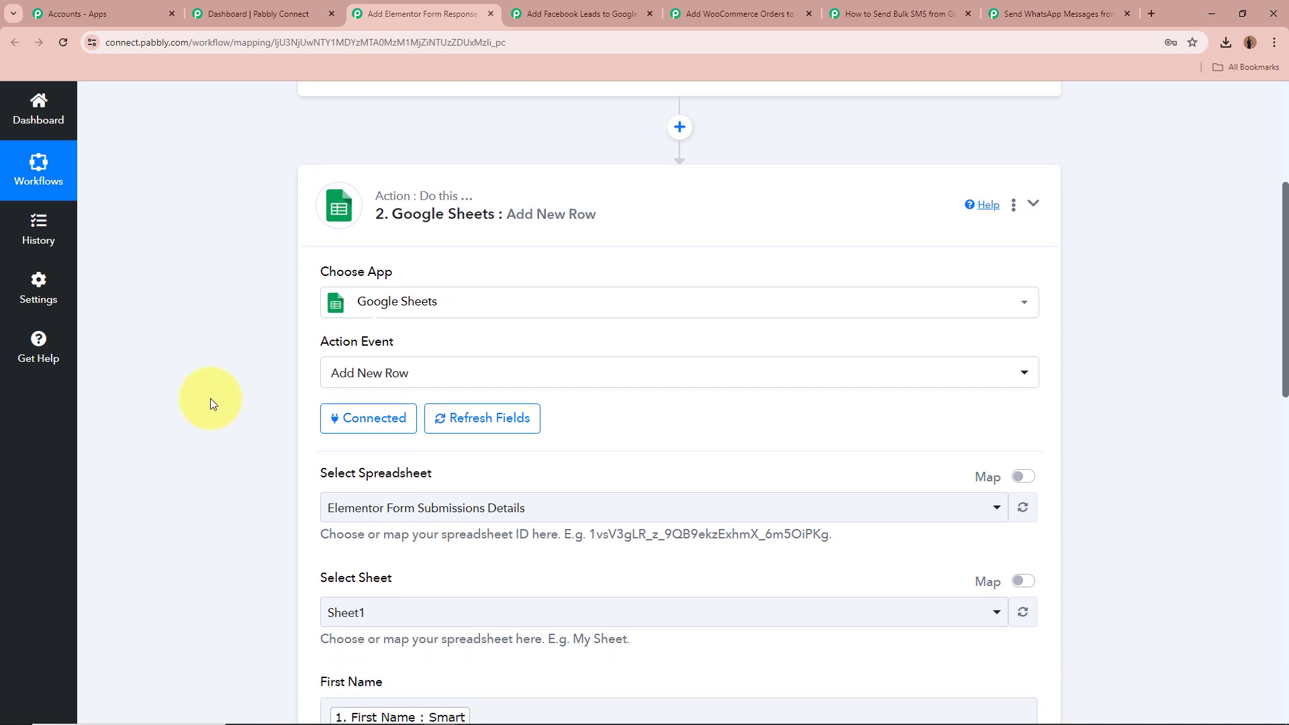
{"action": "scroll", "coordinate": [211, 398], "scroll_direction": "down", "scroll_amount": 2}
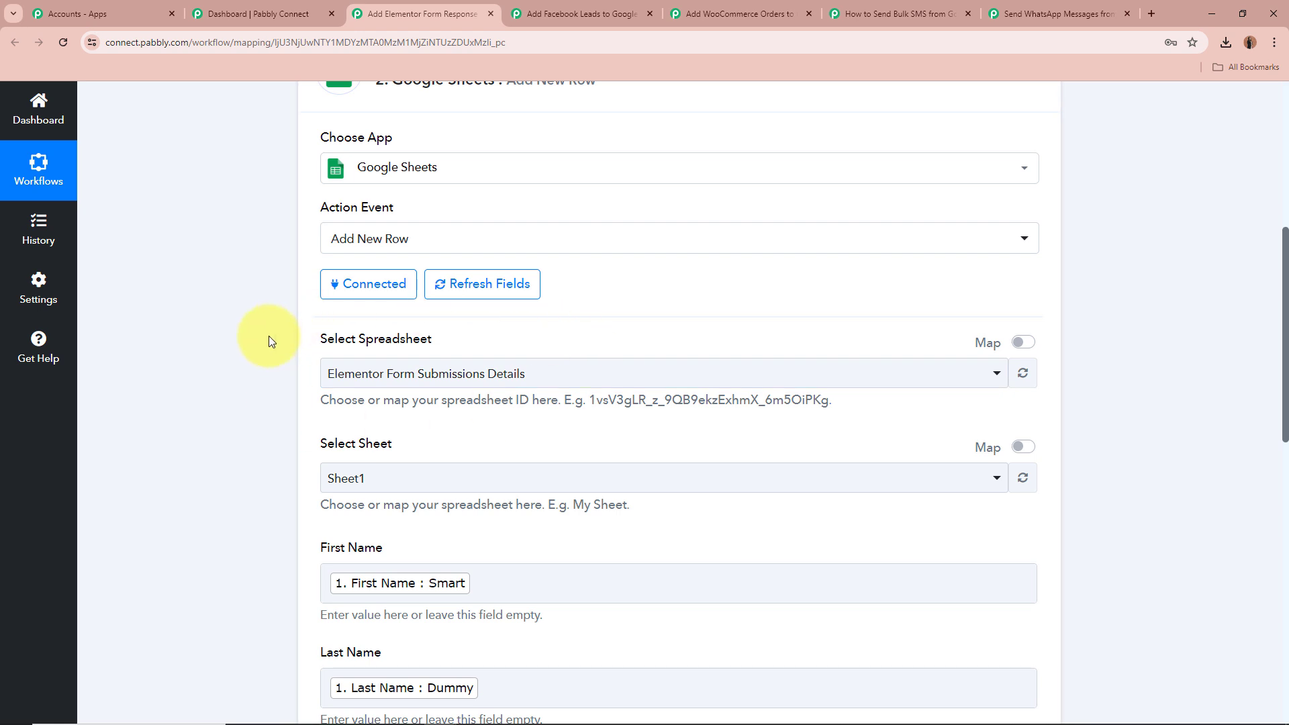
Open and close the spreadsheet and sheet selectors to show the Elementor Form Submissions Details spreadsheet and Sheet1
{"action": "left_click", "coordinate": [522, 373]}
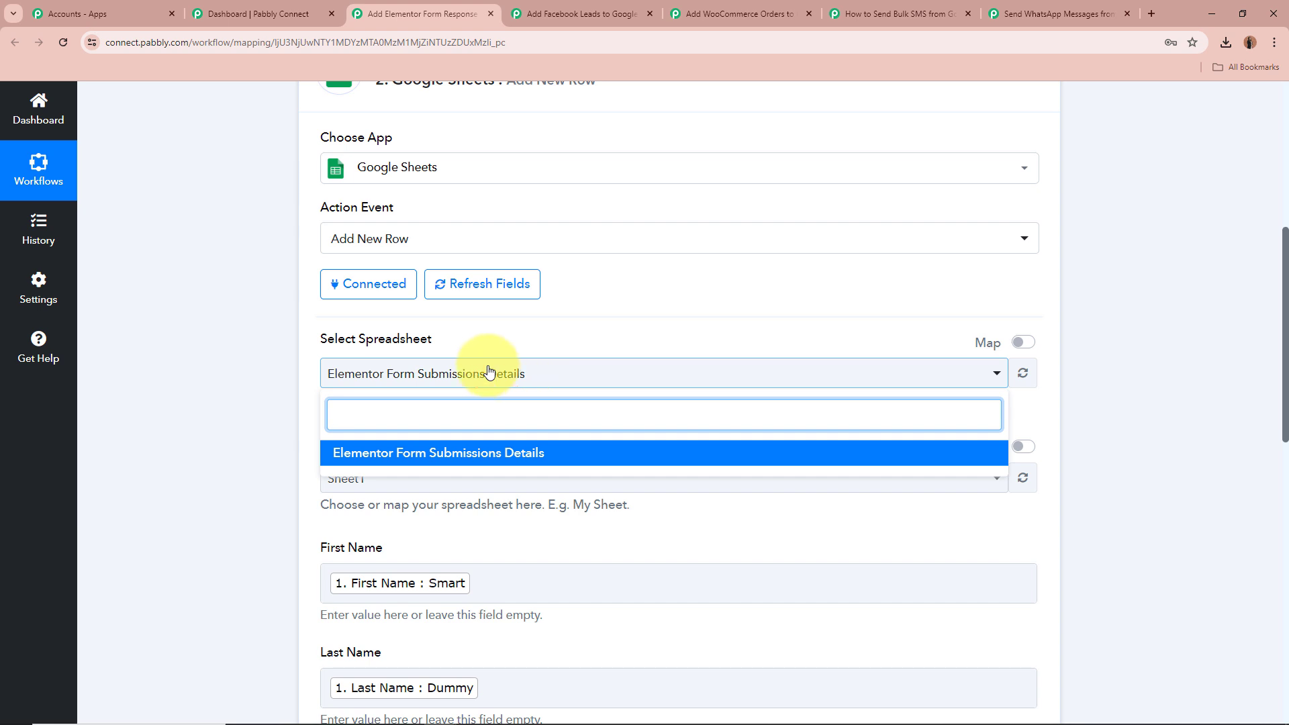
{"action": "left_click", "coordinate": [241, 354]}
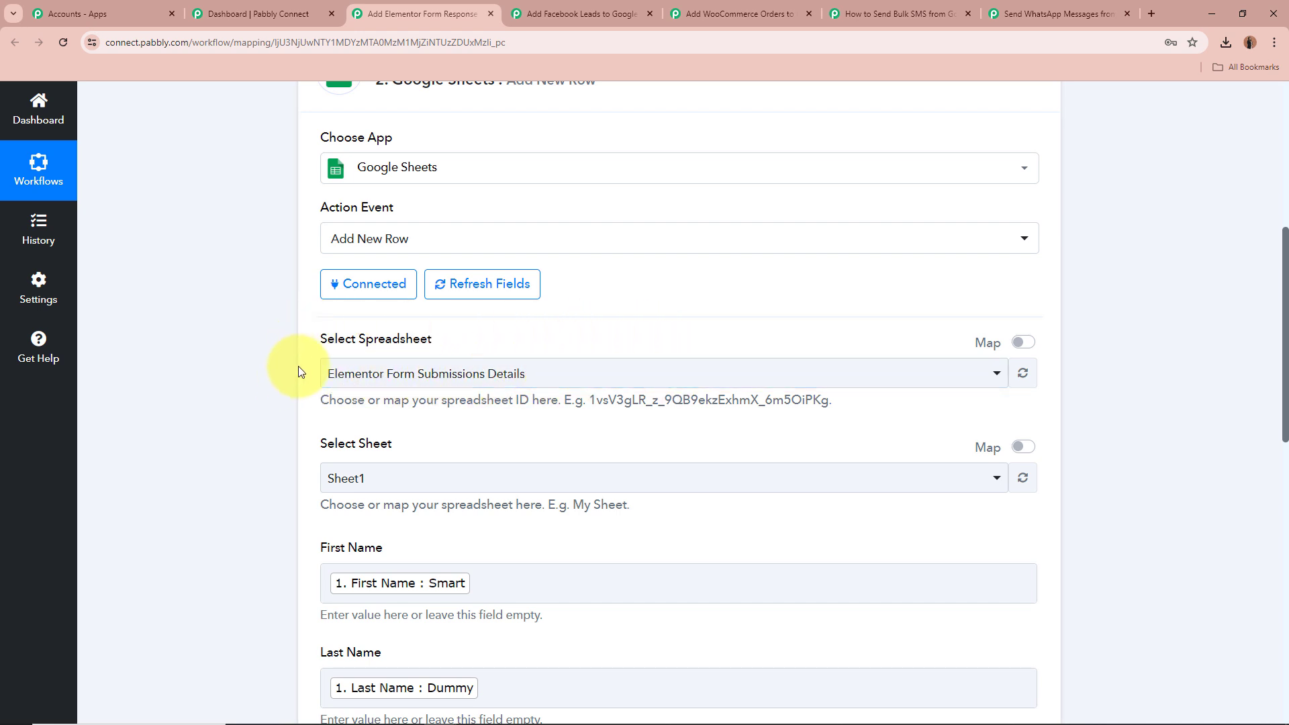
{"action": "scroll", "coordinate": [261, 366], "scroll_direction": "down", "scroll_amount": 2}
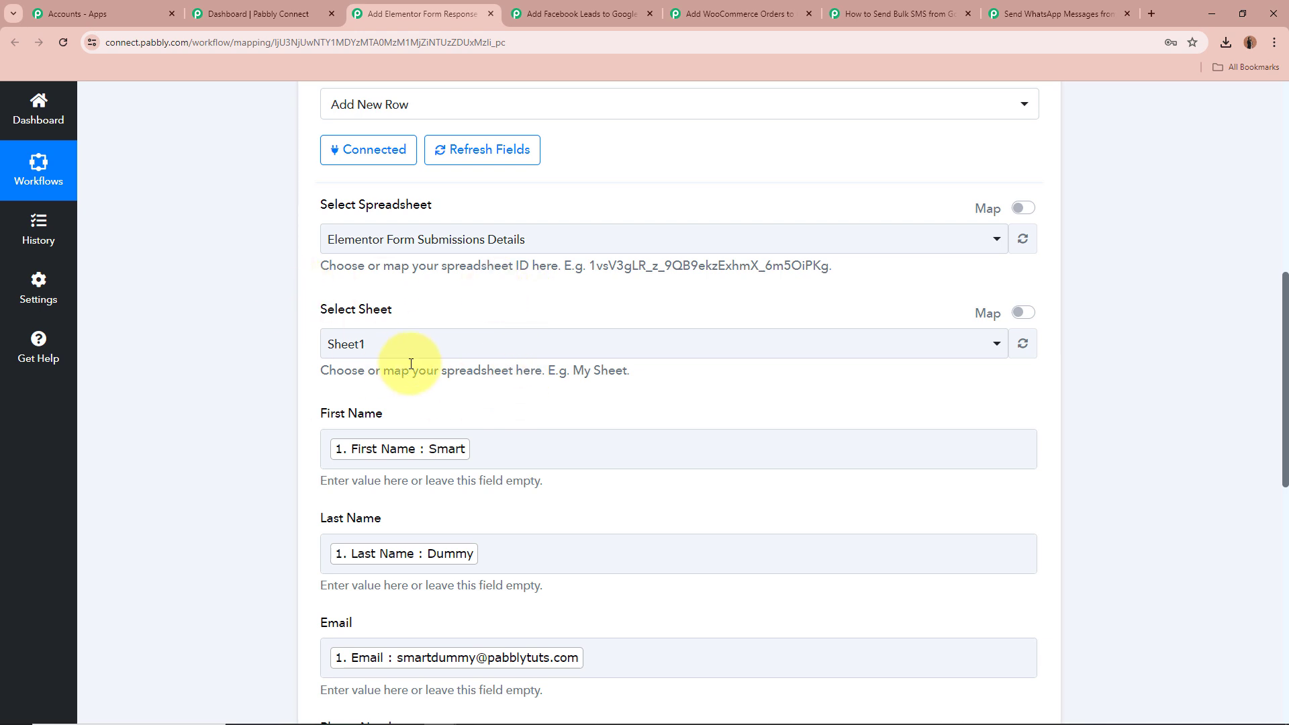
{"action": "left_click", "coordinate": [534, 349]}
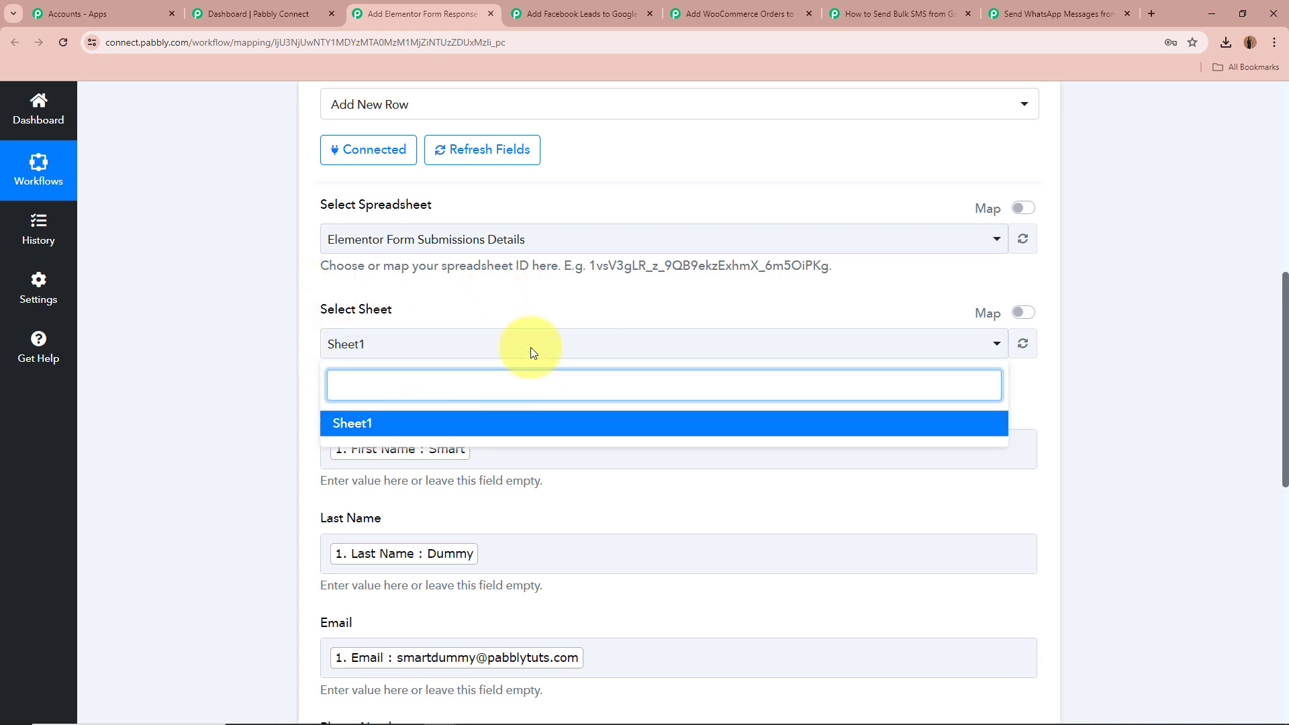
{"action": "left_click", "coordinate": [231, 302]}
Highlight the First Name, Last Name, Email and Phone Number column labels in the action's field list
{"action": "scroll", "coordinate": [230, 306], "scroll_direction": "down", "scroll_amount": 3}
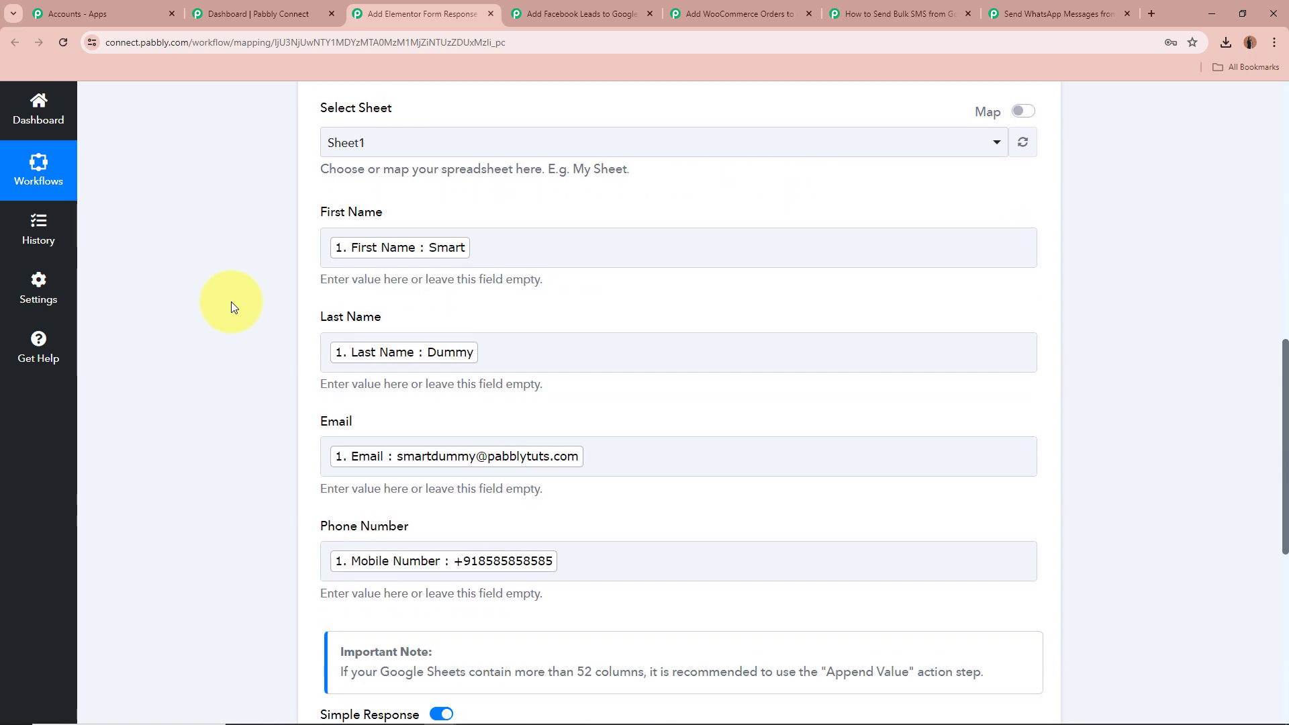
{"action": "scroll", "coordinate": [277, 305], "scroll_direction": "up", "scroll_amount": 3}
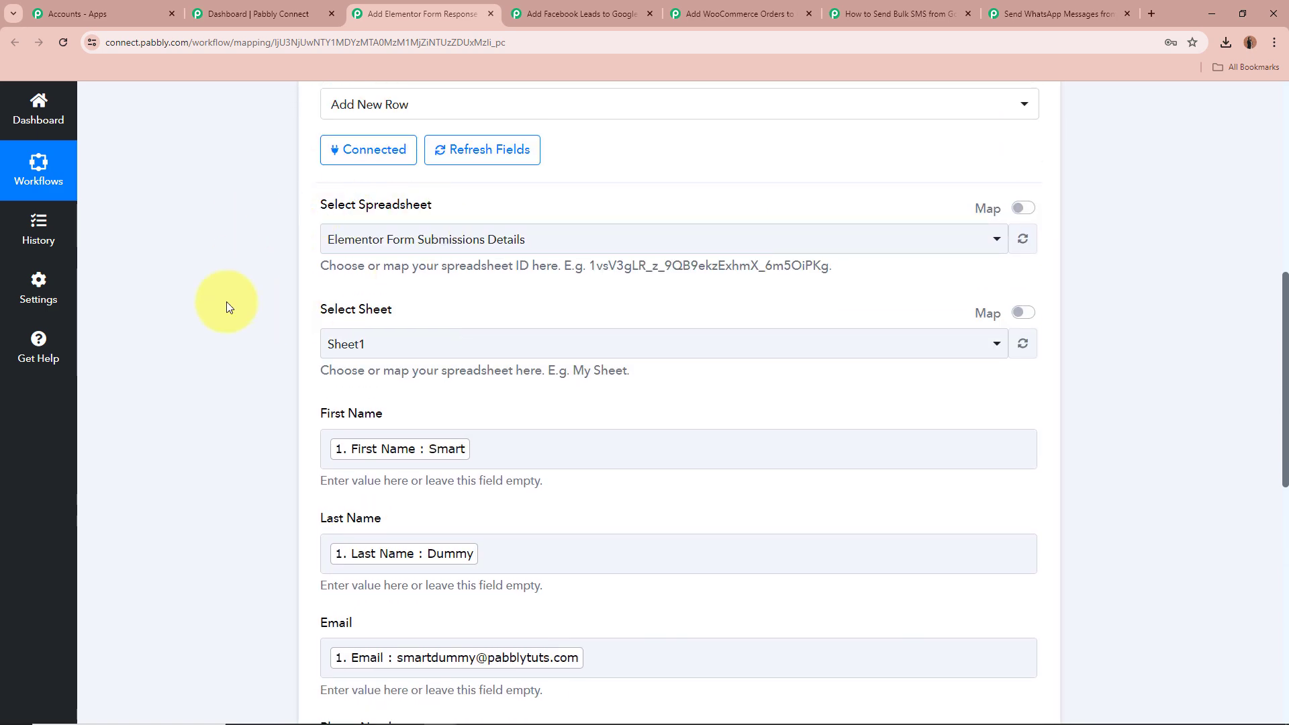
{"action": "scroll", "coordinate": [323, 325], "scroll_direction": "down", "scroll_amount": 2}
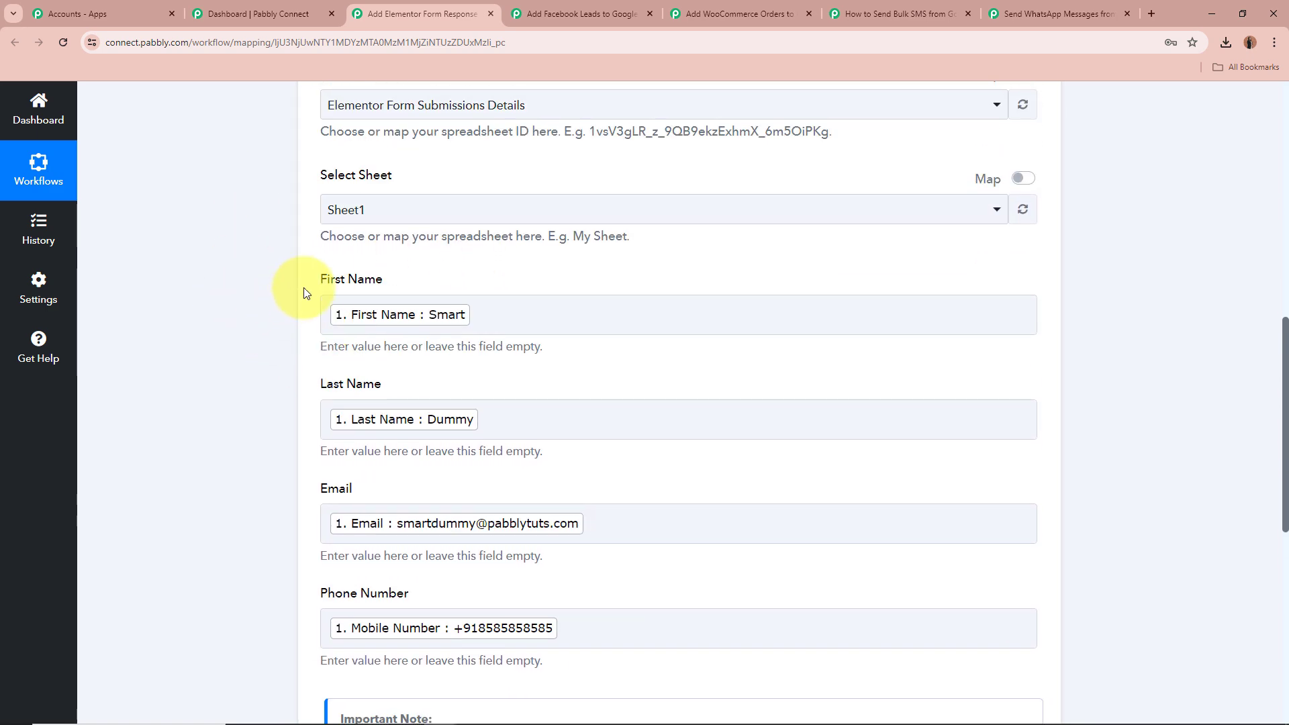
{"action": "left_click_drag", "start_coordinate": [321, 278], "coordinate": [420, 279]}
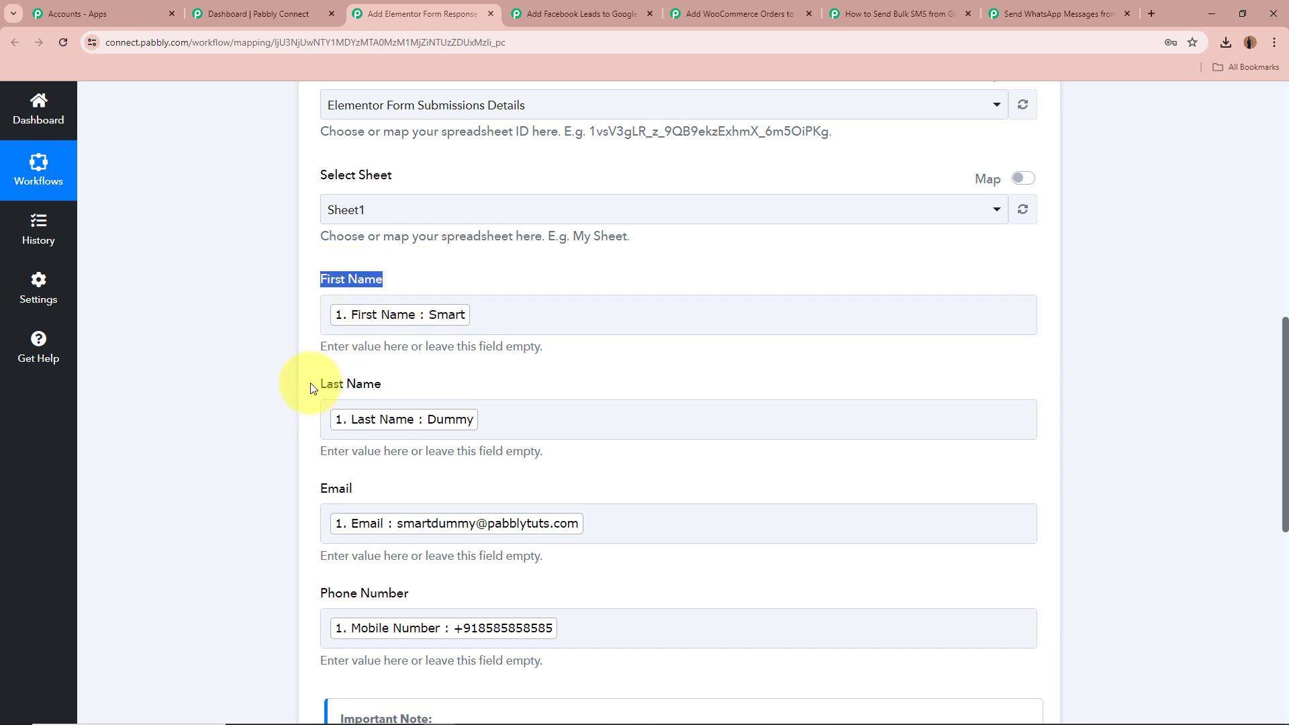
{"action": "left_click_drag", "start_coordinate": [322, 383], "coordinate": [424, 365]}
{"action": "left_click_drag", "start_coordinate": [321, 490], "coordinate": [410, 488]}
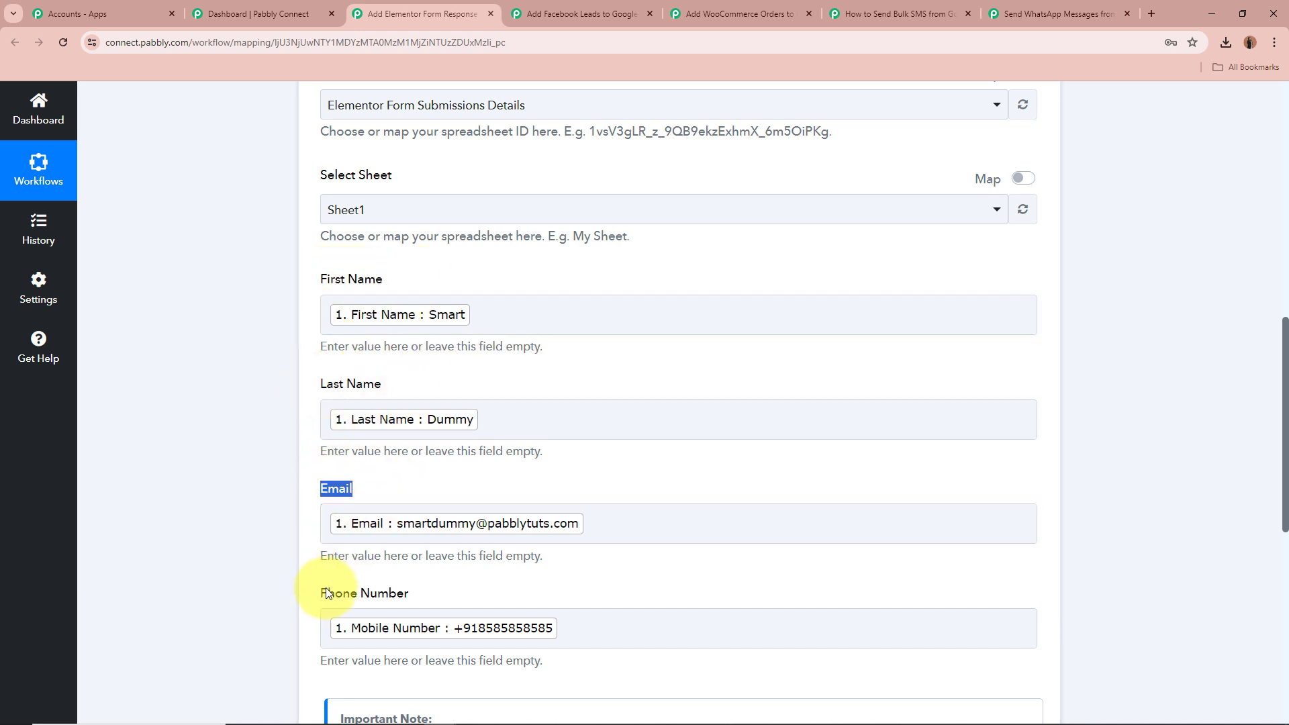
{"action": "left_click_drag", "start_coordinate": [321, 593], "coordinate": [511, 595]}
{"action": "left_click", "coordinate": [127, 419]}
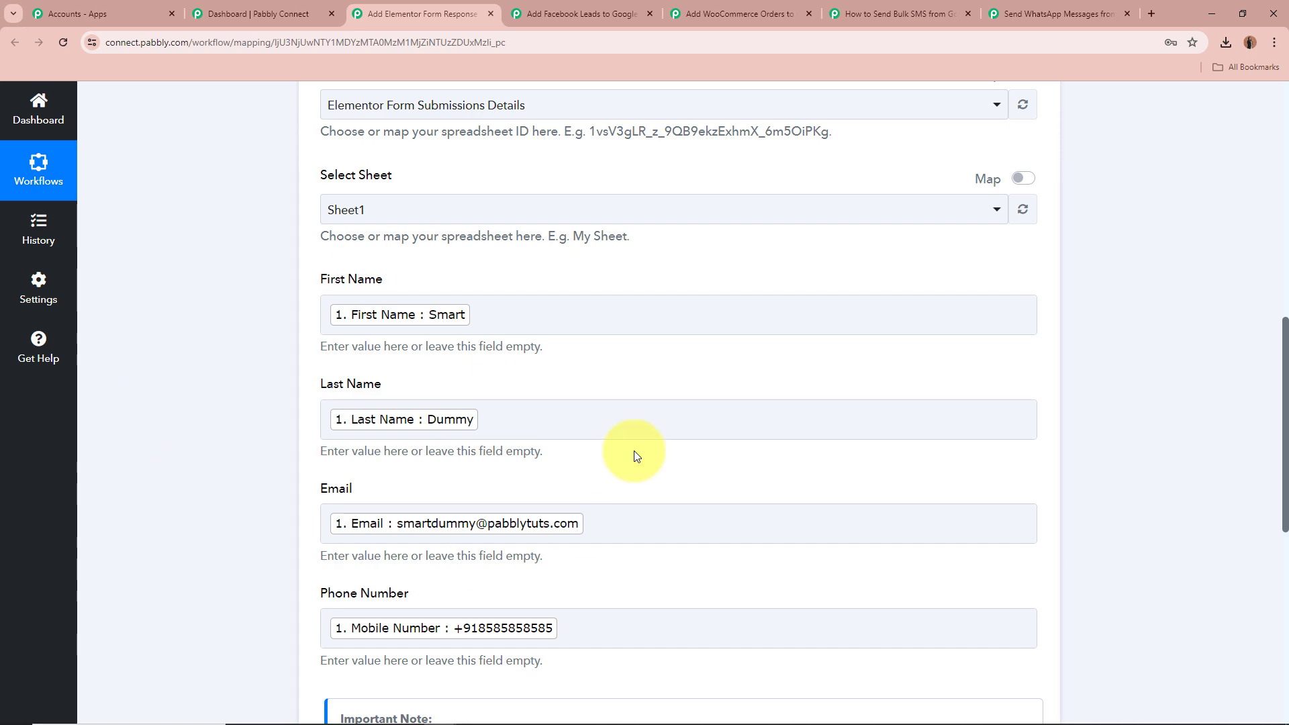
Review each column label and its mapped Elementor value again by highlighting them one after another
{"action": "scroll", "coordinate": [183, 300], "scroll_direction": "up", "scroll_amount": 1}
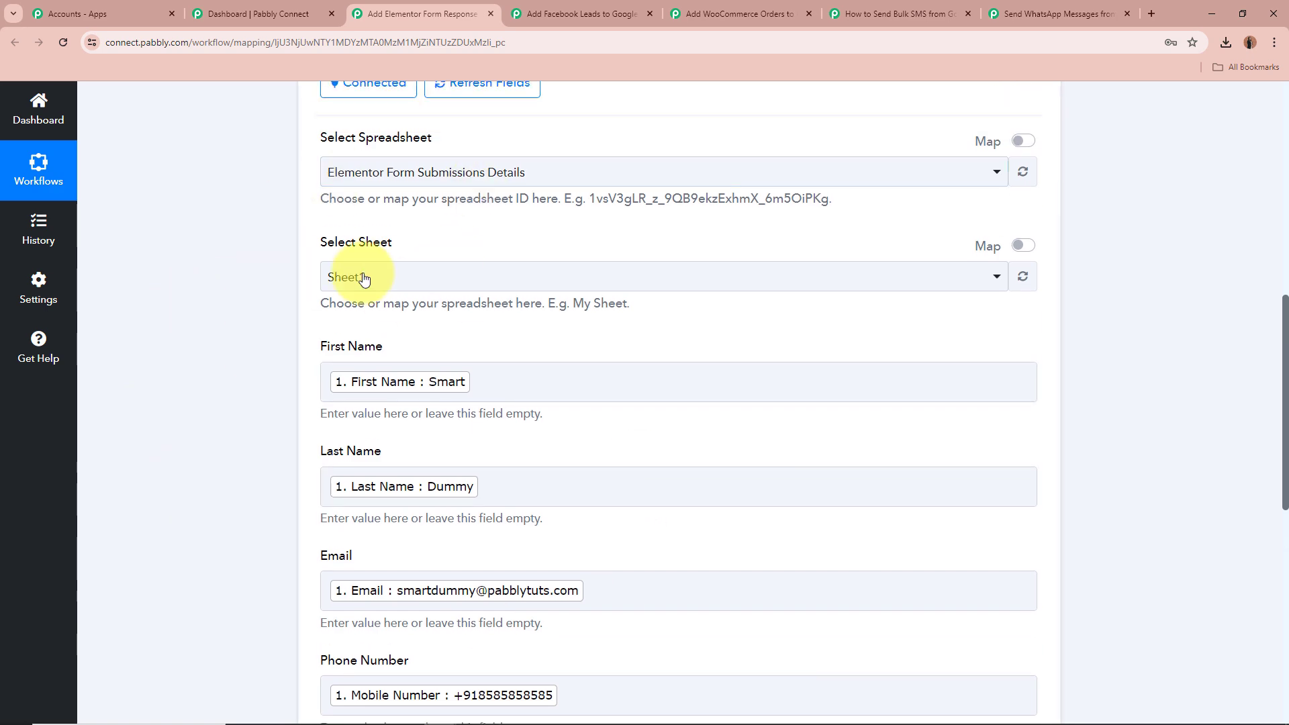
{"action": "scroll", "coordinate": [320, 207], "scroll_direction": "down", "scroll_amount": 2}
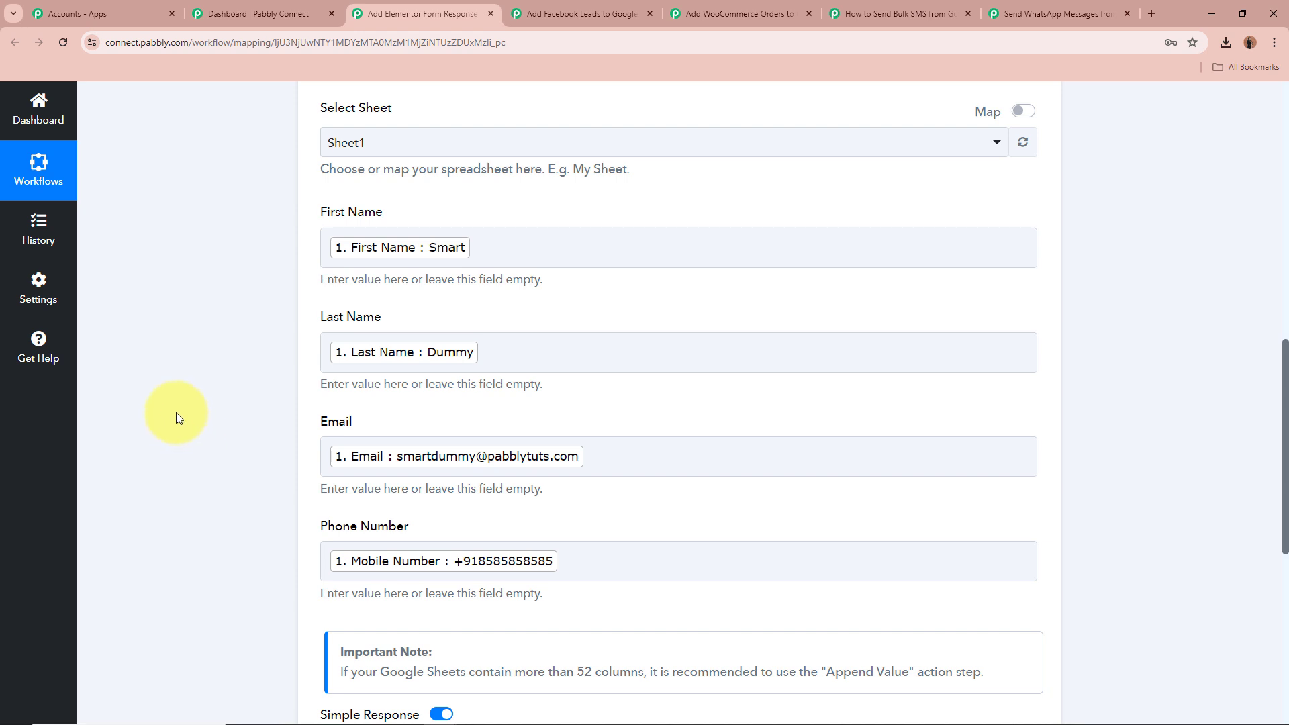
{"action": "left_click_drag", "start_coordinate": [311, 214], "coordinate": [395, 212]}
{"action": "left_click_drag", "start_coordinate": [317, 316], "coordinate": [394, 320]}
{"action": "left_click_drag", "start_coordinate": [300, 412], "coordinate": [373, 424]}
{"action": "left_click_drag", "start_coordinate": [377, 527], "coordinate": [415, 523]}
{"action": "left_click", "coordinate": [203, 418]}
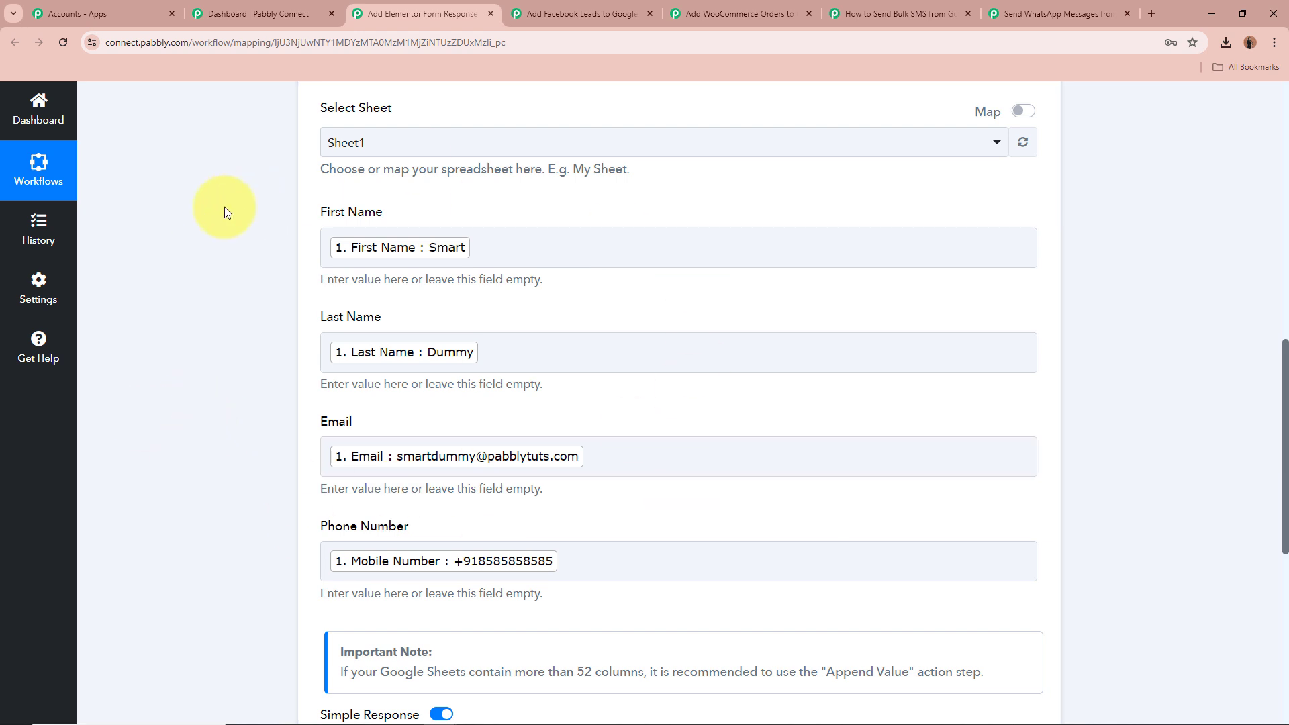
{"action": "scroll", "coordinate": [225, 209], "scroll_direction": "up", "scroll_amount": 5}
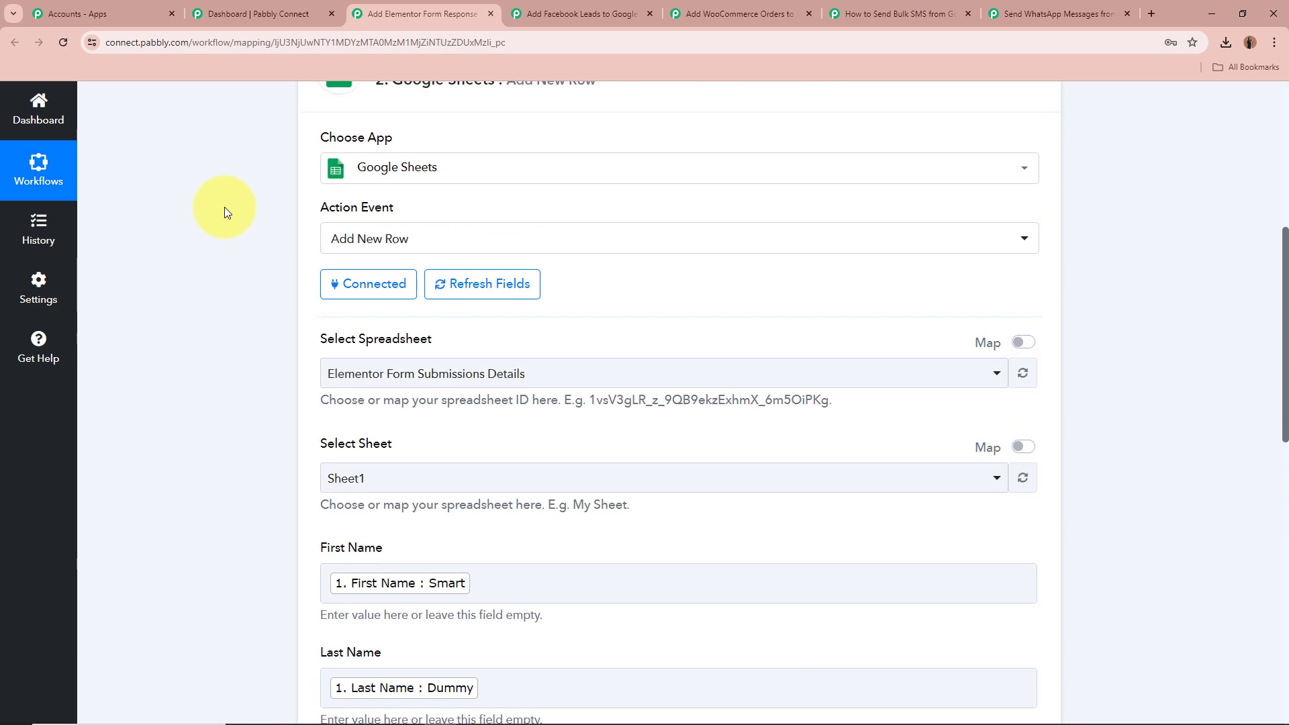
{"action": "scroll", "coordinate": [224, 207], "scroll_direction": "up", "scroll_amount": 5}
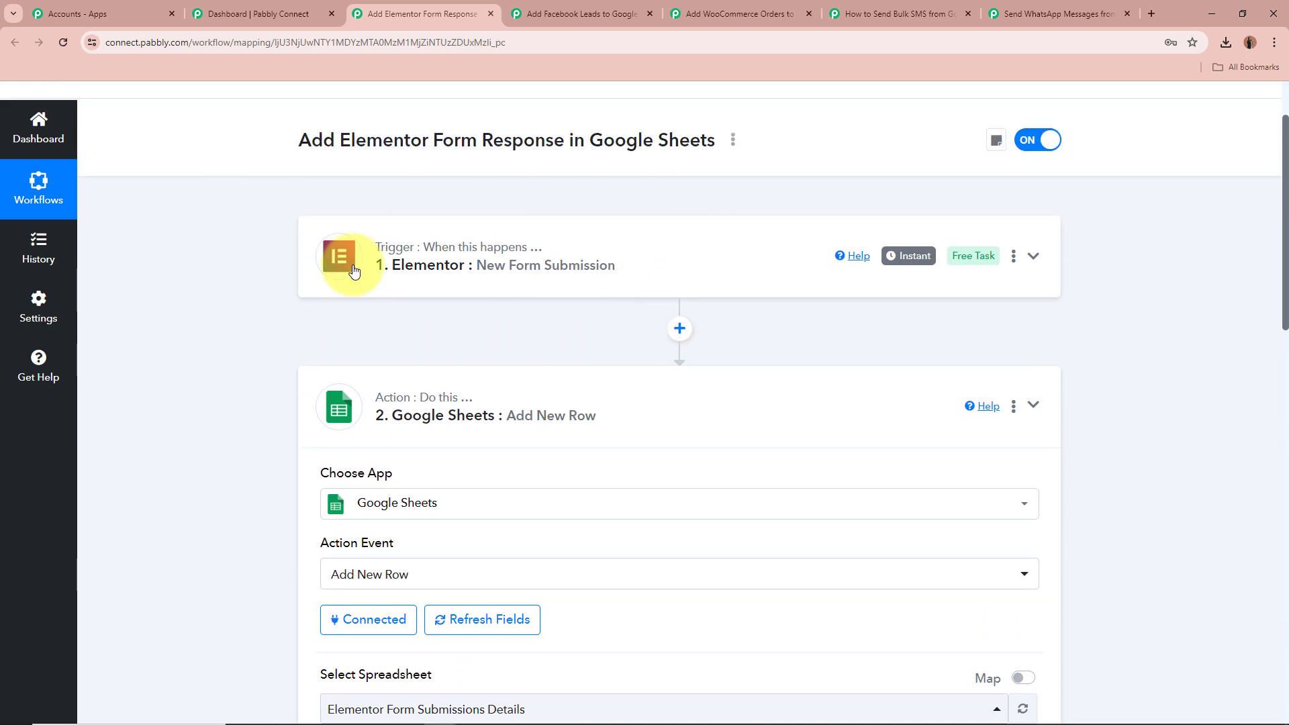
{"action": "scroll", "coordinate": [274, 362], "scroll_direction": "down", "scroll_amount": 6}
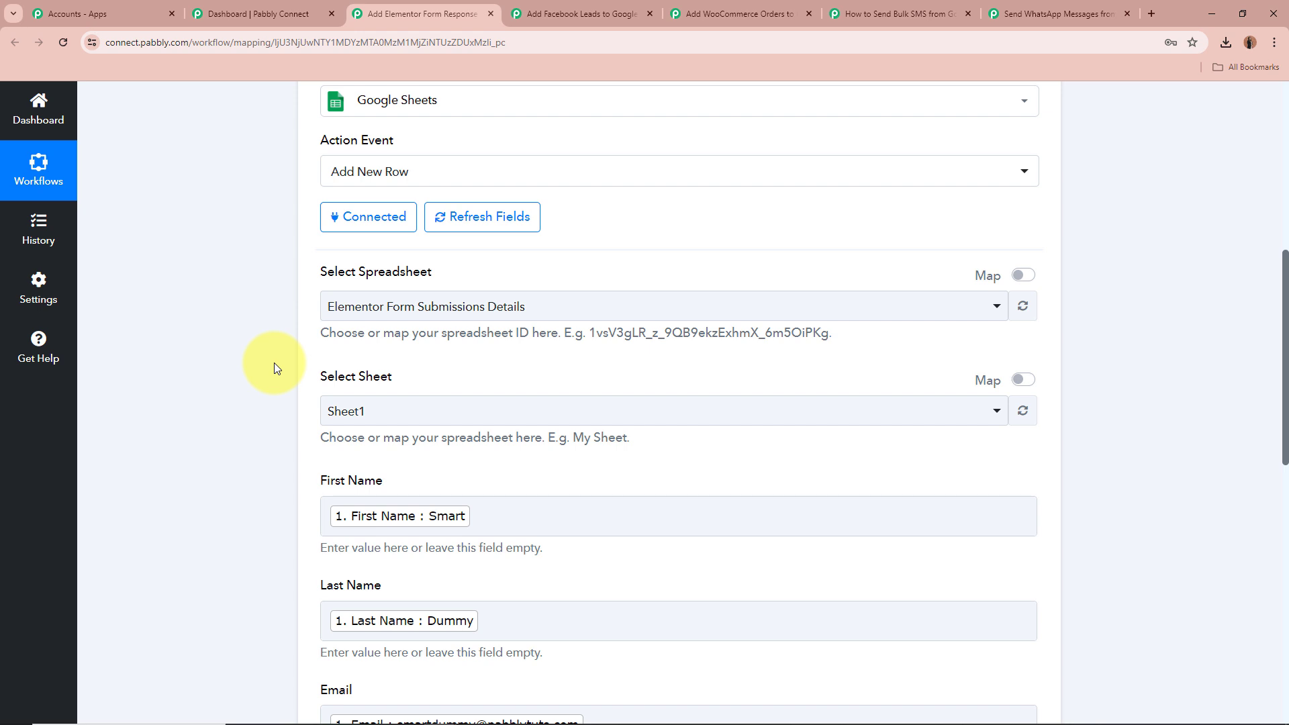
{"action": "scroll", "coordinate": [274, 363], "scroll_direction": "down", "scroll_amount": 4}
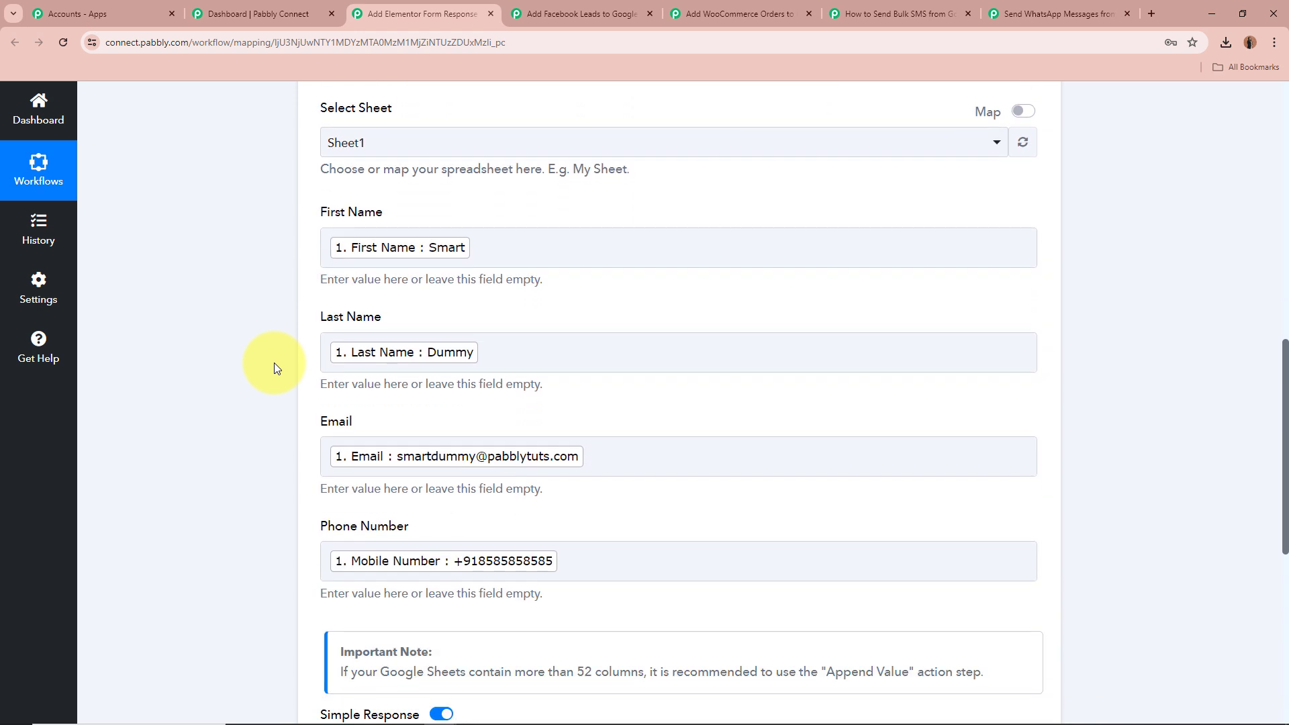
Open the First Name field's data picker and expand the Elementor New Form Submission data
{"action": "left_click", "coordinate": [584, 269]}
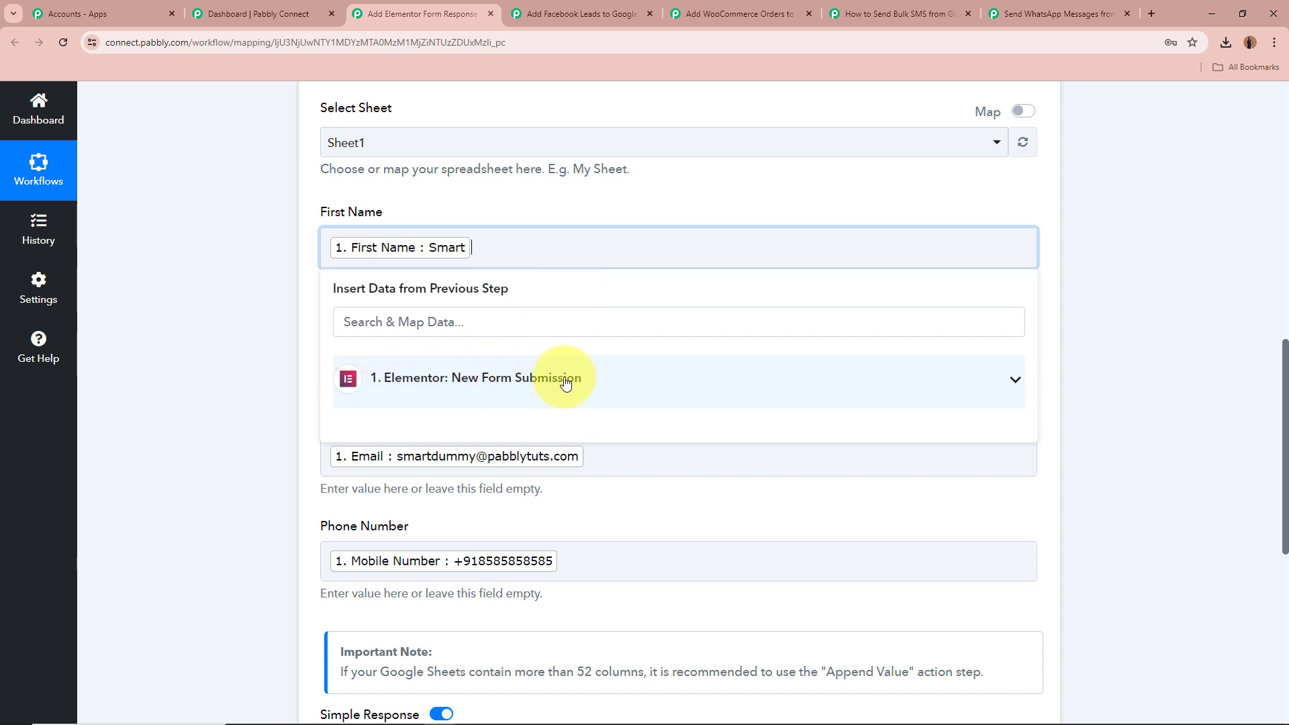
{"action": "scroll", "coordinate": [566, 380], "scroll_direction": "up", "scroll_amount": 9}
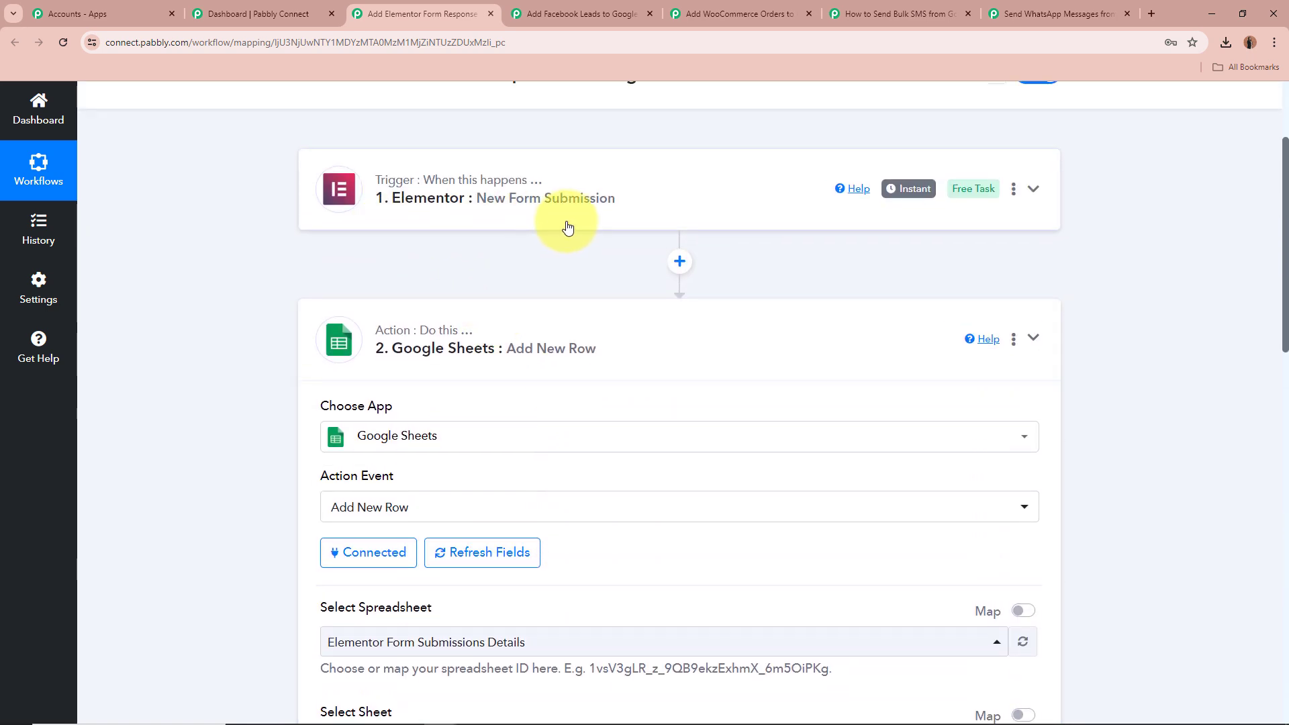
{"action": "scroll", "coordinate": [566, 226], "scroll_direction": "down", "scroll_amount": 10}
{"action": "left_click", "coordinate": [576, 235]}
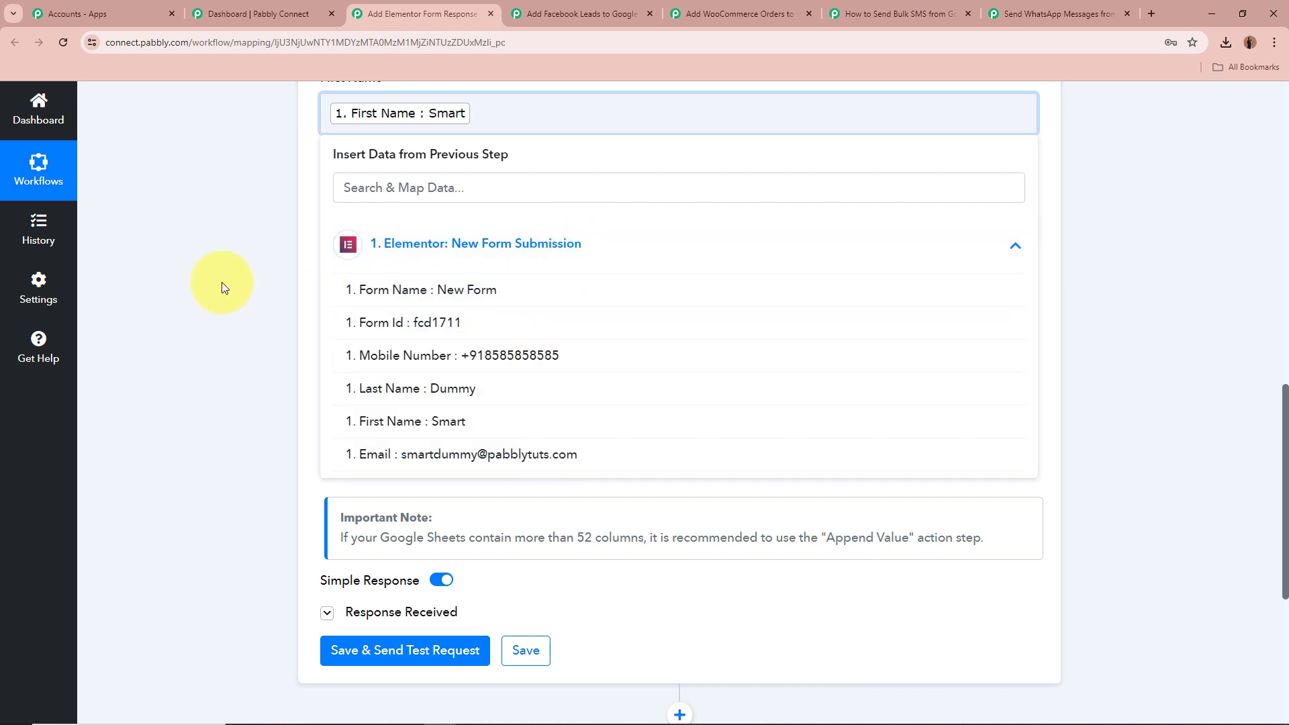
{"action": "scroll", "coordinate": [223, 288], "scroll_direction": "up", "scroll_amount": 1}
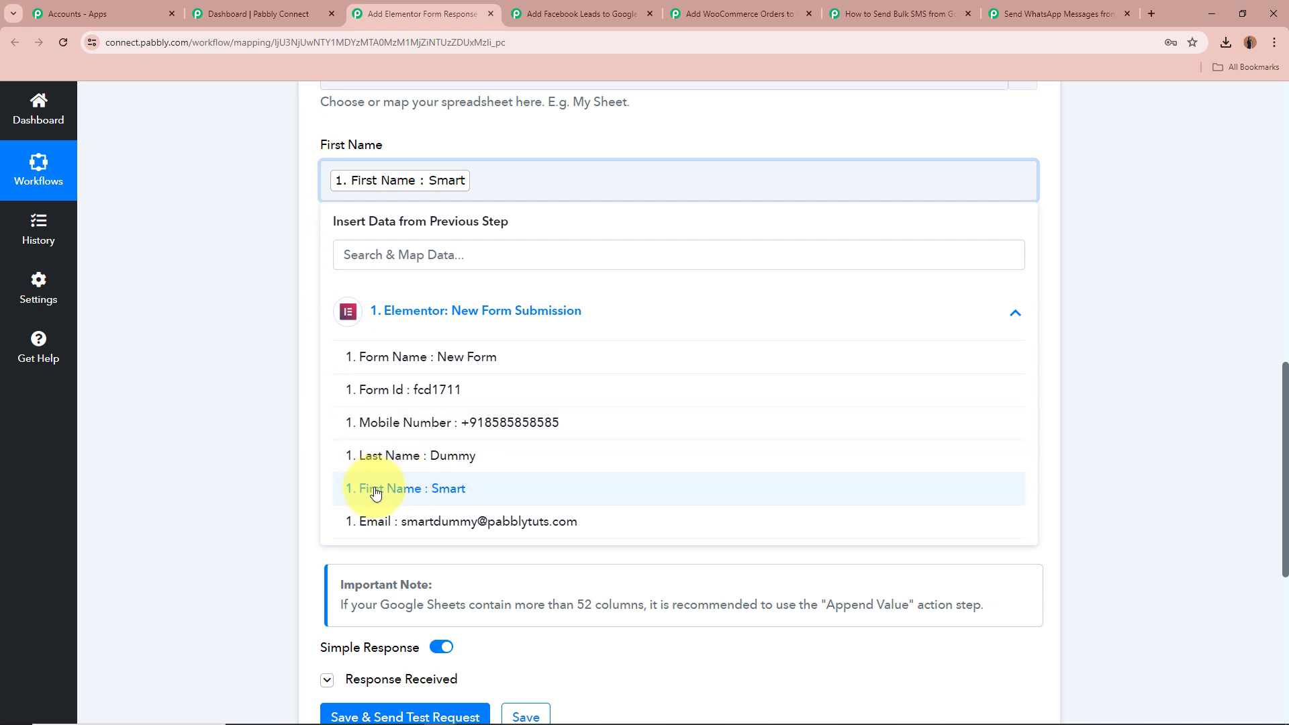
{"action": "left_click", "coordinate": [563, 486]}
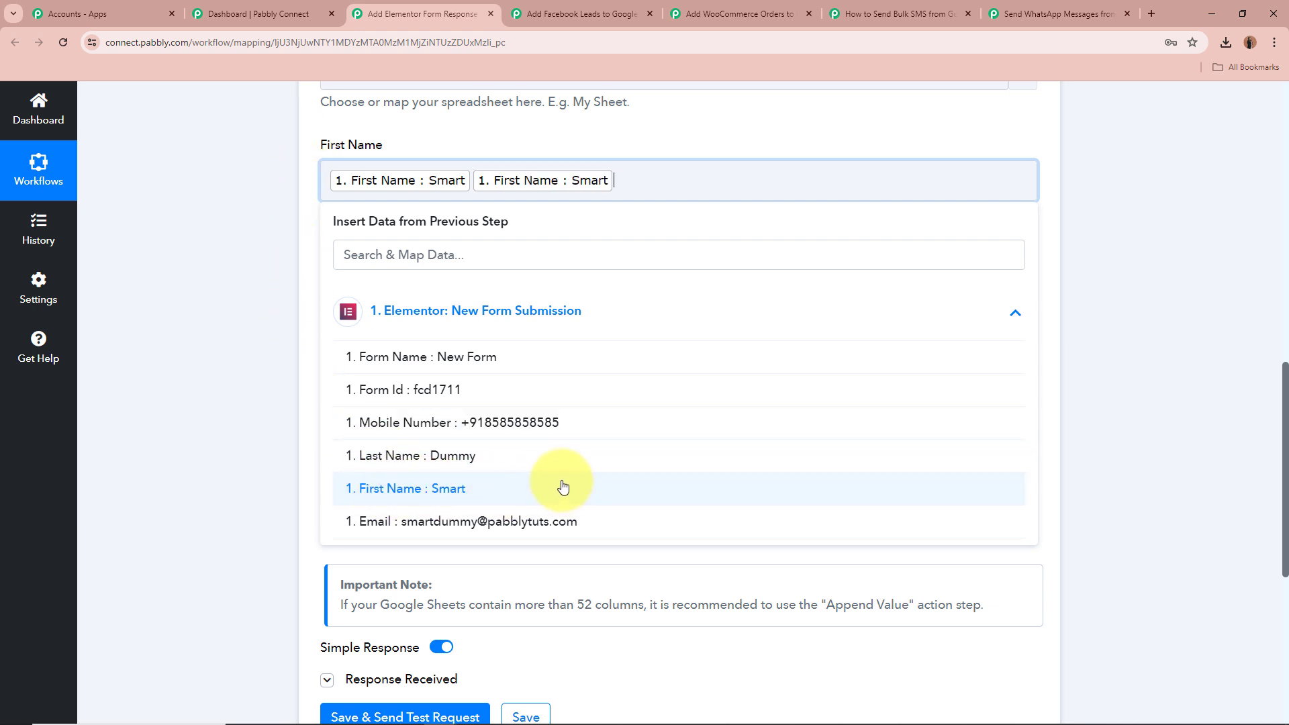
{"action": "key", "text": "BackSpace"}
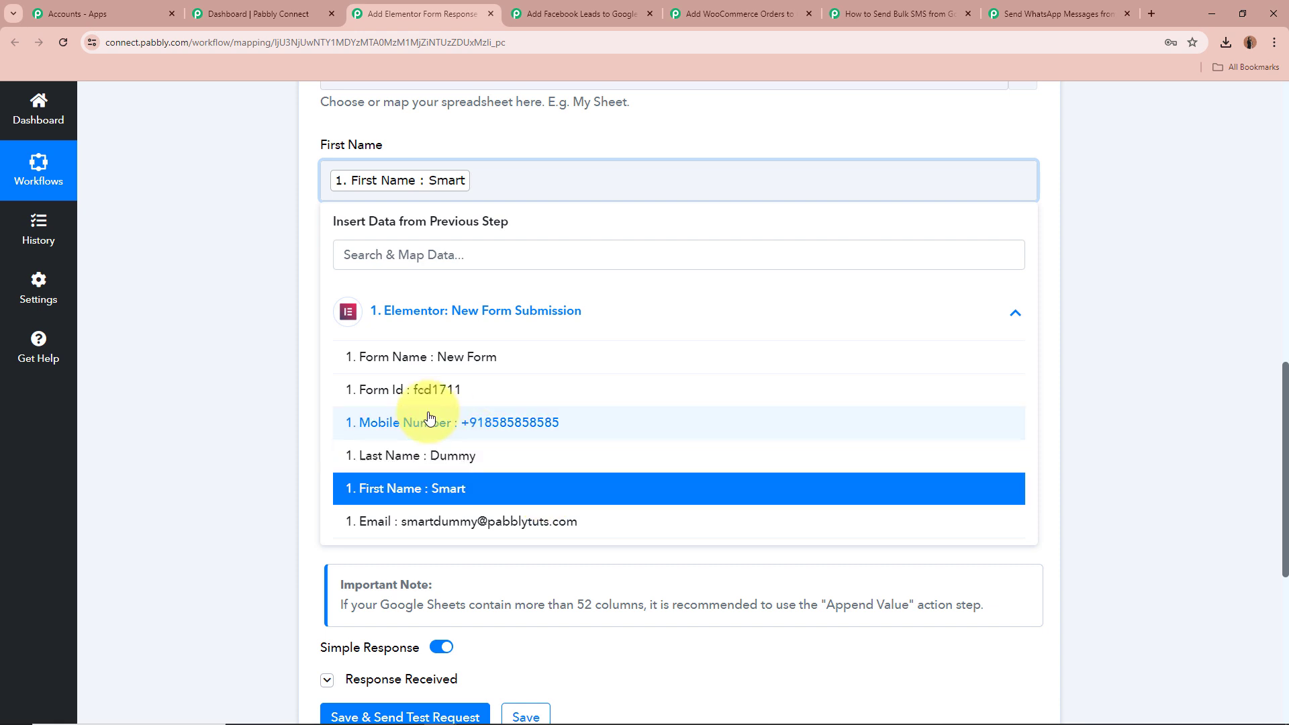
{"action": "left_click", "coordinate": [229, 375]}
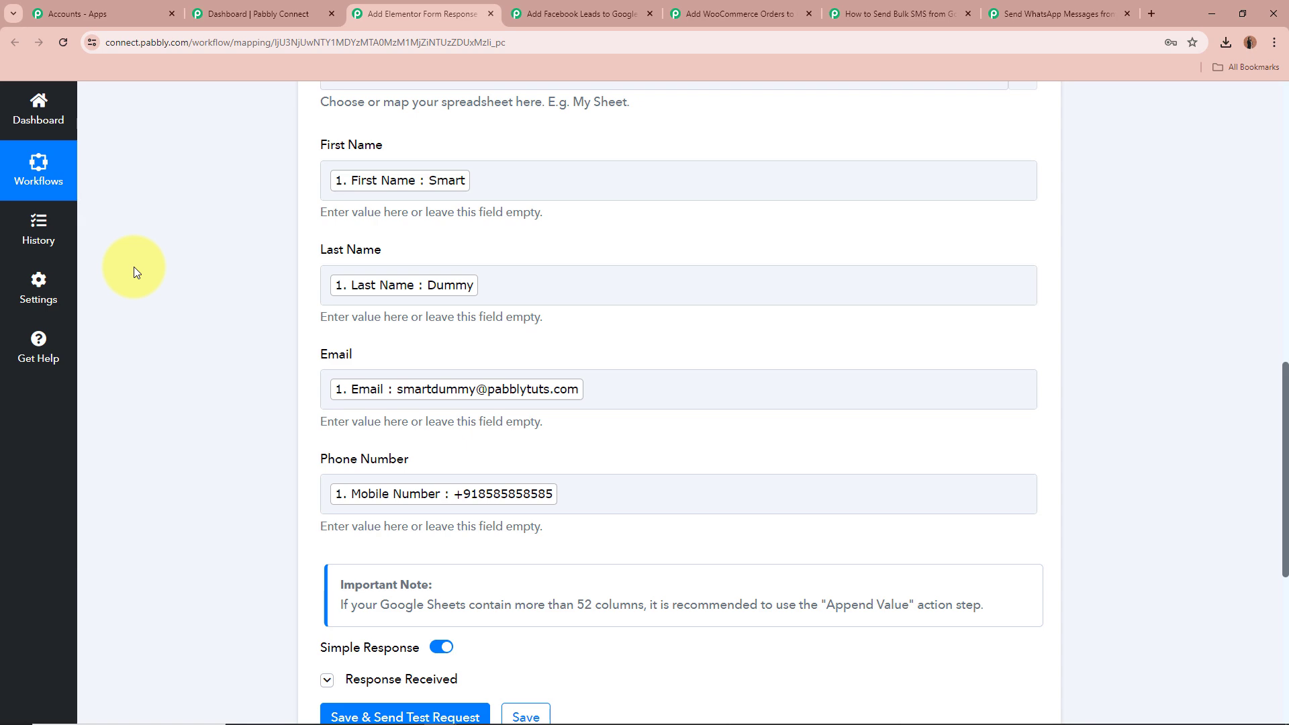
Go over the four mapped columns once more, selecting each field label in turn
{"action": "scroll", "coordinate": [138, 266], "scroll_direction": "up", "scroll_amount": 10}
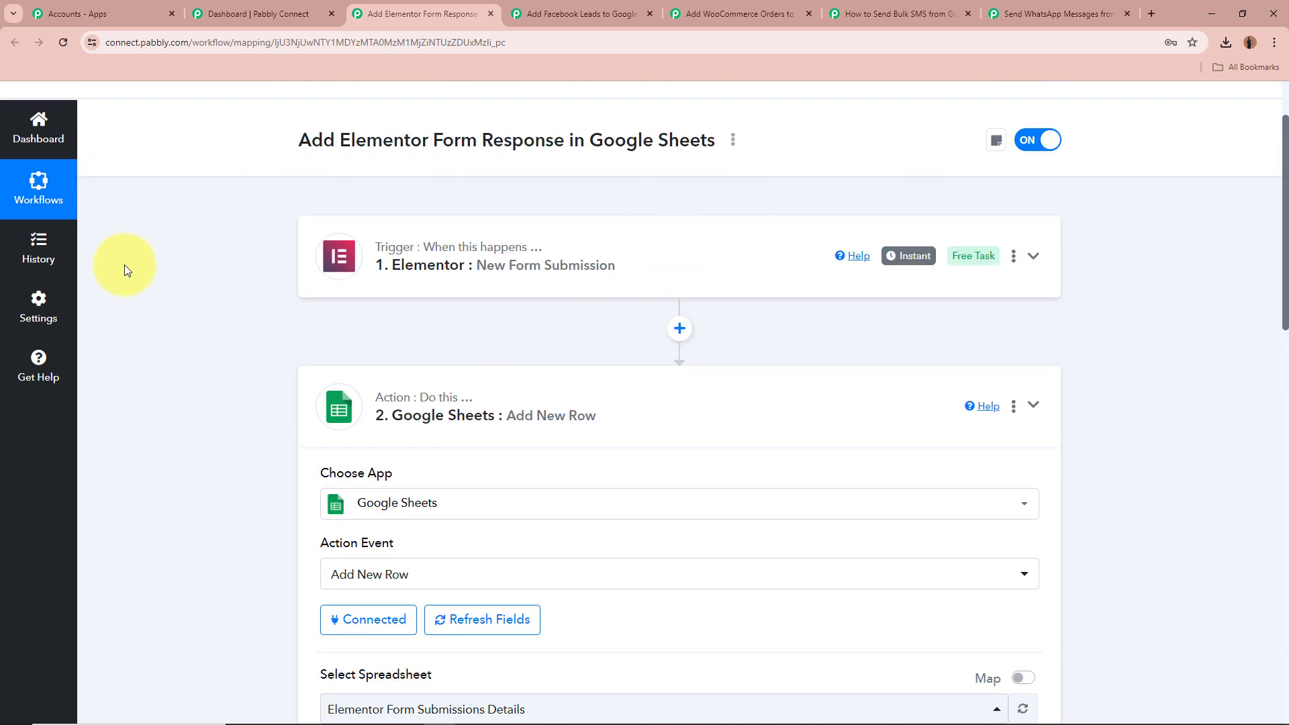
{"action": "scroll", "coordinate": [138, 268], "scroll_direction": "down", "scroll_amount": 10}
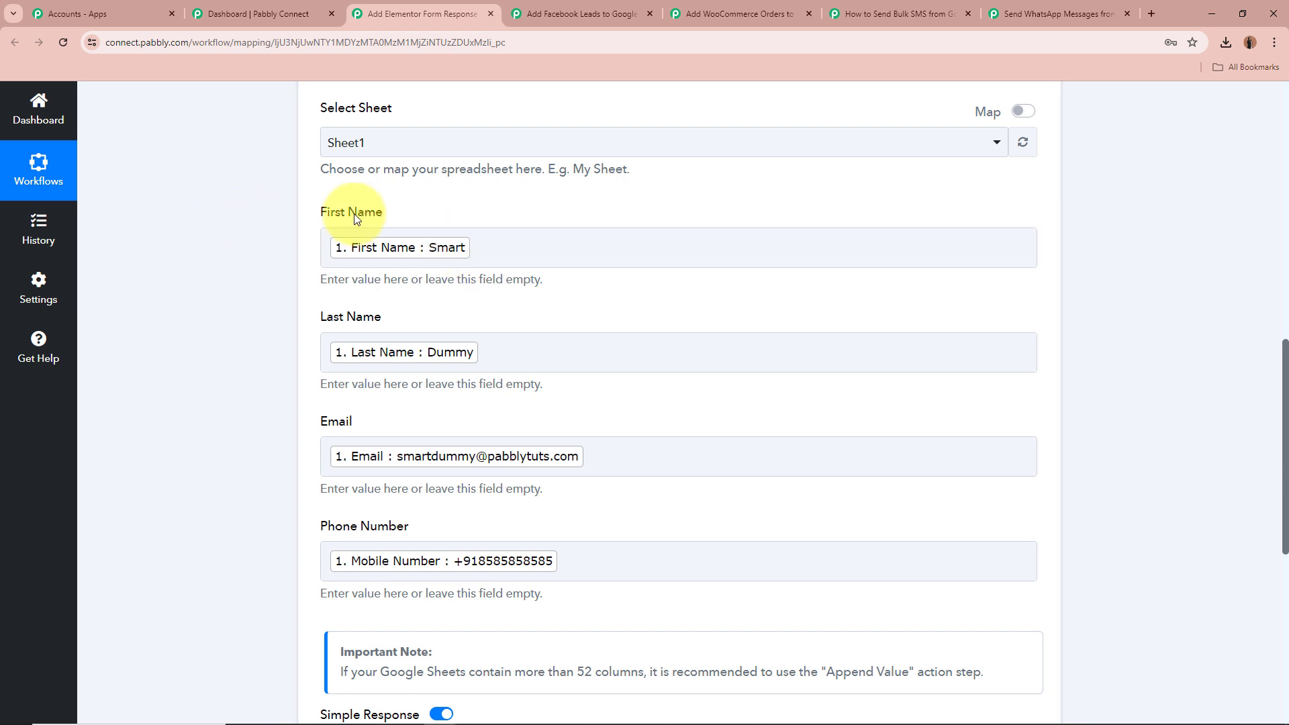
{"action": "triple_click", "coordinate": [328, 212]}
{"action": "triple_click", "coordinate": [366, 319]}
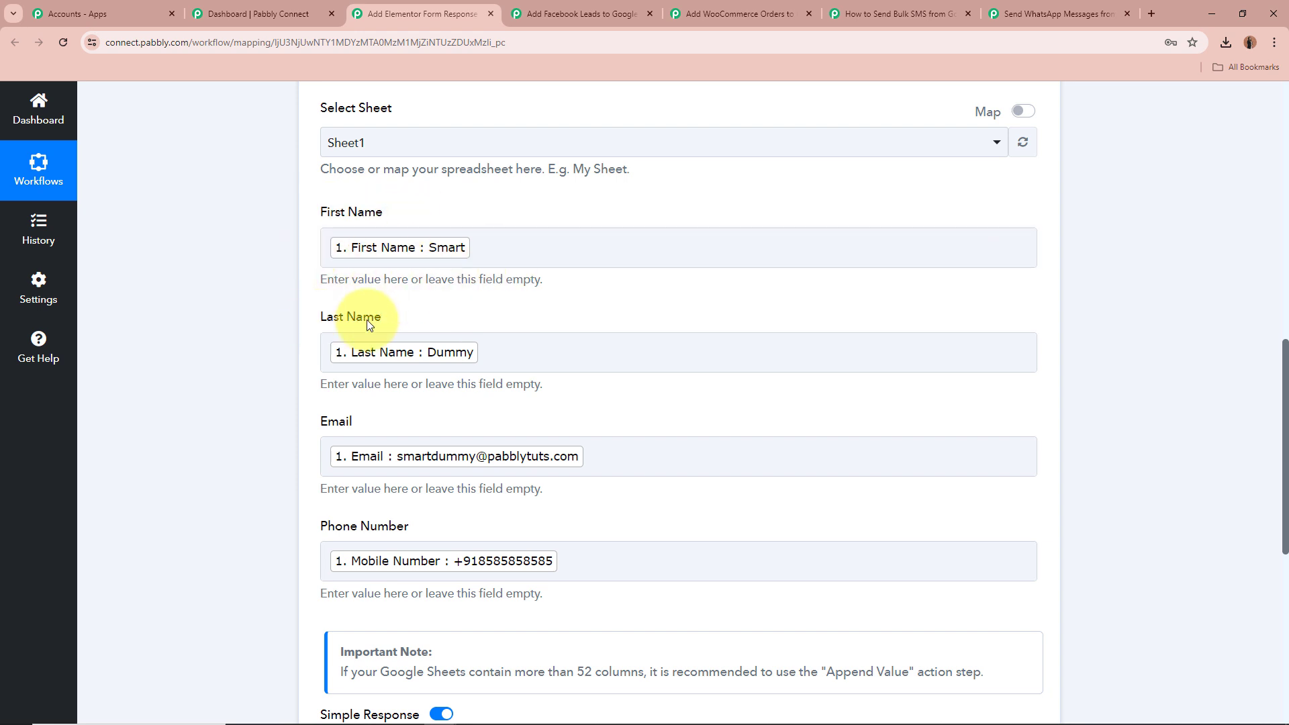
{"action": "scroll", "coordinate": [582, 364], "scroll_direction": "down", "scroll_amount": 2}
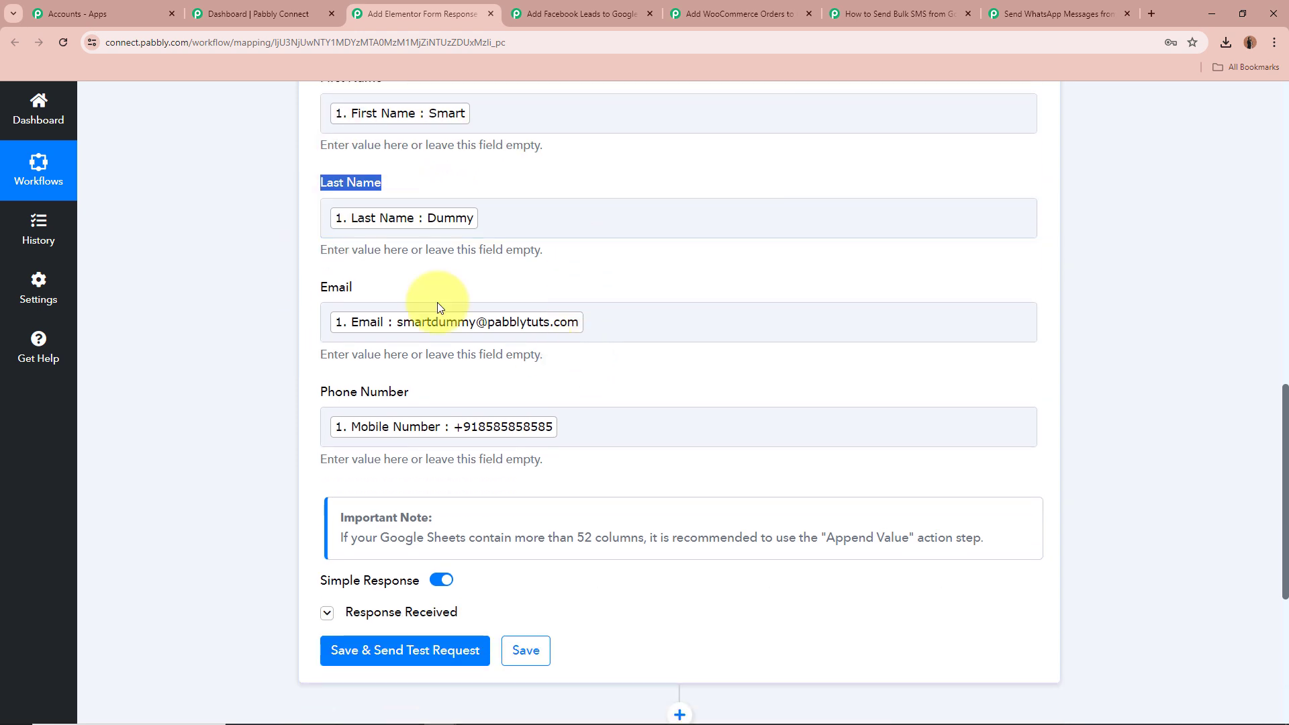
{"action": "triple_click", "coordinate": [332, 286]}
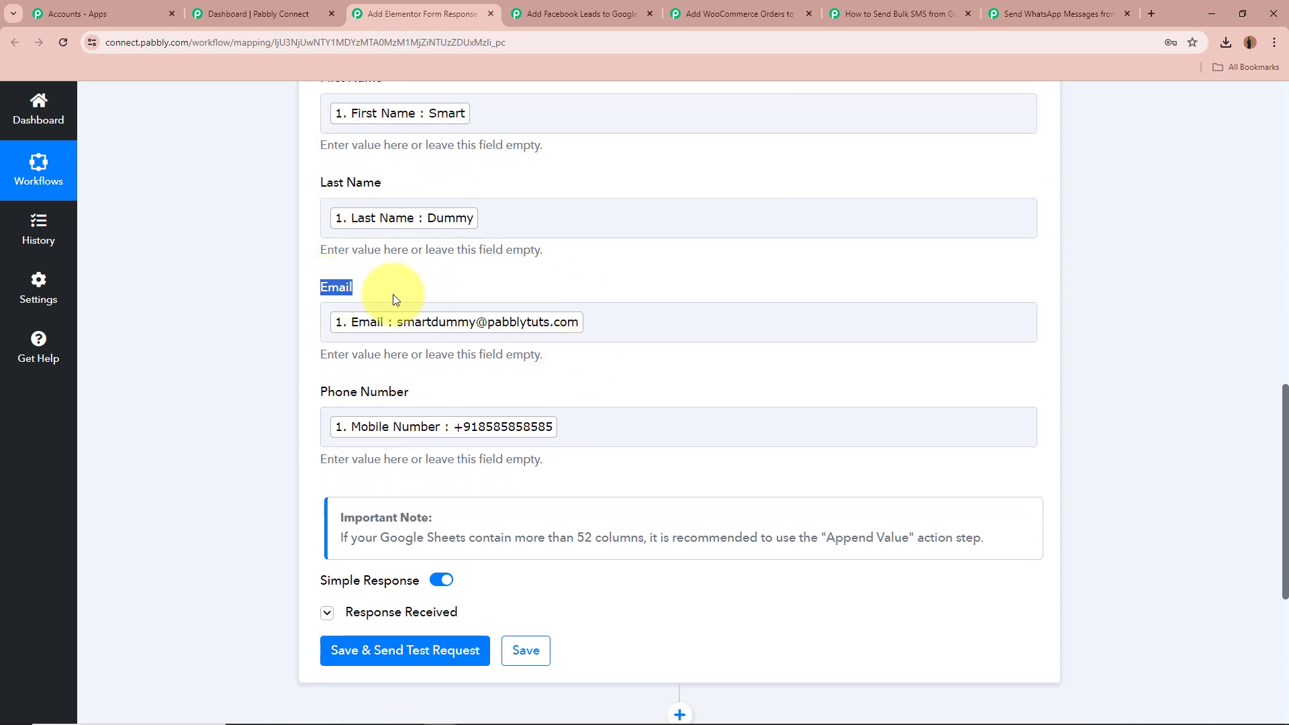
{"action": "triple_click", "coordinate": [329, 391]}
{"action": "left_click", "coordinate": [207, 351]}
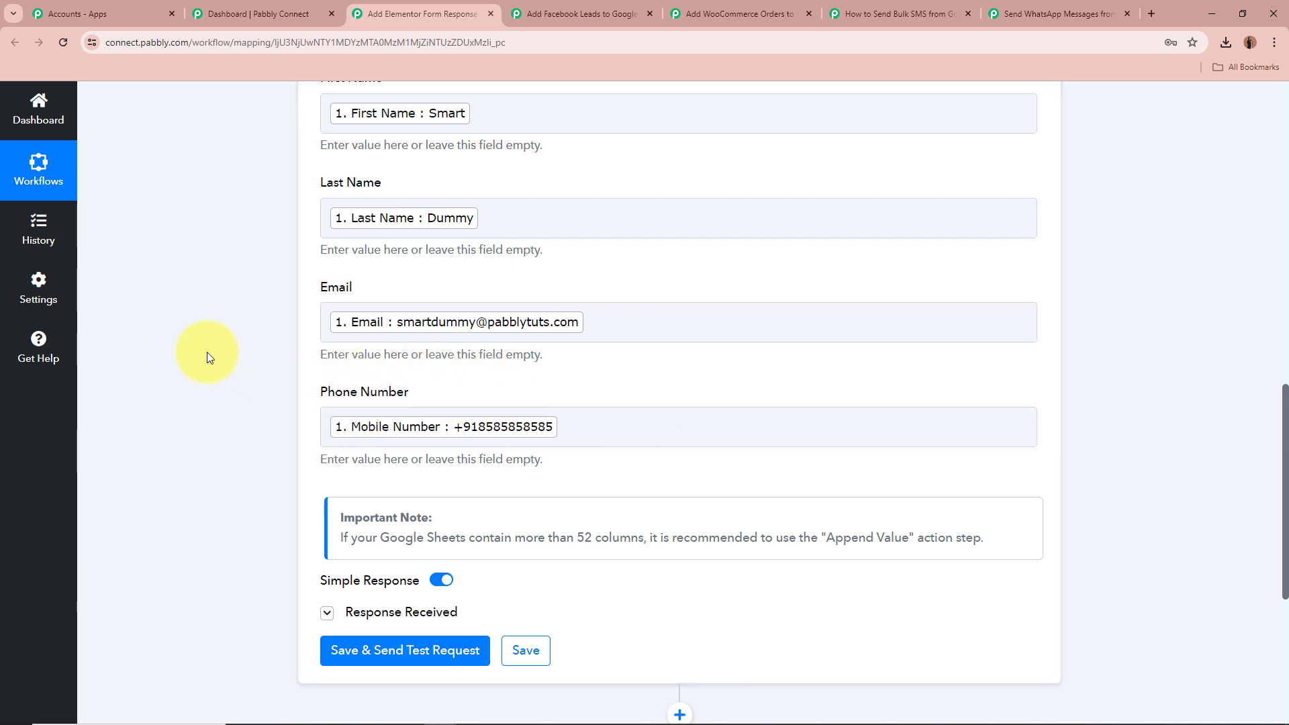
Expand the Google Sheets step's Response Received section
{"action": "scroll", "coordinate": [207, 352], "scroll_direction": "down", "scroll_amount": 3}
{"action": "scroll", "coordinate": [208, 352], "scroll_direction": "down", "scroll_amount": 2}
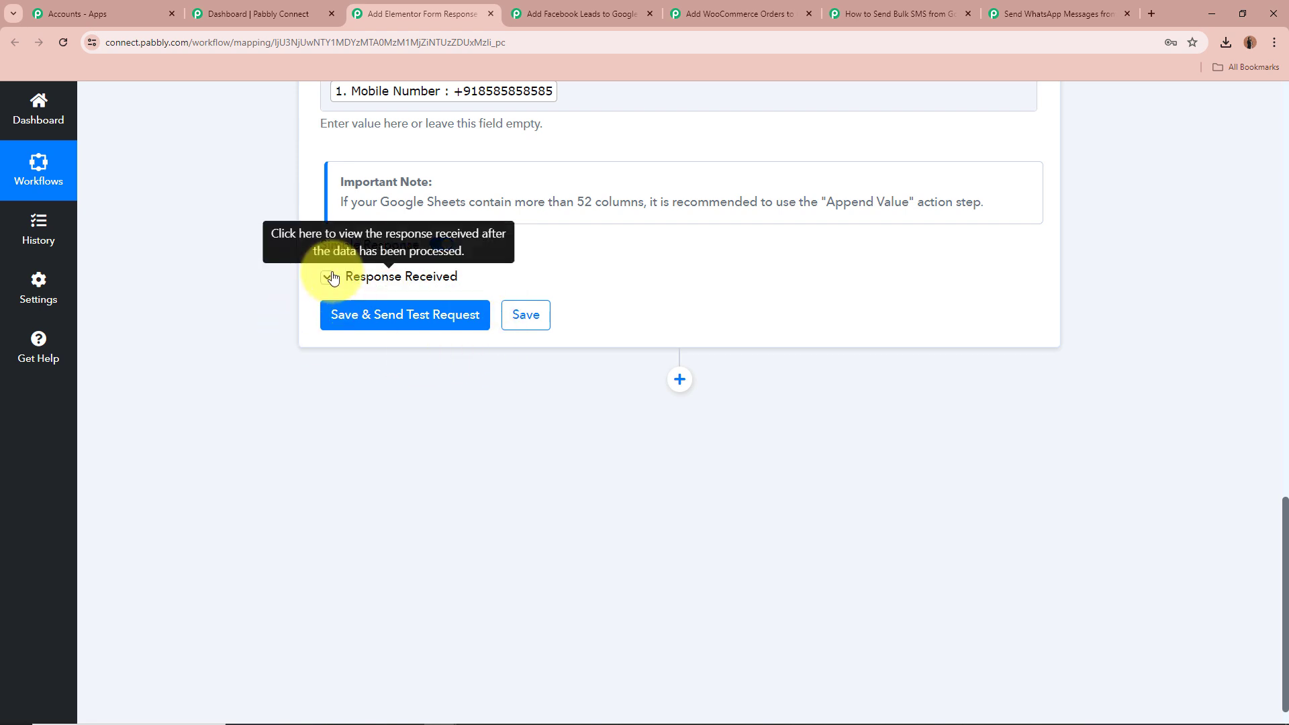
{"action": "left_click", "coordinate": [327, 276]}
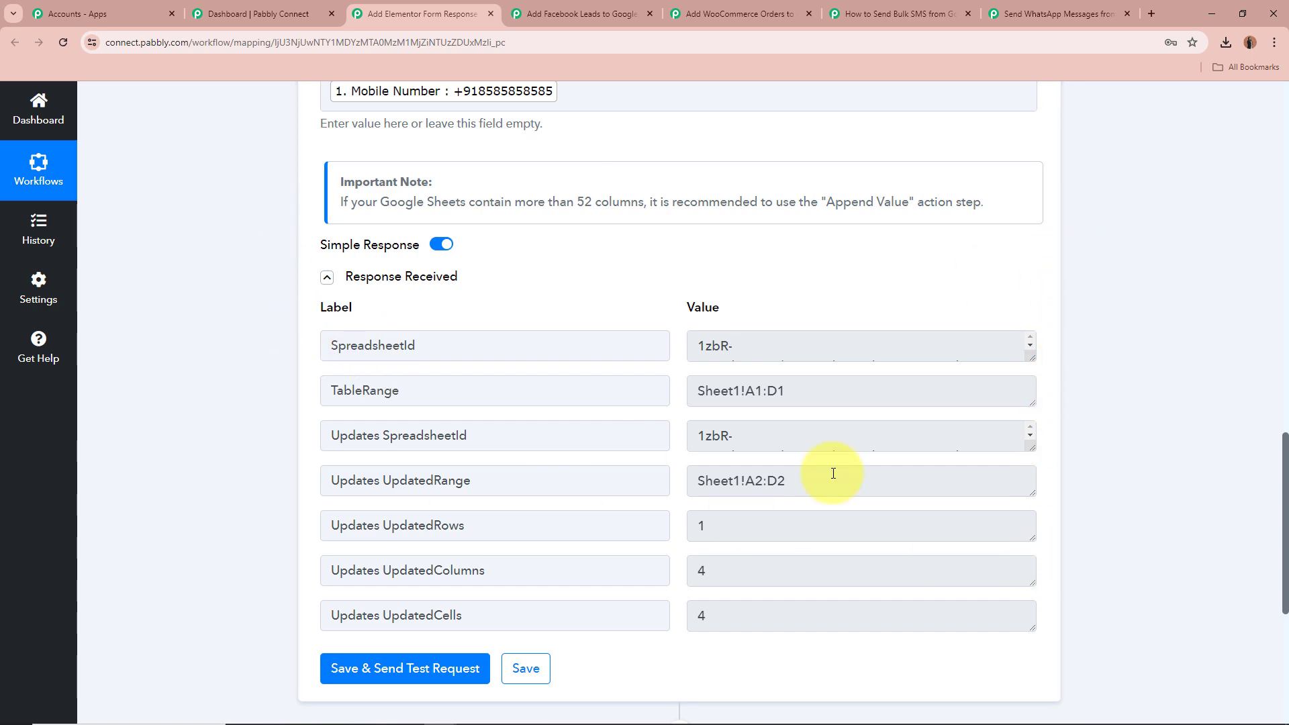
Collapse the Elementor workflow's Google Sheets step
{"action": "scroll", "coordinate": [1231, 415], "scroll_direction": "up", "scroll_amount": 3}
{"action": "scroll", "coordinate": [1230, 412], "scroll_direction": "up", "scroll_amount": 15}
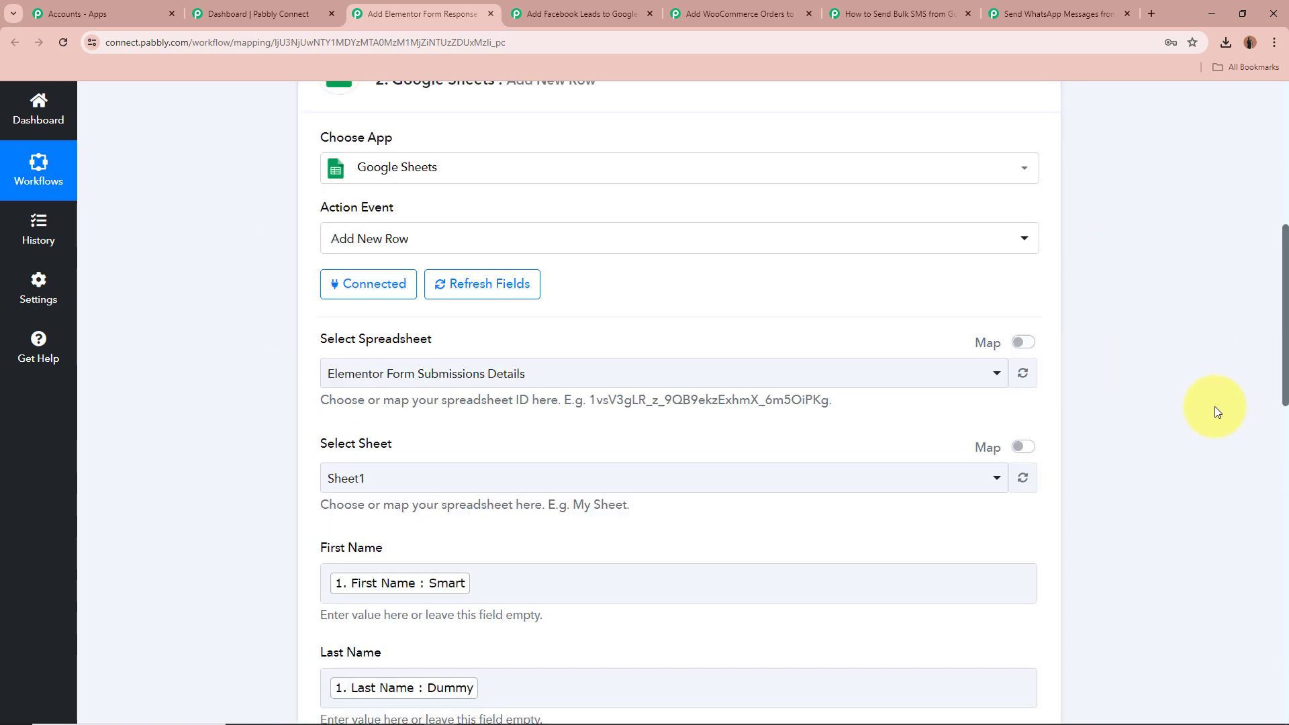
{"action": "left_click", "coordinate": [1028, 505]}
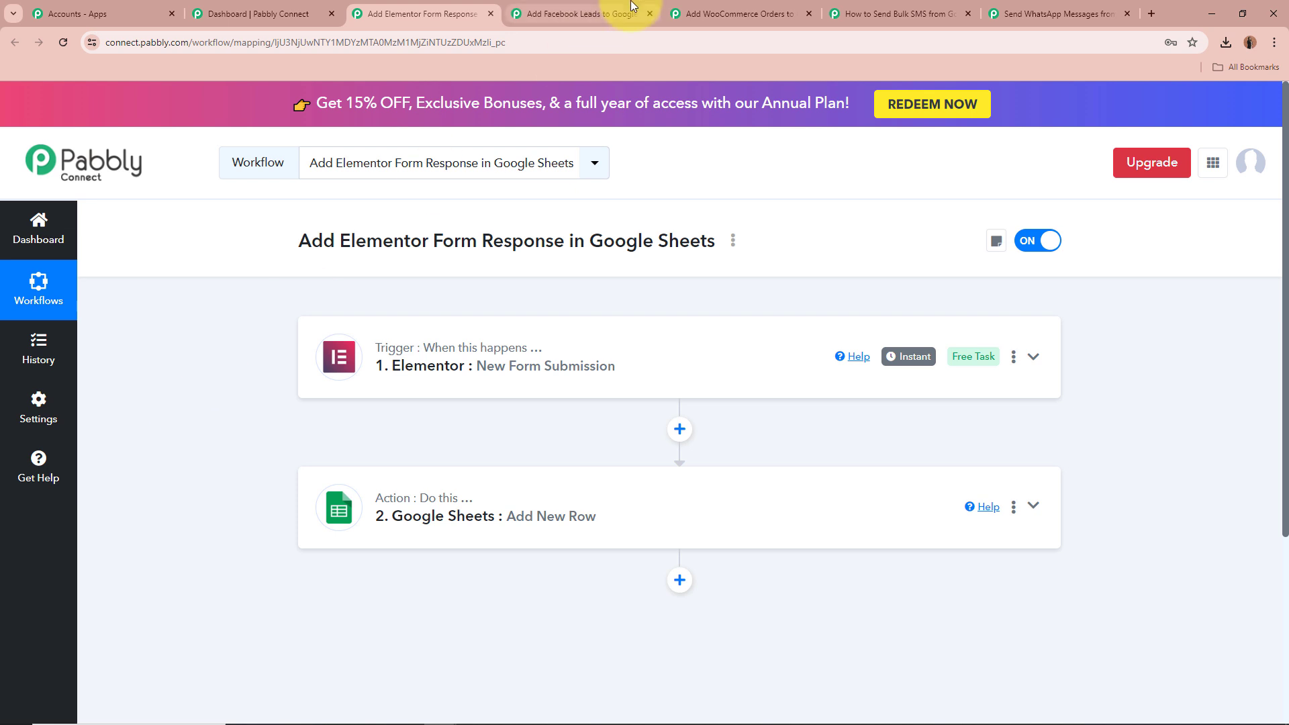
Open the Add Facebook Leads to Google Sheets Instantly workflow and expand its Facebook Lead Ads trigger settings
{"action": "left_click", "coordinate": [582, 13]}
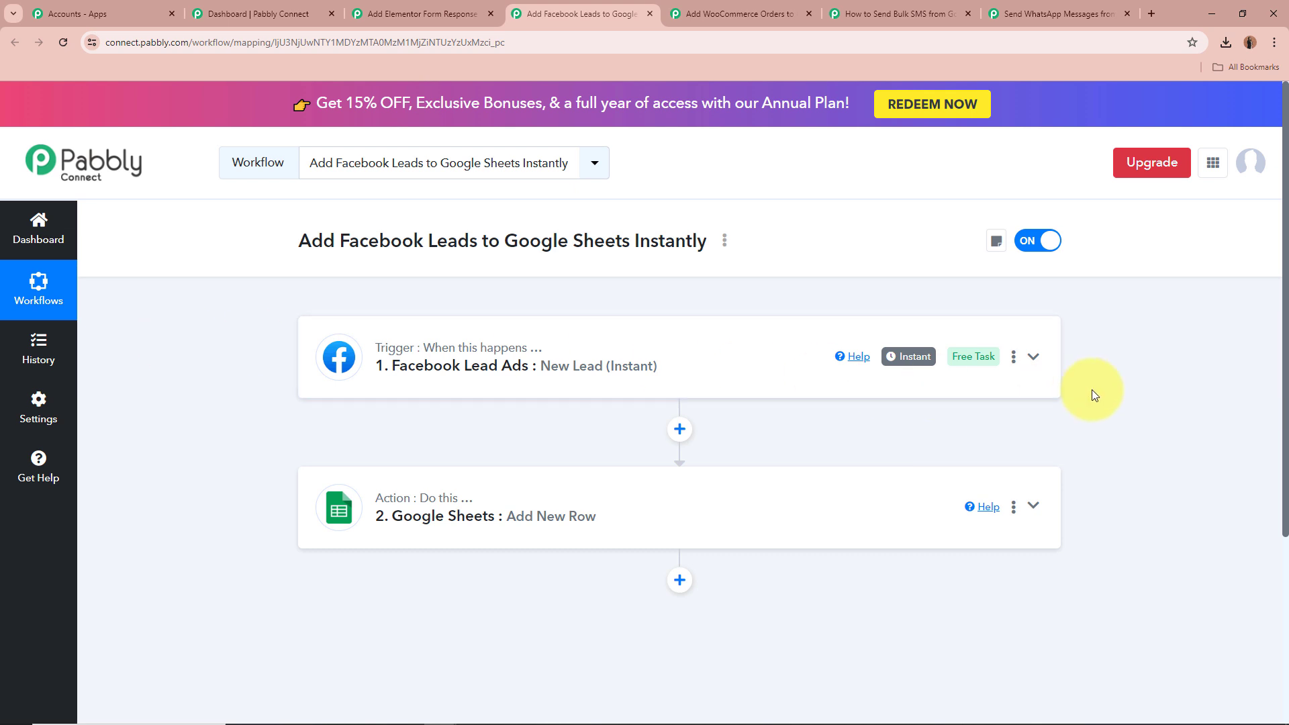
{"action": "left_click", "coordinate": [1034, 358]}
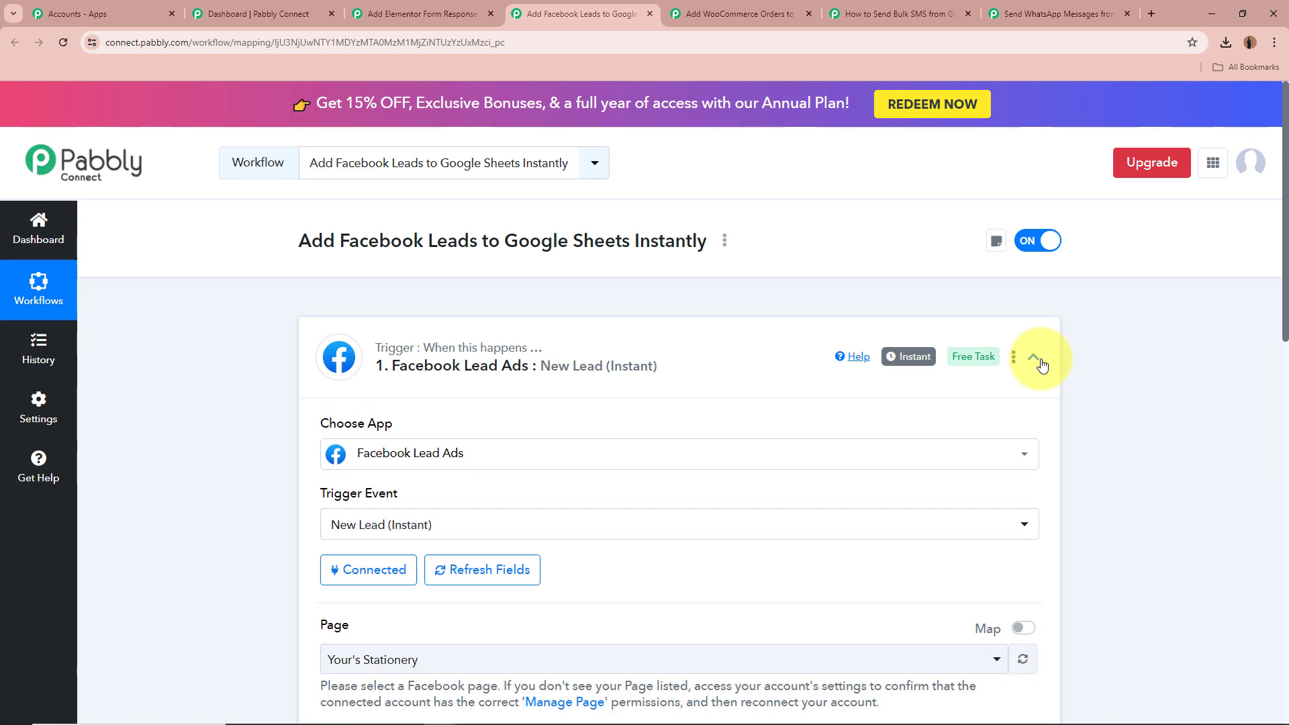
{"action": "scroll", "coordinate": [677, 226], "scroll_direction": "down", "scroll_amount": 3}
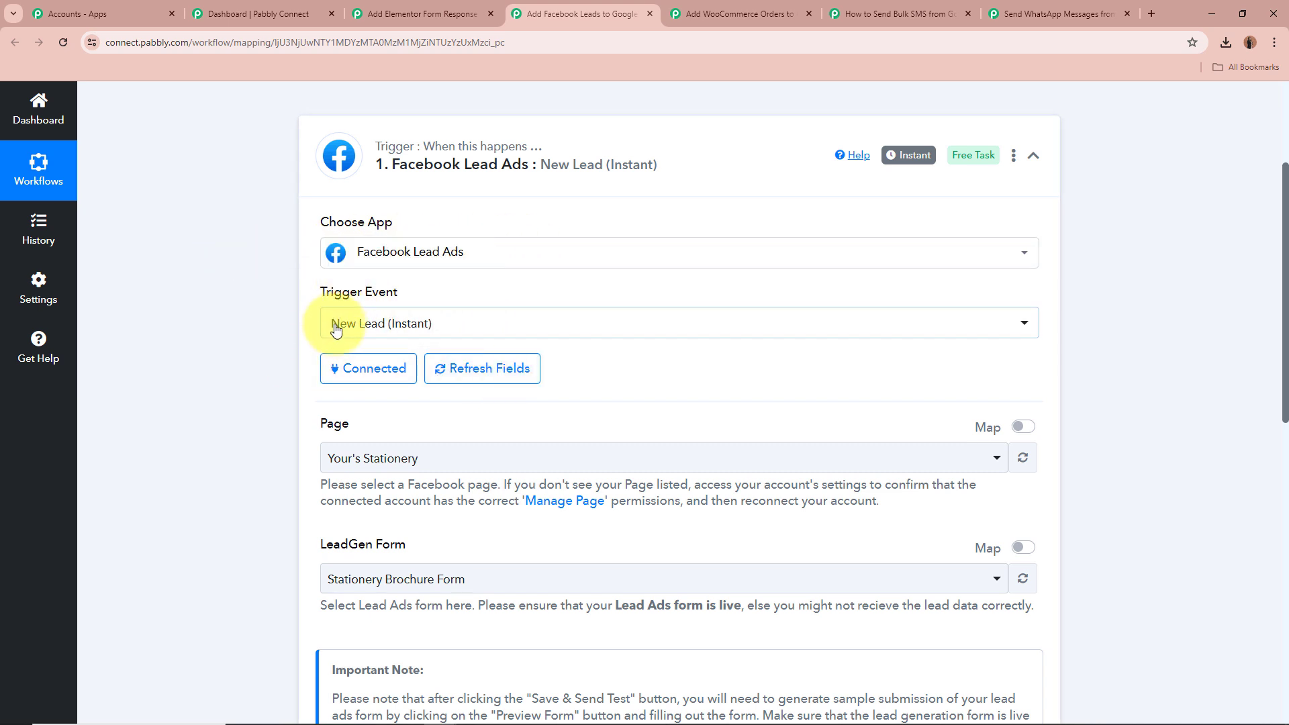
{"action": "scroll", "coordinate": [254, 308], "scroll_direction": "up", "scroll_amount": 1}
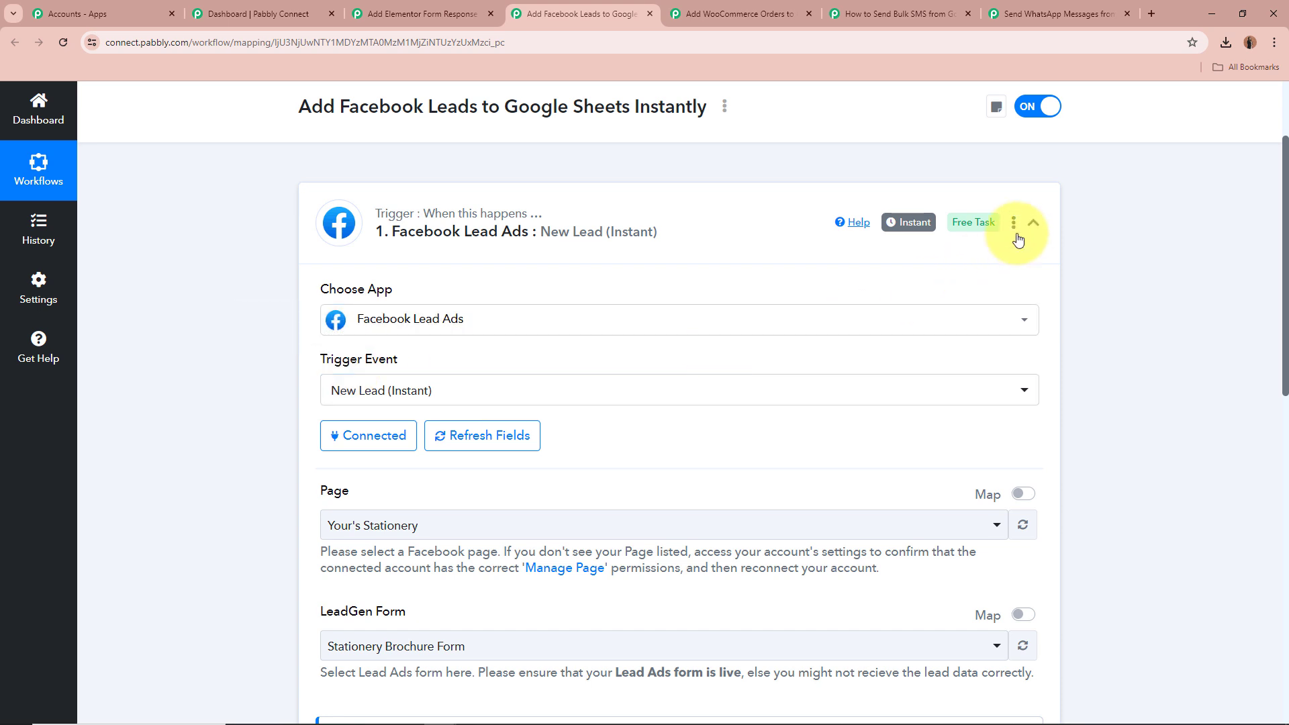
{"action": "mouse_move", "coordinate": [884, 231]}
{"action": "scroll", "coordinate": [1040, 238], "scroll_direction": "down", "scroll_amount": 3}
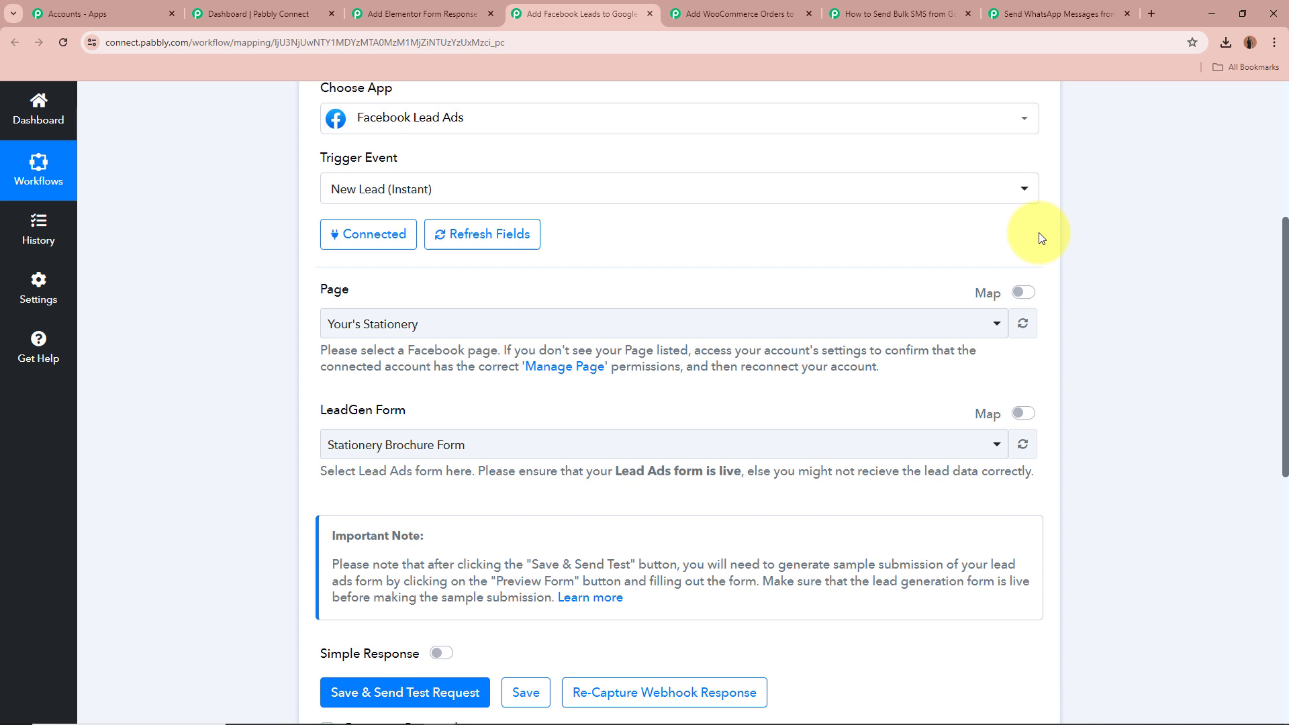
{"action": "scroll", "coordinate": [1041, 237], "scroll_direction": "down", "scroll_amount": 1}
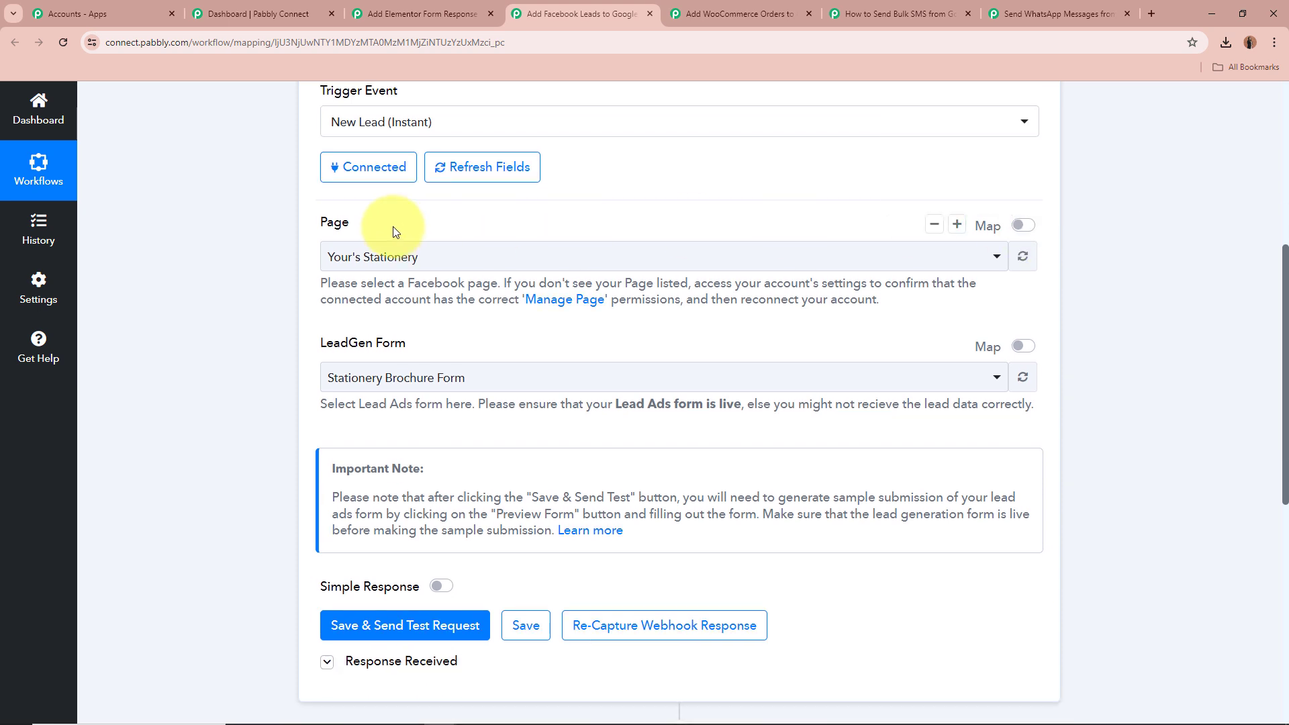
Review the trigger's Page and LeadGen Form selections by highlighting each label in turn
{"action": "left_click_drag", "start_coordinate": [304, 219], "coordinate": [436, 222]}
{"action": "left_click", "coordinate": [436, 222]}
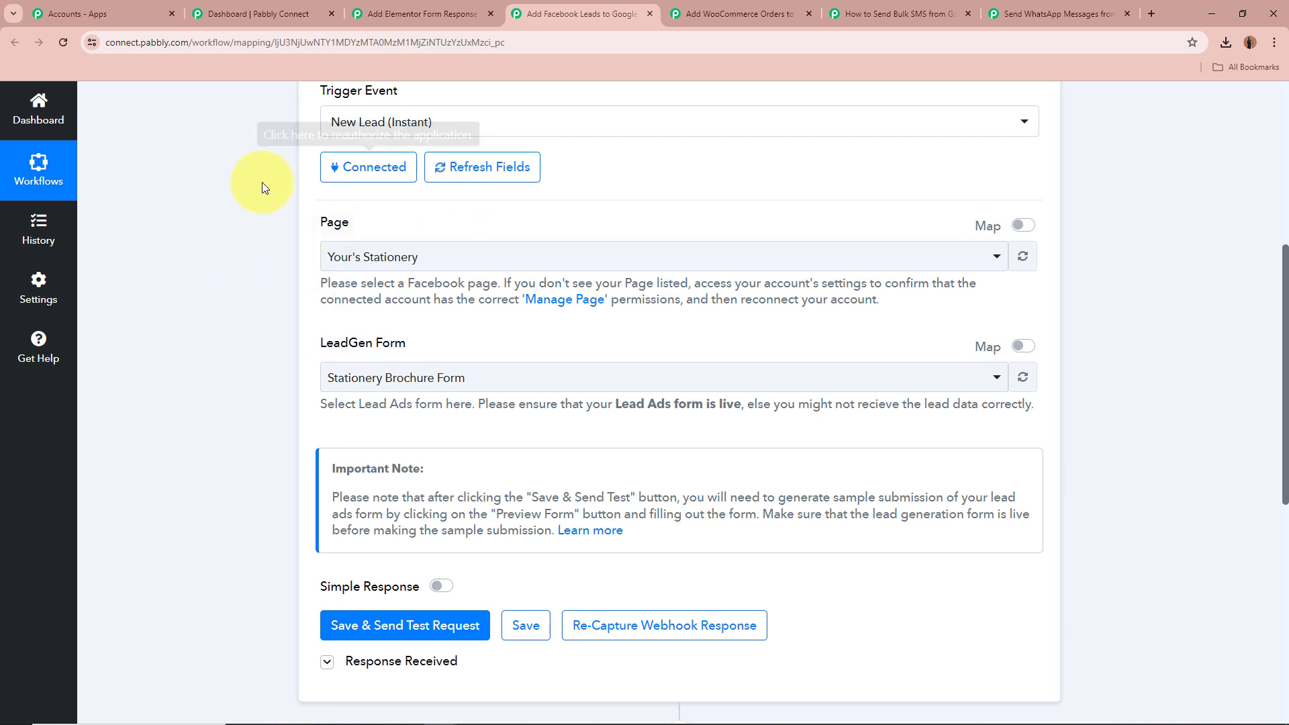
{"action": "left_click", "coordinate": [462, 269]}
{"action": "left_click", "coordinate": [200, 265]}
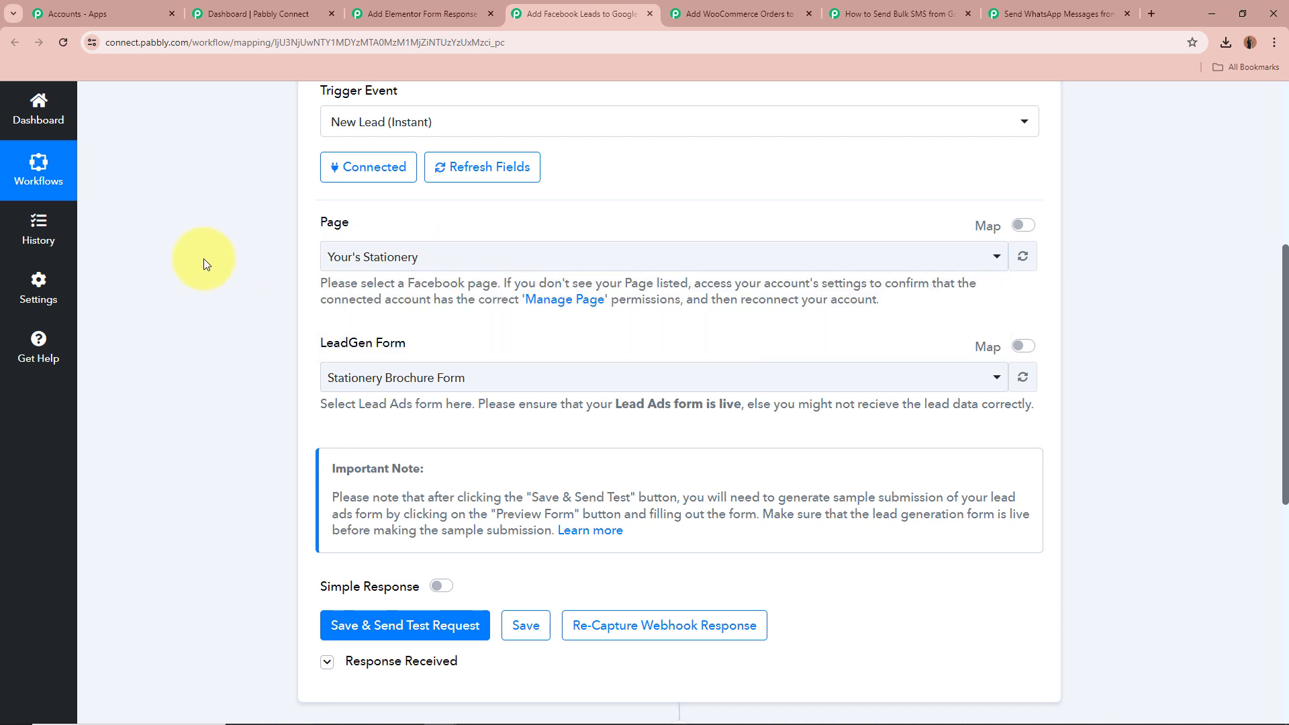
{"action": "scroll", "coordinate": [229, 262], "scroll_direction": "down", "scroll_amount": 2}
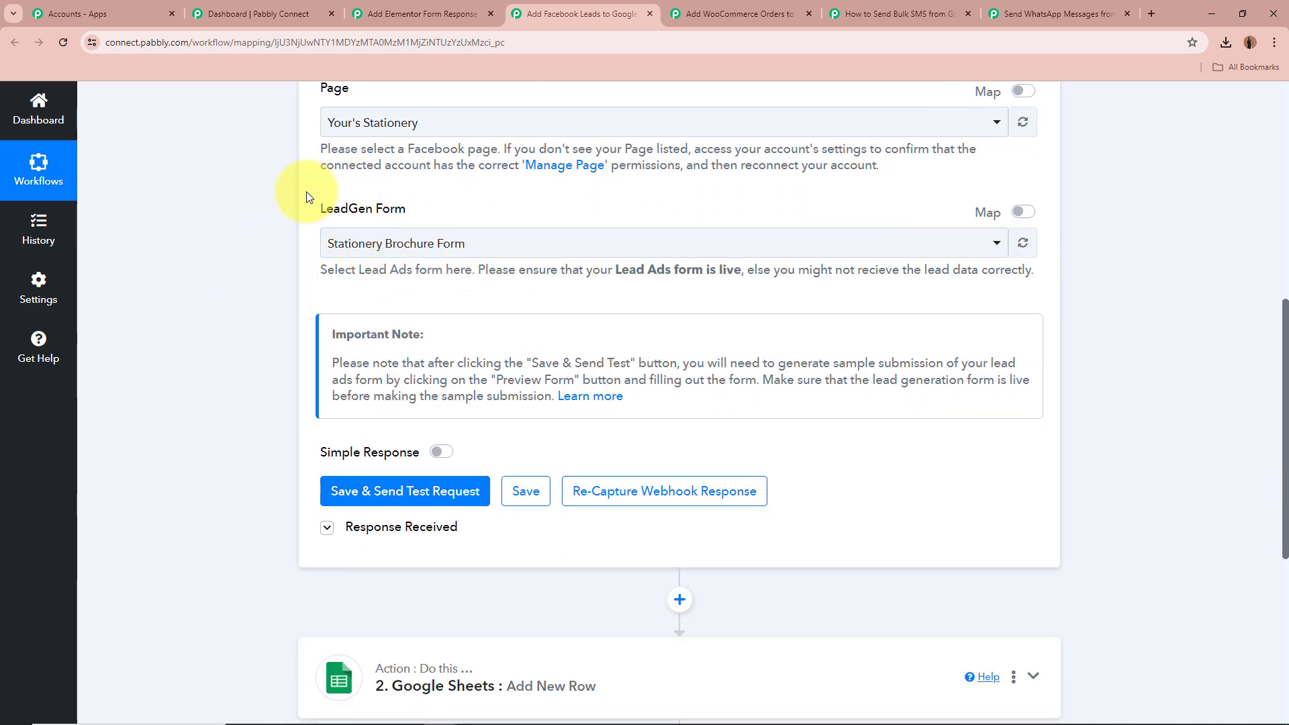
{"action": "left_click_drag", "start_coordinate": [314, 204], "coordinate": [371, 223]}
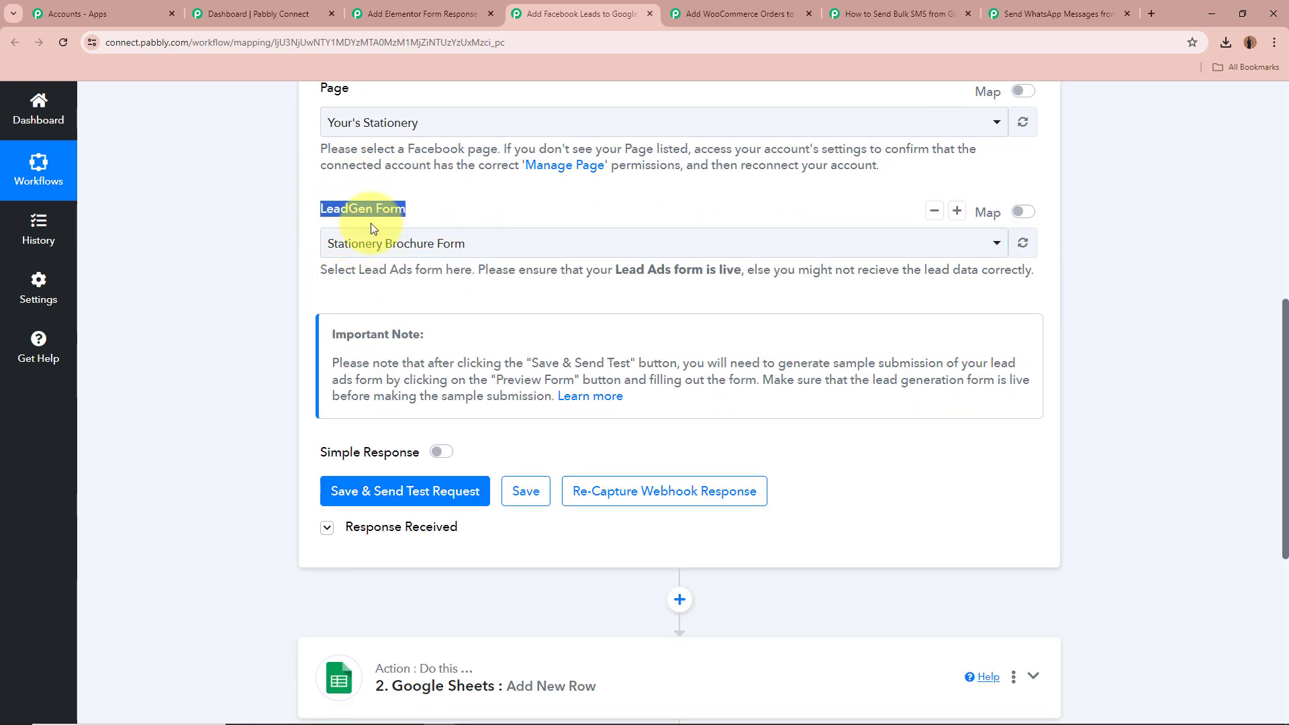
{"action": "left_click", "coordinate": [220, 244]}
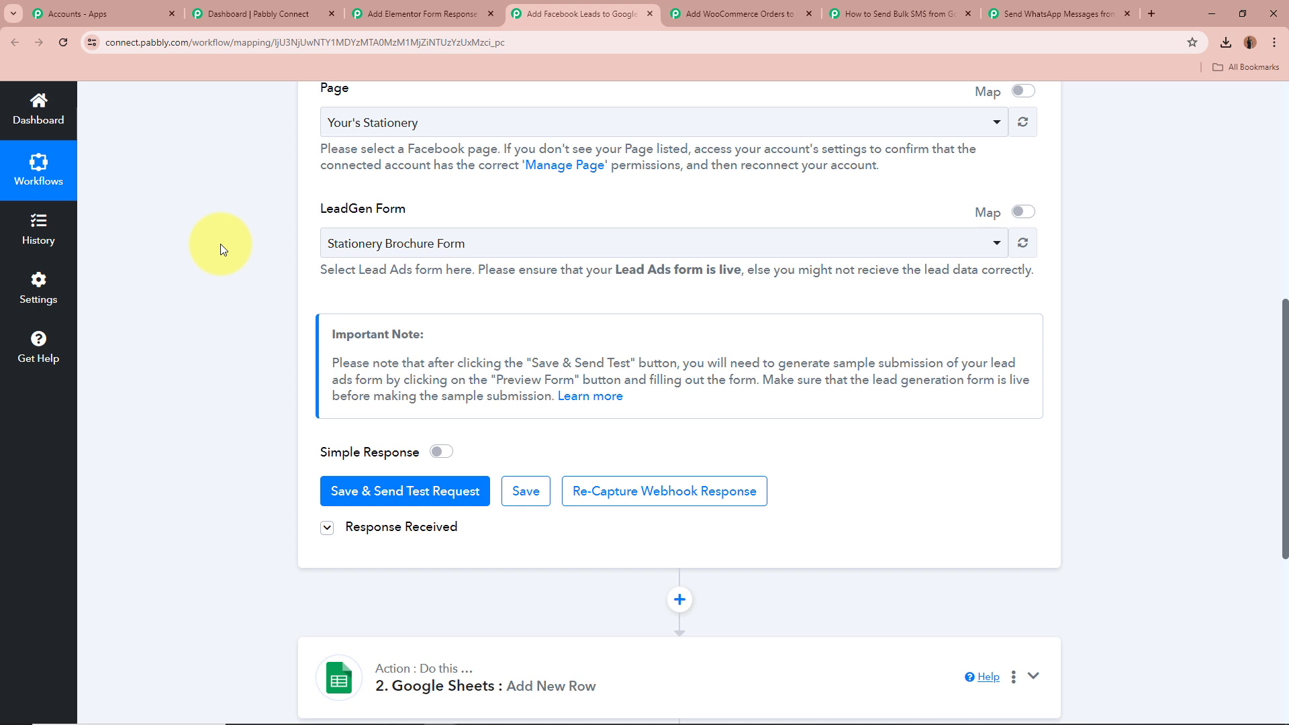
{"action": "left_click", "coordinate": [508, 258]}
{"action": "left_click", "coordinate": [235, 280]}
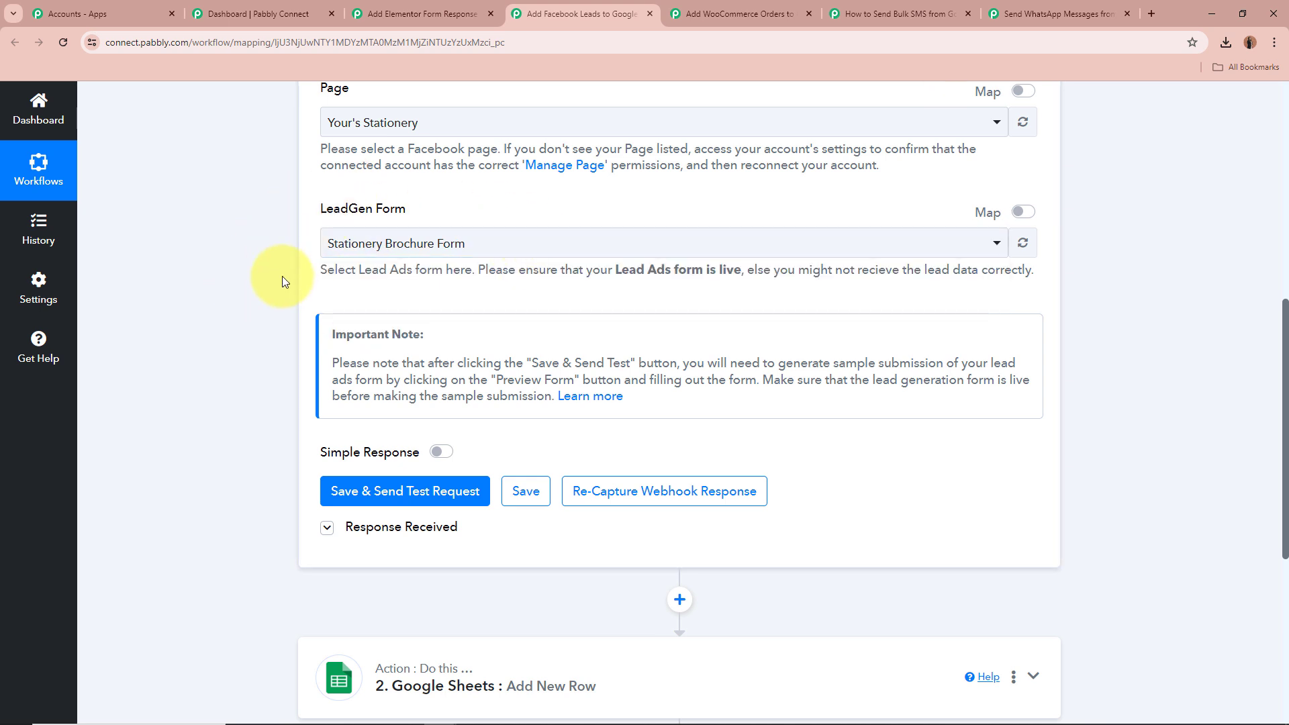
{"action": "scroll", "coordinate": [299, 203], "scroll_direction": "up", "scroll_amount": 1}
{"action": "left_click_drag", "start_coordinate": [312, 158], "coordinate": [362, 154]}
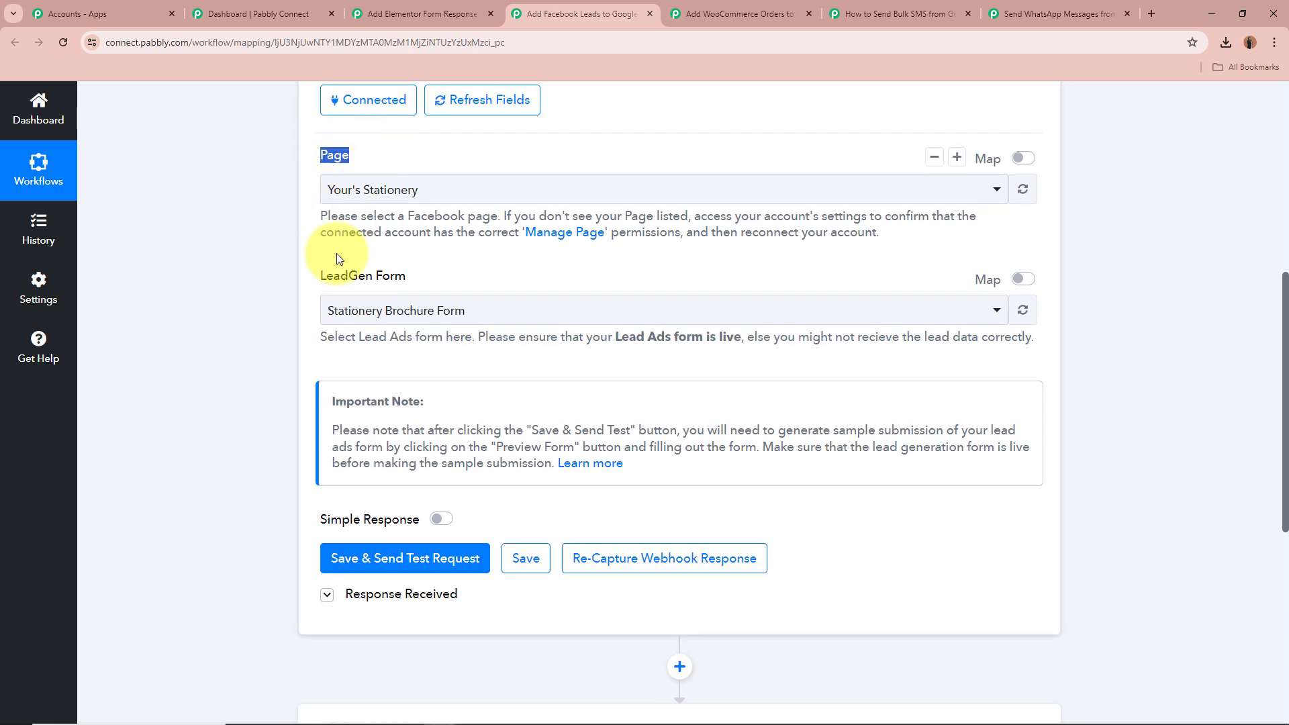
{"action": "left_click_drag", "start_coordinate": [339, 259], "coordinate": [477, 264]}
{"action": "left_click", "coordinate": [282, 279]}
{"action": "scroll", "coordinate": [282, 279], "scroll_direction": "down", "scroll_amount": 3}
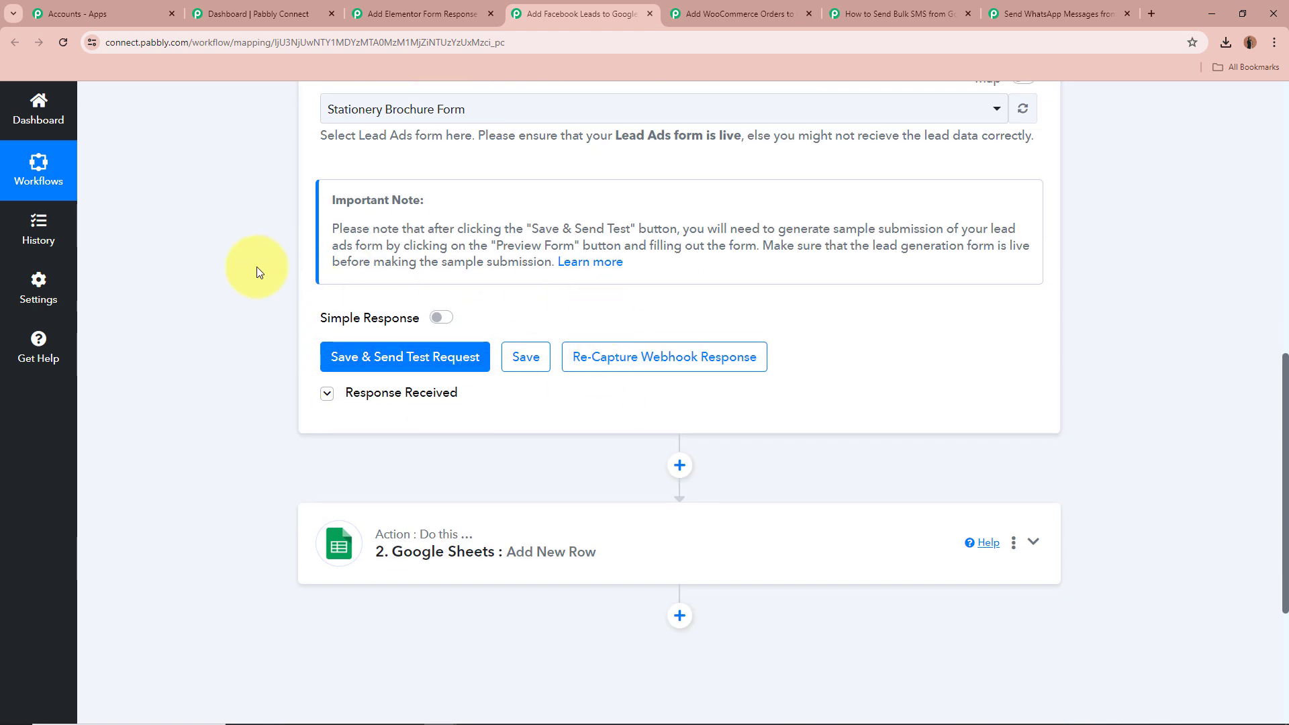
Expand the trigger's Response Received section and review the Res4 Email, Full Name and Phone Number fields
{"action": "left_click", "coordinate": [328, 395]}
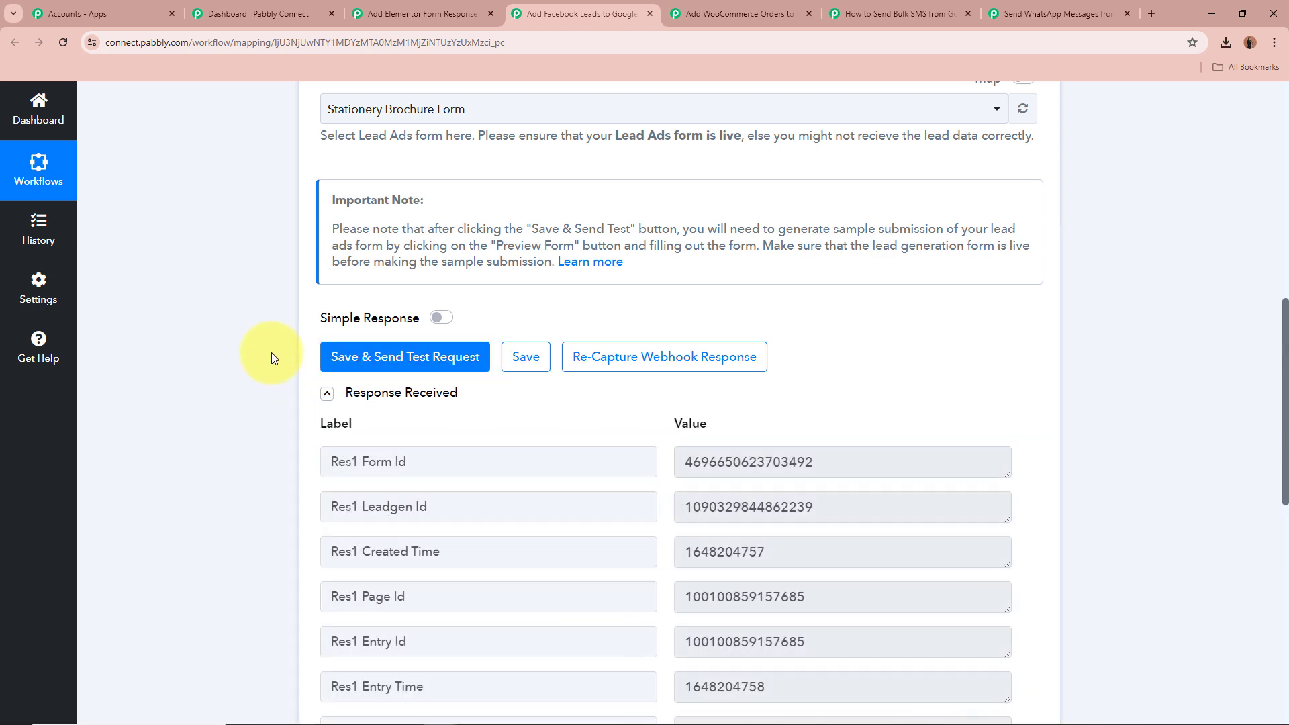
{"action": "scroll", "coordinate": [271, 350], "scroll_direction": "down", "scroll_amount": 2}
{"action": "scroll", "coordinate": [829, 411], "scroll_direction": "down", "scroll_amount": 2}
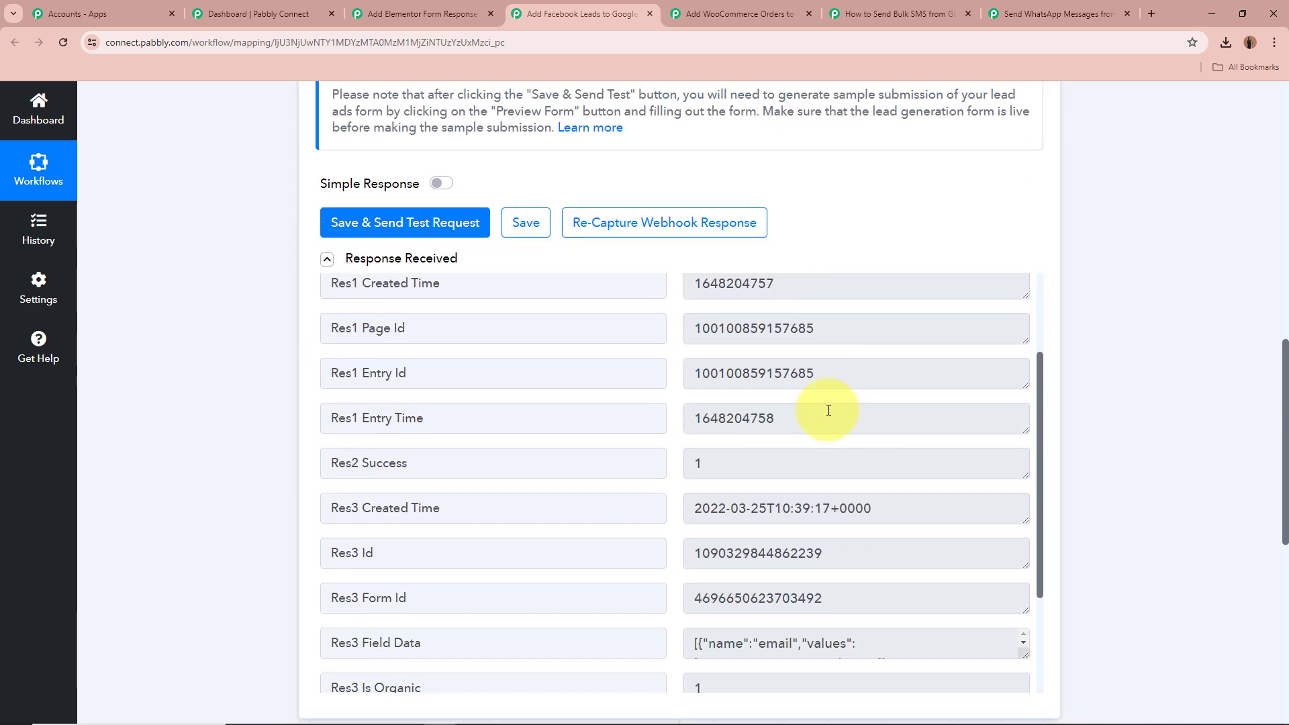
{"action": "scroll", "coordinate": [829, 410], "scroll_direction": "up", "scroll_amount": 2}
{"action": "scroll", "coordinate": [1146, 301], "scroll_direction": "down", "scroll_amount": 2}
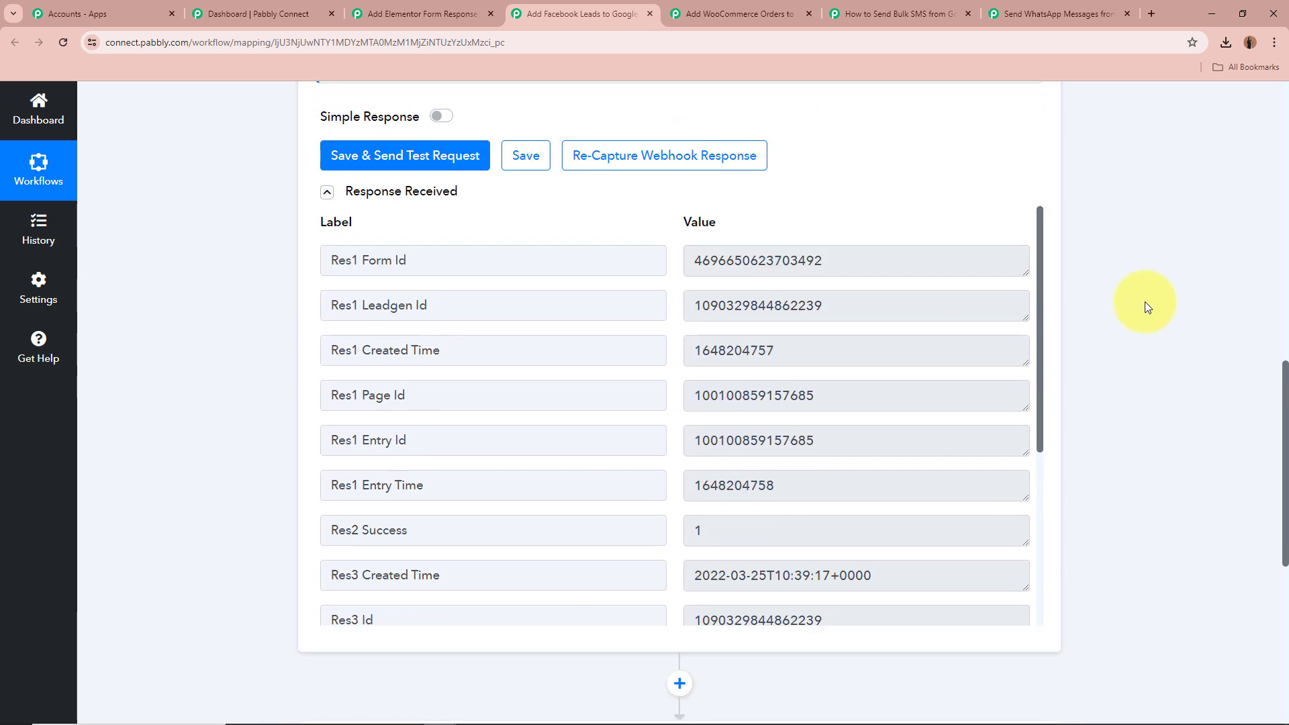
{"action": "left_click_drag", "start_coordinate": [1040, 320], "coordinate": [1073, 527]}
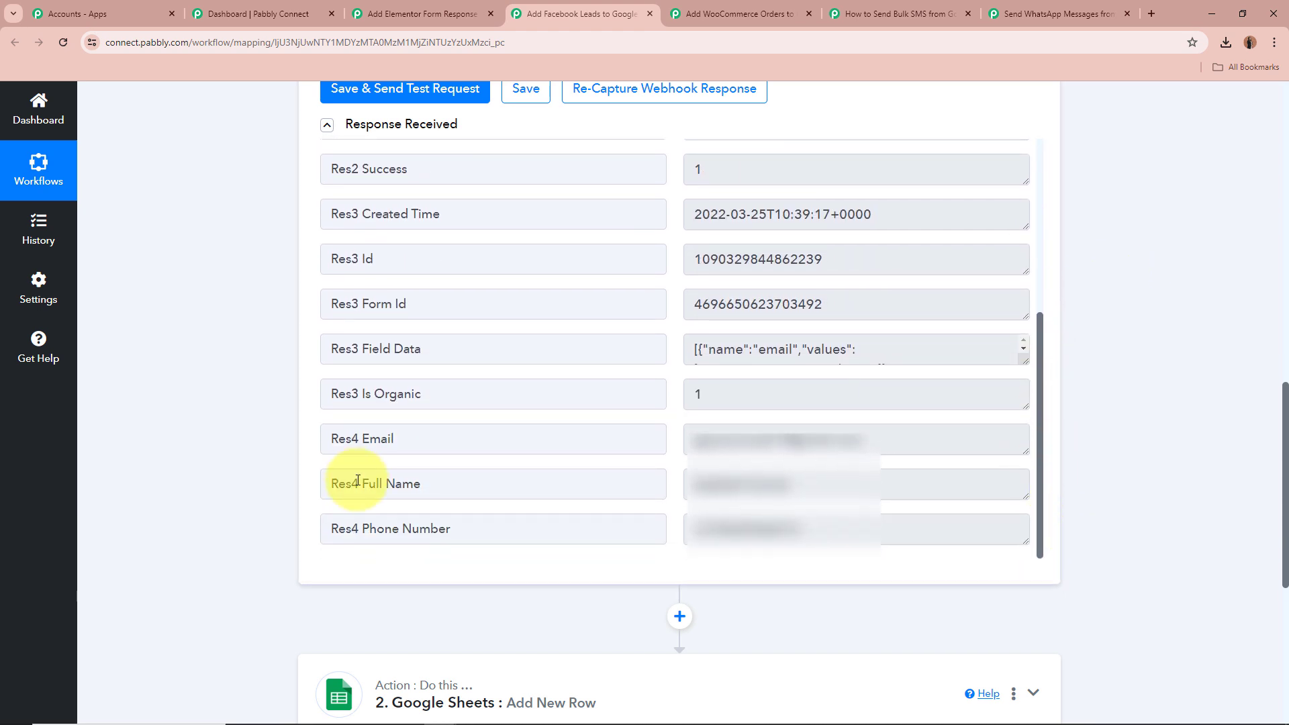
{"action": "left_click_drag", "start_coordinate": [694, 487], "coordinate": [859, 485]}
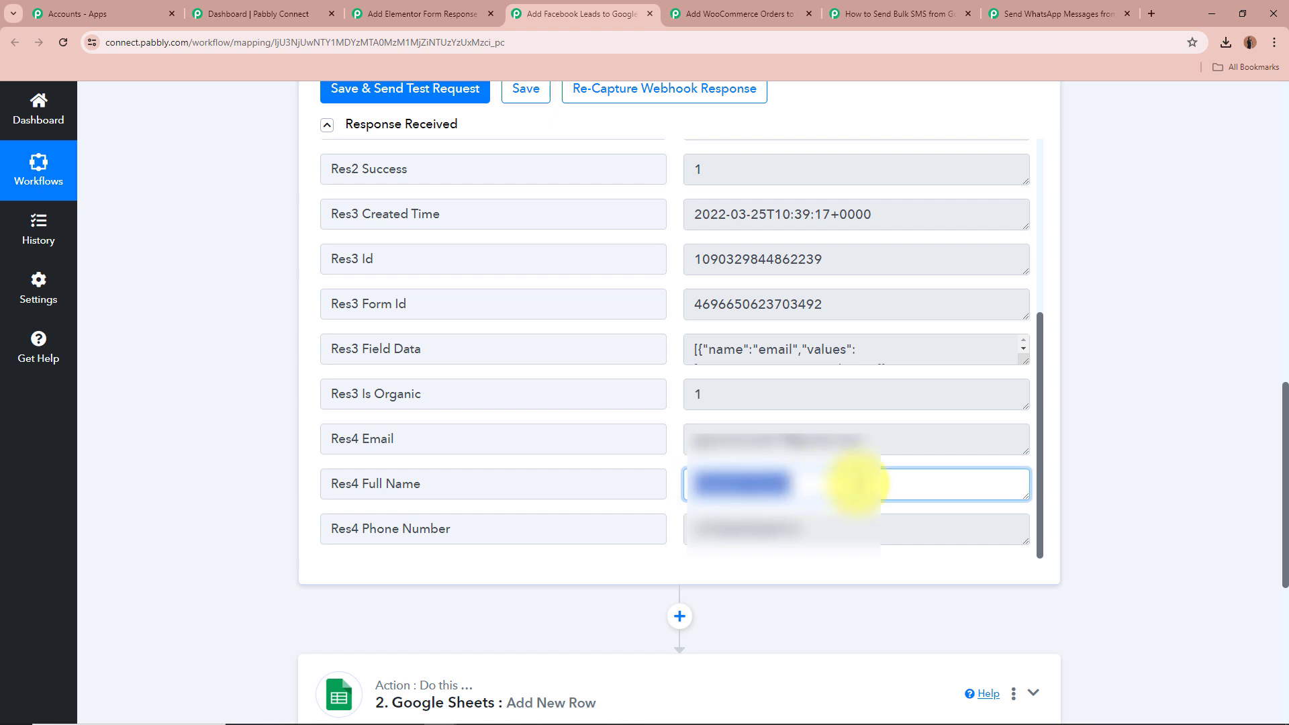
{"action": "left_click", "coordinate": [859, 484]}
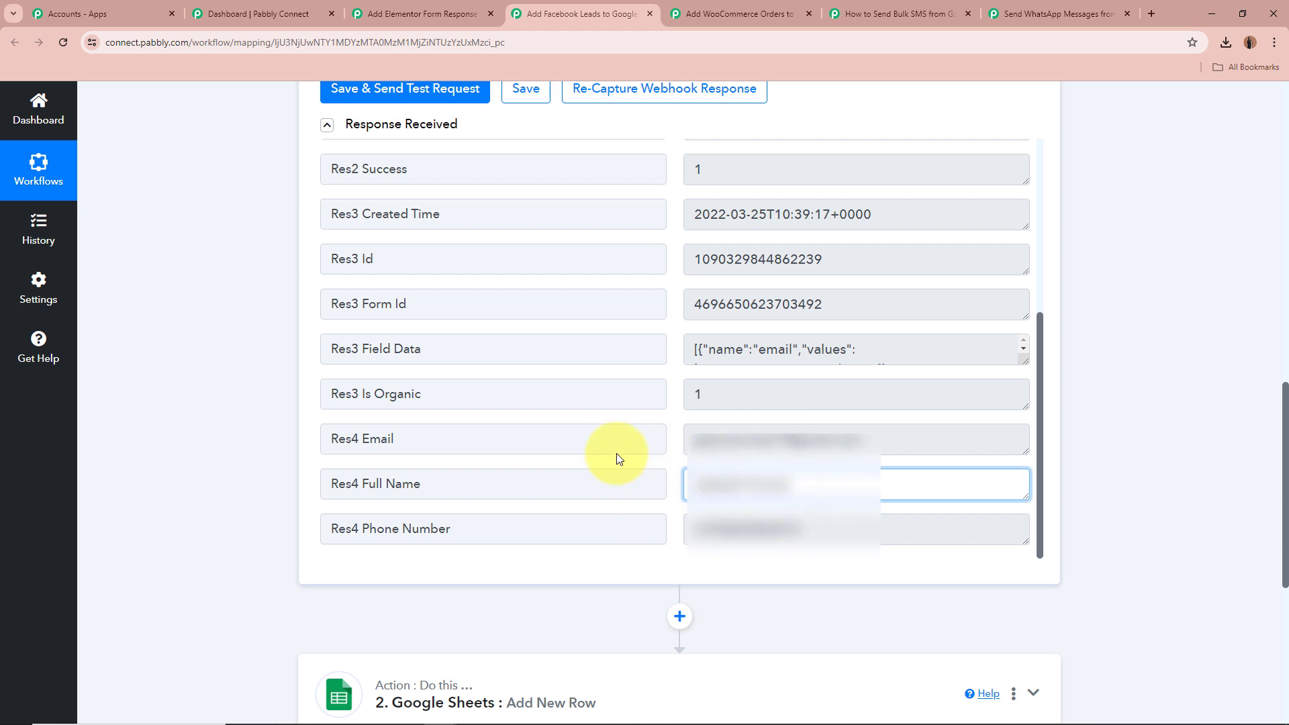
{"action": "left_click_drag", "start_coordinate": [417, 440], "coordinate": [243, 442]}
{"action": "left_click_drag", "start_coordinate": [892, 437], "coordinate": [518, 439]}
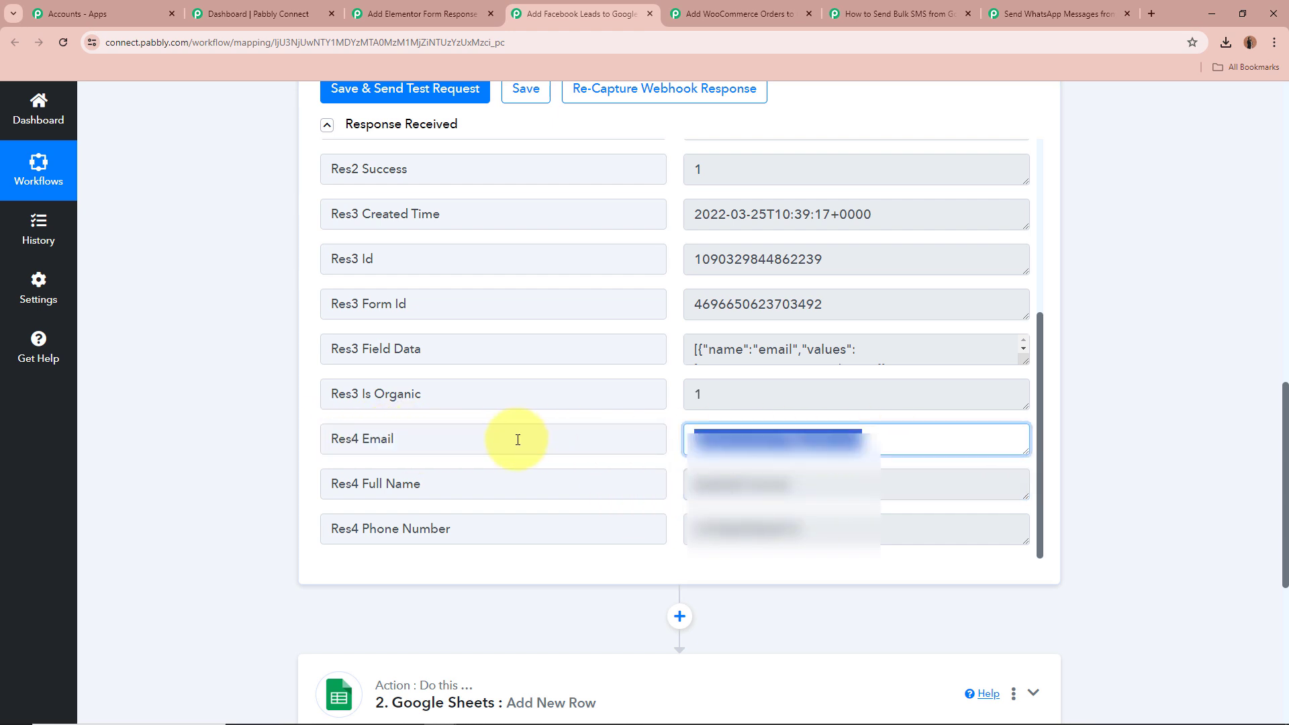
{"action": "left_click_drag", "start_coordinate": [521, 527], "coordinate": [239, 541]}
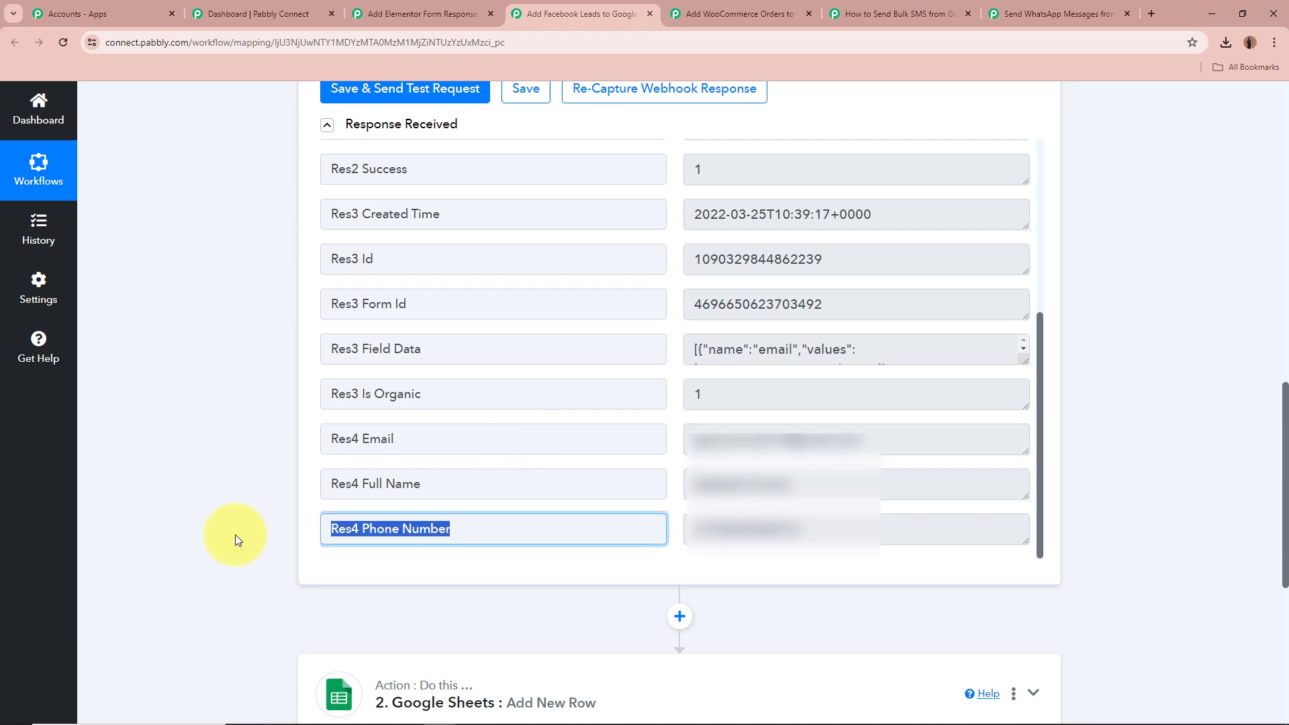
{"action": "left_click_drag", "start_coordinate": [875, 529], "coordinate": [510, 530]}
{"action": "left_click", "coordinate": [893, 552]}
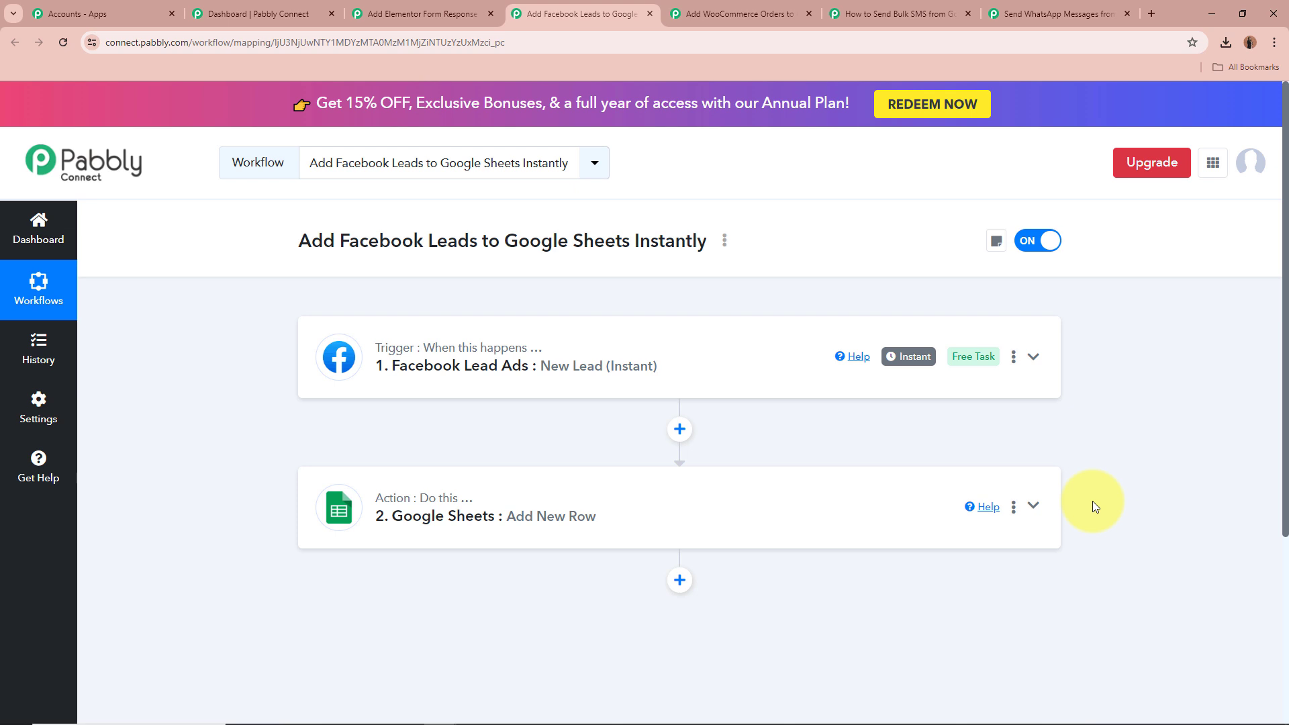
Expand the Google Sheets Add New Row step and review its selected spreadsheet
{"action": "left_click", "coordinate": [1035, 508]}
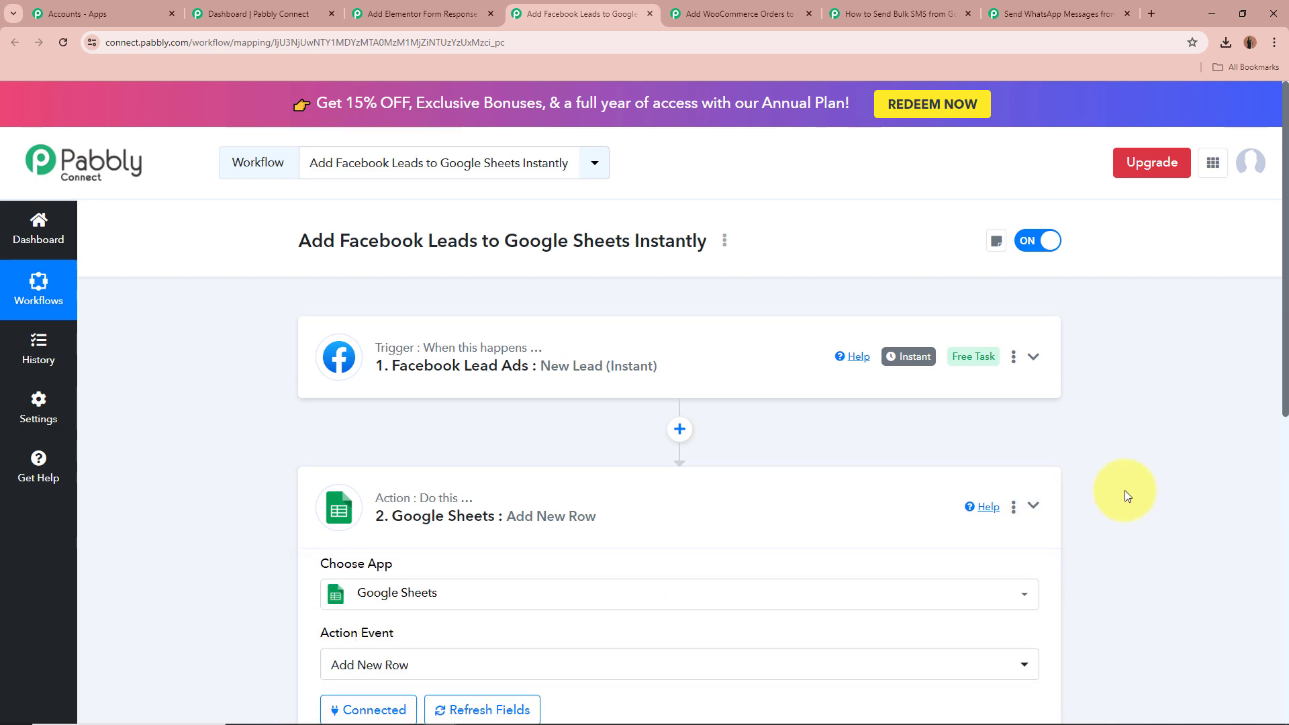
{"action": "scroll", "coordinate": [1125, 490], "scroll_direction": "down", "scroll_amount": 4}
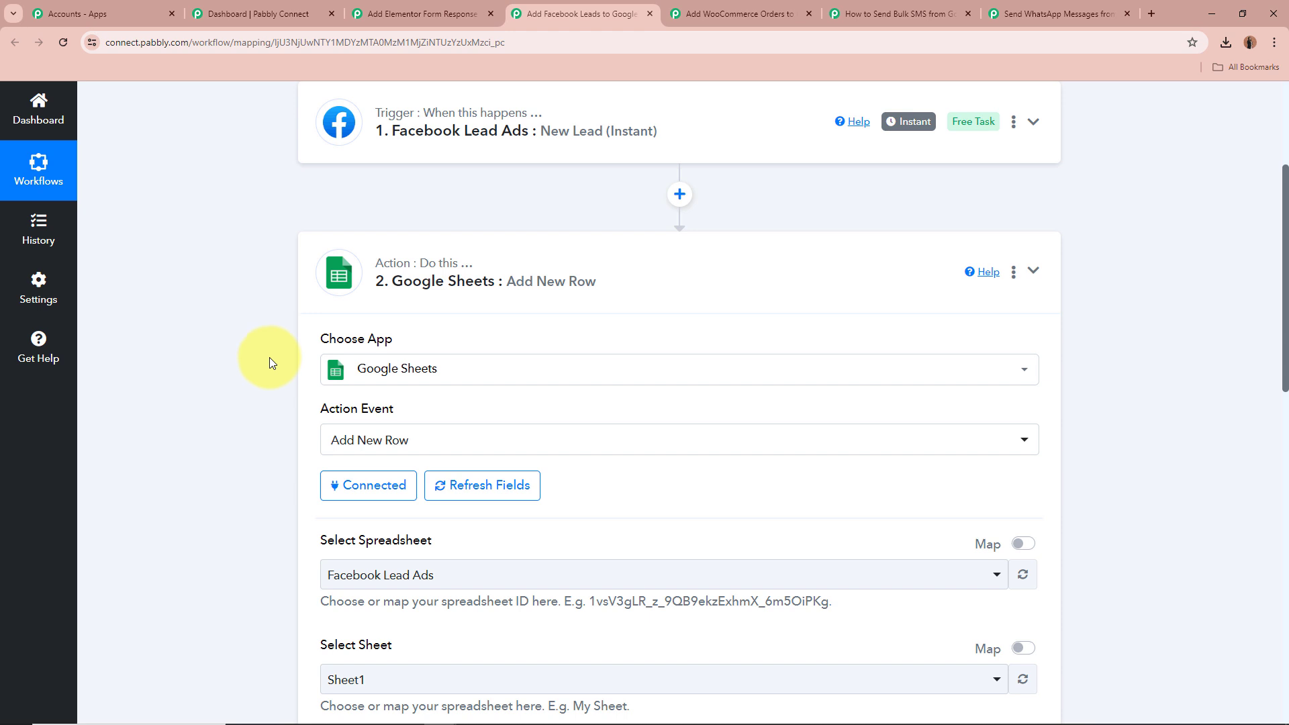
{"action": "scroll", "coordinate": [235, 388], "scroll_direction": "down", "scroll_amount": 1}
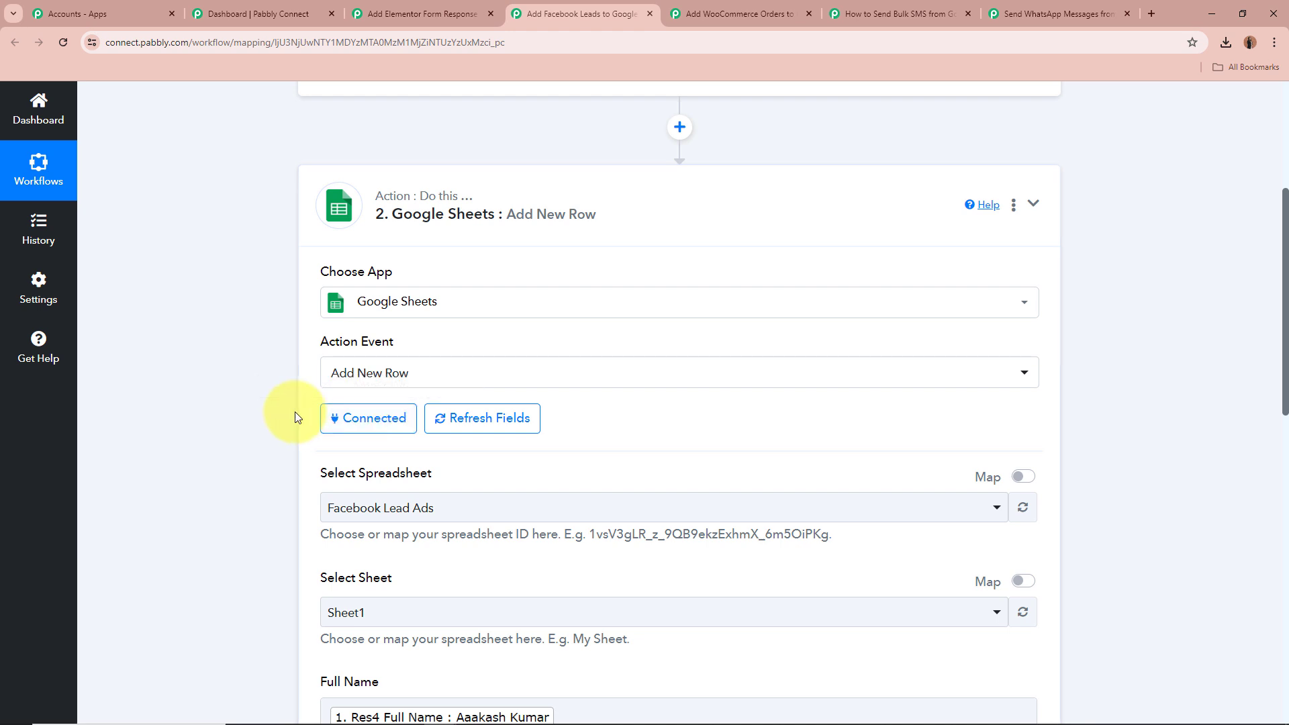
{"action": "scroll", "coordinate": [295, 412], "scroll_direction": "down", "scroll_amount": 4}
{"action": "left_click_drag", "start_coordinate": [320, 201], "coordinate": [427, 210]}
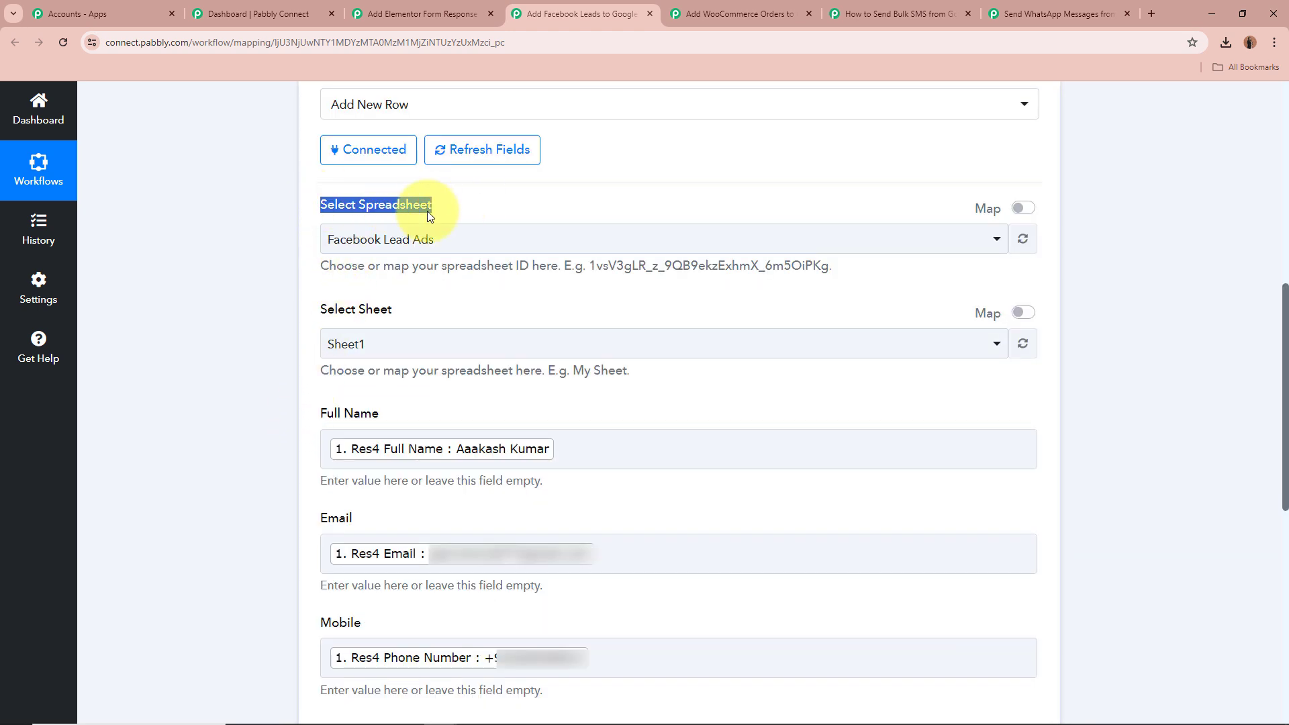
{"action": "left_click", "coordinate": [219, 286]}
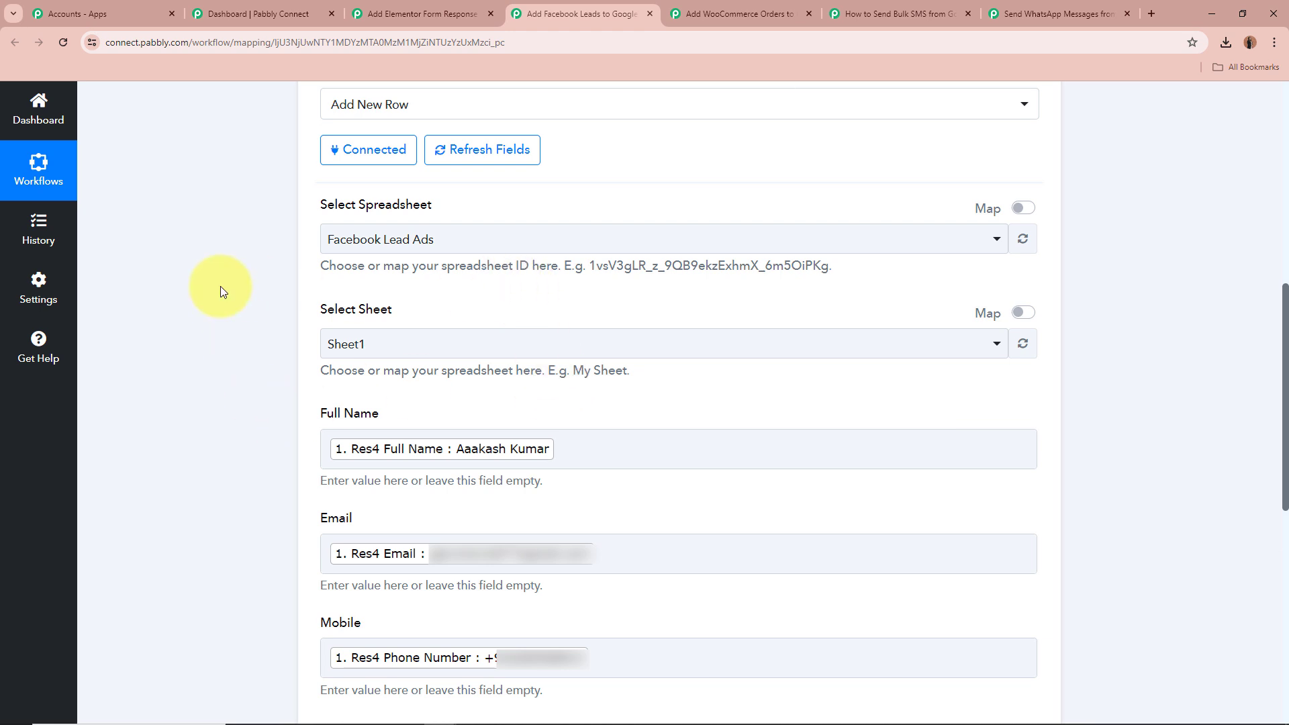
Go over the Full Name, Email and Mobile columns by highlighting each field label
{"action": "scroll", "coordinate": [220, 286], "scroll_direction": "down", "scroll_amount": 4}
{"action": "left_click_drag", "start_coordinate": [321, 144], "coordinate": [381, 159]}
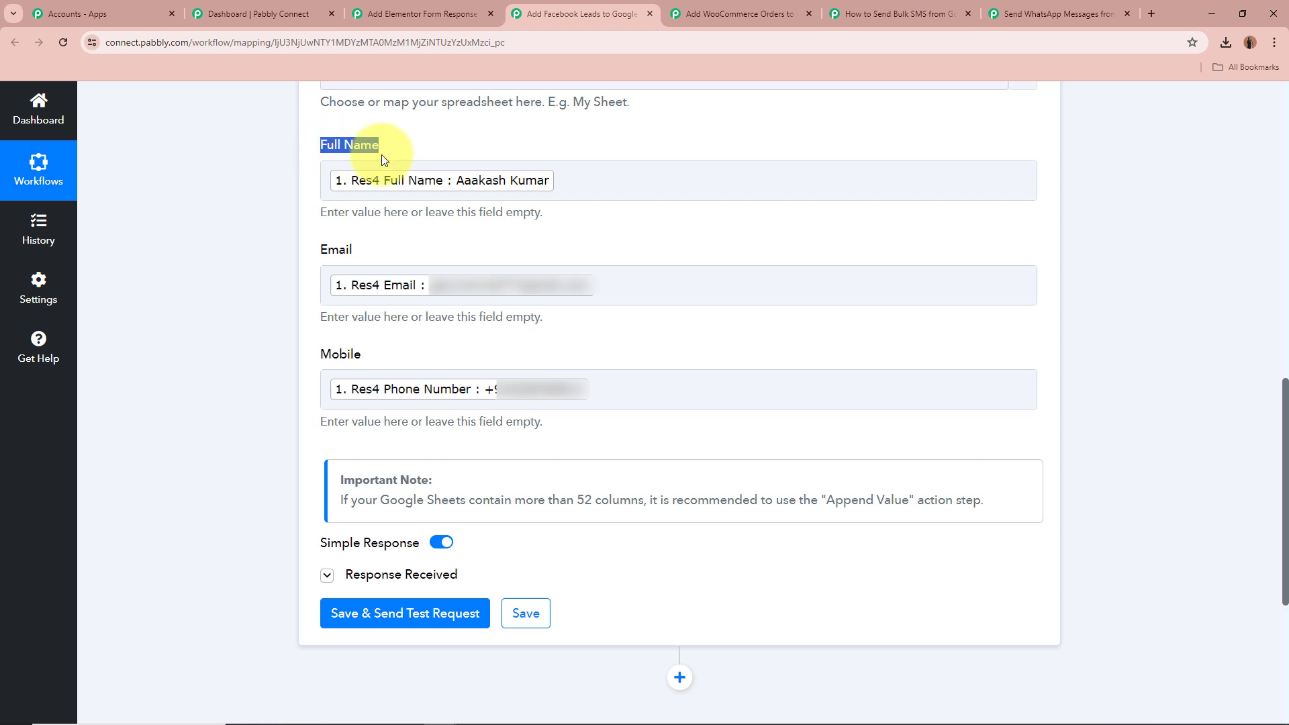
{"action": "left_click_drag", "start_coordinate": [320, 251], "coordinate": [394, 250]}
{"action": "left_click_drag", "start_coordinate": [321, 349], "coordinate": [440, 345]}
{"action": "left_click", "coordinate": [236, 342]}
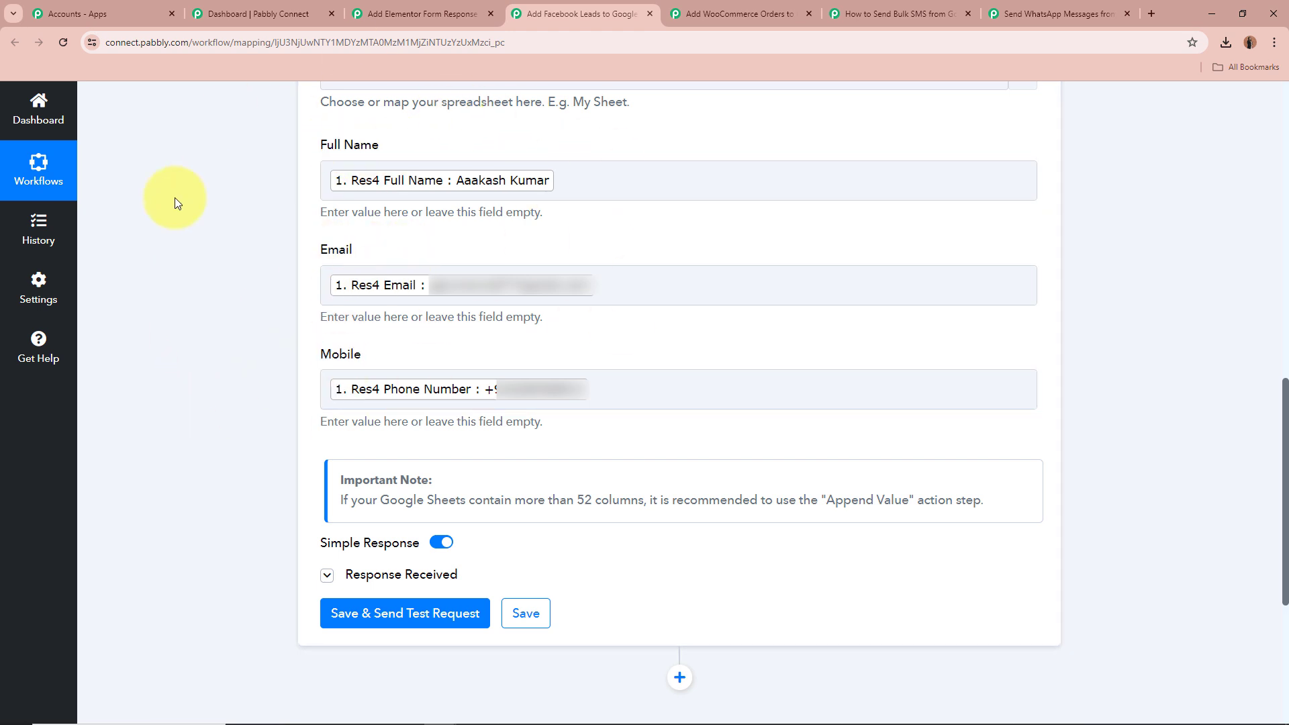
Open the Full Name field's data picker and expand the Facebook Lead Ads: New Lead data
{"action": "left_click", "coordinate": [728, 168]}
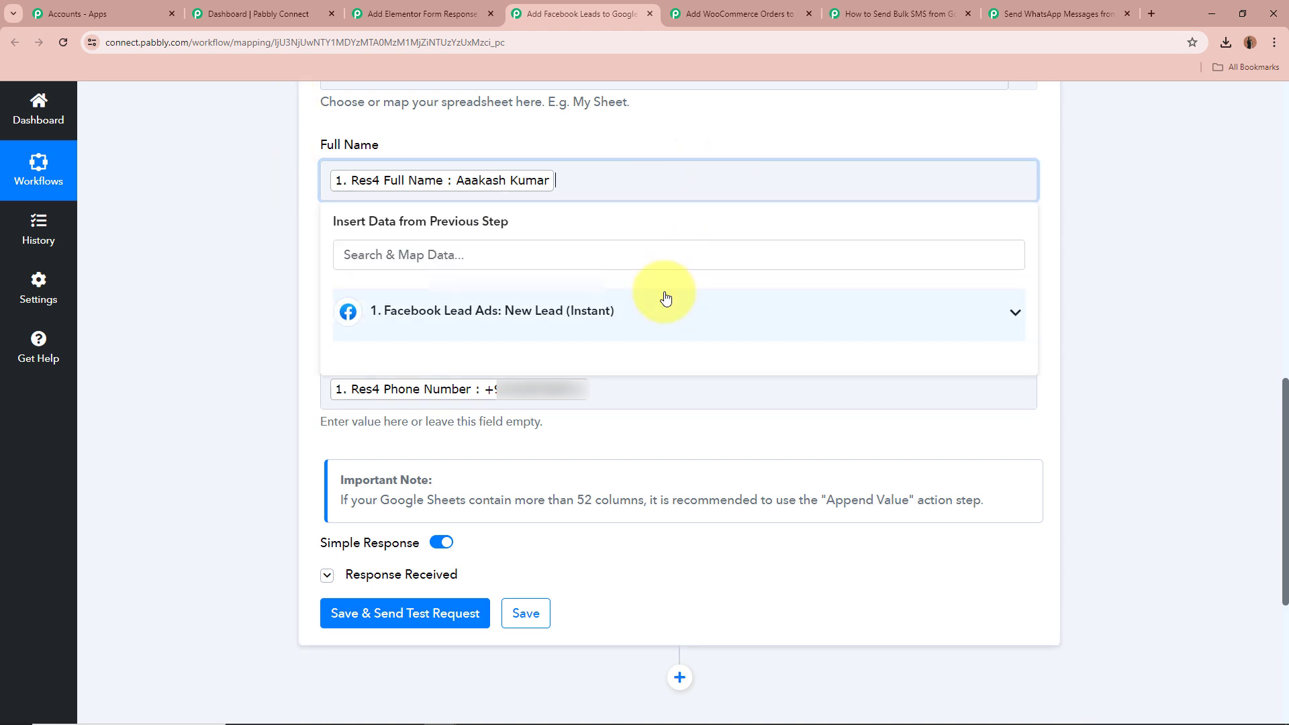
{"action": "left_click", "coordinate": [665, 297]}
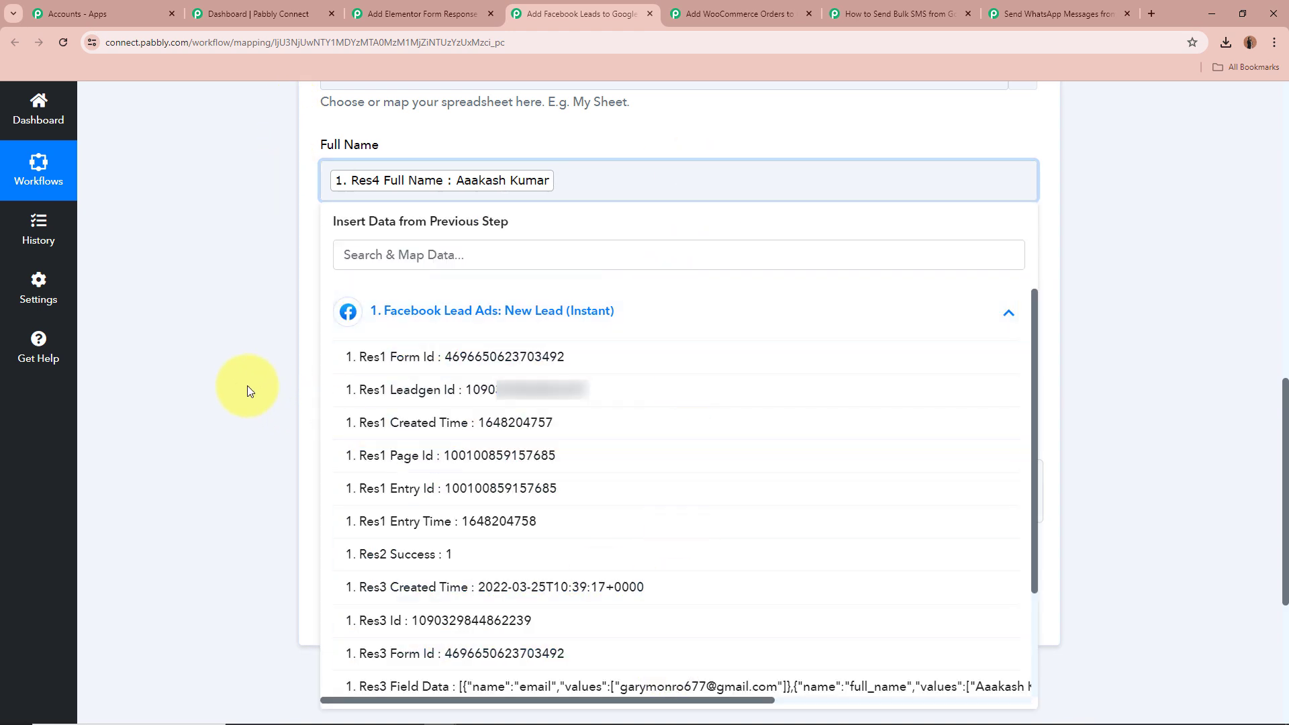
{"action": "left_click", "coordinate": [208, 390]}
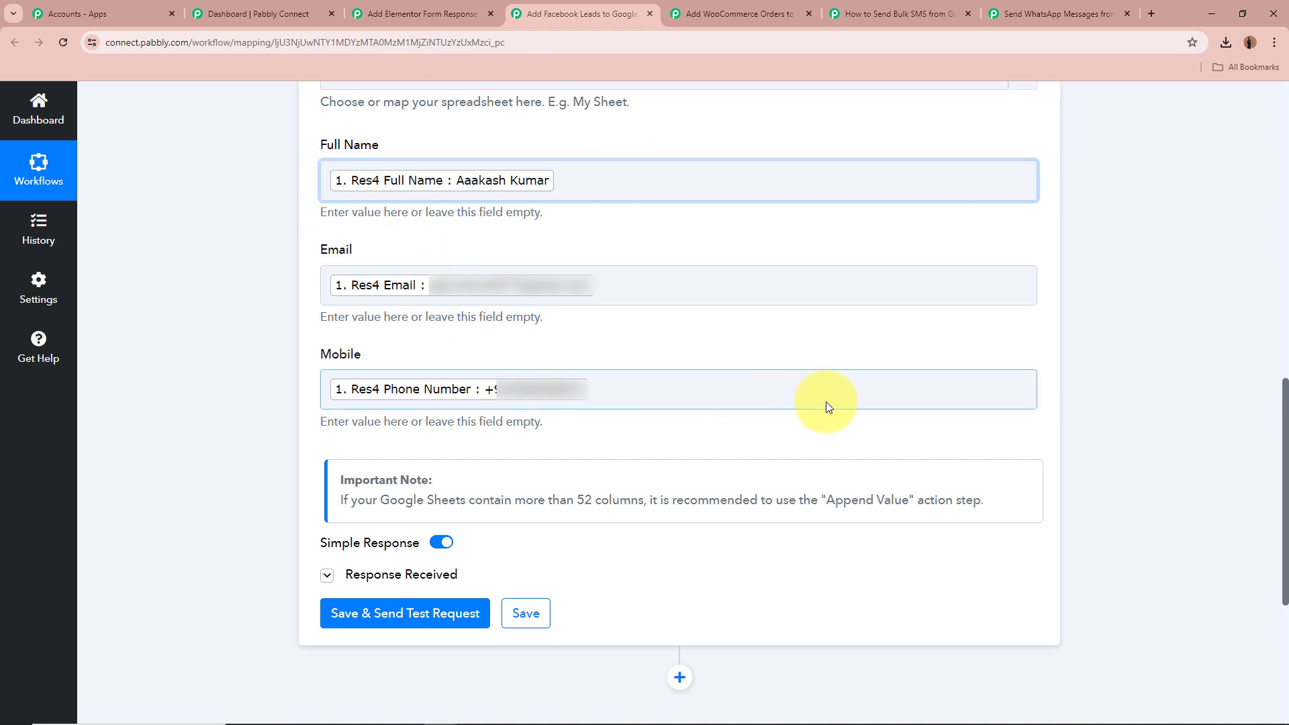
Switch to the Add WooCommerce Orders to Google Sheets workflow
{"action": "scroll", "coordinate": [825, 401], "scroll_direction": "down", "scroll_amount": 5}
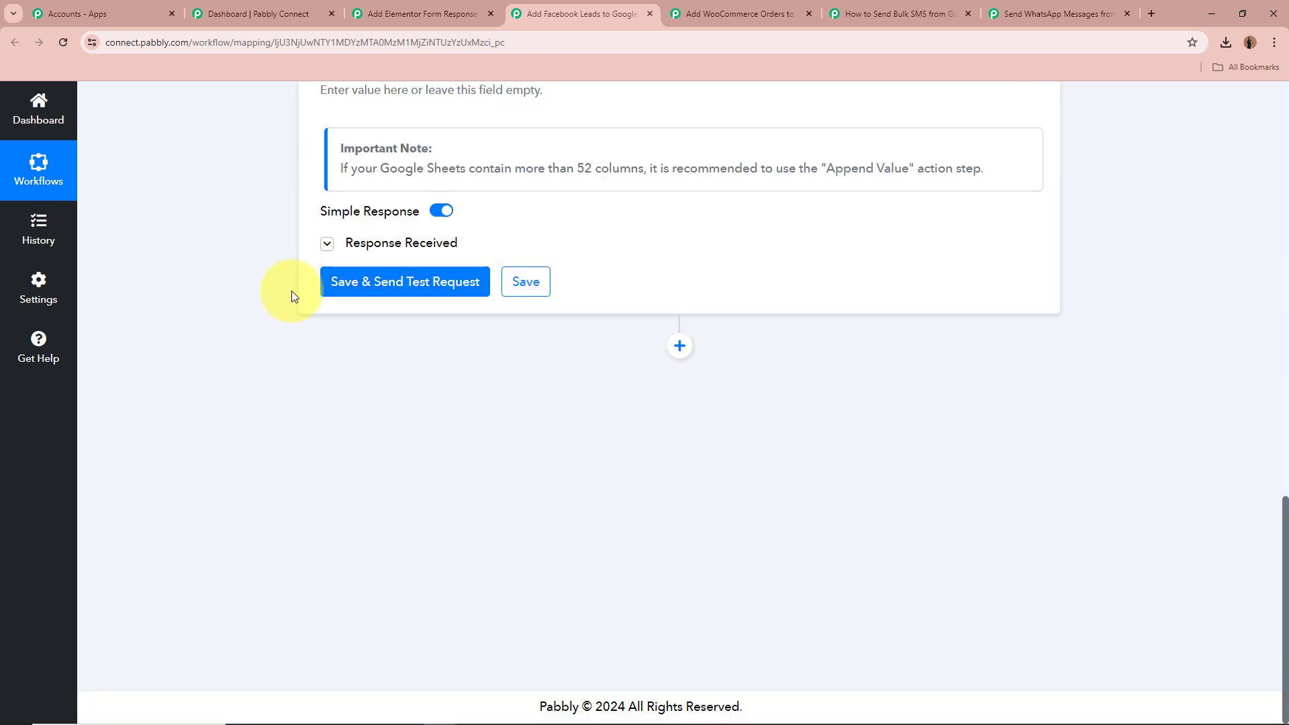
{"action": "left_click", "coordinate": [327, 243]}
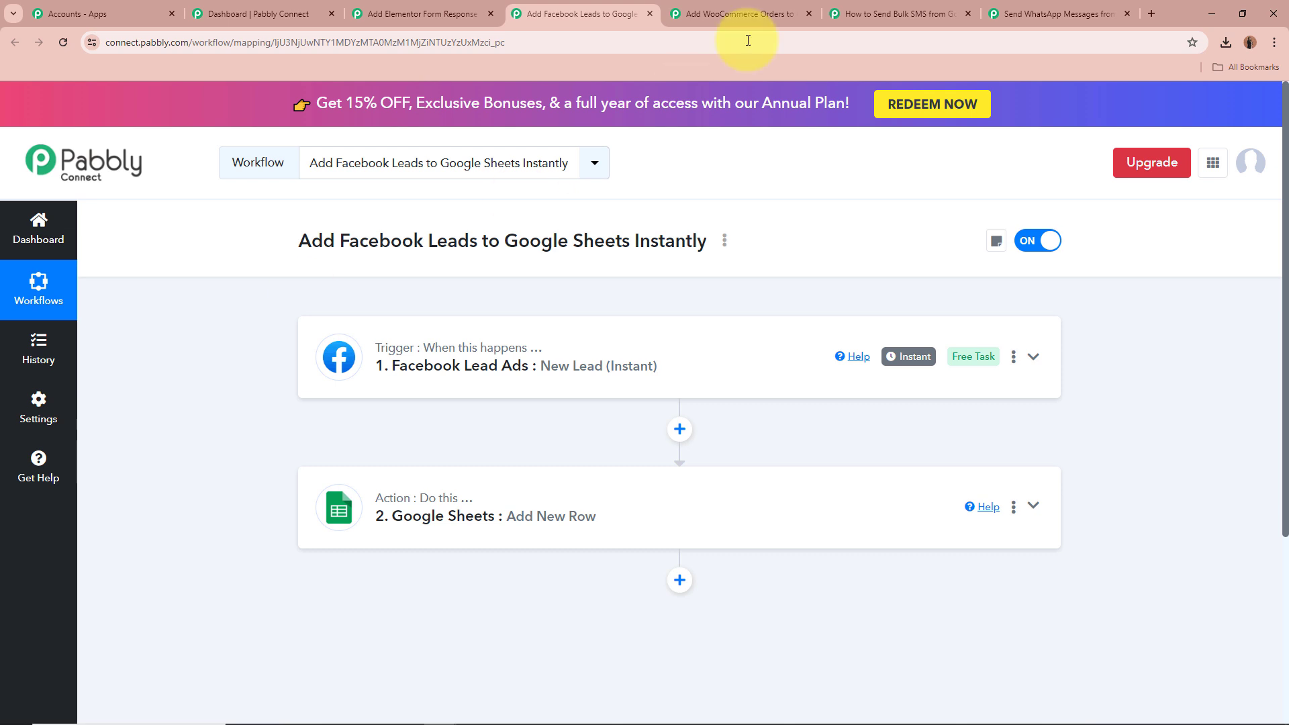
{"action": "left_click", "coordinate": [751, 13]}
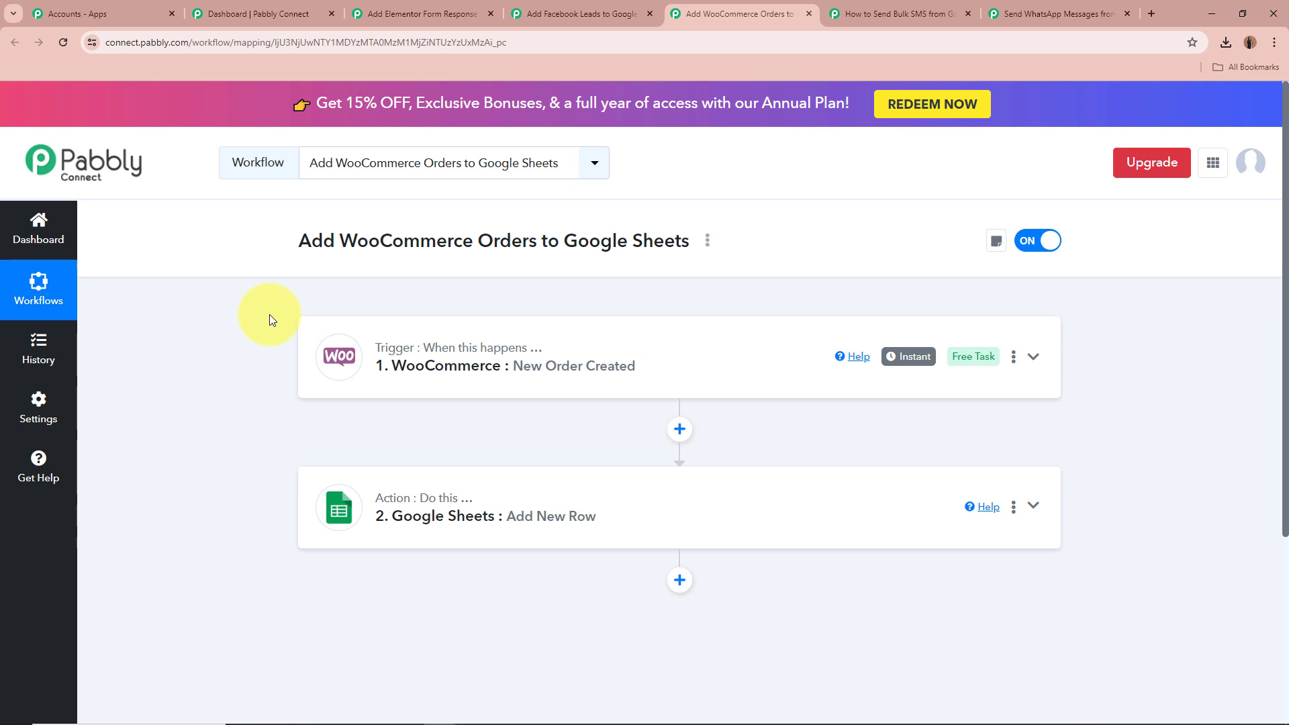
Expand the WooCommerce New Order Created trigger and read its webhook setup instructions
{"action": "left_click", "coordinate": [1032, 358]}
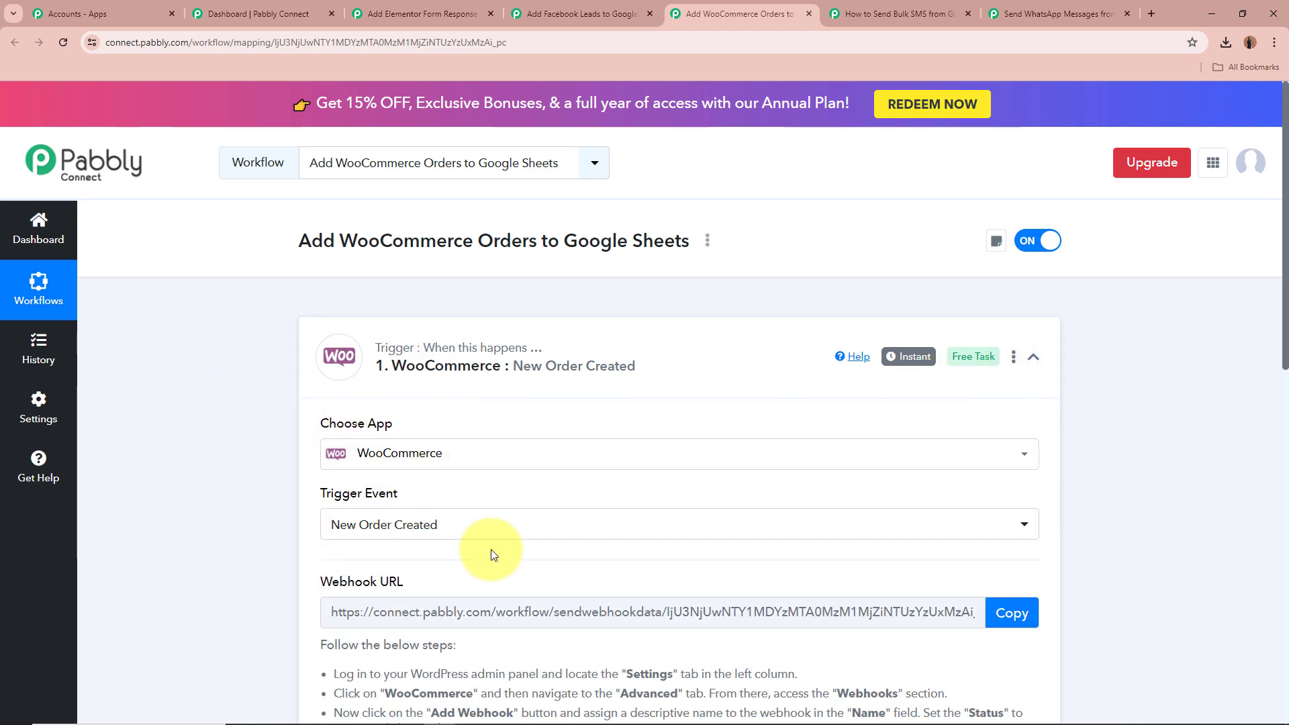
{"action": "scroll", "coordinate": [231, 477], "scroll_direction": "down", "scroll_amount": 4}
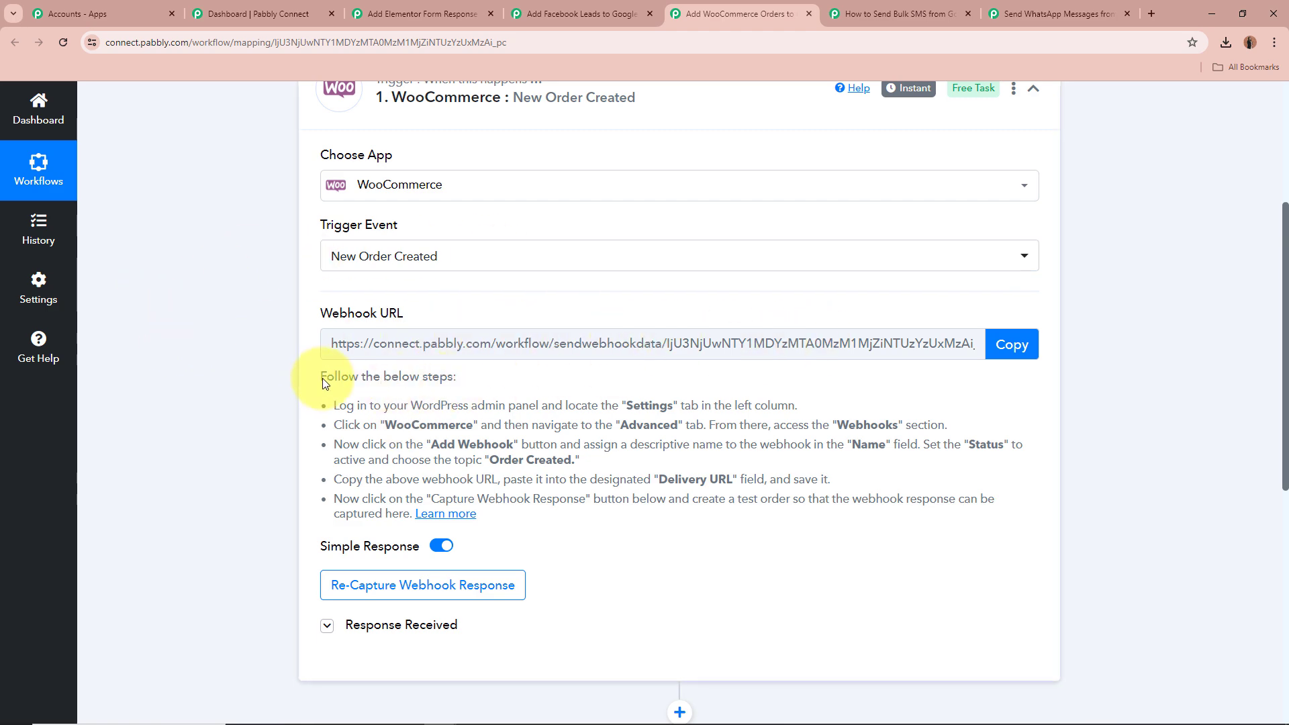
{"action": "left_click_drag", "start_coordinate": [320, 370], "coordinate": [967, 543]}
{"action": "left_click", "coordinate": [977, 482]}
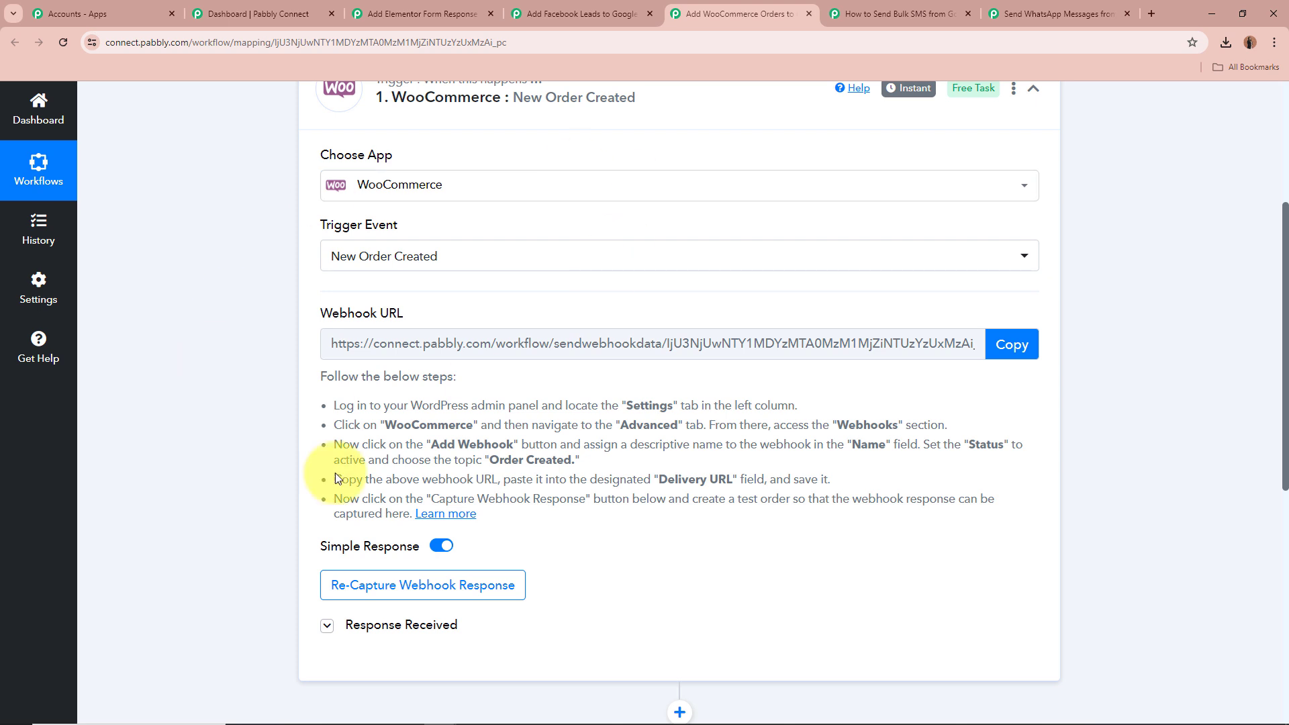
Expand the trigger's Response Received section and scroll through the captured order fields
{"action": "scroll", "coordinate": [192, 328], "scroll_direction": "down", "scroll_amount": 2}
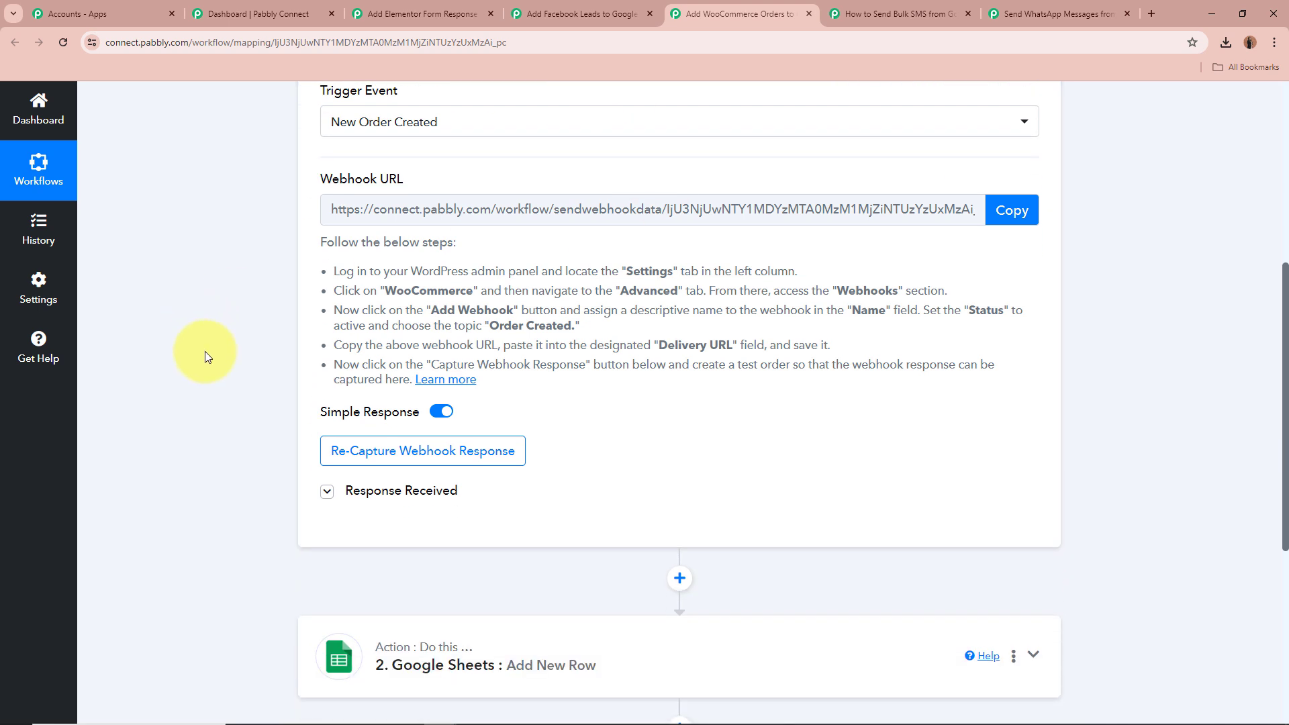
{"action": "scroll", "coordinate": [205, 351], "scroll_direction": "down", "scroll_amount": 1}
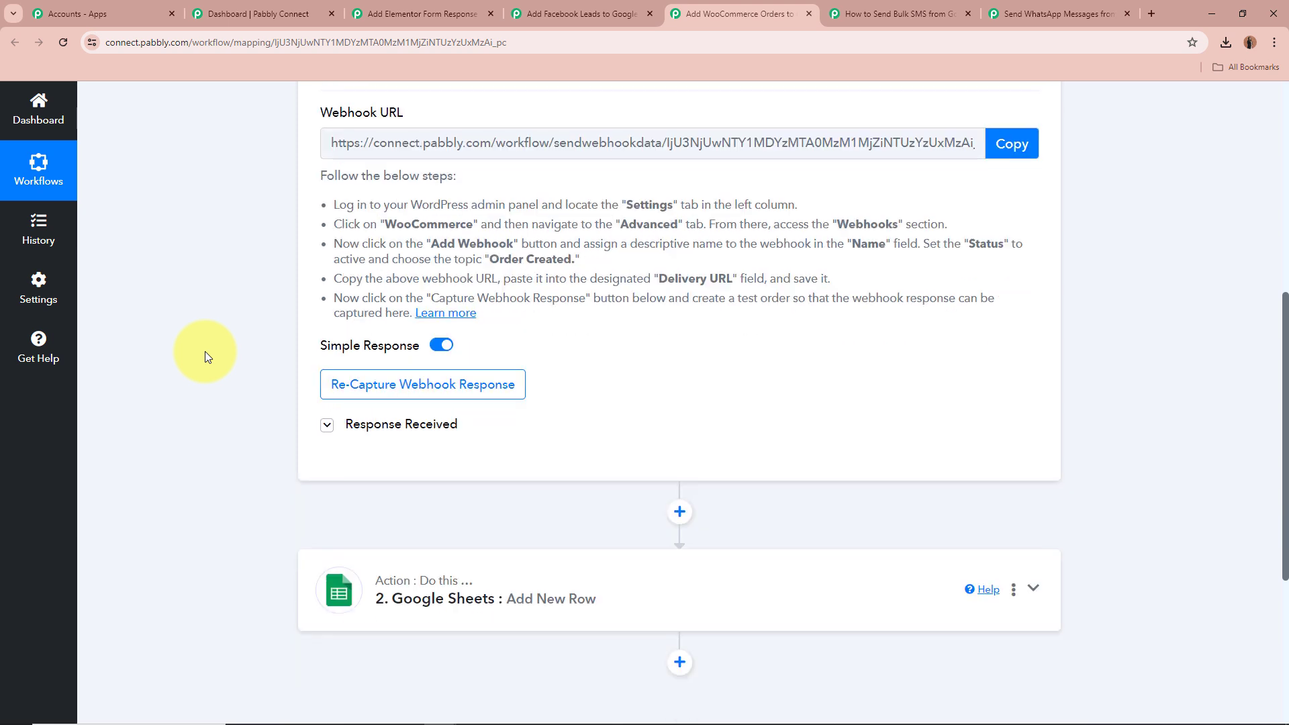
{"action": "left_click", "coordinate": [327, 424]}
{"action": "scroll", "coordinate": [252, 388], "scroll_direction": "down", "scroll_amount": 3}
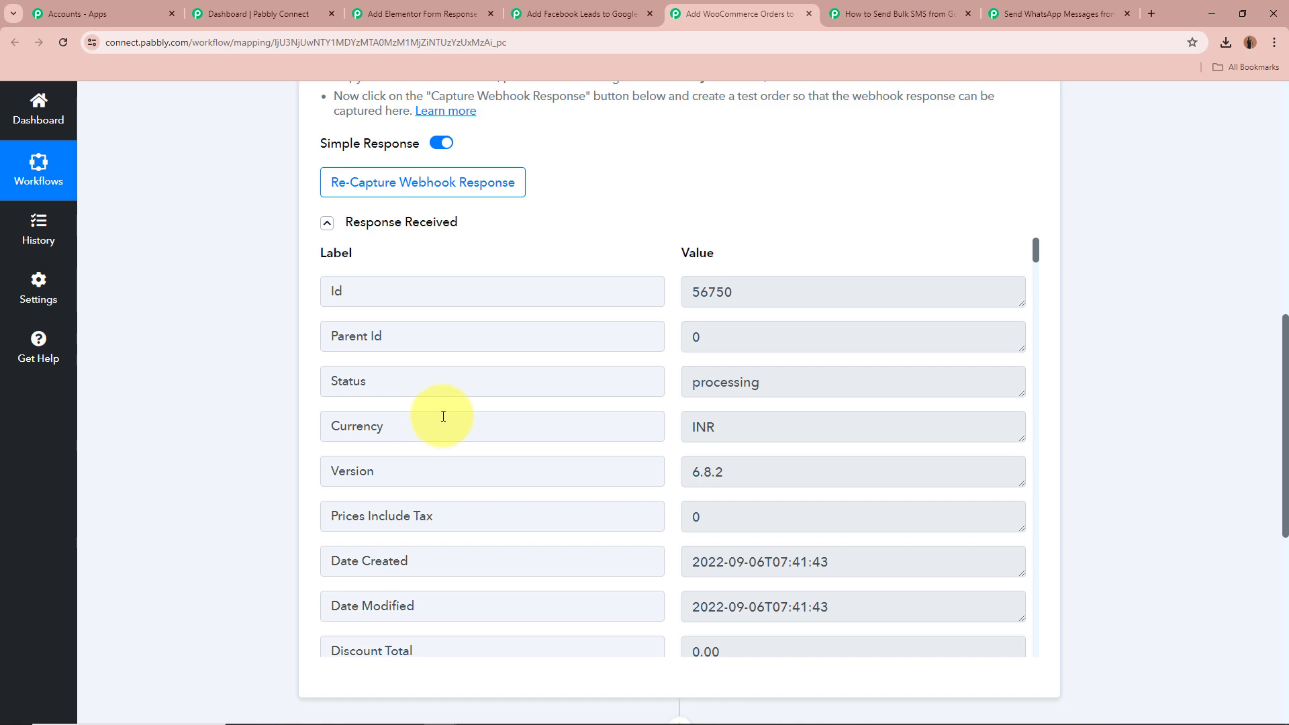
{"action": "scroll", "coordinate": [1036, 318], "scroll_direction": "down", "scroll_amount": 2}
{"action": "scroll", "coordinate": [1034, 349], "scroll_direction": "down", "scroll_amount": 20}
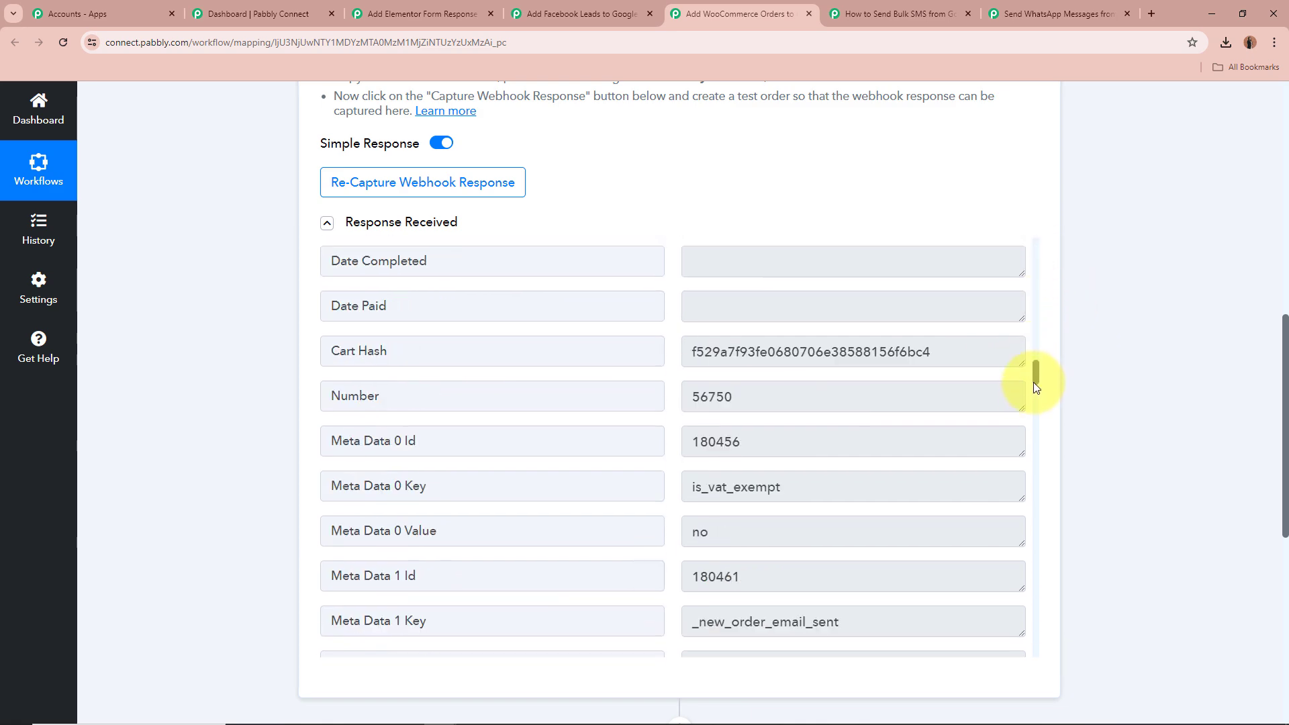
Highlight the shipping name, billing email, billing country and postcode entries in the captured response
{"action": "scroll", "coordinate": [1036, 369], "scroll_direction": "up", "scroll_amount": 12}
{"action": "left_click_drag", "start_coordinate": [388, 424], "coordinate": [483, 417]}
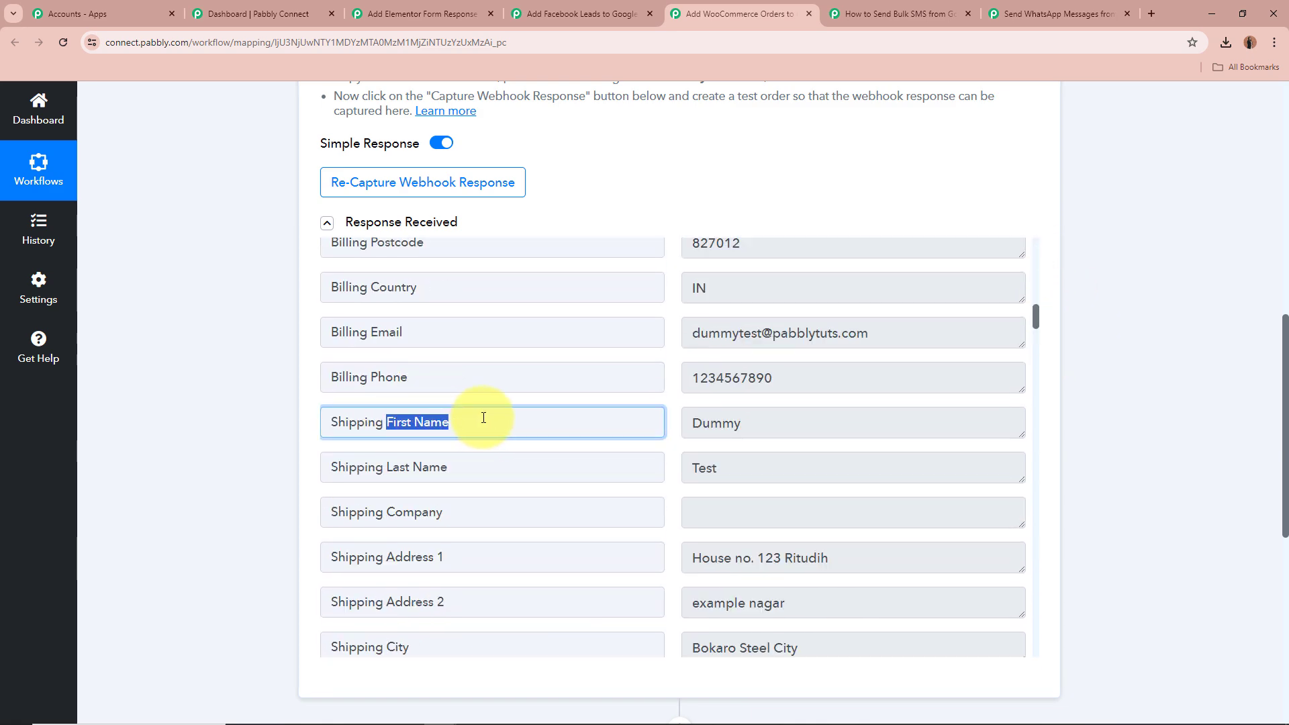
{"action": "left_click_drag", "start_coordinate": [771, 411], "coordinate": [692, 423]}
{"action": "left_click_drag", "start_coordinate": [388, 468], "coordinate": [690, 463]}
{"action": "left_click_drag", "start_coordinate": [686, 334], "coordinate": [935, 325]}
{"action": "scroll", "coordinate": [935, 396], "scroll_direction": "up", "scroll_amount": 2}
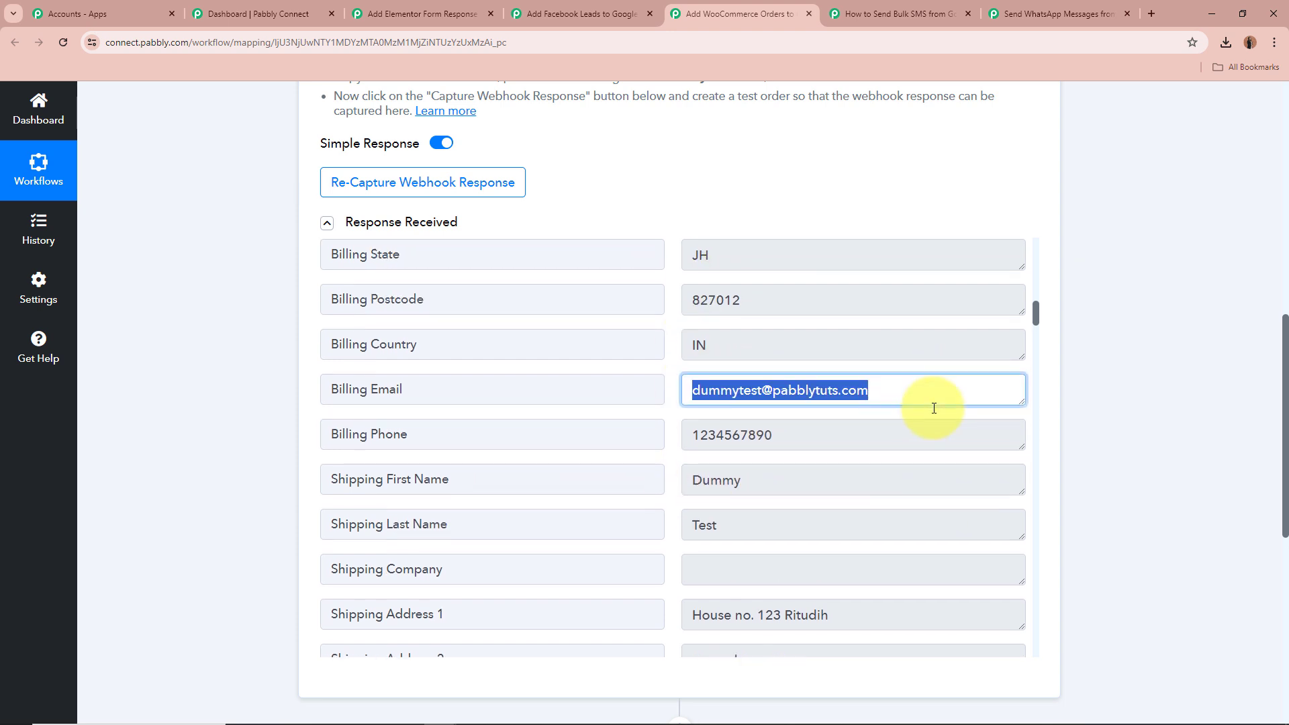
{"action": "left_click_drag", "start_coordinate": [766, 418], "coordinate": [719, 394]}
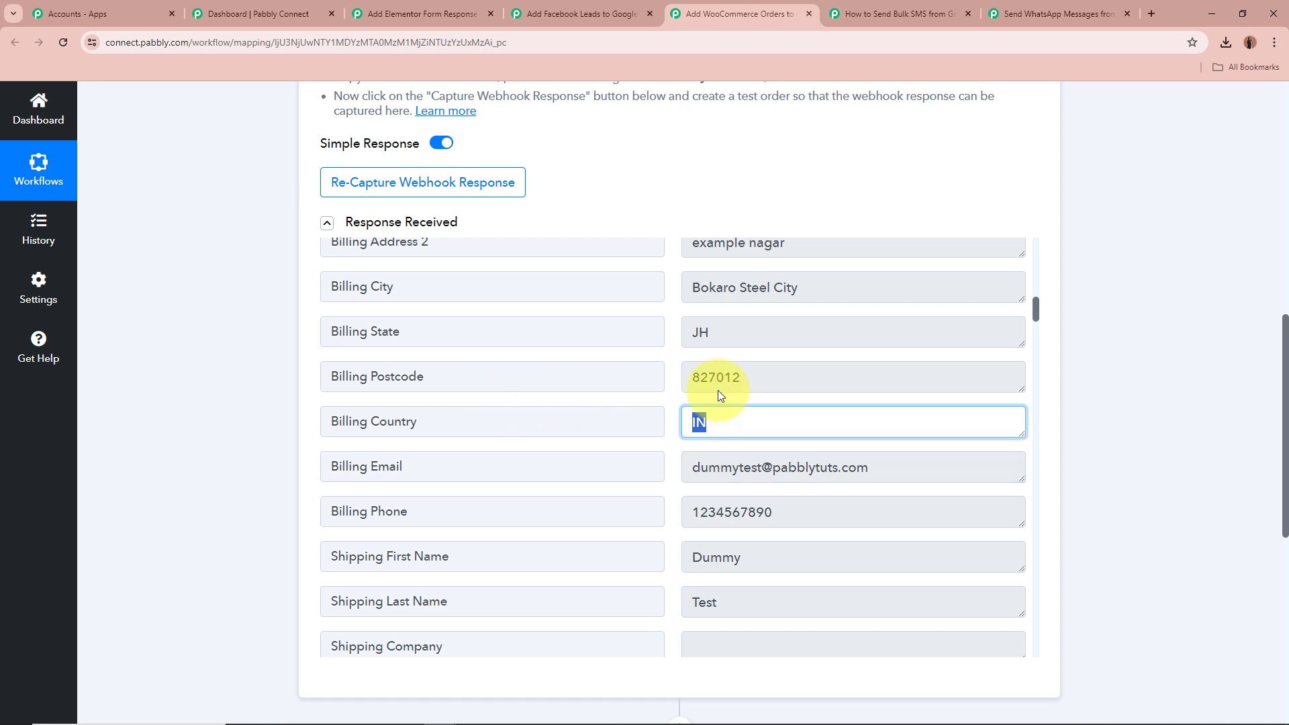
{"action": "left_click_drag", "start_coordinate": [848, 376], "coordinate": [613, 383]}
Highlight the billing state, city and address values in the captured response
{"action": "scroll", "coordinate": [745, 384], "scroll_direction": "up", "scroll_amount": 1}
{"action": "scroll", "coordinate": [745, 384], "scroll_direction": "up", "scroll_amount": 1}
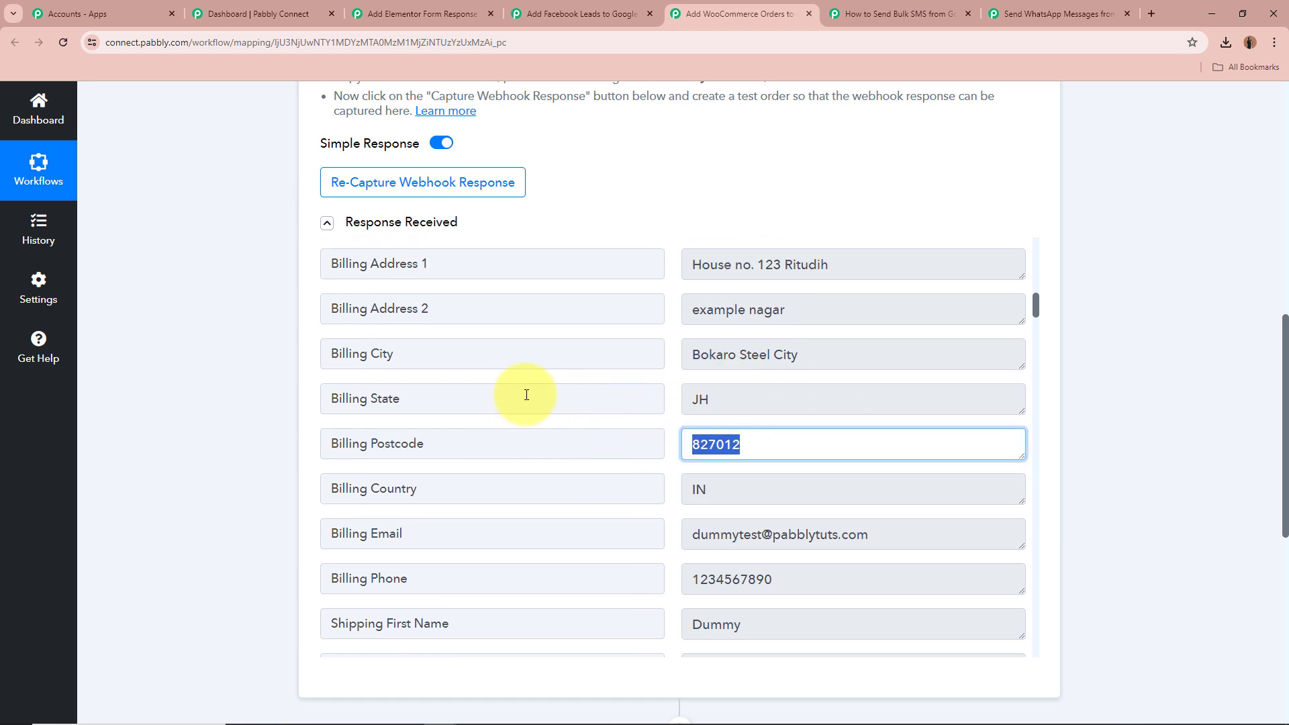
{"action": "left_click_drag", "start_coordinate": [814, 396], "coordinate": [598, 383]}
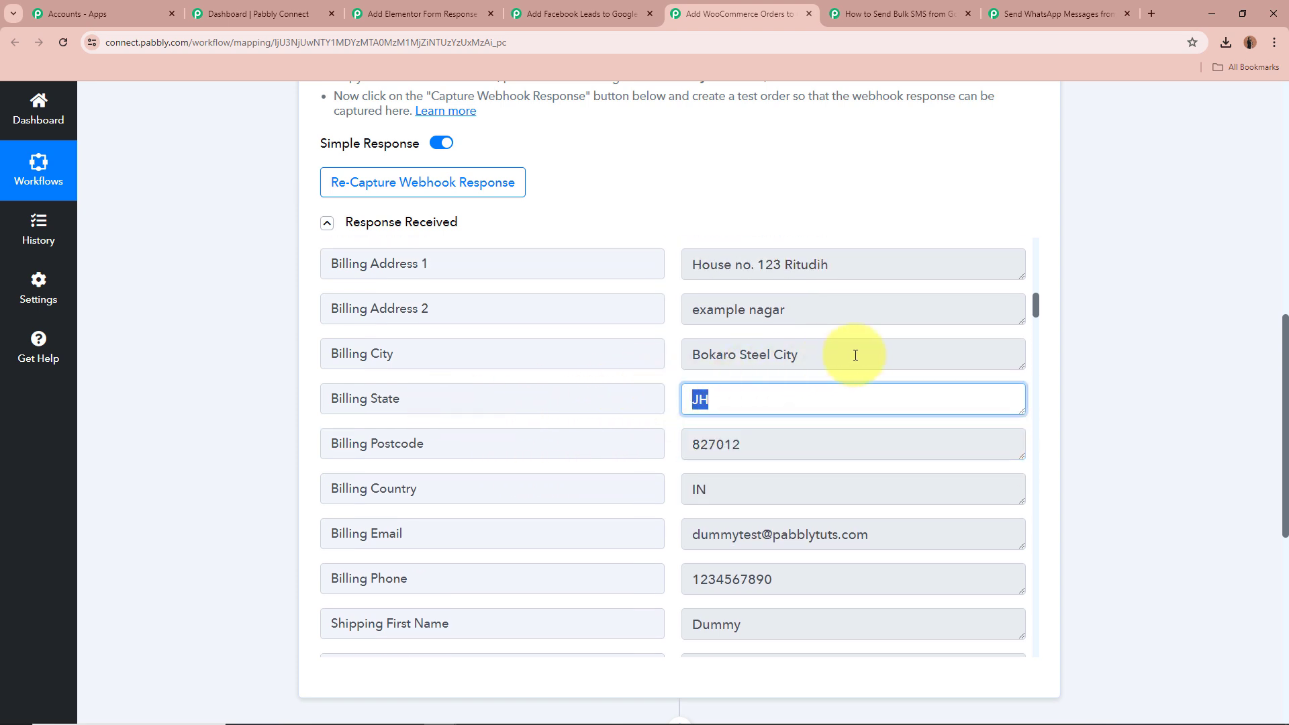
{"action": "left_click_drag", "start_coordinate": [848, 353], "coordinate": [638, 365]}
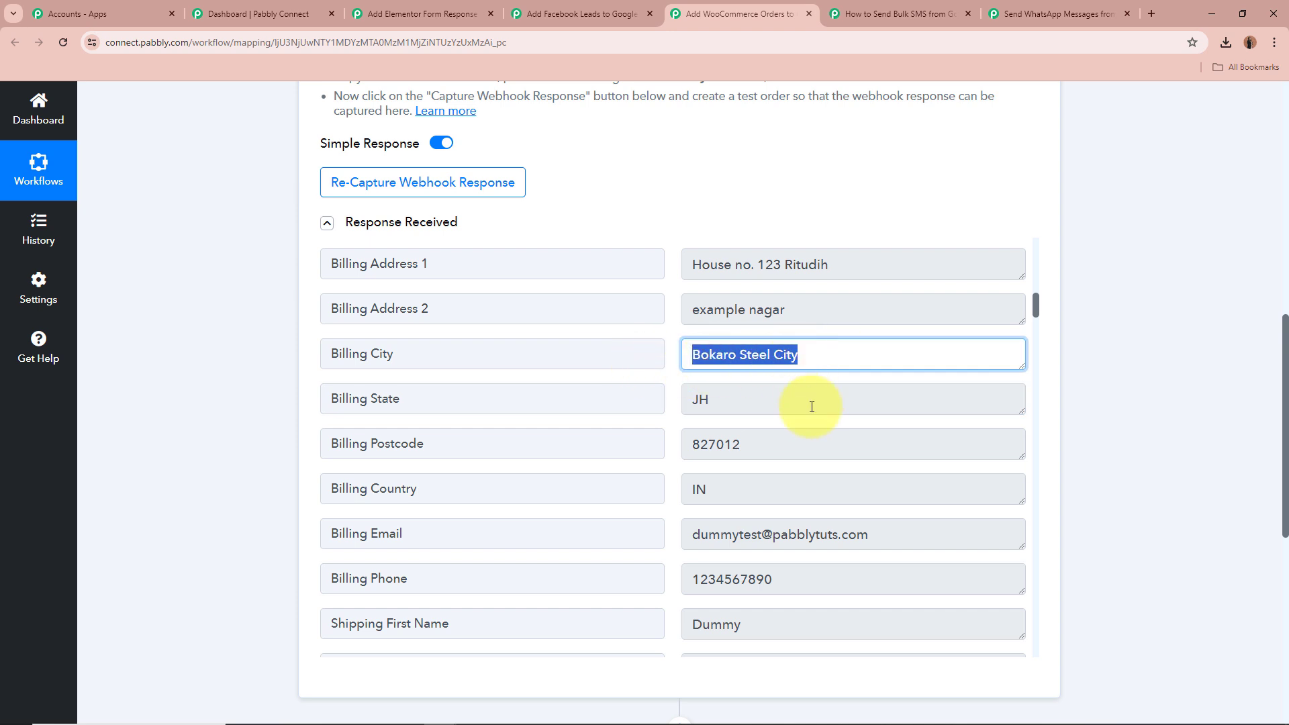
{"action": "scroll", "coordinate": [813, 404], "scroll_direction": "up", "scroll_amount": 1}
{"action": "left_click_drag", "start_coordinate": [686, 329], "coordinate": [909, 374]}
{"action": "left_click", "coordinate": [910, 335]}
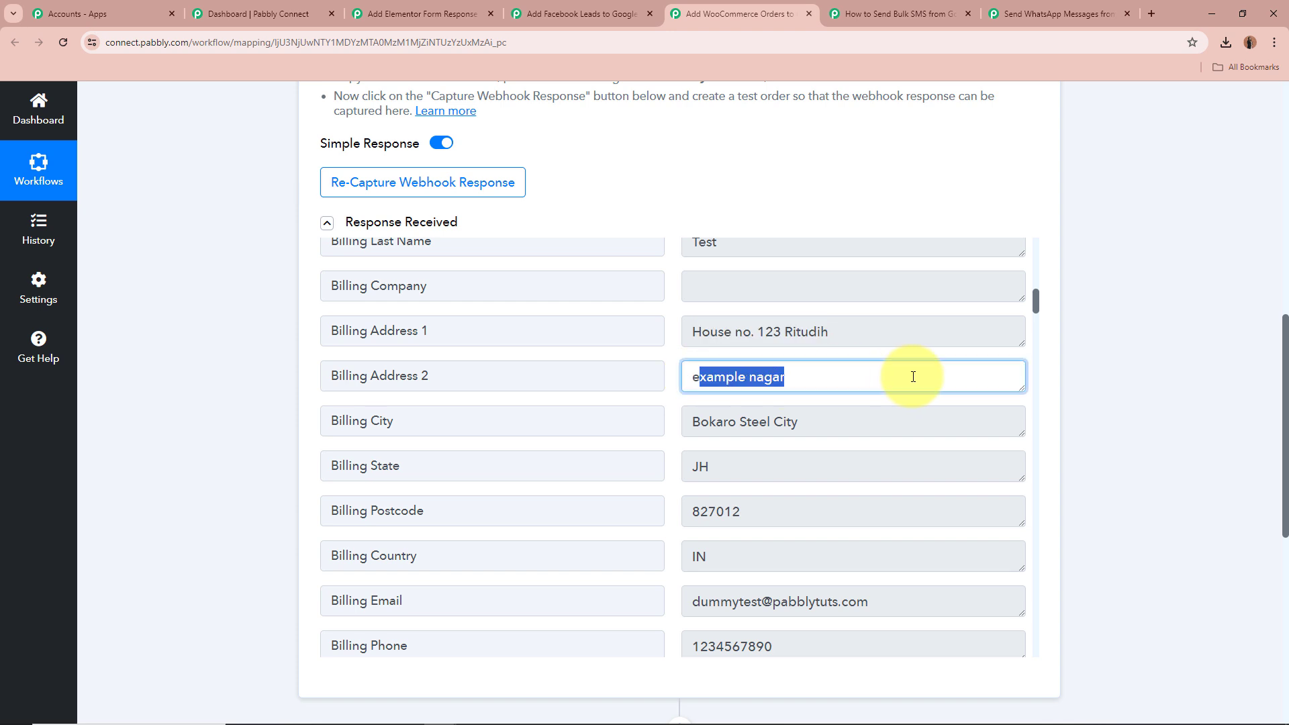
{"action": "left_click", "coordinate": [909, 374]}
Review the order total, customer ID and status values near the top of the response list
{"action": "scroll", "coordinate": [908, 383], "scroll_direction": "up", "scroll_amount": 1}
{"action": "scroll", "coordinate": [900, 403], "scroll_direction": "up", "scroll_amount": 4}
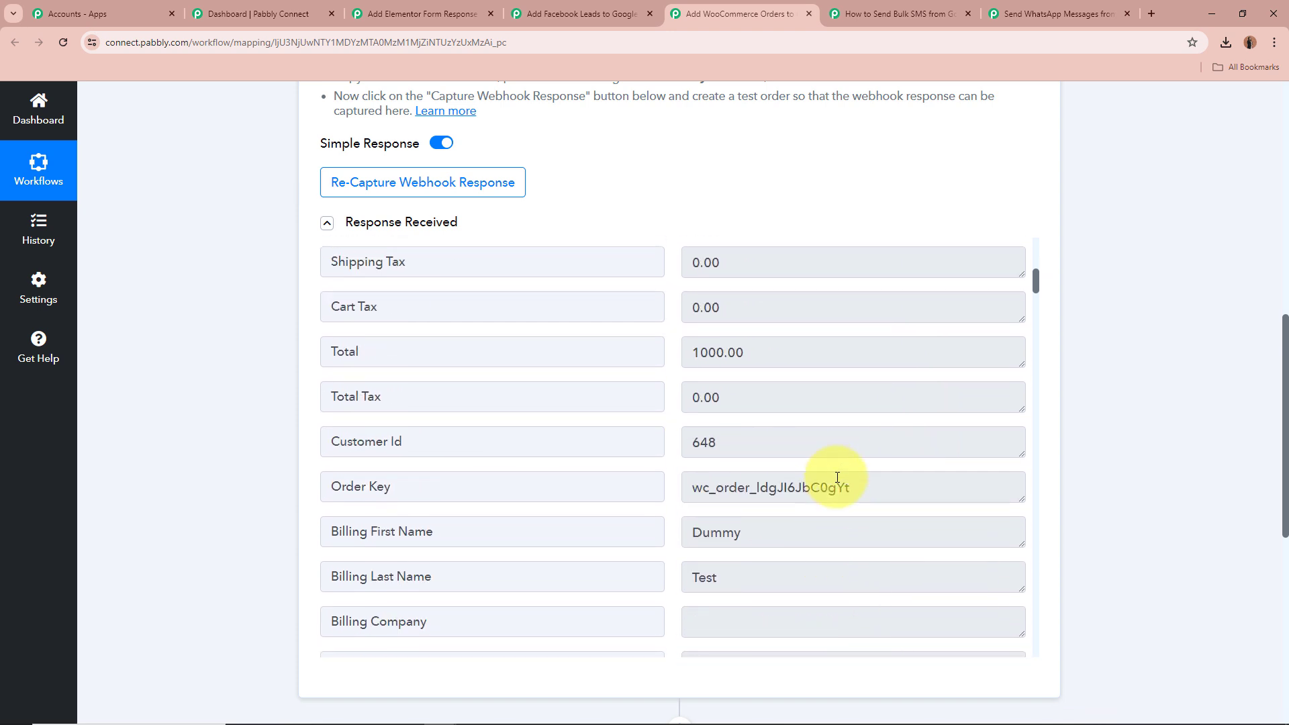
{"action": "left_click_drag", "start_coordinate": [788, 357], "coordinate": [584, 366]}
{"action": "left_click", "coordinate": [828, 436]}
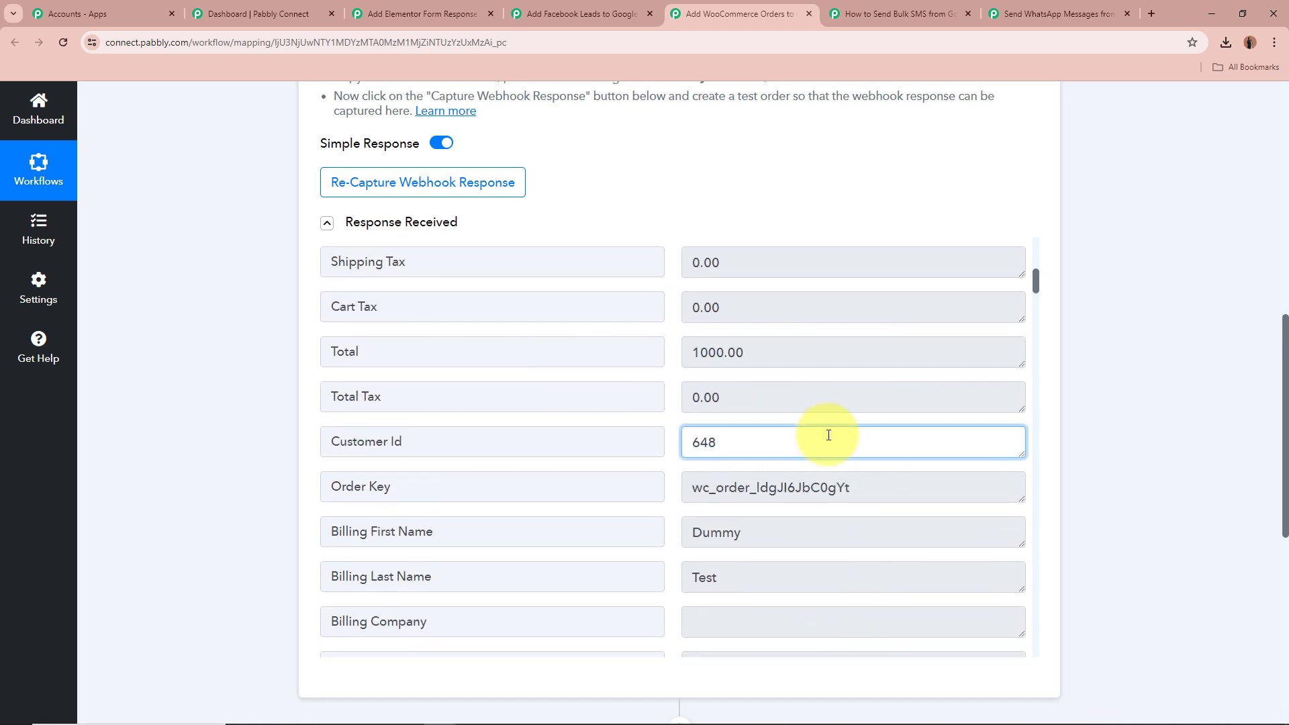
{"action": "scroll", "coordinate": [831, 439], "scroll_direction": "up", "scroll_amount": 1}
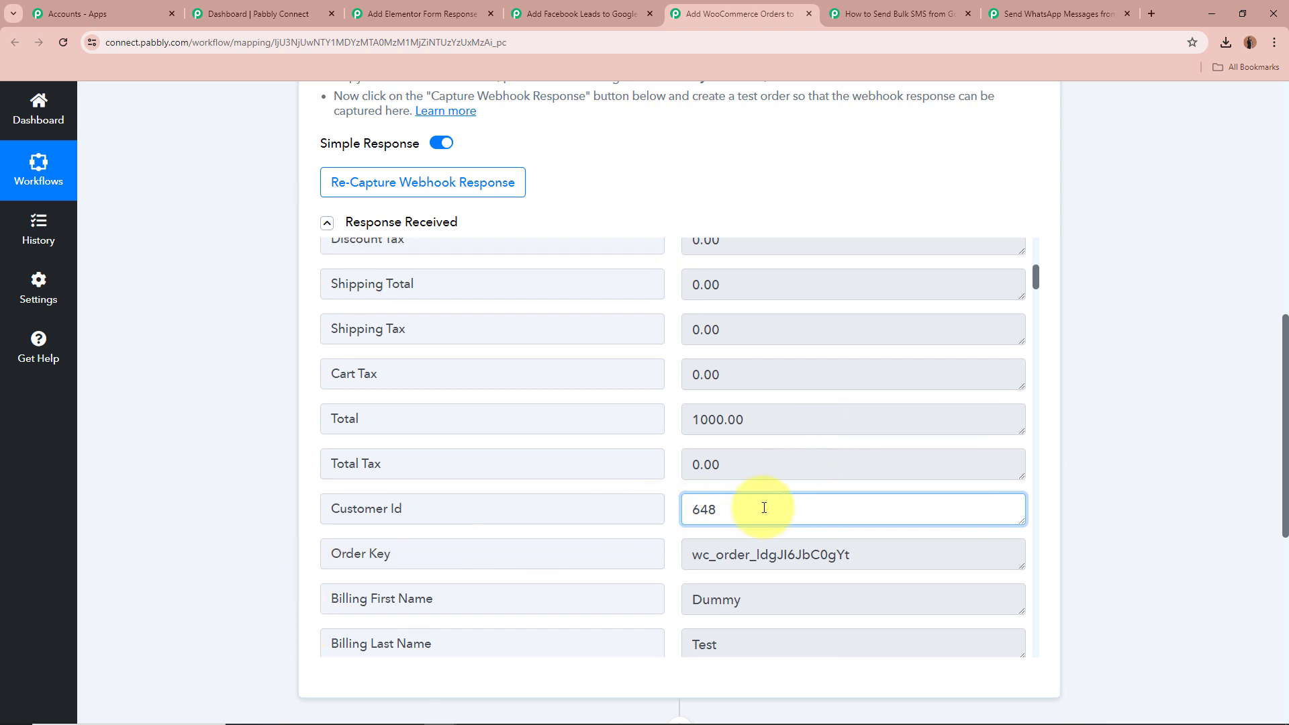
{"action": "left_click_drag", "start_coordinate": [764, 509], "coordinate": [603, 496]}
{"action": "scroll", "coordinate": [913, 501], "scroll_direction": "up", "scroll_amount": 5}
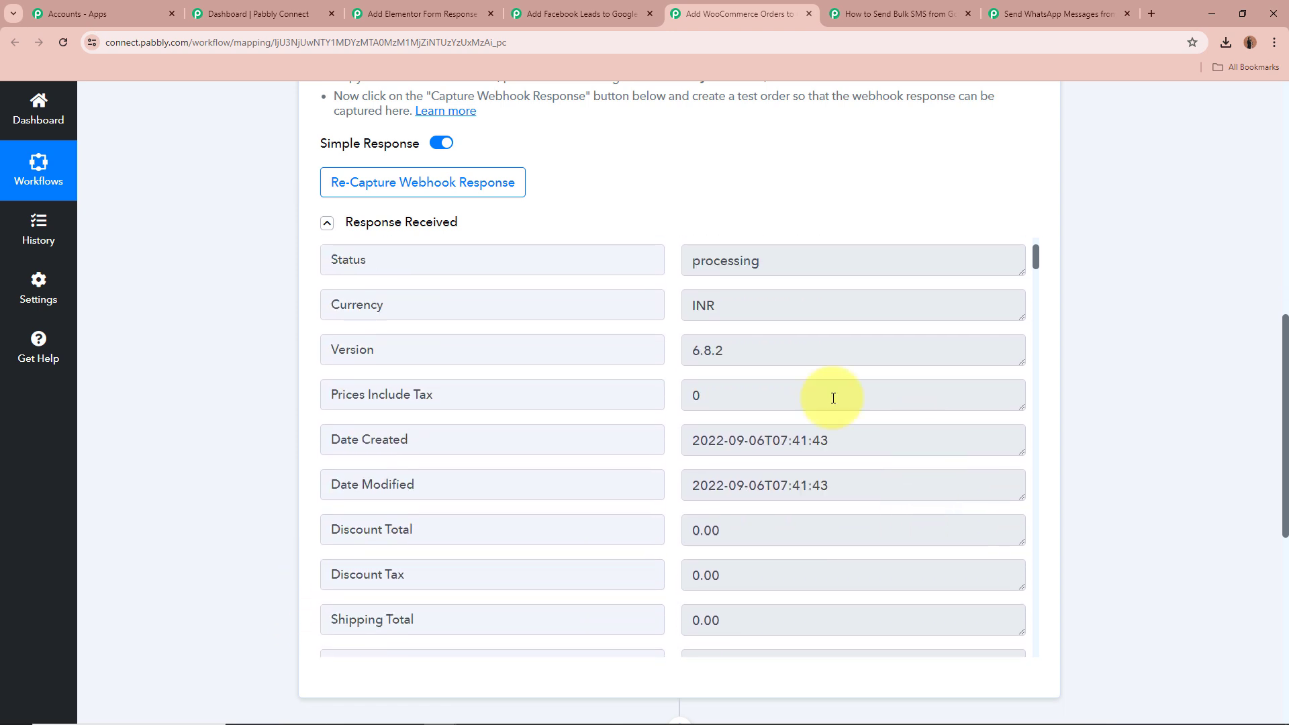
{"action": "scroll", "coordinate": [883, 452], "scroll_direction": "up", "scroll_amount": 2}
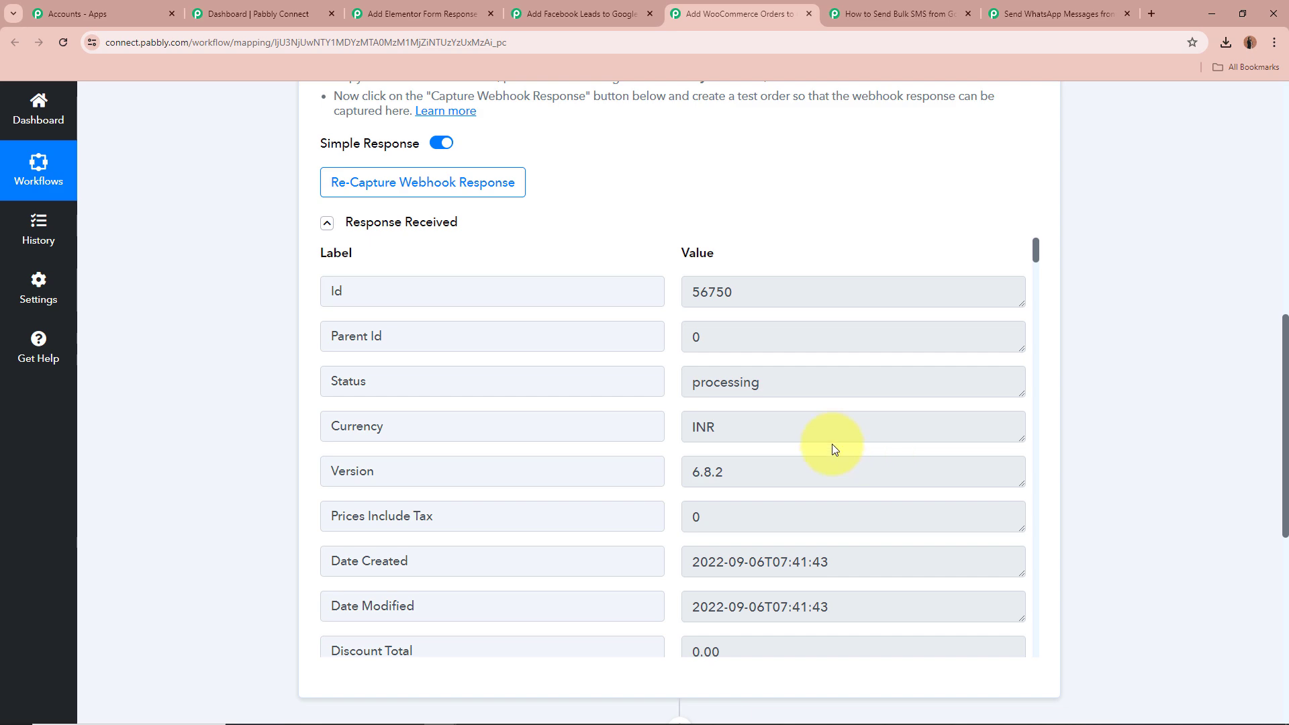
{"action": "left_click_drag", "start_coordinate": [758, 382], "coordinate": [686, 381]}
{"action": "left_click", "coordinate": [1054, 378]}
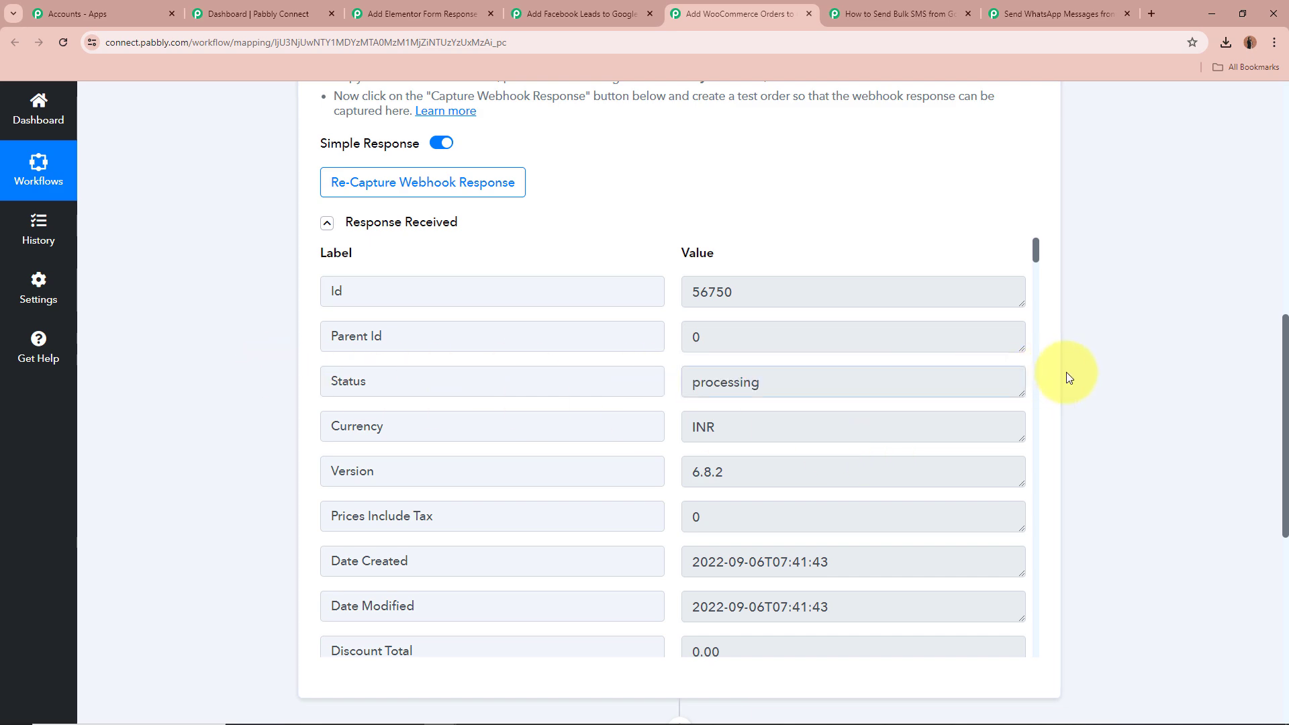
{"action": "scroll", "coordinate": [735, 411], "scroll_direction": "down", "scroll_amount": 20}
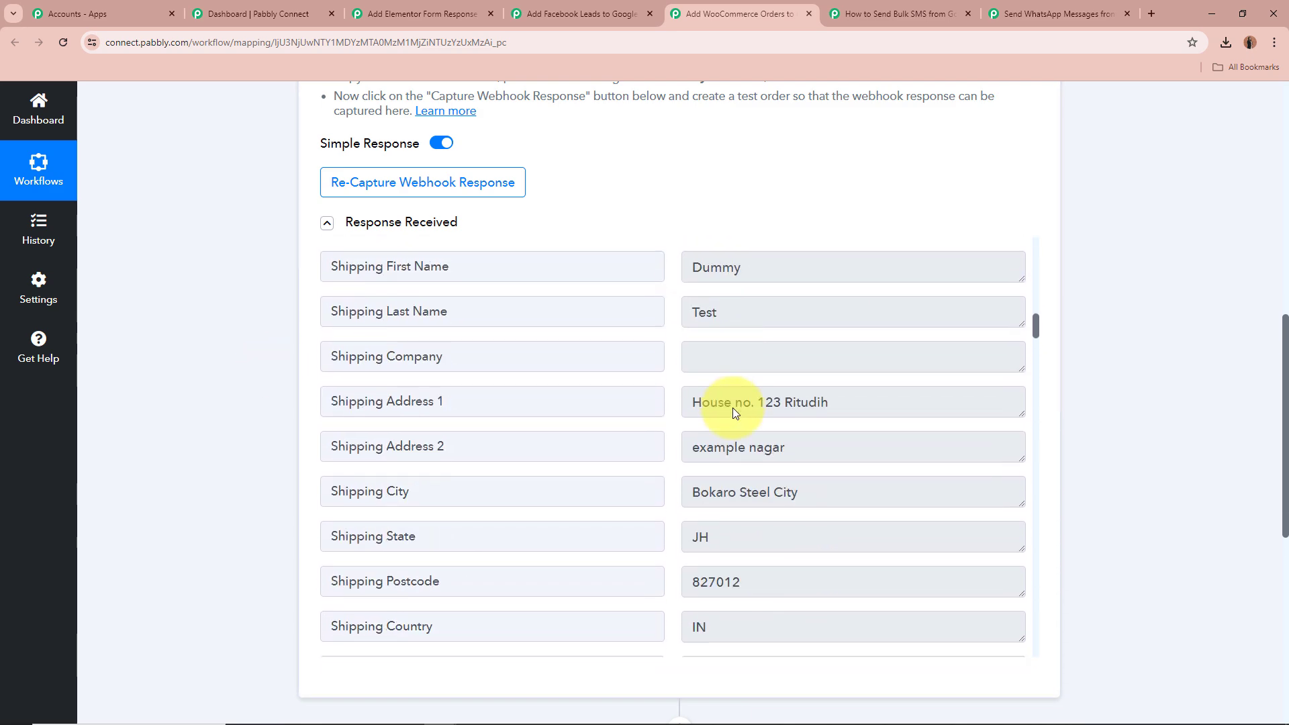
{"action": "scroll", "coordinate": [735, 411], "scroll_direction": "down", "scroll_amount": 15}
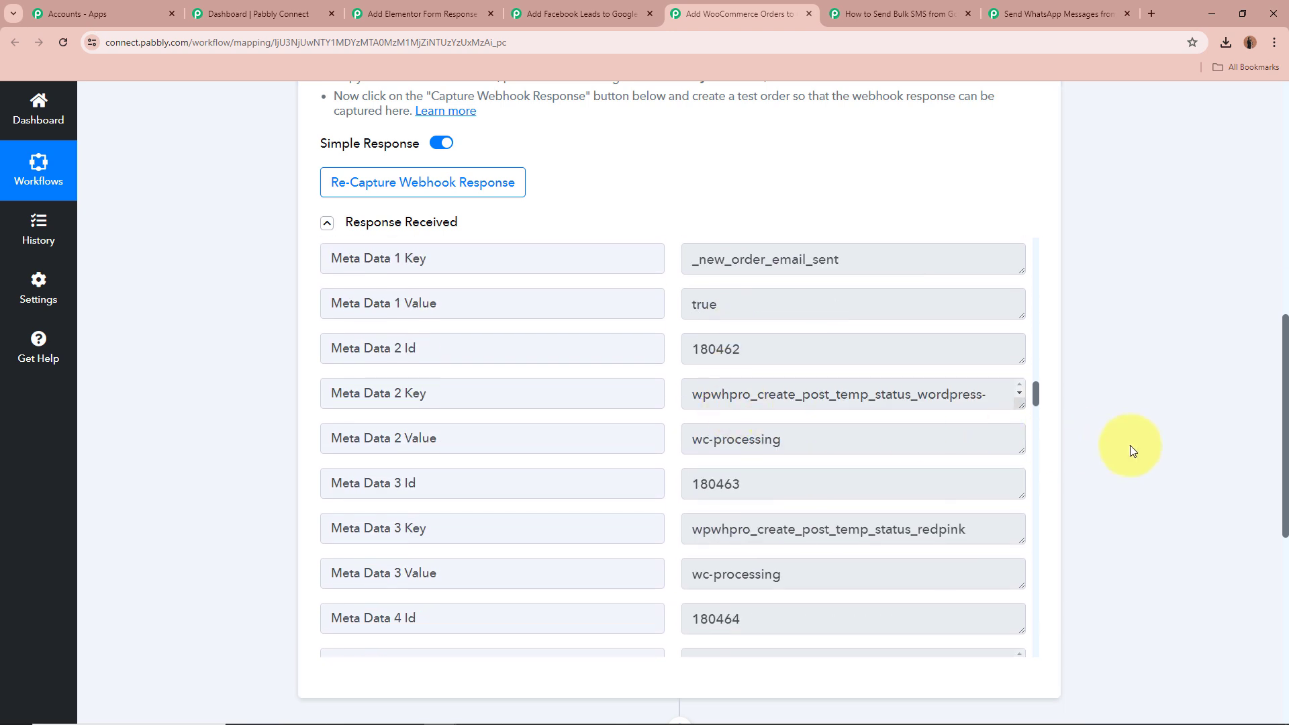
{"action": "scroll", "coordinate": [1130, 445], "scroll_direction": "up", "scroll_amount": 12}
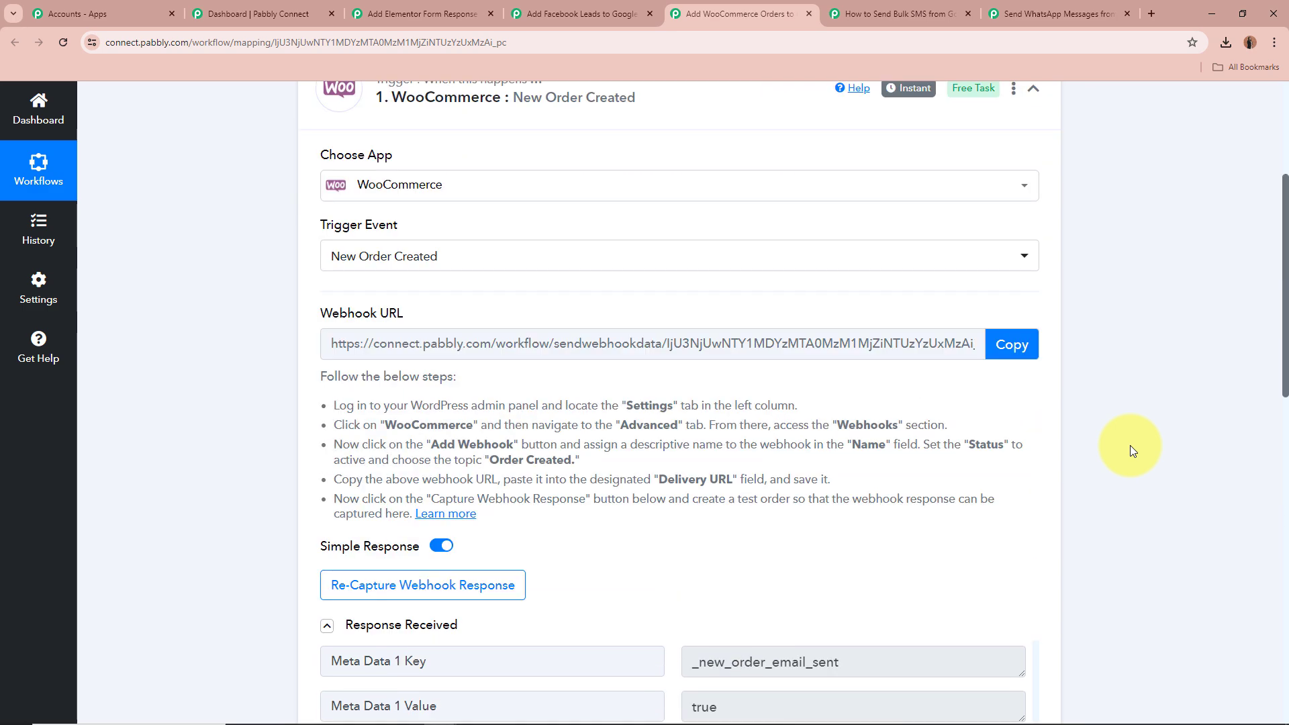
Collapse the trigger and expand the Google Sheets Add New Row action to review its spreadsheet and sheet
{"action": "left_click", "coordinate": [1035, 359]}
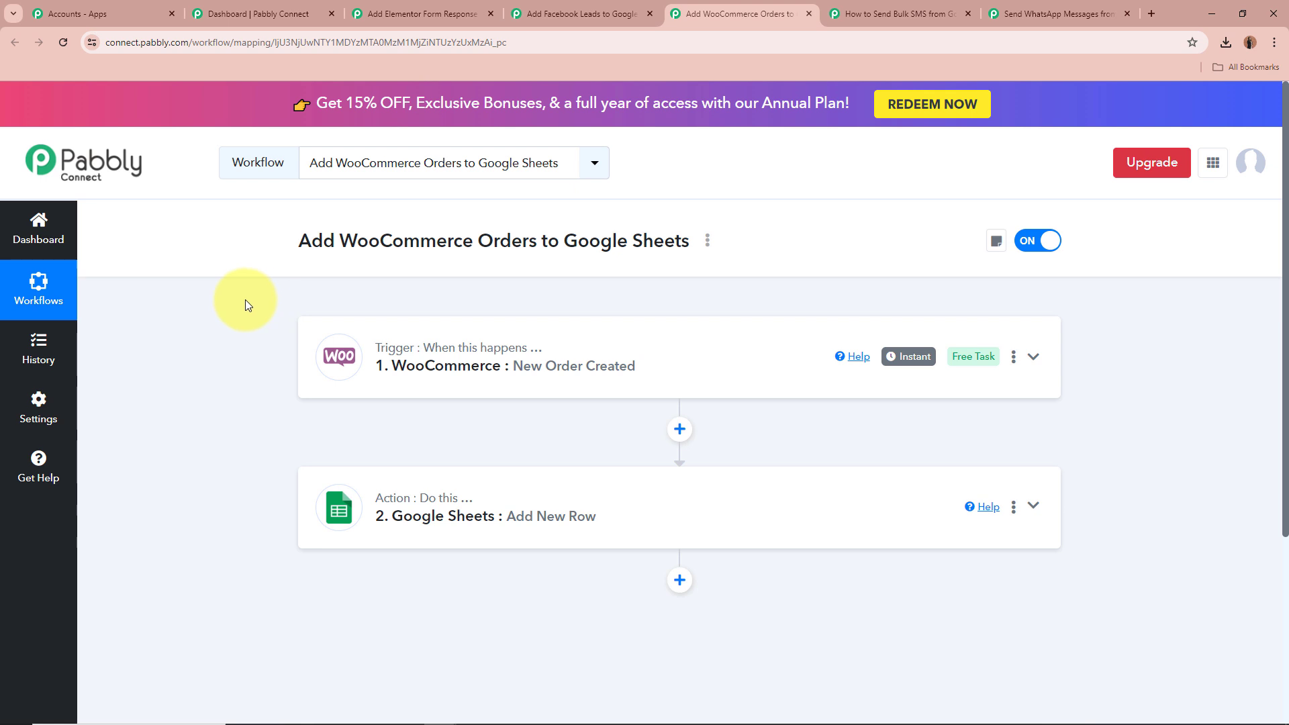
{"action": "left_click", "coordinate": [1033, 505]}
{"action": "scroll", "coordinate": [1031, 500], "scroll_direction": "down", "scroll_amount": 1}
{"action": "scroll", "coordinate": [1031, 501], "scroll_direction": "down", "scroll_amount": 2}
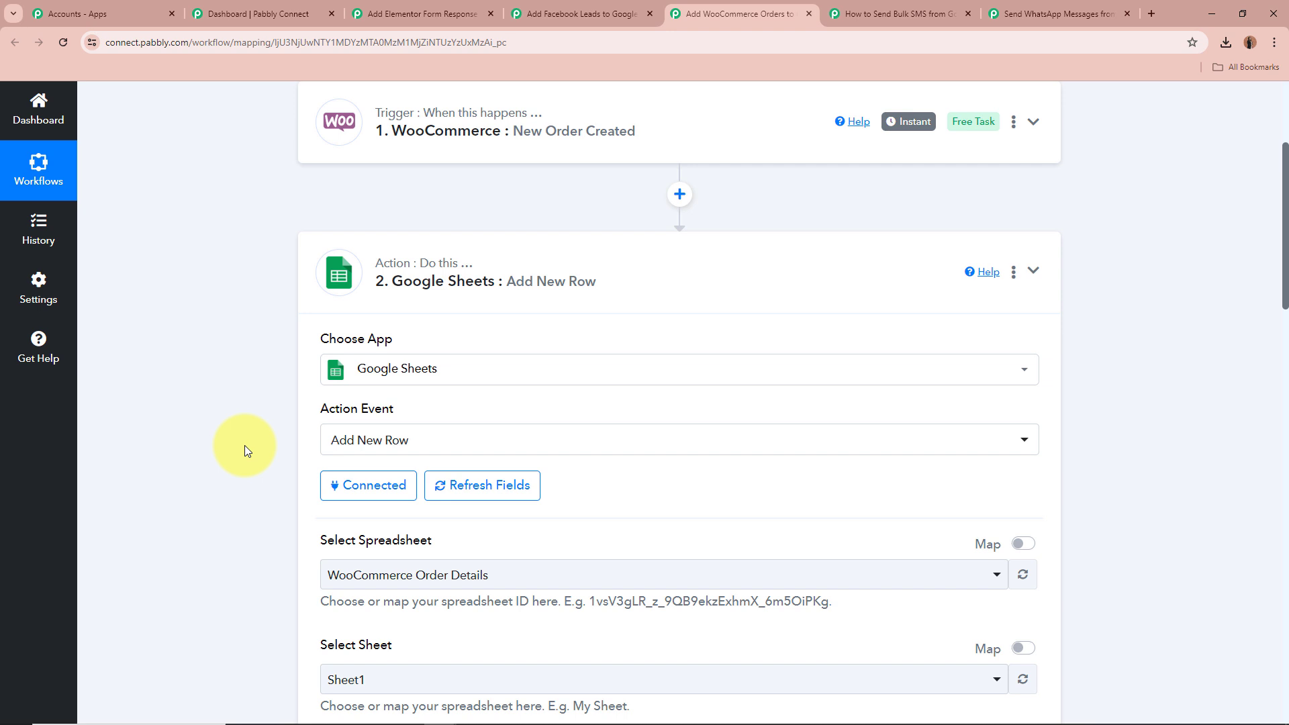
{"action": "scroll", "coordinate": [244, 445], "scroll_direction": "down", "scroll_amount": 4}
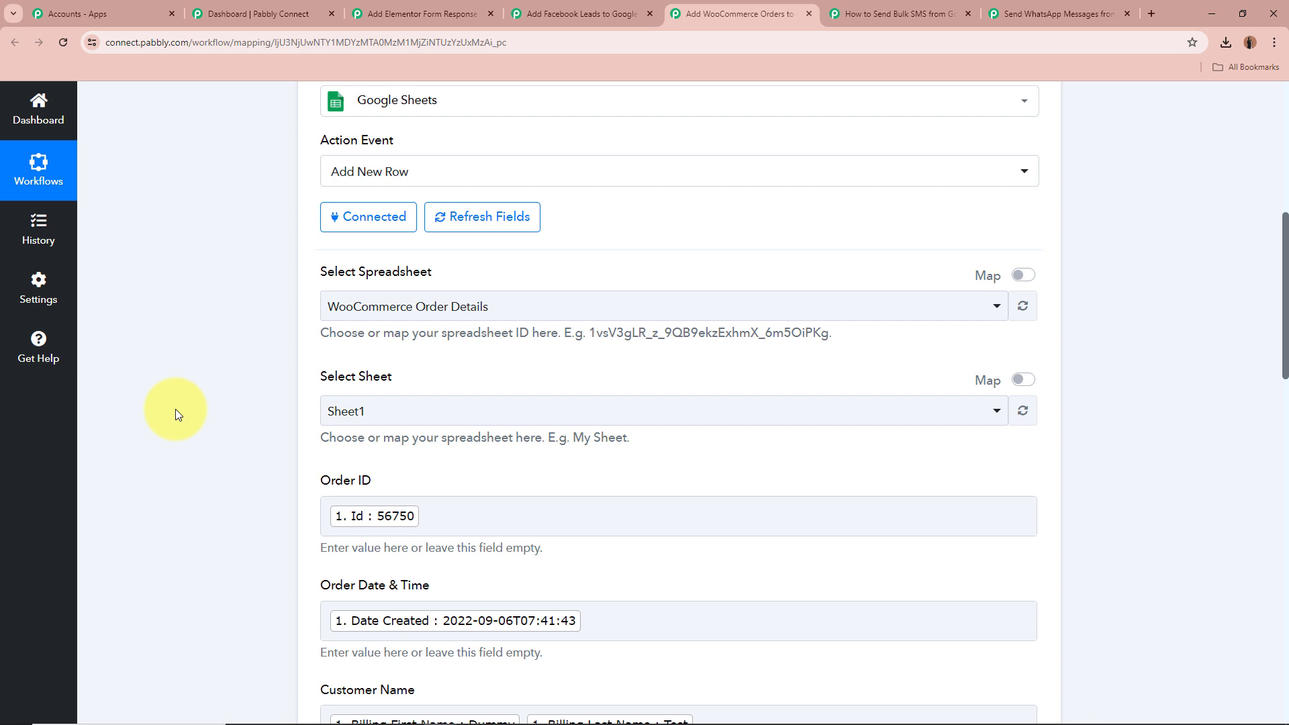
{"action": "scroll", "coordinate": [311, 408], "scroll_direction": "down", "scroll_amount": 2}
{"action": "scroll", "coordinate": [310, 411], "scroll_direction": "down", "scroll_amount": 3}
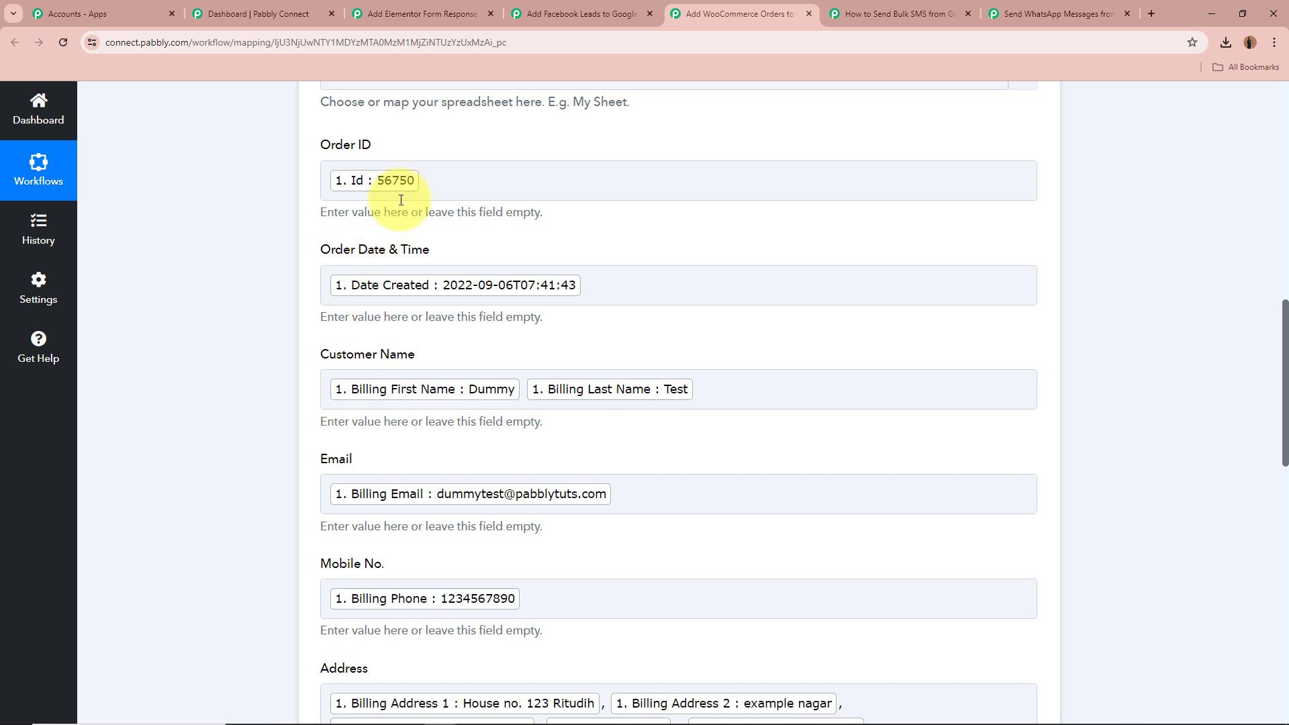
Go over the Order ID, Order Date & Time, Customer Name, Email and Mobile No. column mappings
{"action": "left_click_drag", "start_coordinate": [380, 152], "coordinate": [377, 148]}
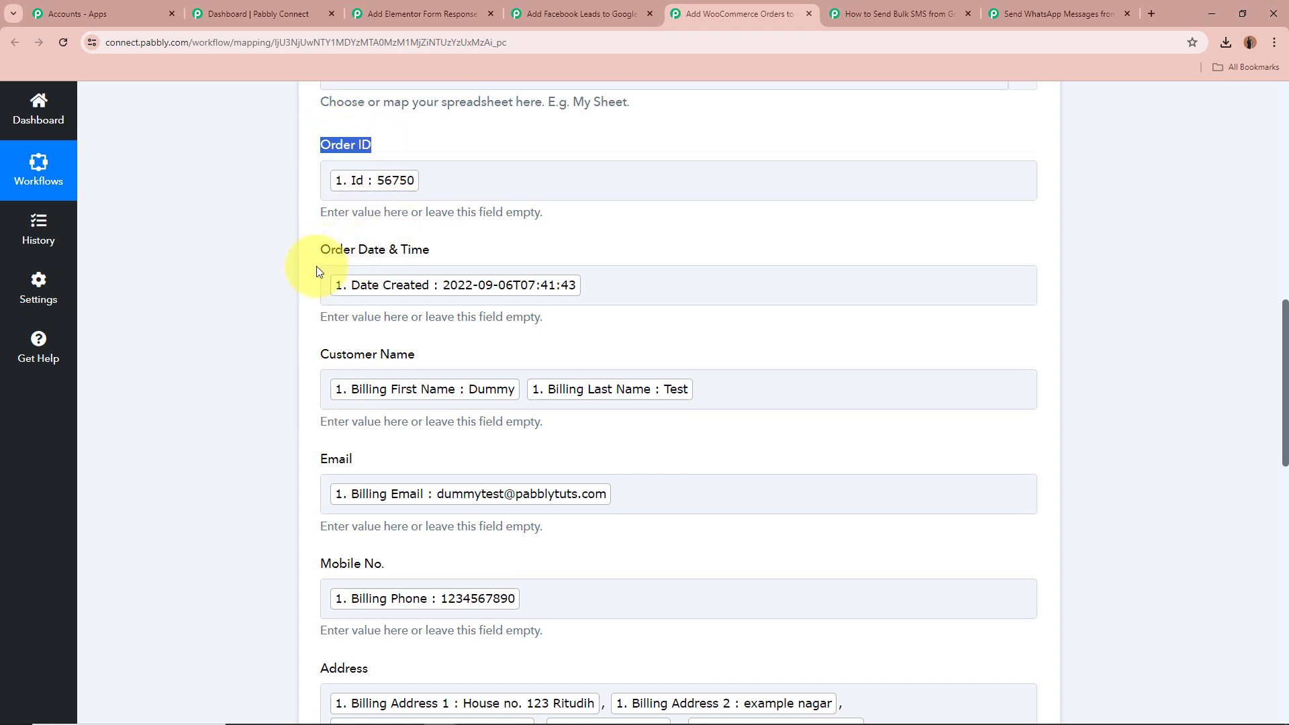
{"action": "left_click_drag", "start_coordinate": [350, 249], "coordinate": [431, 250]}
{"action": "left_click_drag", "start_coordinate": [320, 354], "coordinate": [377, 355]}
{"action": "left_click_drag", "start_coordinate": [458, 361], "coordinate": [419, 355]}
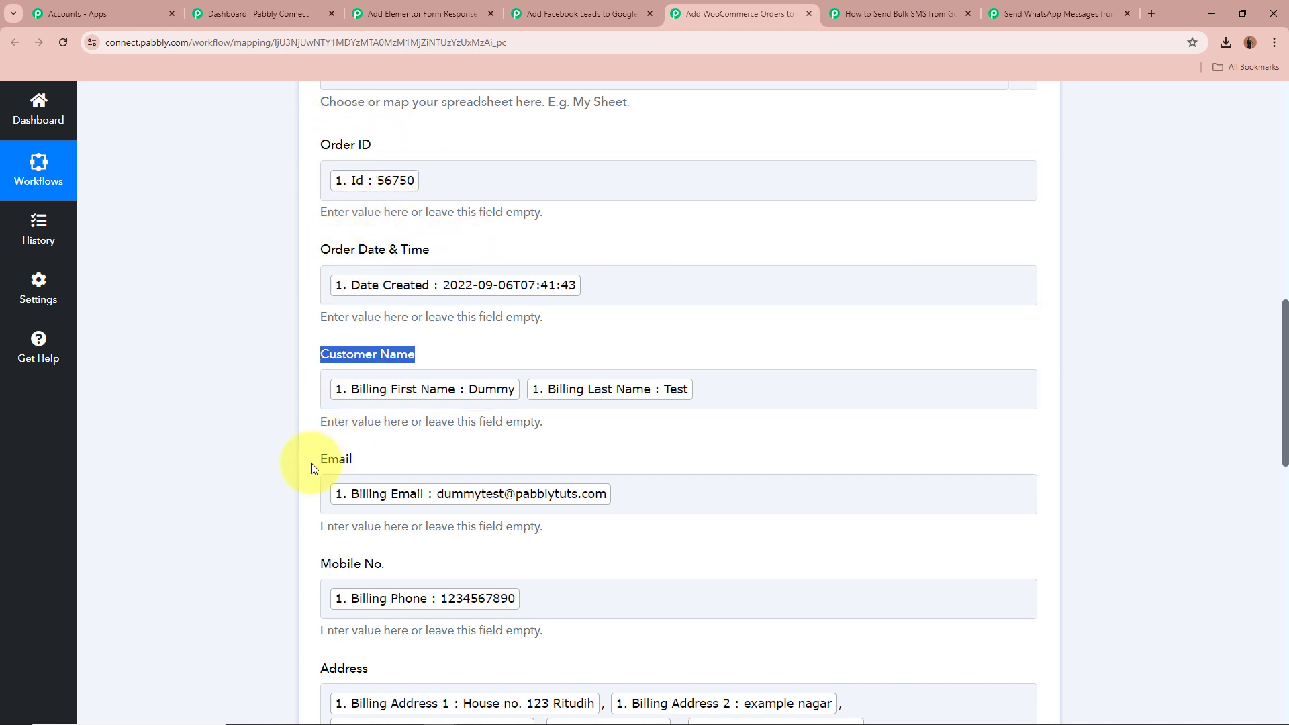
{"action": "left_click_drag", "start_coordinate": [320, 459], "coordinate": [353, 460]}
{"action": "left_click_drag", "start_coordinate": [320, 564], "coordinate": [385, 564]}
{"action": "left_click_drag", "start_coordinate": [397, 631], "coordinate": [454, 654]}
Go over the Address, Product Name, Quantity and Total Amount column mappings
{"action": "scroll", "coordinate": [454, 654], "scroll_direction": "down", "scroll_amount": 4}
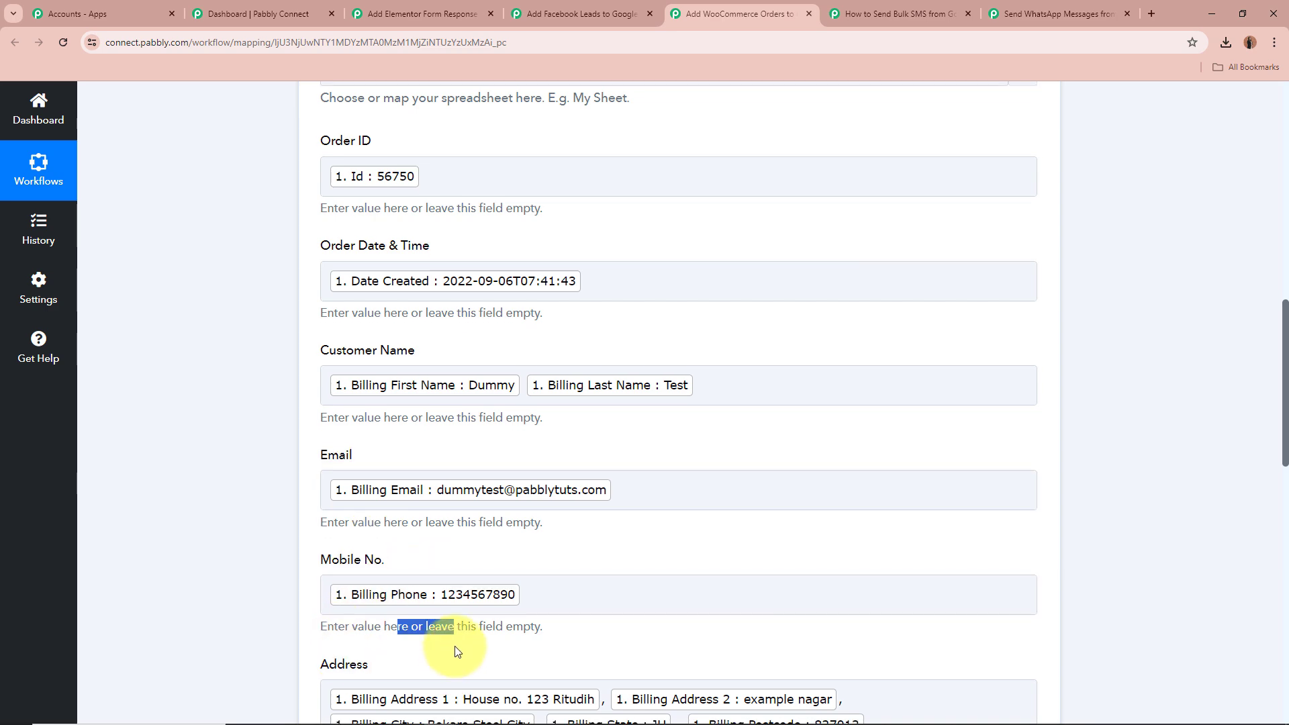
{"action": "left_click_drag", "start_coordinate": [321, 530], "coordinate": [440, 531]}
{"action": "left_click_drag", "start_coordinate": [321, 635], "coordinate": [408, 641]}
{"action": "scroll", "coordinate": [460, 626], "scroll_direction": "down", "scroll_amount": 4}
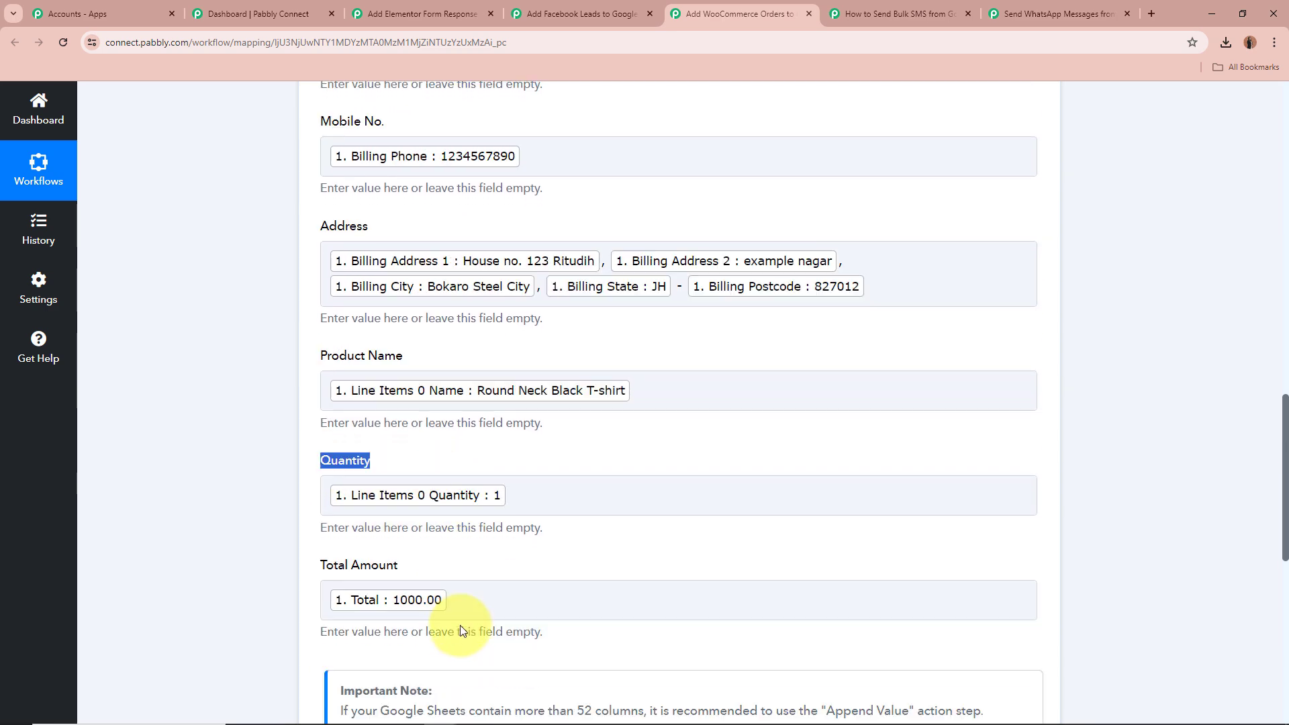
{"action": "left_click_drag", "start_coordinate": [322, 466], "coordinate": [522, 472]}
{"action": "left_click", "coordinate": [555, 473]}
{"action": "scroll", "coordinate": [562, 468], "scroll_direction": "up", "scroll_amount": 8}
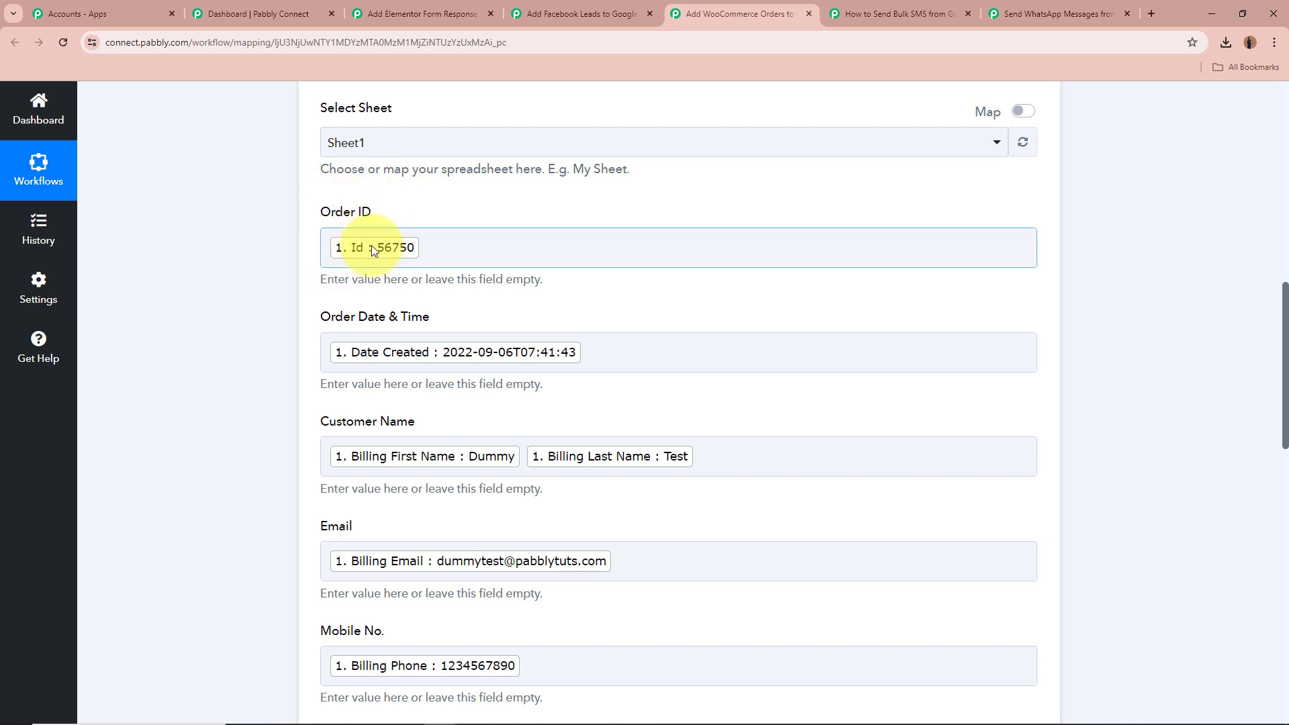
Scroll through the WooCommerce order column mappings down to the Simple Response and save options
{"action": "scroll", "coordinate": [335, 252], "scroll_direction": "down", "scroll_amount": 1}
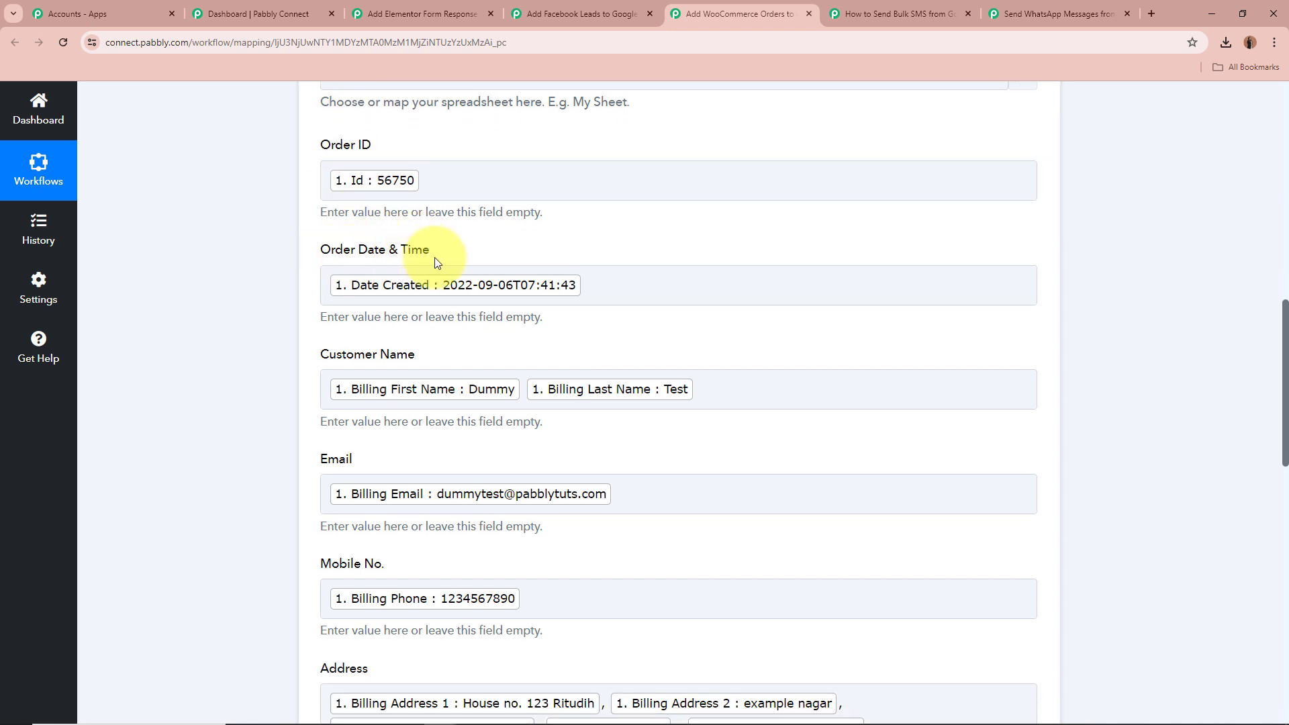
{"action": "scroll", "coordinate": [613, 285], "scroll_direction": "down", "scroll_amount": 3}
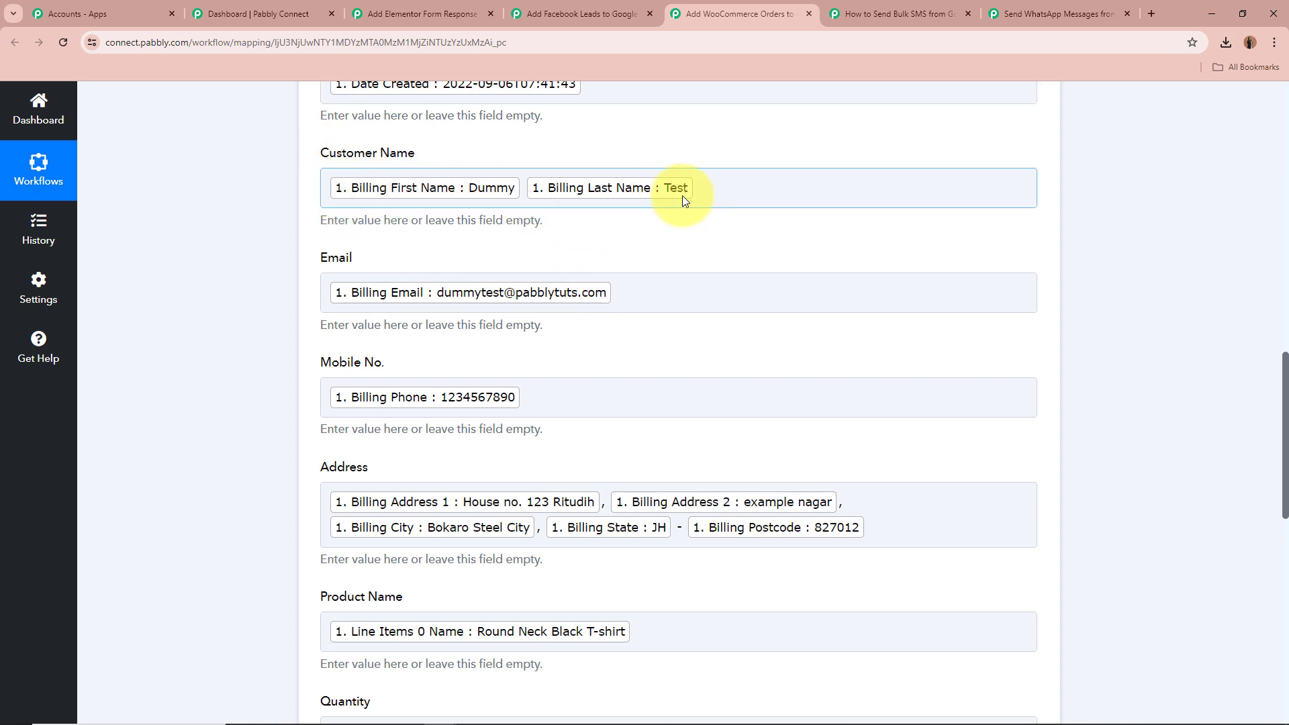
{"action": "scroll", "coordinate": [683, 200], "scroll_direction": "down", "scroll_amount": 2}
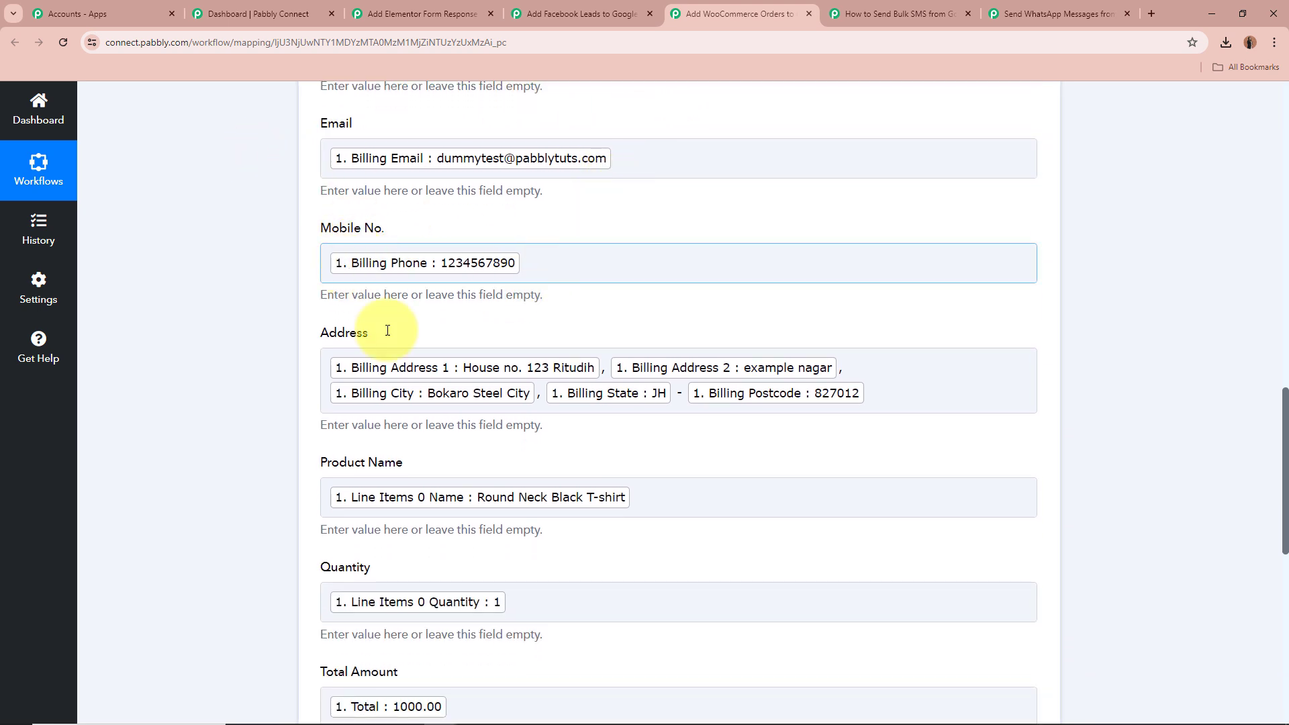
{"action": "scroll", "coordinate": [388, 329], "scroll_direction": "down", "scroll_amount": 1}
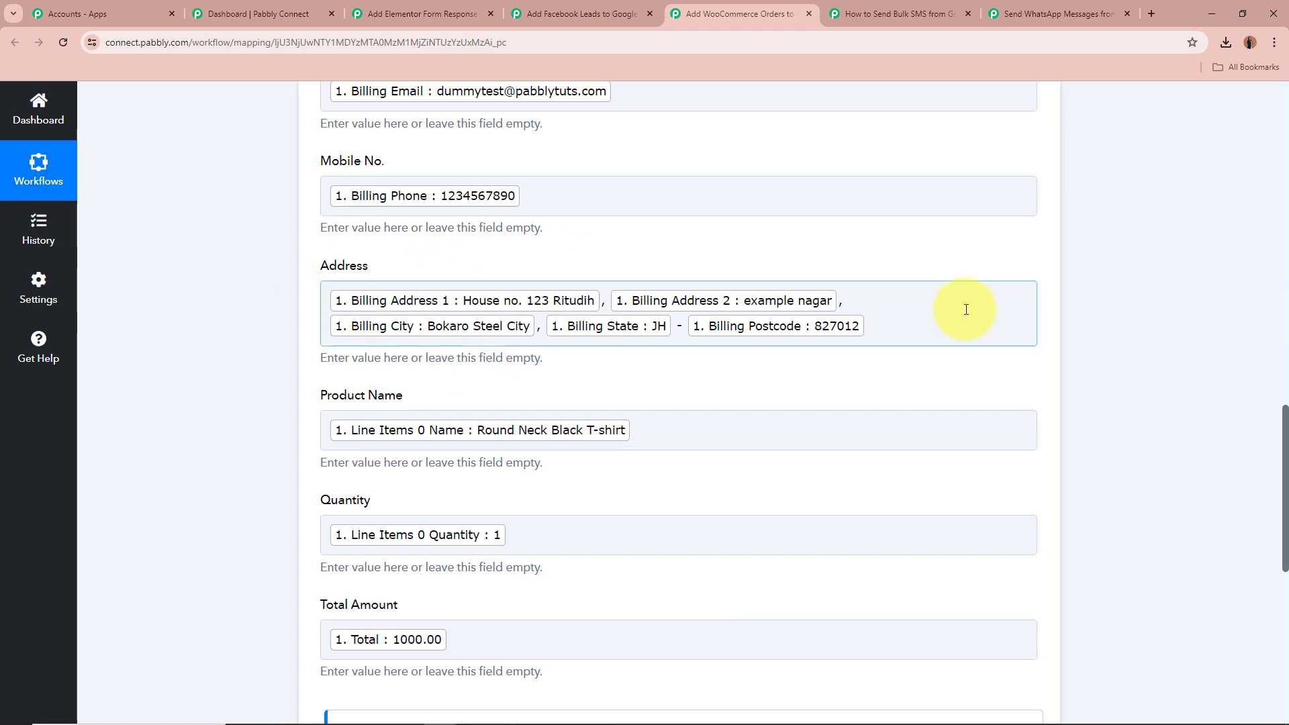
{"action": "scroll", "coordinate": [965, 309], "scroll_direction": "down", "scroll_amount": 3}
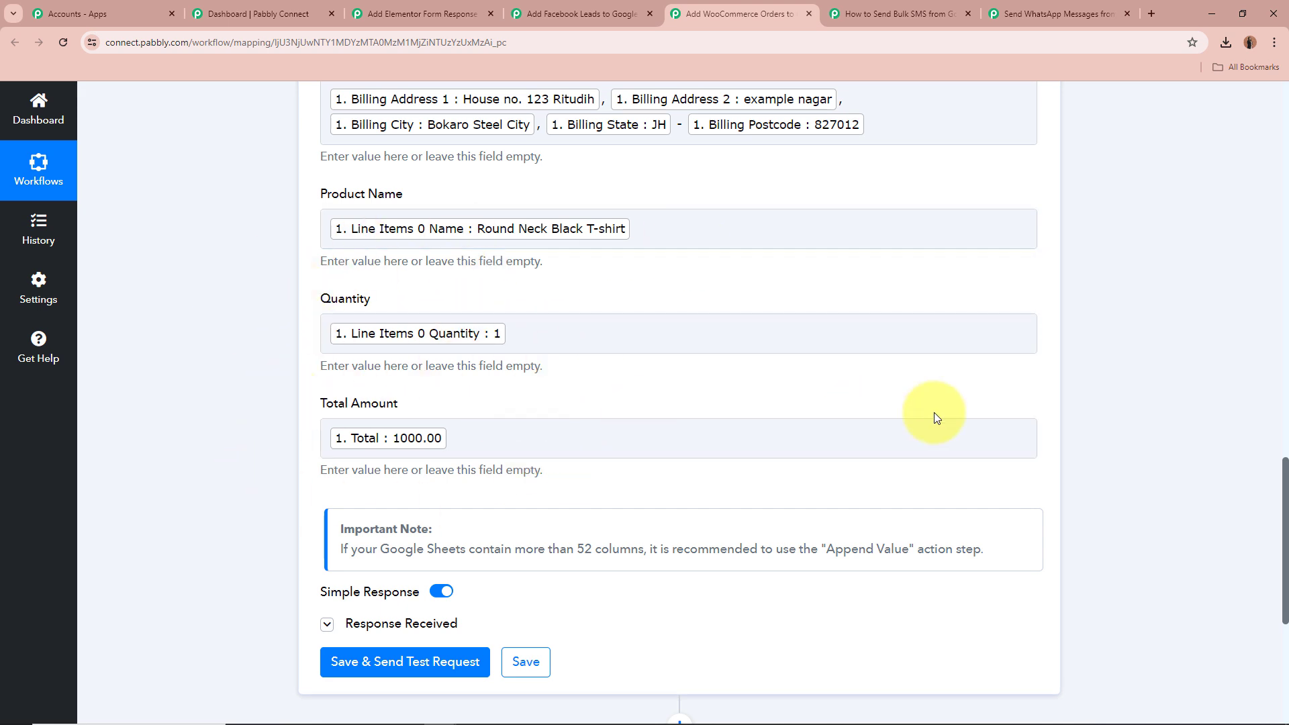
{"action": "scroll", "coordinate": [936, 418], "scroll_direction": "up", "scroll_amount": 8}
{"action": "scroll", "coordinate": [936, 418], "scroll_direction": "down", "scroll_amount": 4}
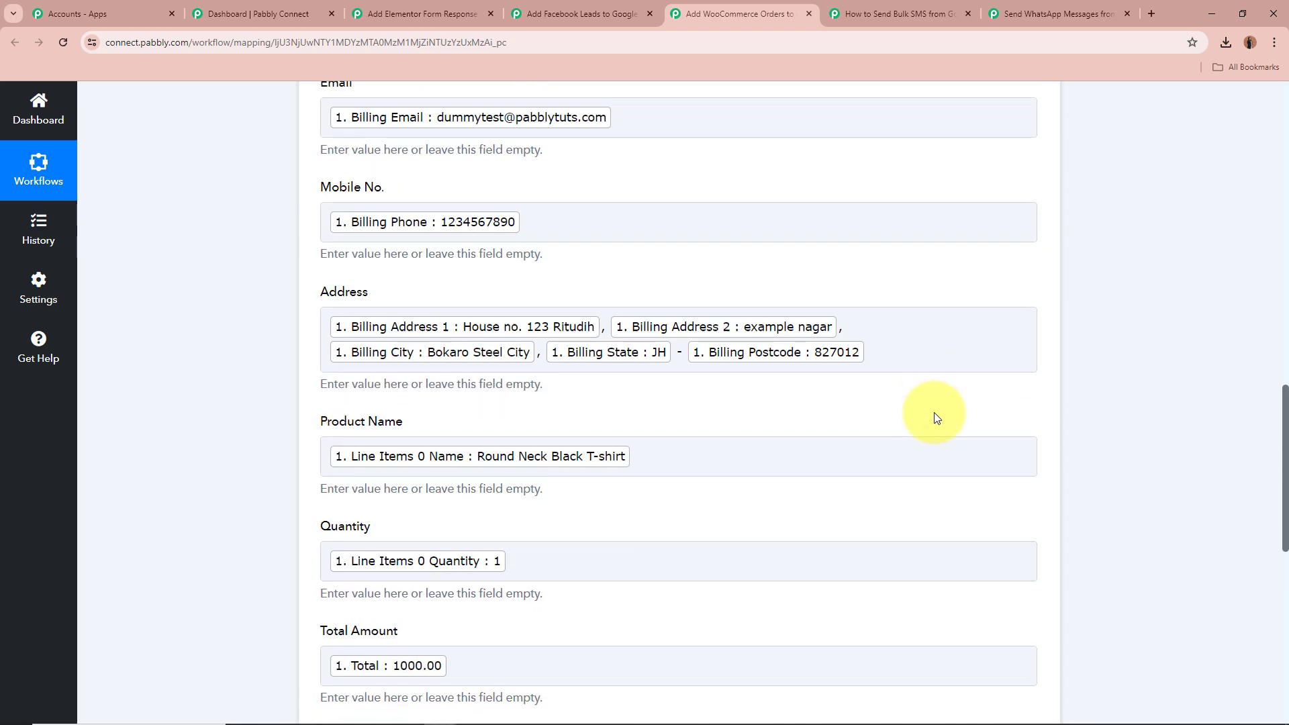
{"action": "scroll", "coordinate": [936, 418], "scroll_direction": "down", "scroll_amount": 6}
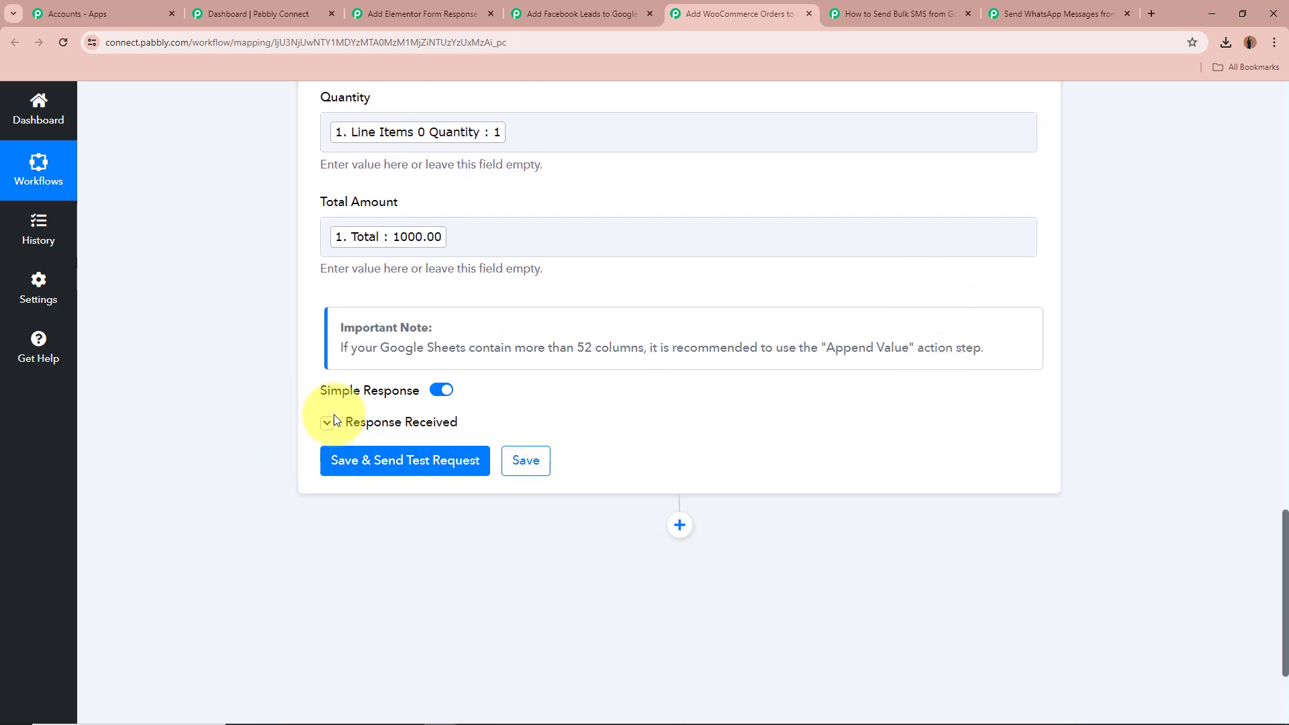
Expand the action's Response Received section to review the update results, then collapse the Google Sheets action
{"action": "left_click", "coordinate": [326, 423]}
{"action": "scroll", "coordinate": [251, 389], "scroll_direction": "down", "scroll_amount": 3}
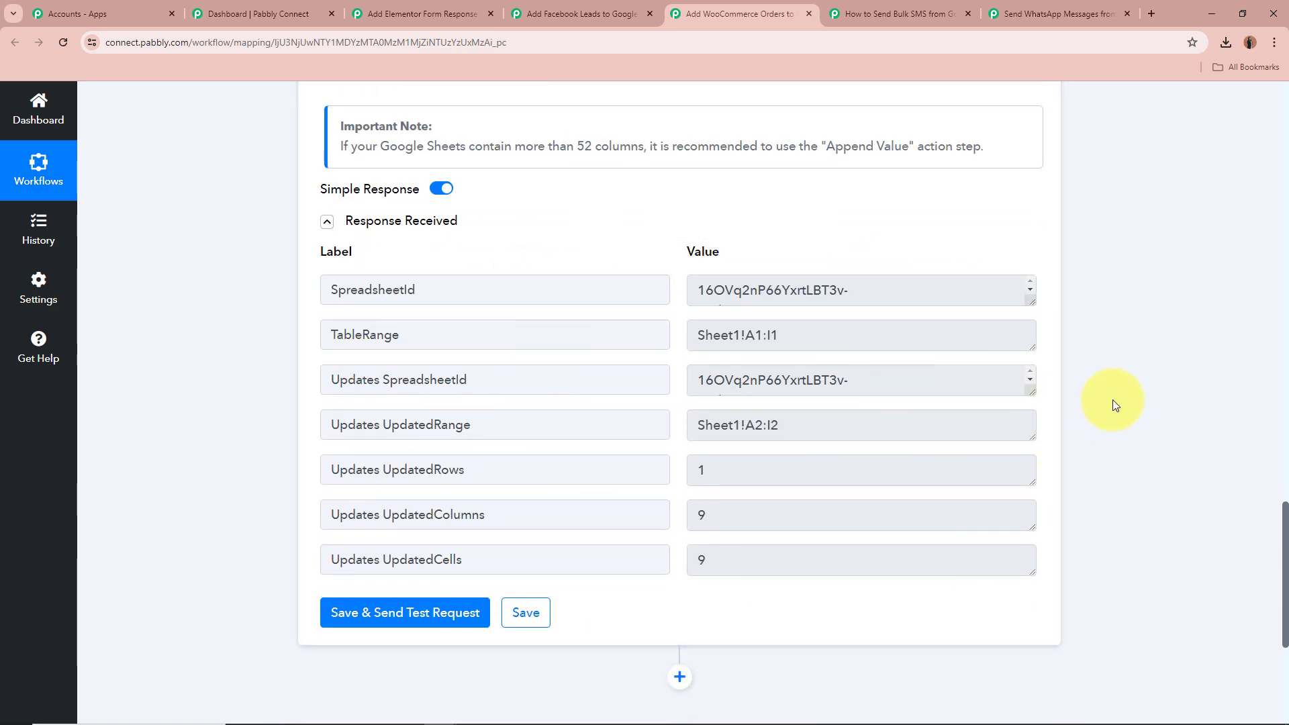
{"action": "scroll", "coordinate": [1113, 400], "scroll_direction": "up", "scroll_amount": 15}
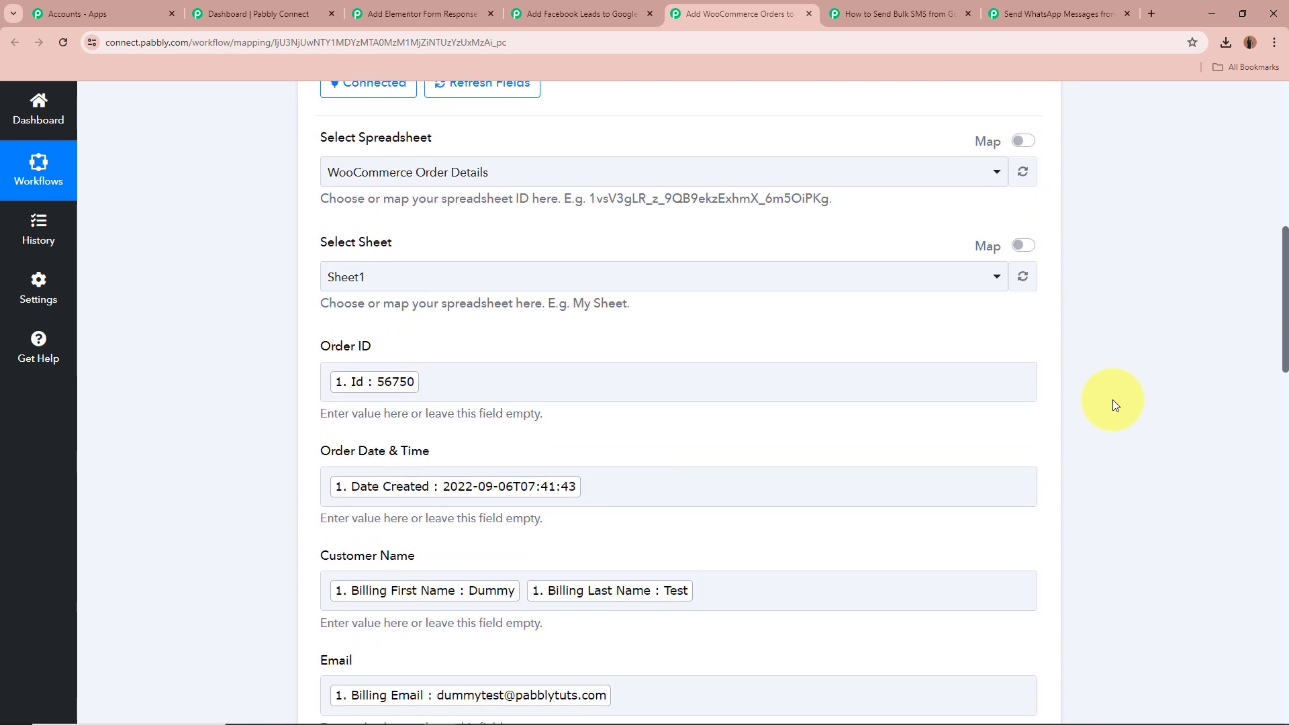
{"action": "scroll", "coordinate": [1113, 400], "scroll_direction": "up", "scroll_amount": 9}
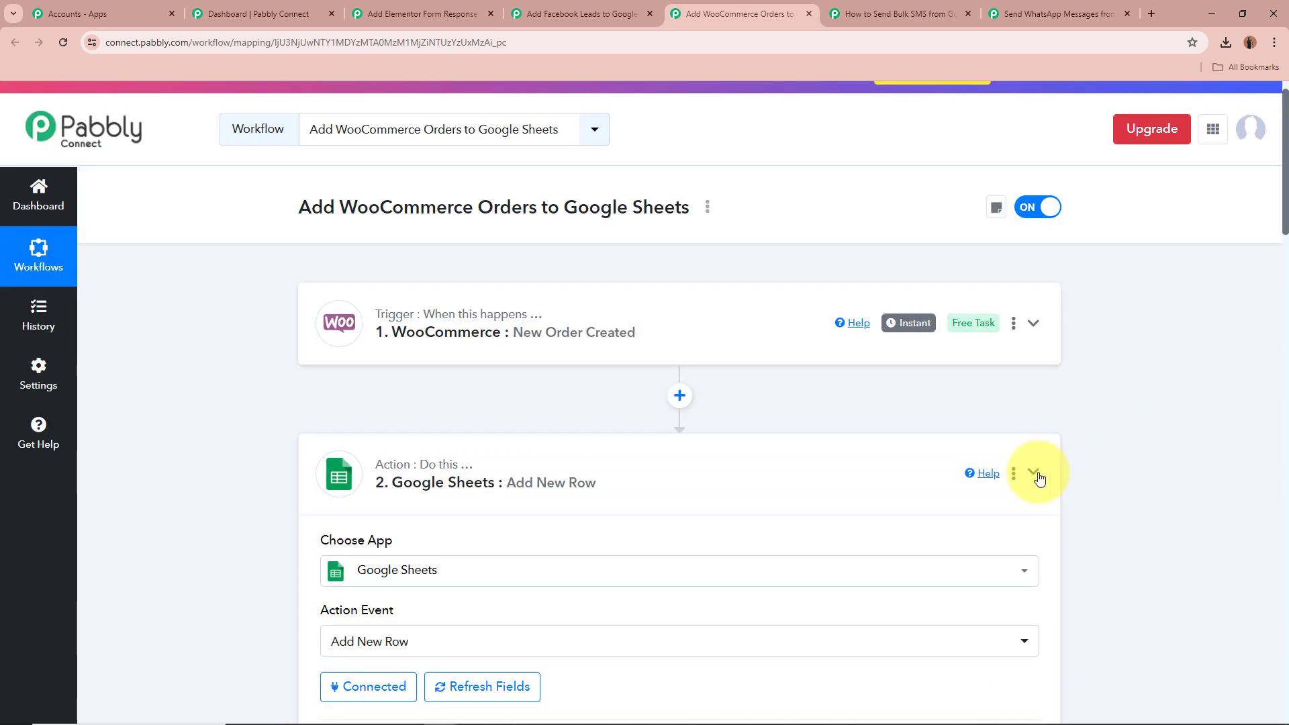
{"action": "left_click", "coordinate": [1034, 474]}
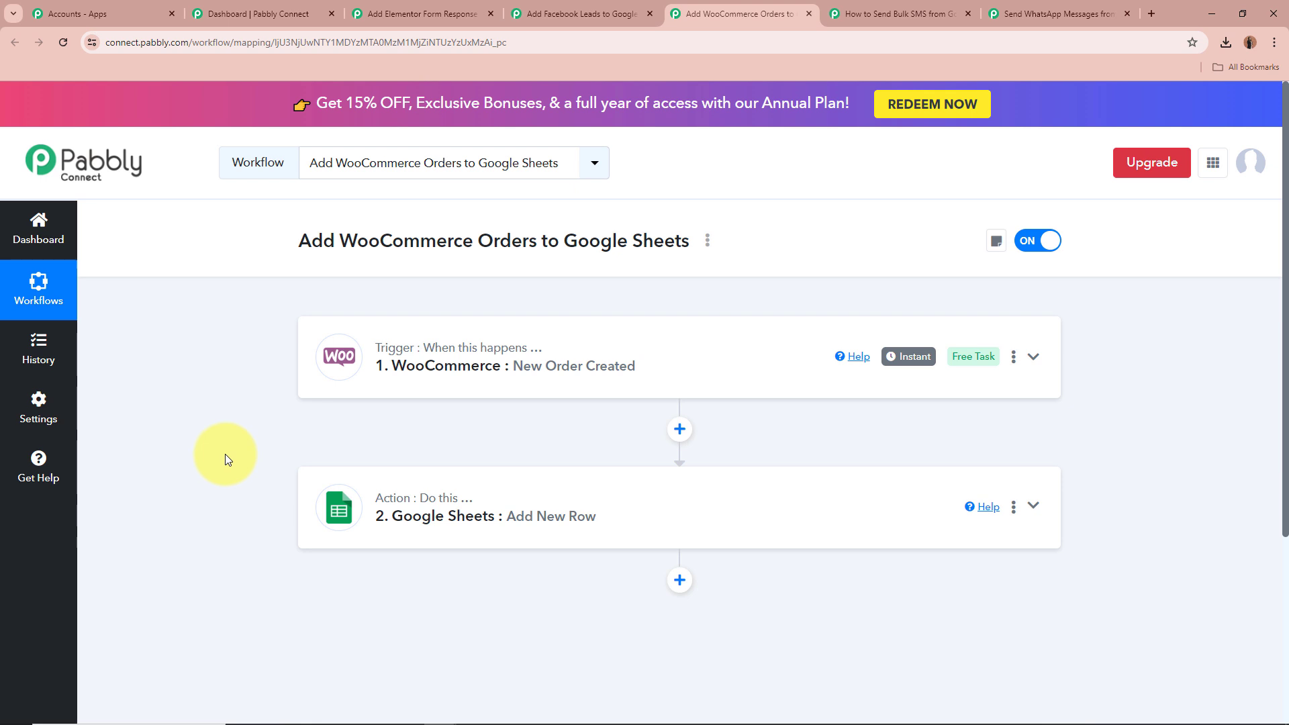
Switch to the How to Send Bulk SMS from Google Sheets workflow and expand its Schedule (Pabbly) trigger
{"action": "left_click", "coordinate": [889, 12]}
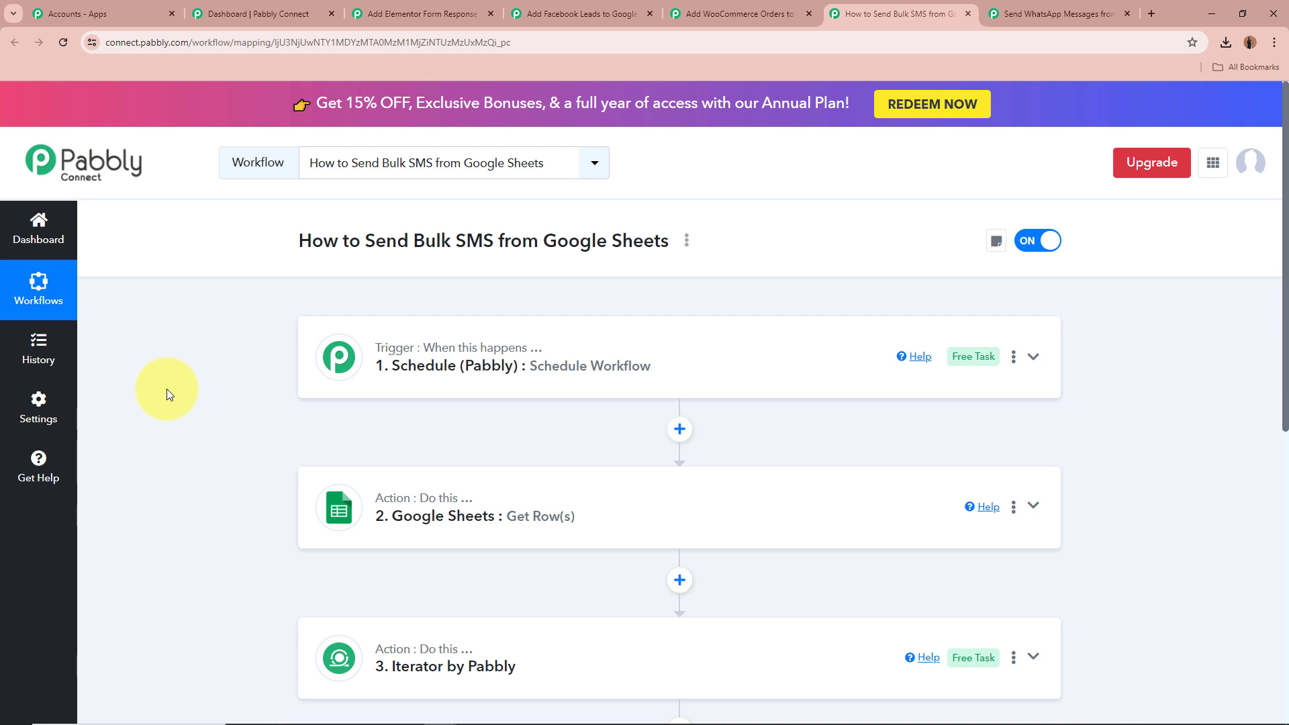
{"action": "left_click", "coordinate": [1033, 361]}
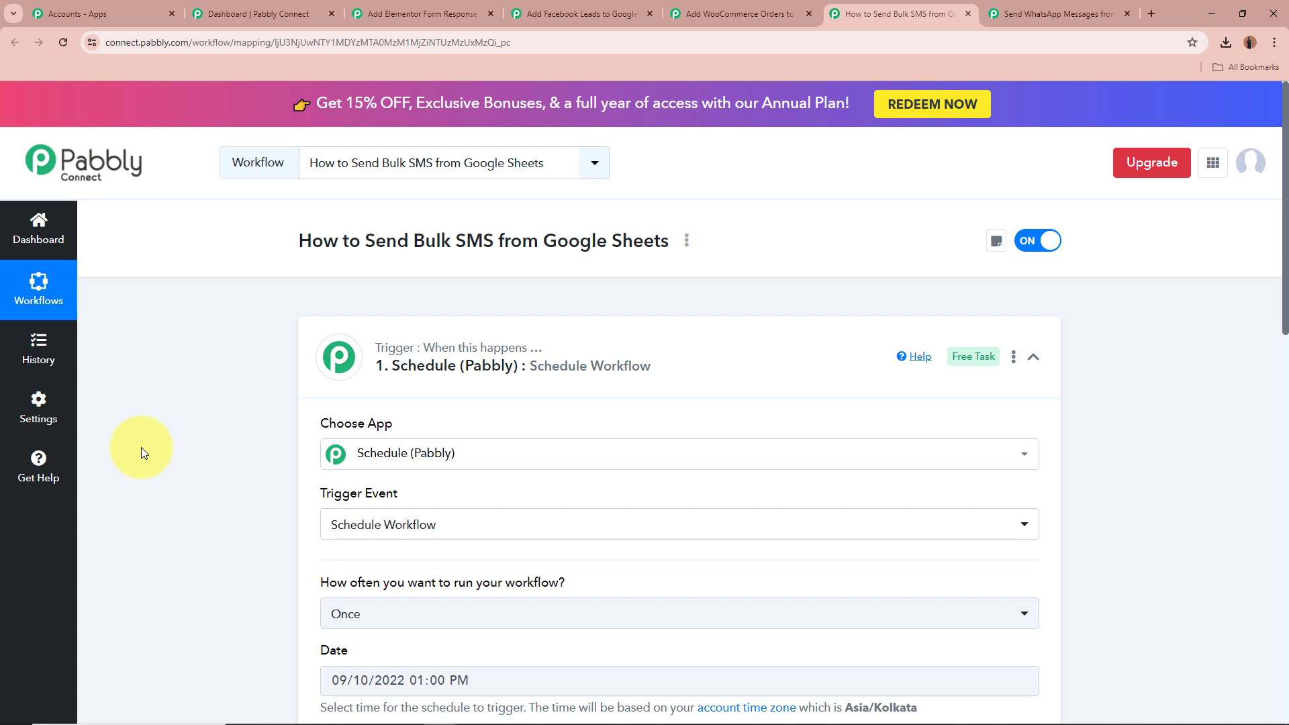
{"action": "scroll", "coordinate": [141, 447], "scroll_direction": "down", "scroll_amount": 3}
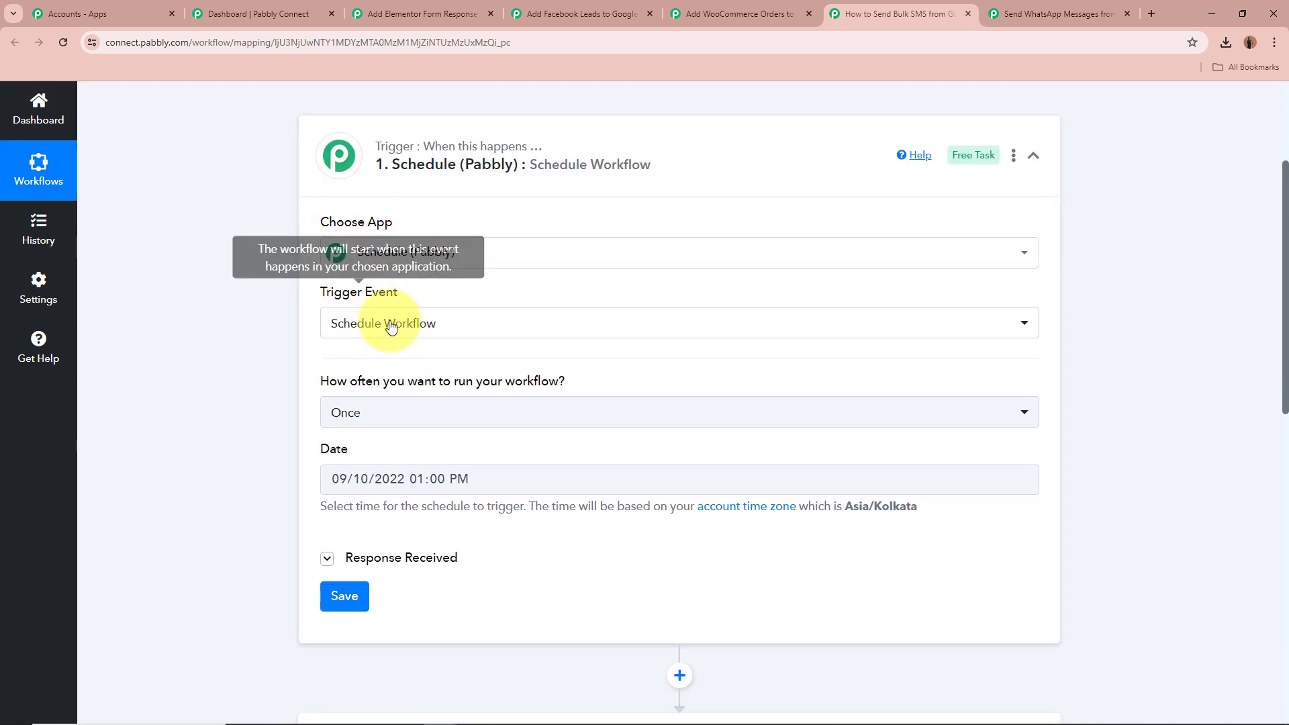
{"action": "scroll", "coordinate": [190, 396], "scroll_direction": "down", "scroll_amount": 1}
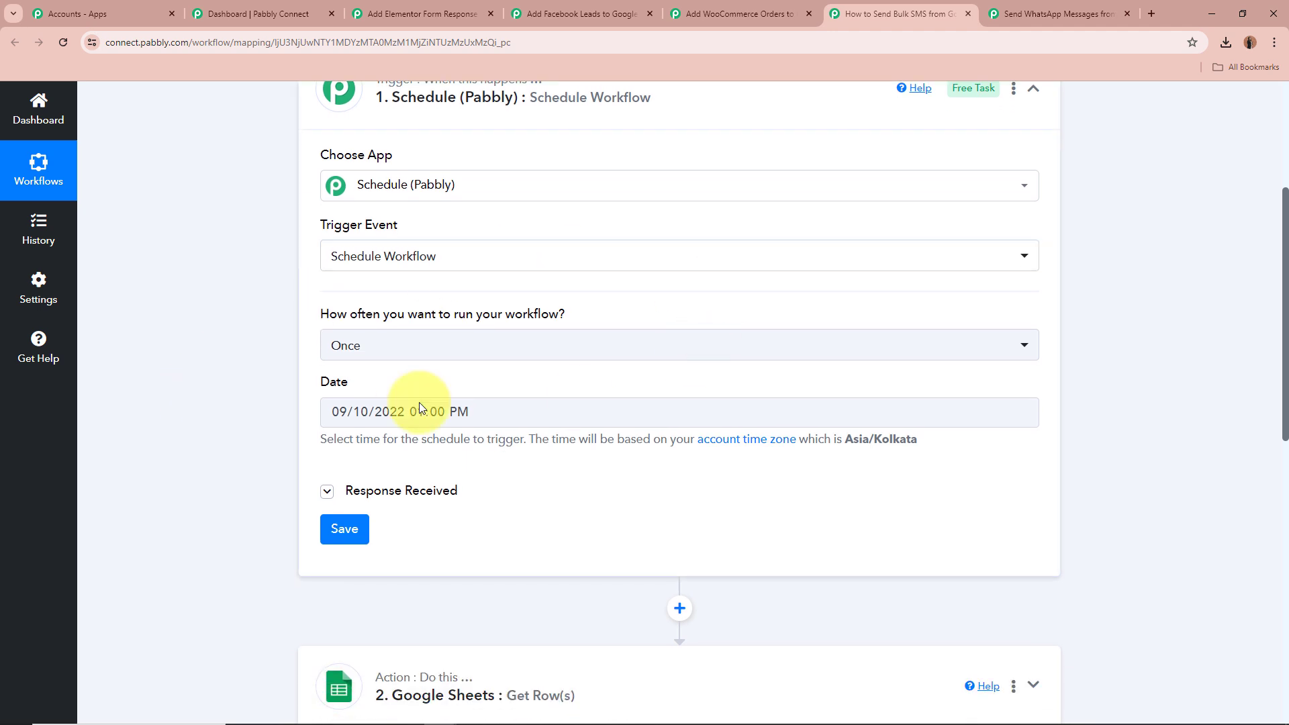
Open the trigger's run-frequency options and keep Once selected
{"action": "left_click_drag", "start_coordinate": [319, 316], "coordinate": [645, 308]}
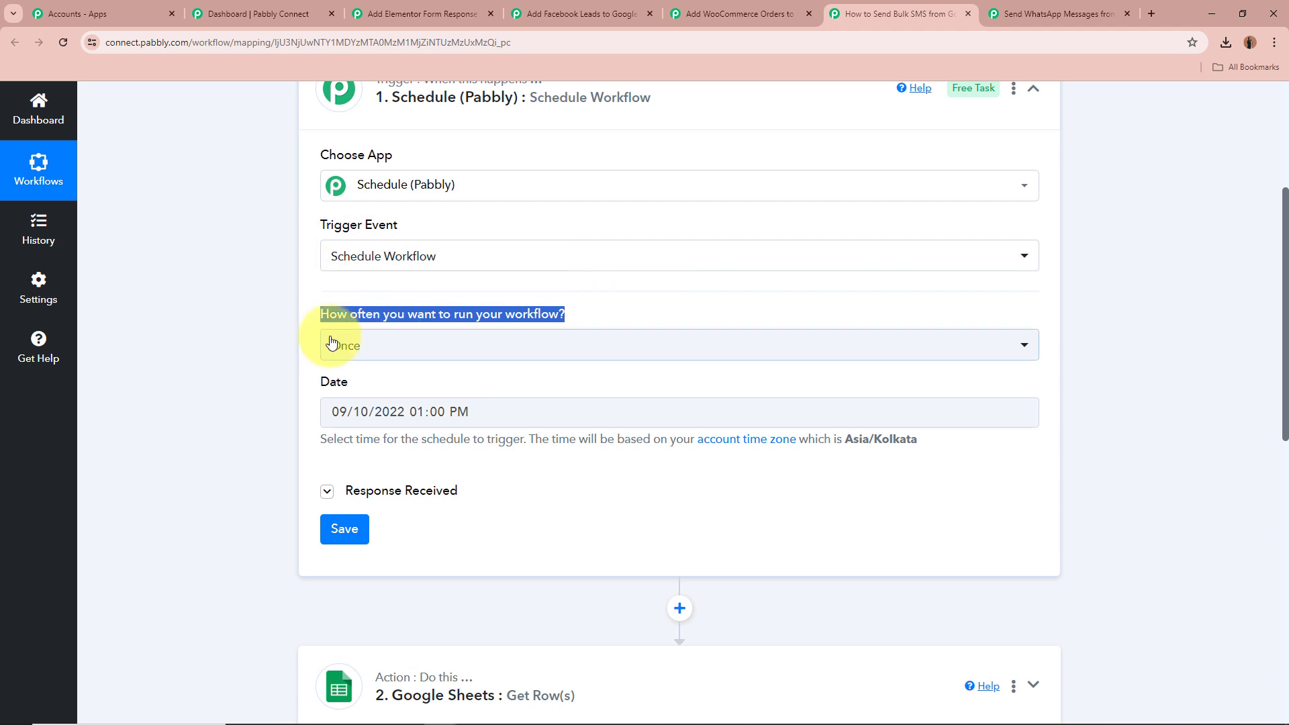
{"action": "left_click", "coordinate": [235, 341]}
{"action": "left_click", "coordinate": [480, 355]}
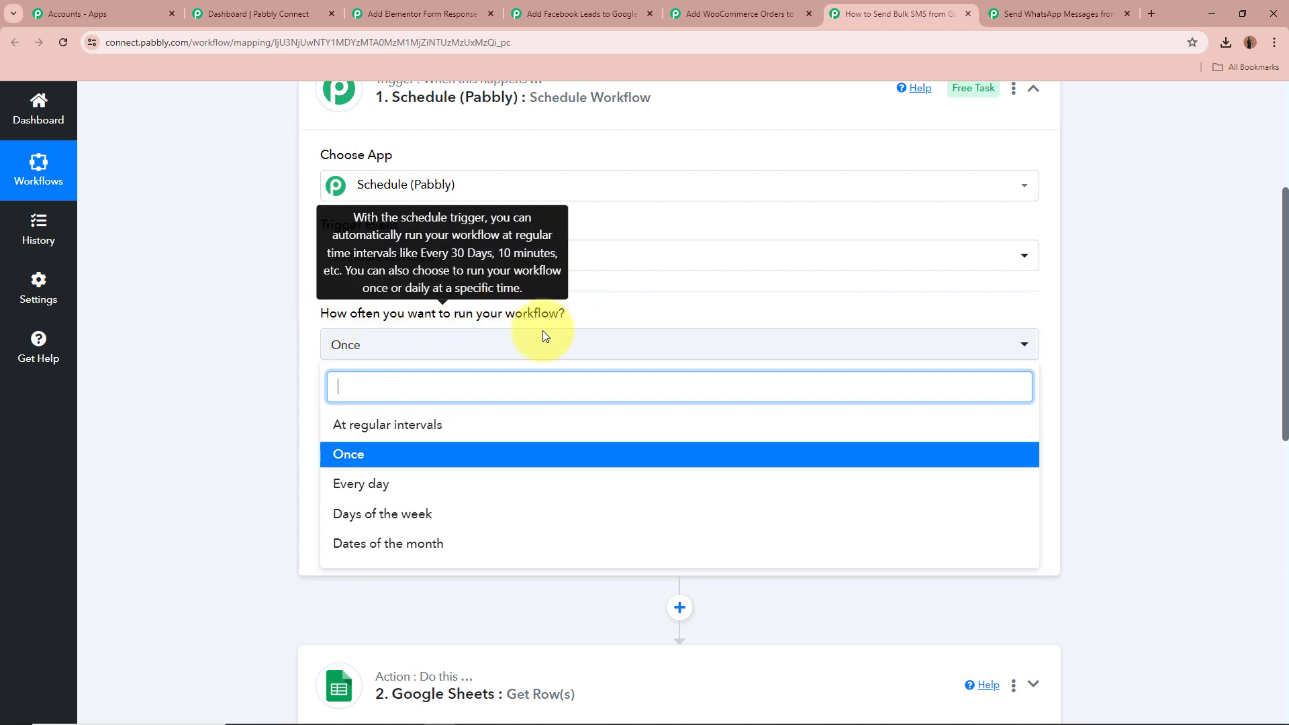
{"action": "left_click", "coordinate": [422, 454]}
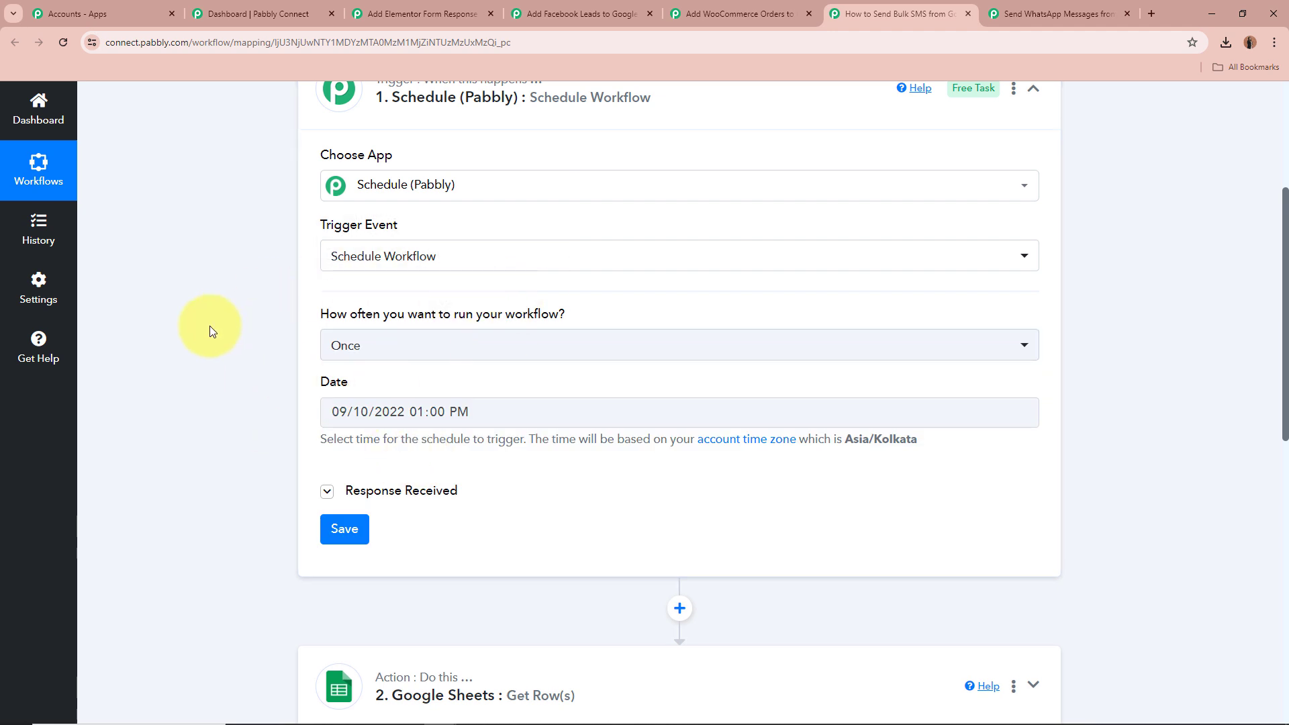
Open the date and time picker for the scheduled run, then dismiss it
{"action": "scroll", "coordinate": [209, 324], "scroll_direction": "down", "scroll_amount": 1}
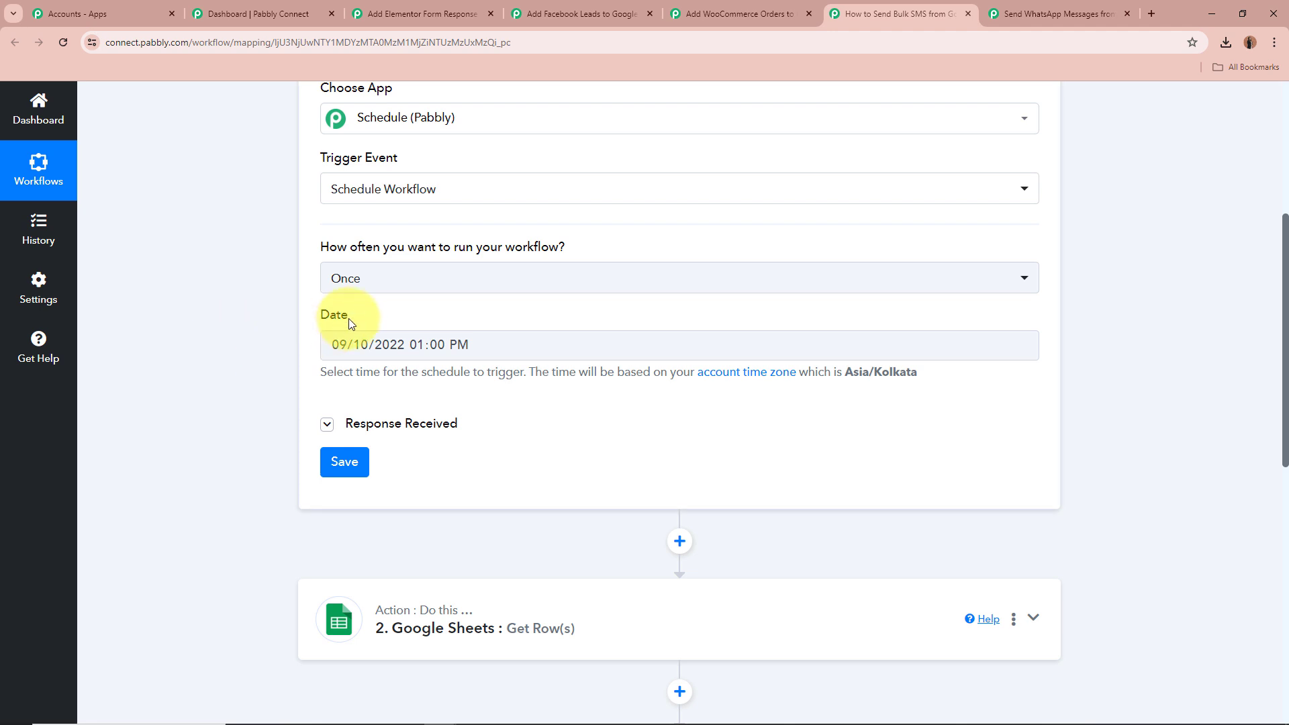
{"action": "left_click_drag", "start_coordinate": [351, 319], "coordinate": [294, 314]}
{"action": "left_click", "coordinate": [248, 314]}
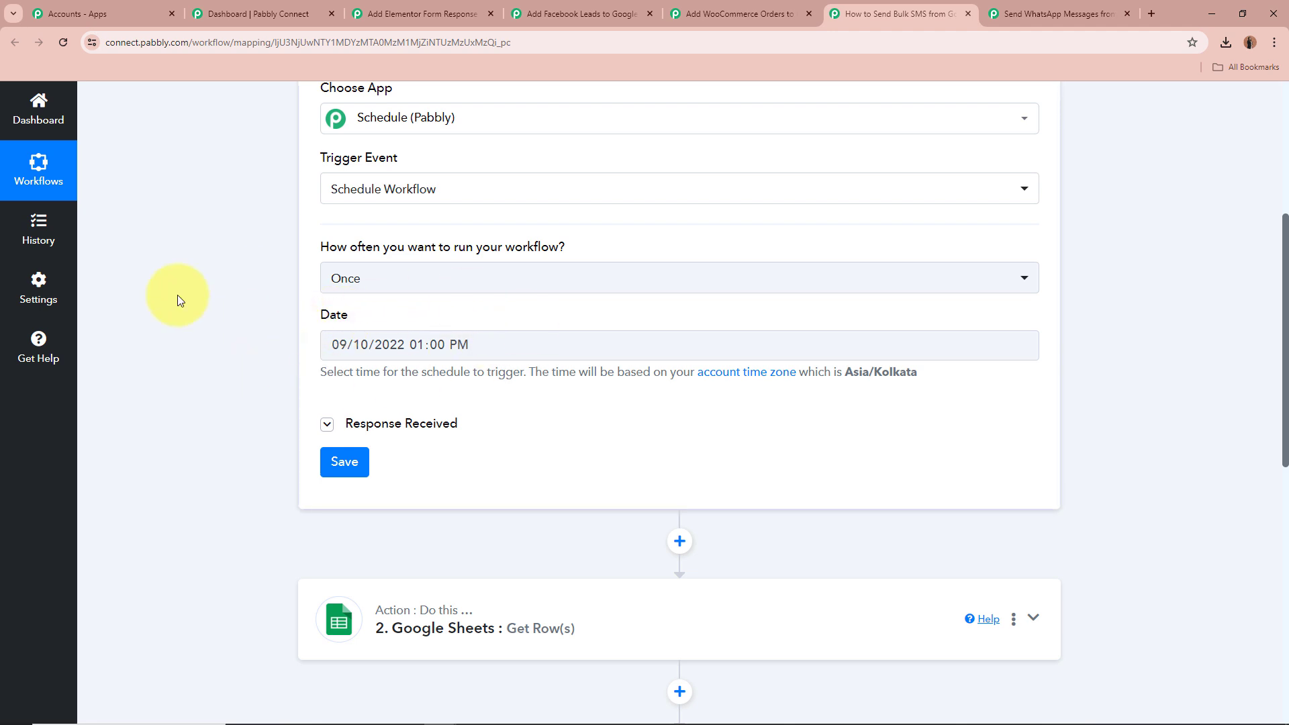
{"action": "left_click", "coordinate": [374, 342]}
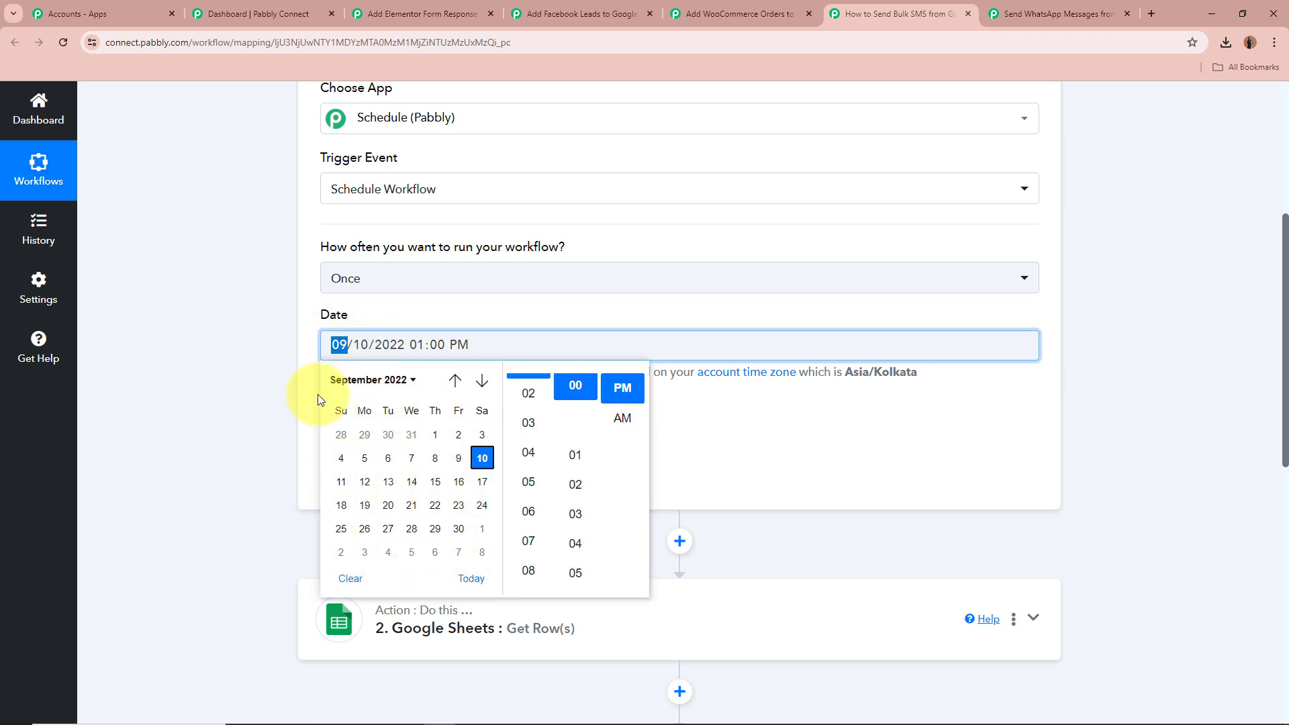
{"action": "left_click", "coordinate": [239, 373]}
{"action": "scroll", "coordinate": [547, 365], "scroll_direction": "up", "scroll_amount": 2}
{"action": "scroll", "coordinate": [554, 367], "scroll_direction": "down", "scroll_amount": 2}
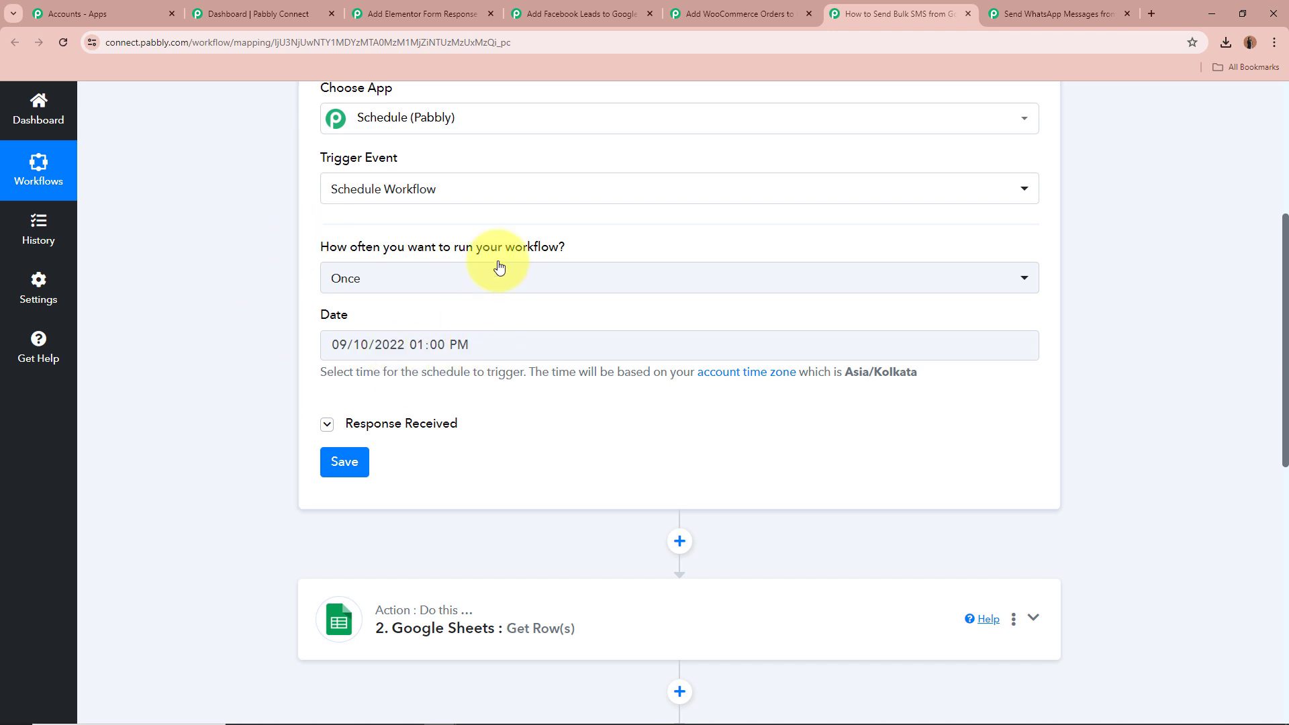
Expand the trigger's Response Received section and go over the frequency, Date and Local Time values
{"action": "scroll", "coordinate": [272, 285], "scroll_direction": "down", "scroll_amount": 1}
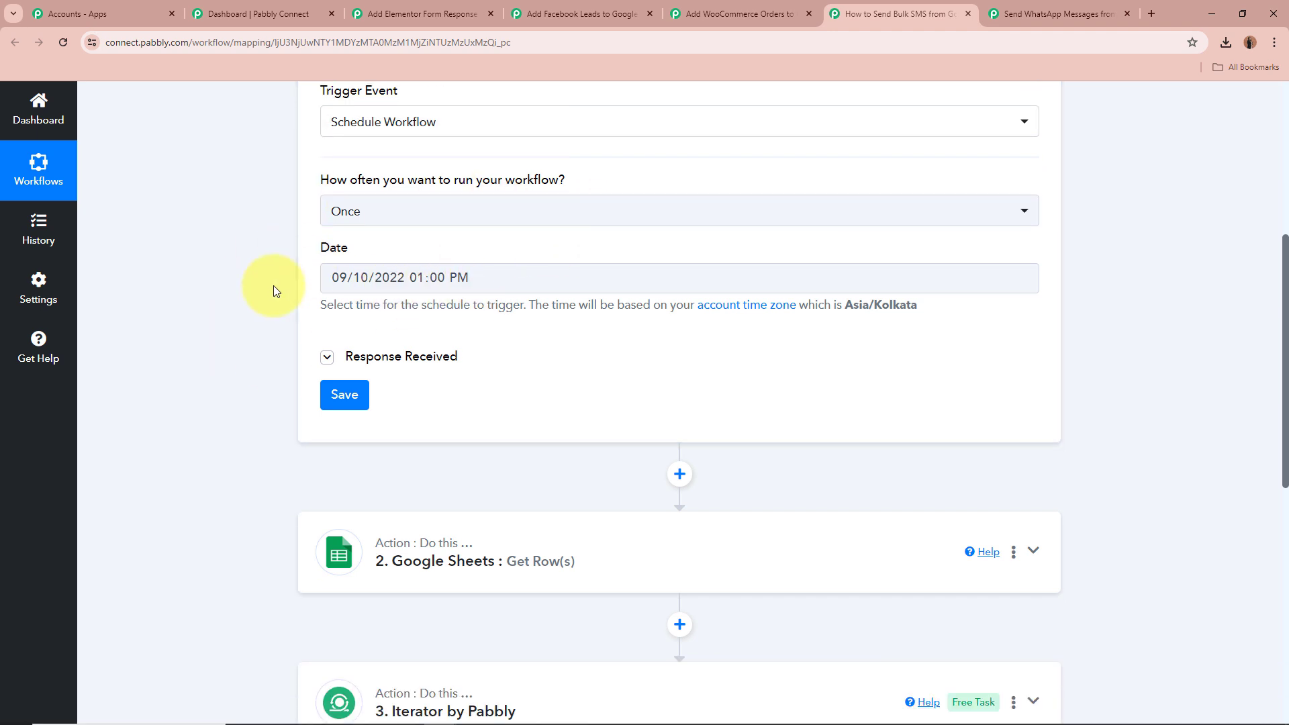
{"action": "left_click", "coordinate": [325, 357]}
{"action": "scroll", "coordinate": [321, 360], "scroll_direction": "down", "scroll_amount": 2}
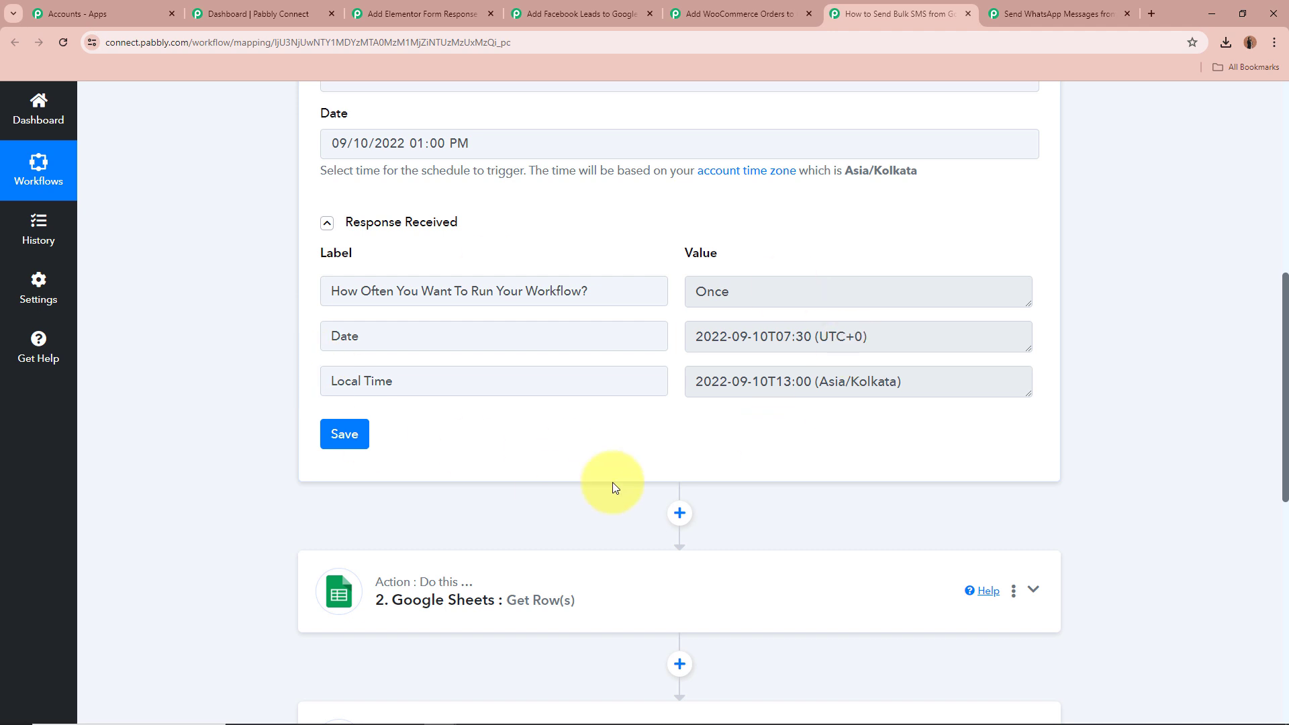
{"action": "left_click", "coordinate": [368, 294]}
{"action": "left_click_drag", "start_coordinate": [368, 294], "coordinate": [664, 294]}
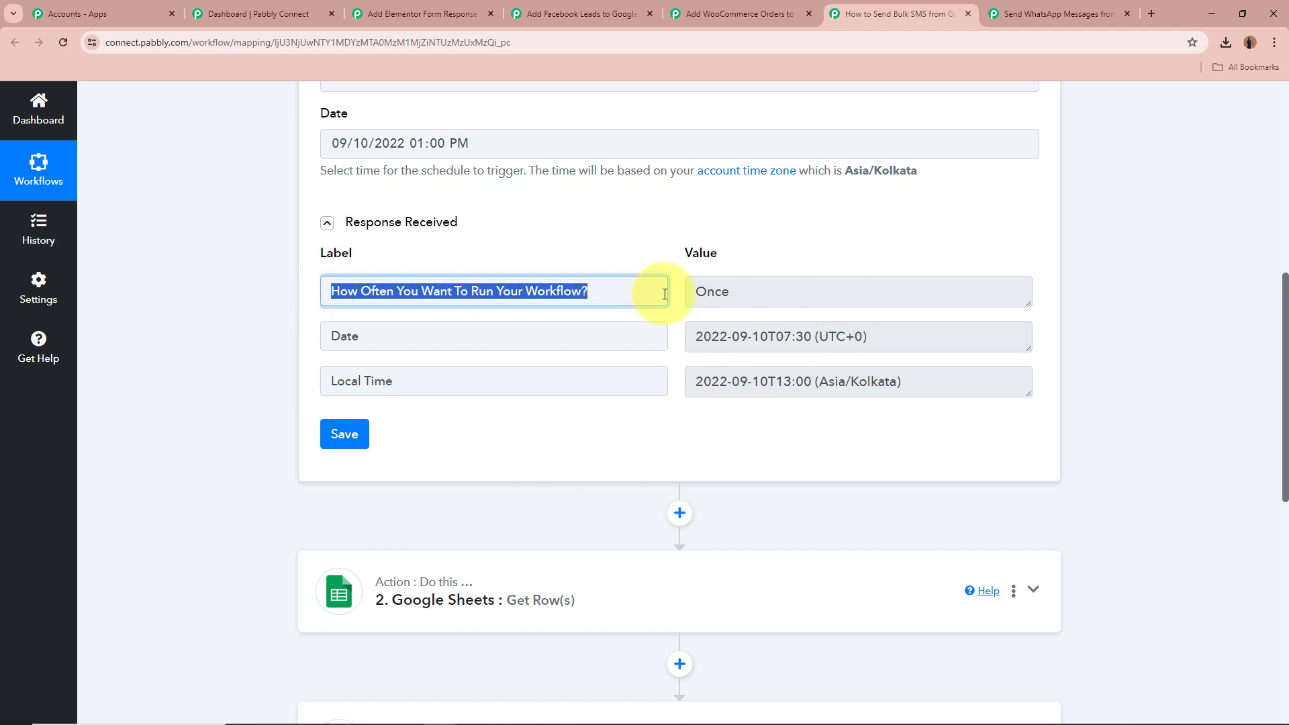
{"action": "left_click_drag", "start_coordinate": [805, 290], "coordinate": [641, 290]}
{"action": "left_click_drag", "start_coordinate": [330, 343], "coordinate": [406, 360]}
{"action": "left_click", "coordinate": [951, 331]}
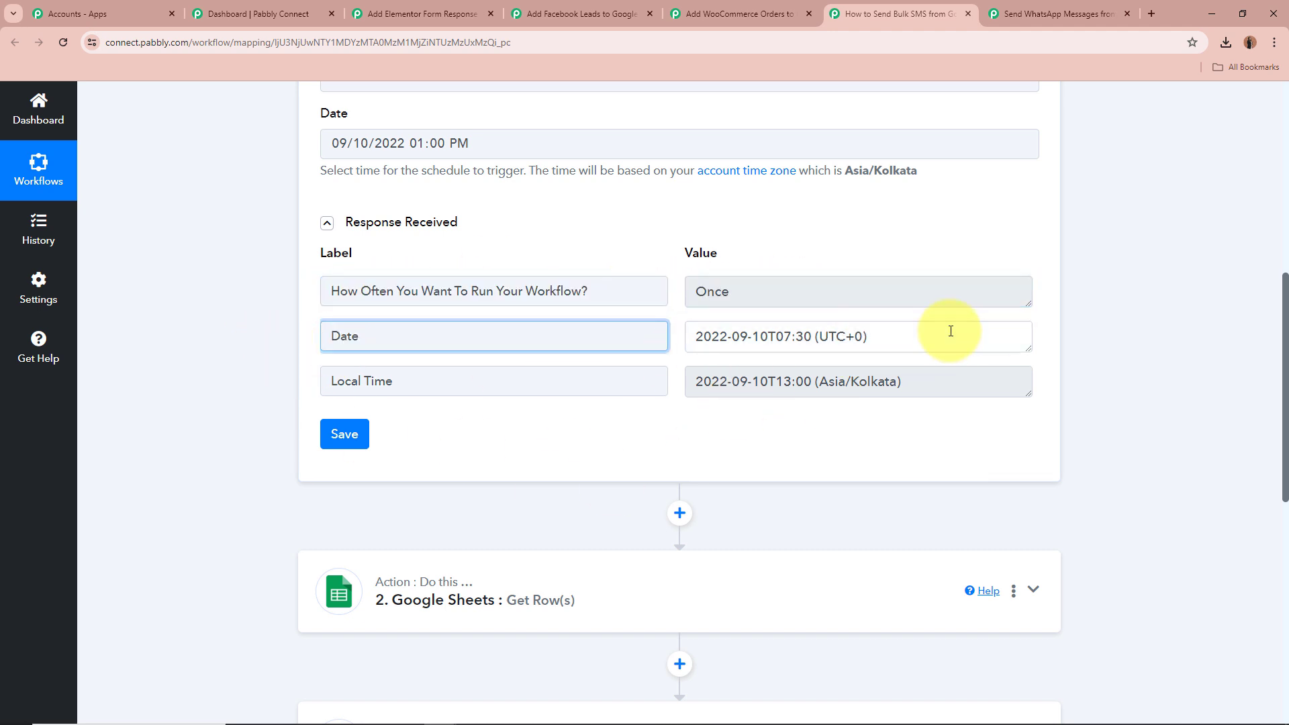
{"action": "left_click_drag", "start_coordinate": [950, 331], "coordinate": [610, 337]}
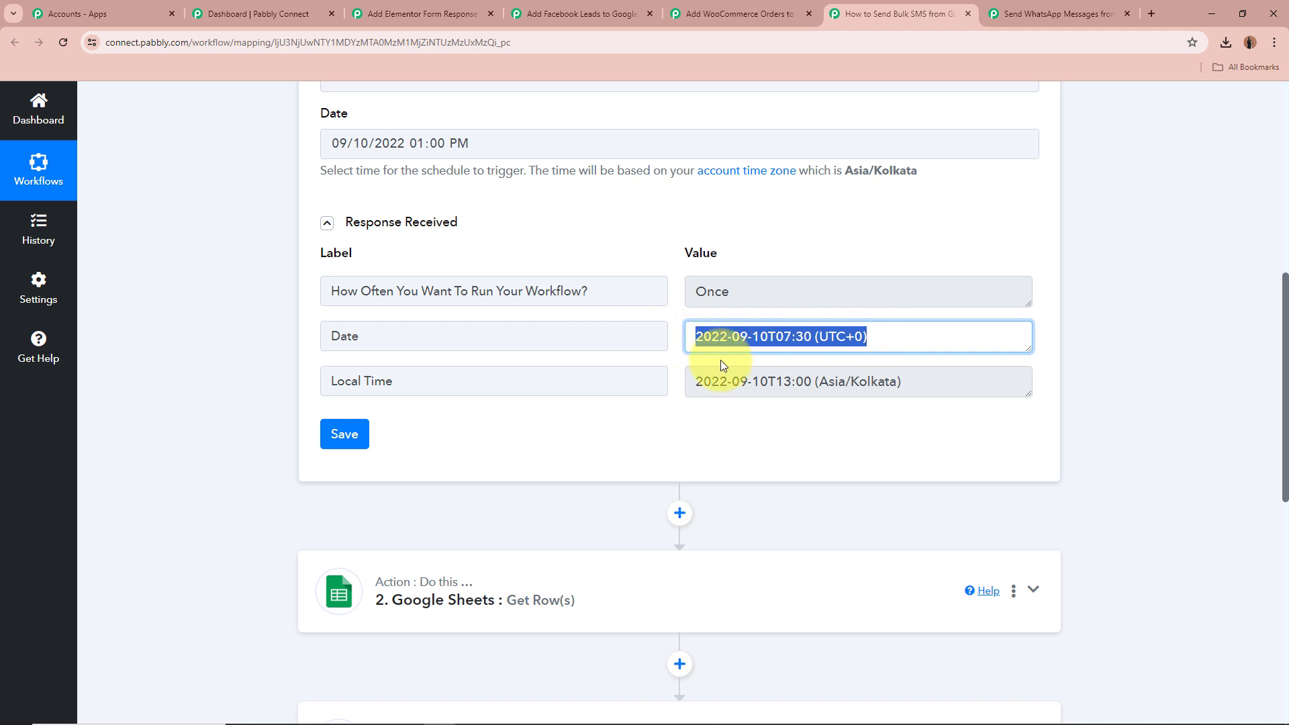
{"action": "left_click_drag", "start_coordinate": [658, 381], "coordinate": [302, 383]}
{"action": "left_click_drag", "start_coordinate": [909, 383], "coordinate": [567, 403]}
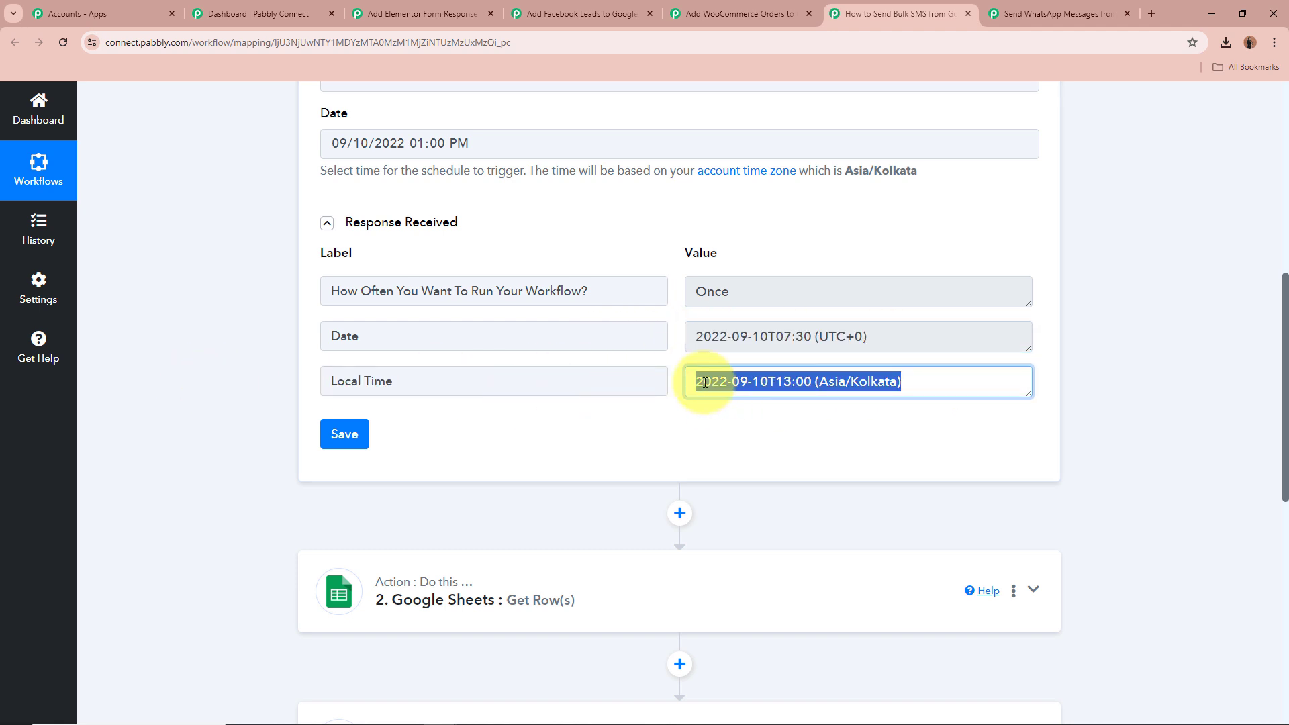
{"action": "left_click", "coordinate": [1136, 384]}
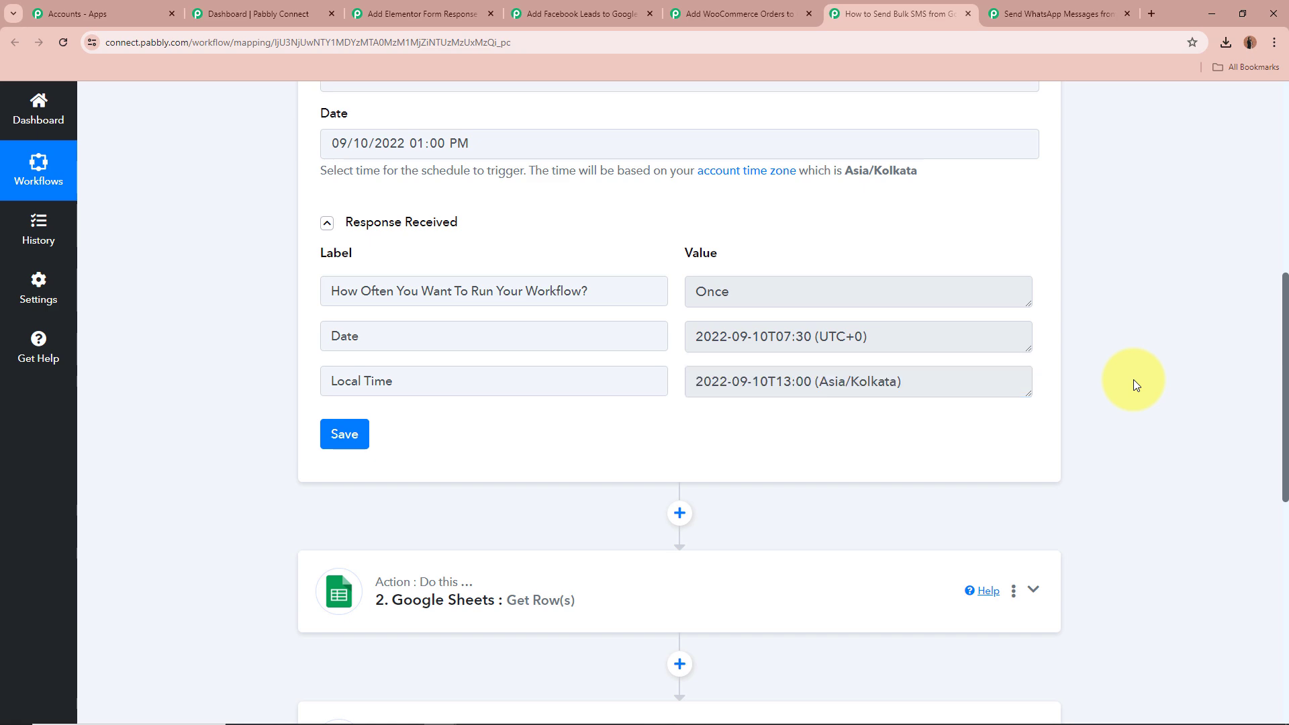
Collapse the Schedule trigger and expand the Google Sheets Get Row(s) action to review its spreadsheet, sheet and range
{"action": "scroll", "coordinate": [1220, 380], "scroll_direction": "up", "scroll_amount": 8}
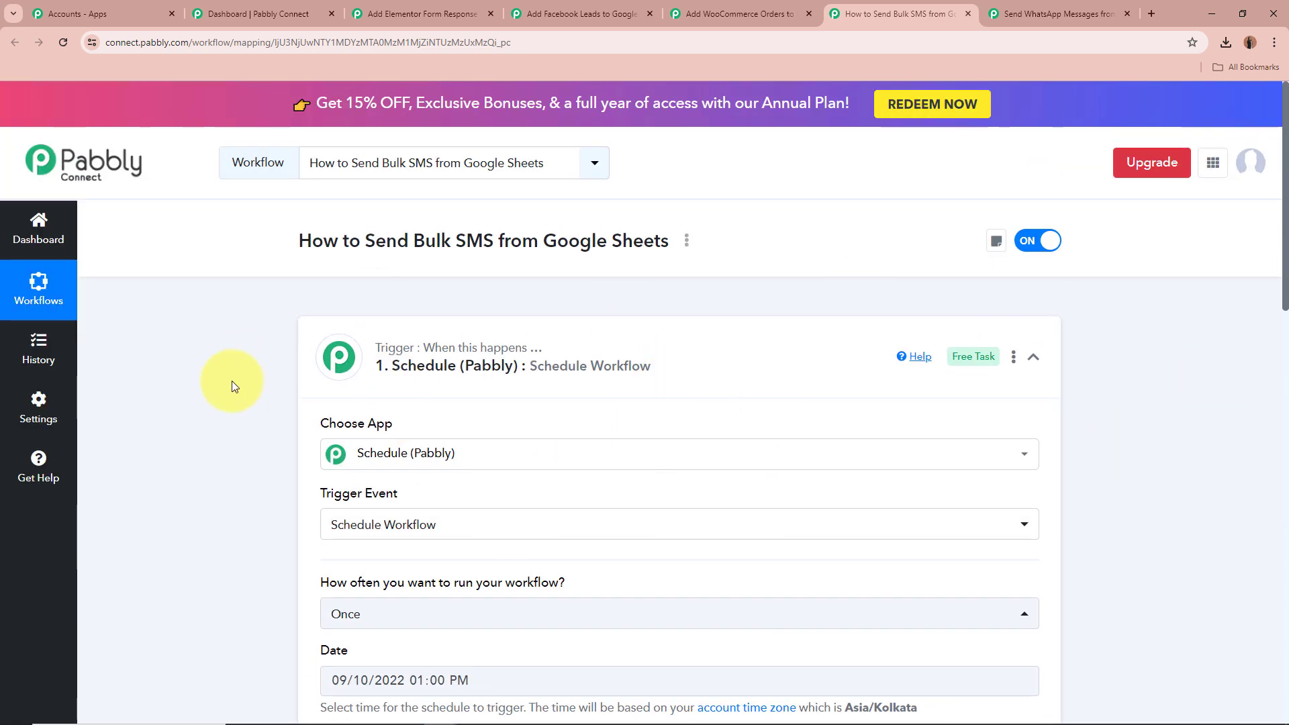
{"action": "left_click", "coordinate": [706, 367]}
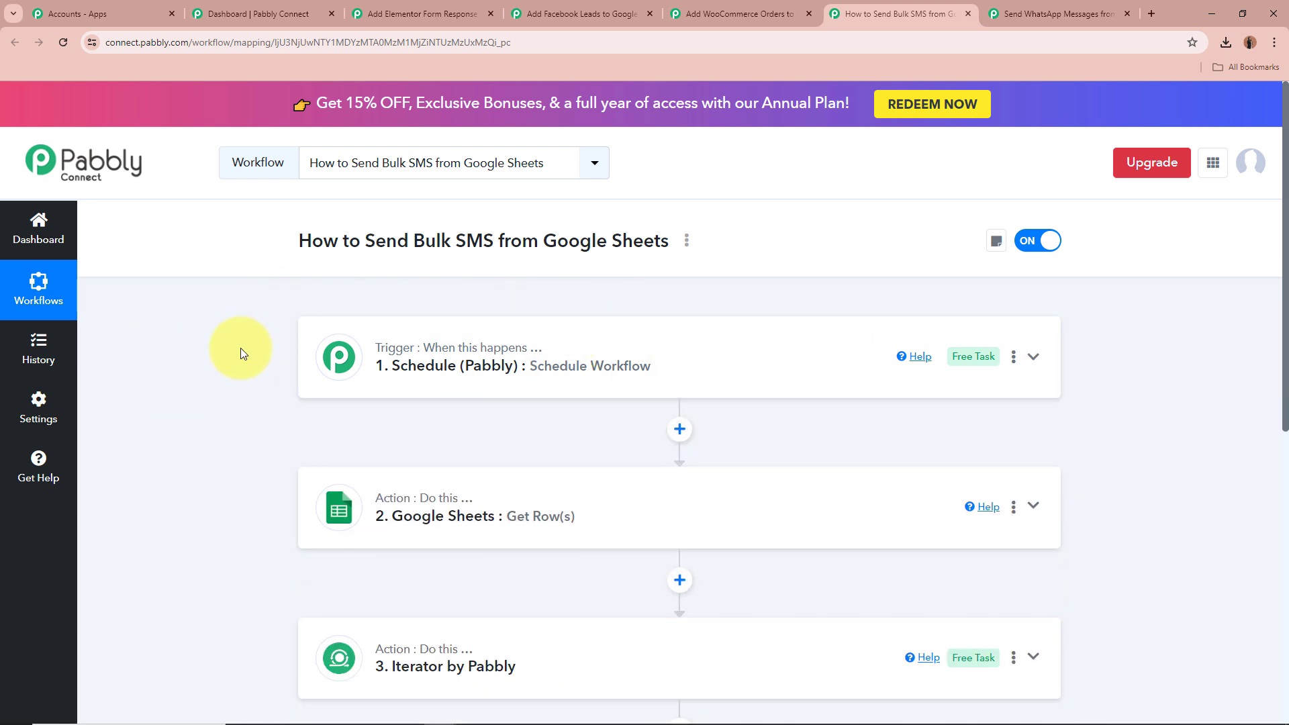
{"action": "scroll", "coordinate": [240, 348], "scroll_direction": "down", "scroll_amount": 2}
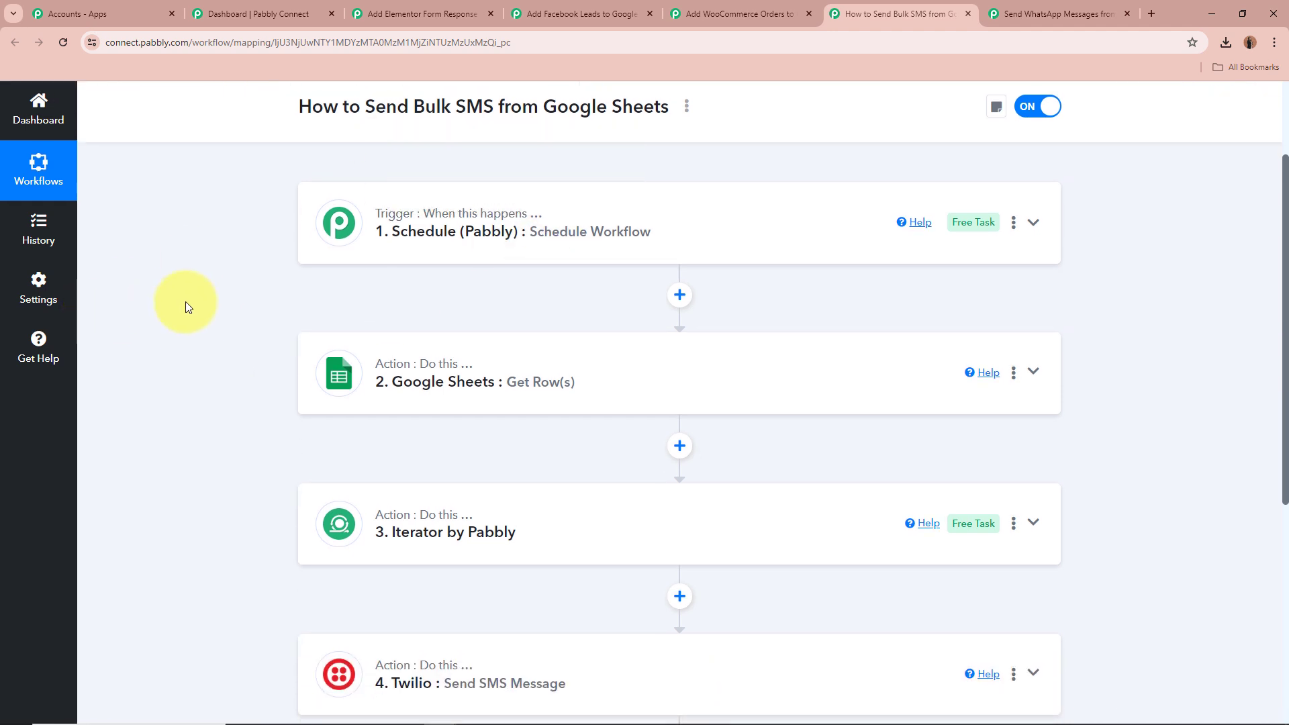
{"action": "scroll", "coordinate": [186, 303], "scroll_direction": "down", "scroll_amount": 1}
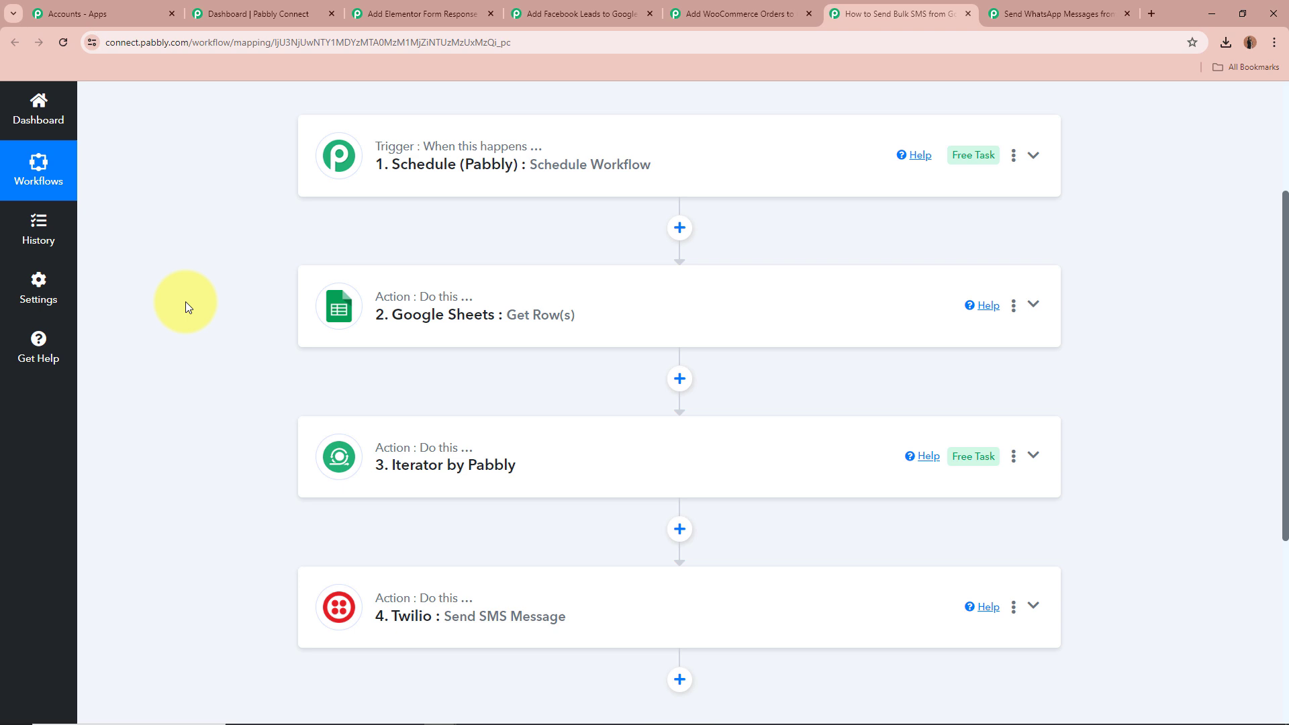
{"action": "left_click", "coordinate": [1035, 306]}
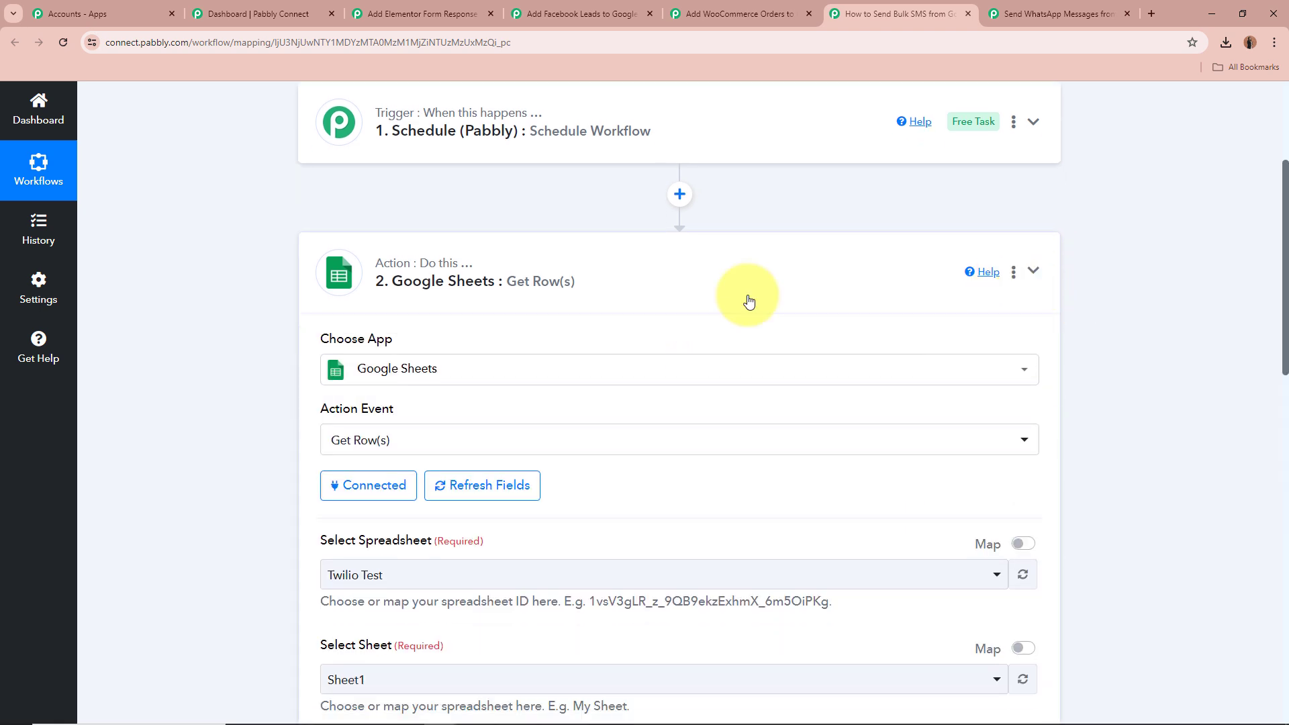
{"action": "scroll", "coordinate": [238, 320], "scroll_direction": "down", "scroll_amount": 2}
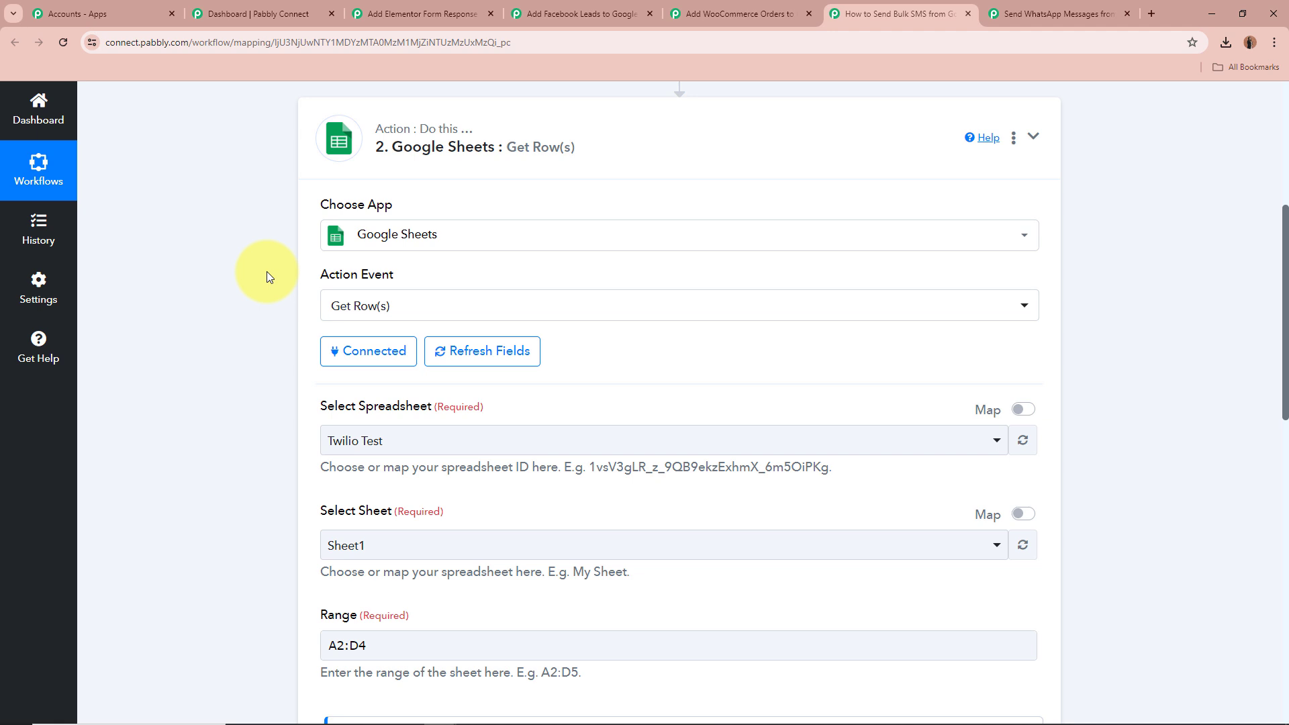
Examine the Google Sheets Get Row(s) Range field and its example note
{"action": "scroll", "coordinate": [267, 271], "scroll_direction": "down", "scroll_amount": 3}
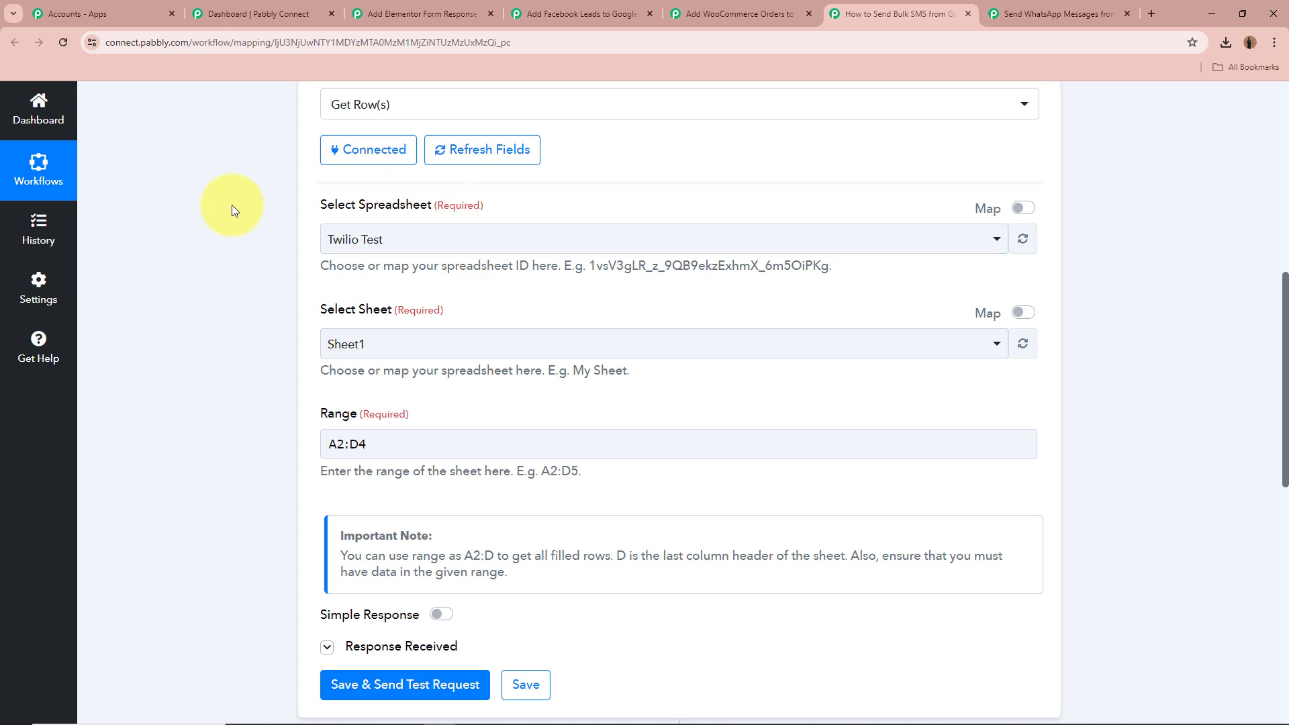
{"action": "scroll", "coordinate": [232, 204], "scroll_direction": "down", "scroll_amount": 1}
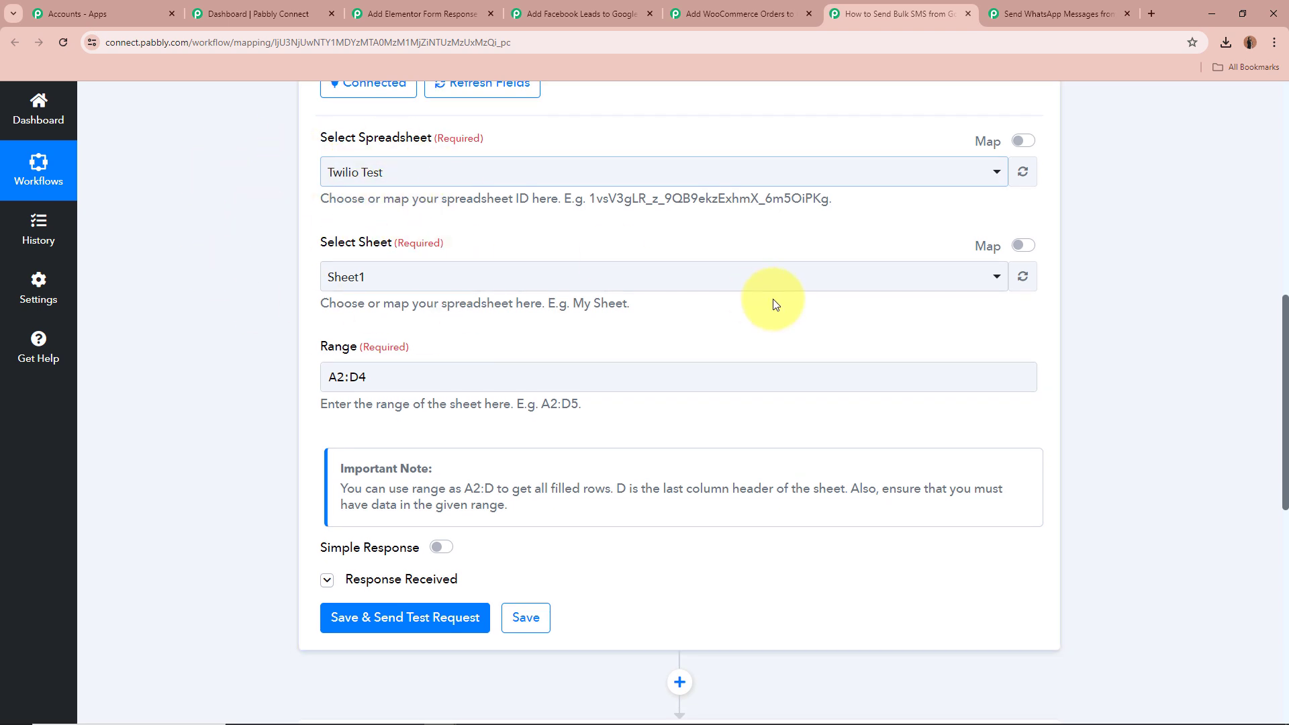
{"action": "scroll", "coordinate": [172, 279], "scroll_direction": "down", "scroll_amount": 1}
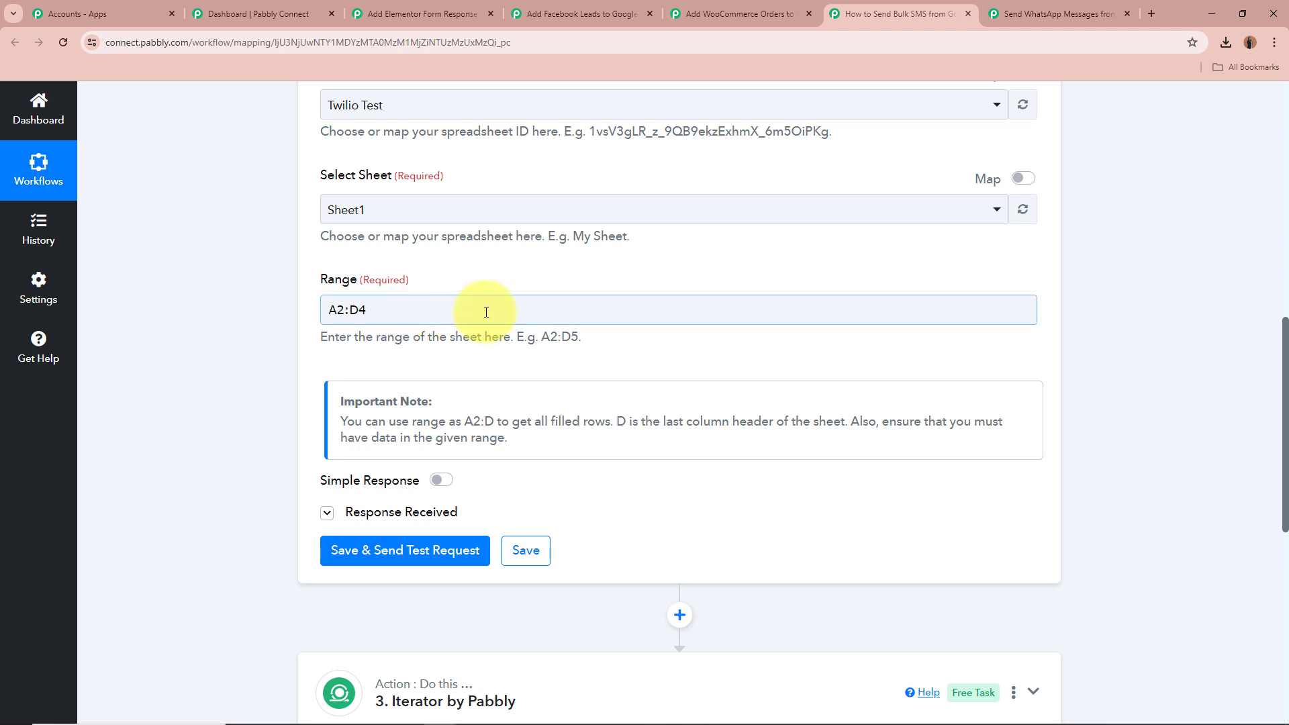
{"action": "left_click_drag", "start_coordinate": [488, 311], "coordinate": [340, 309]}
{"action": "left_click", "coordinate": [187, 296]}
{"action": "left_click", "coordinate": [452, 300]}
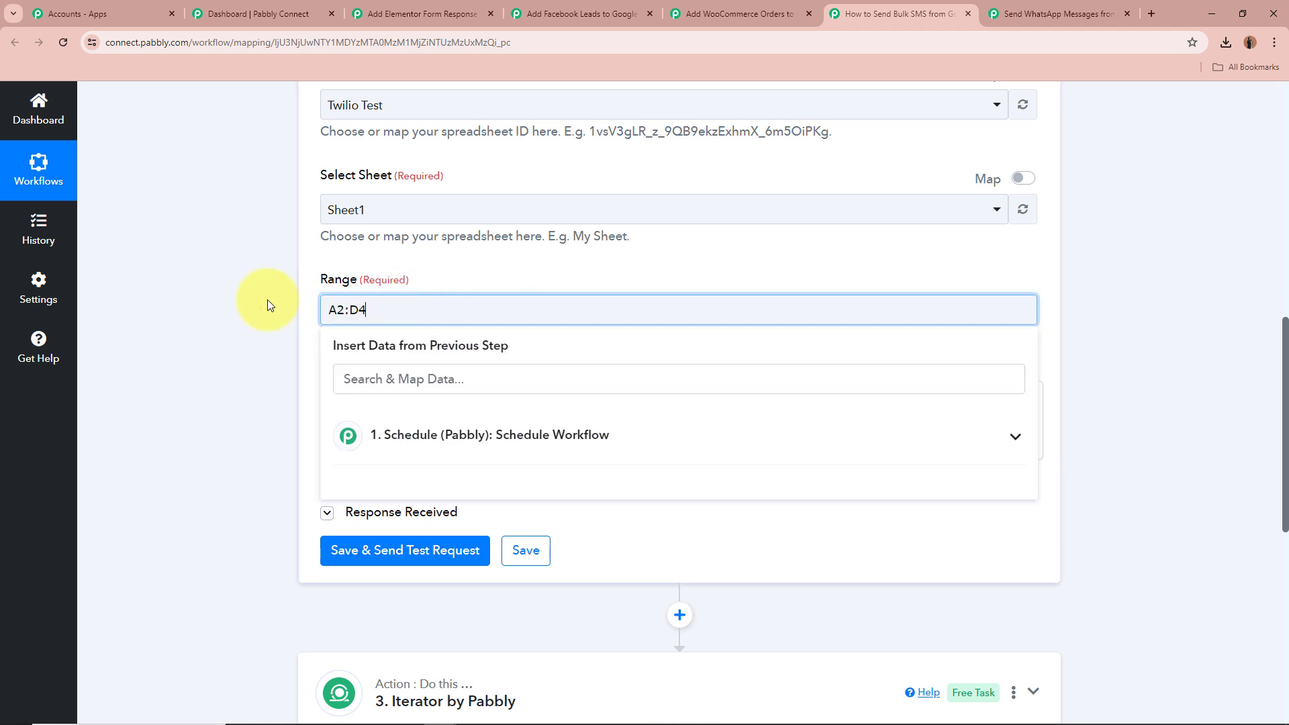
{"action": "left_click", "coordinate": [196, 296]}
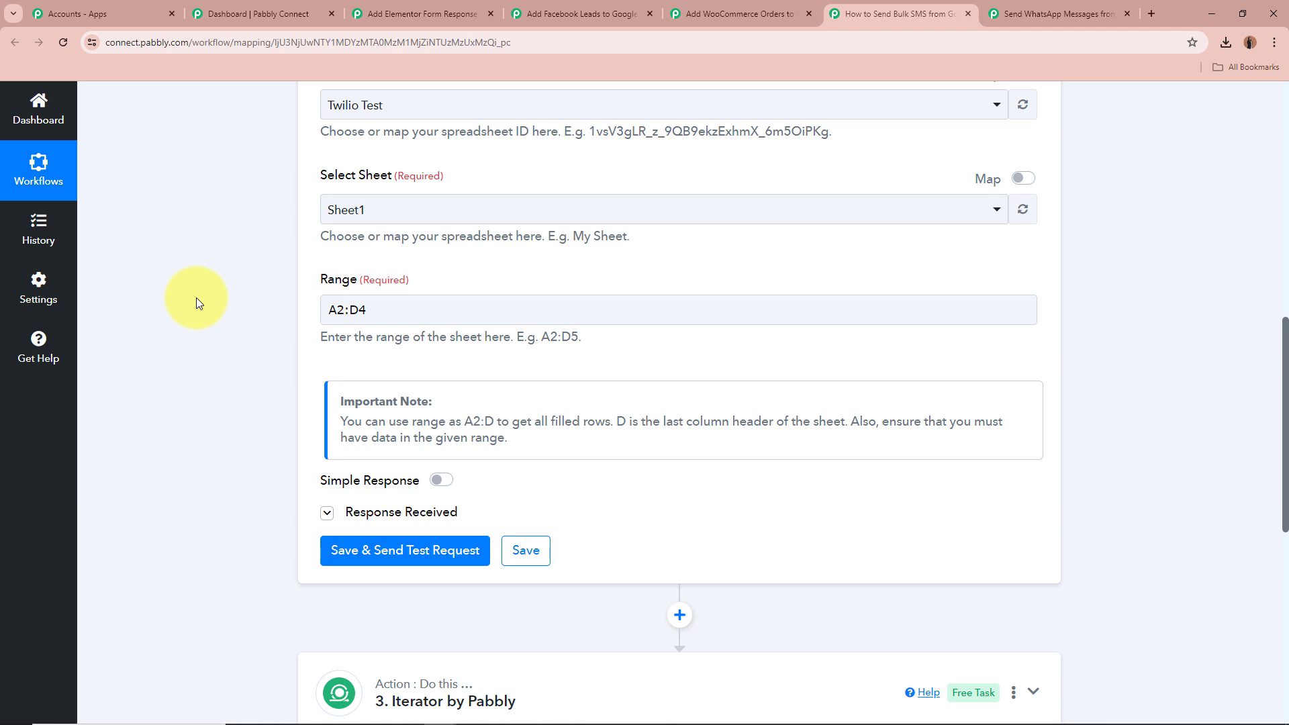
{"action": "left_click", "coordinate": [364, 312]}
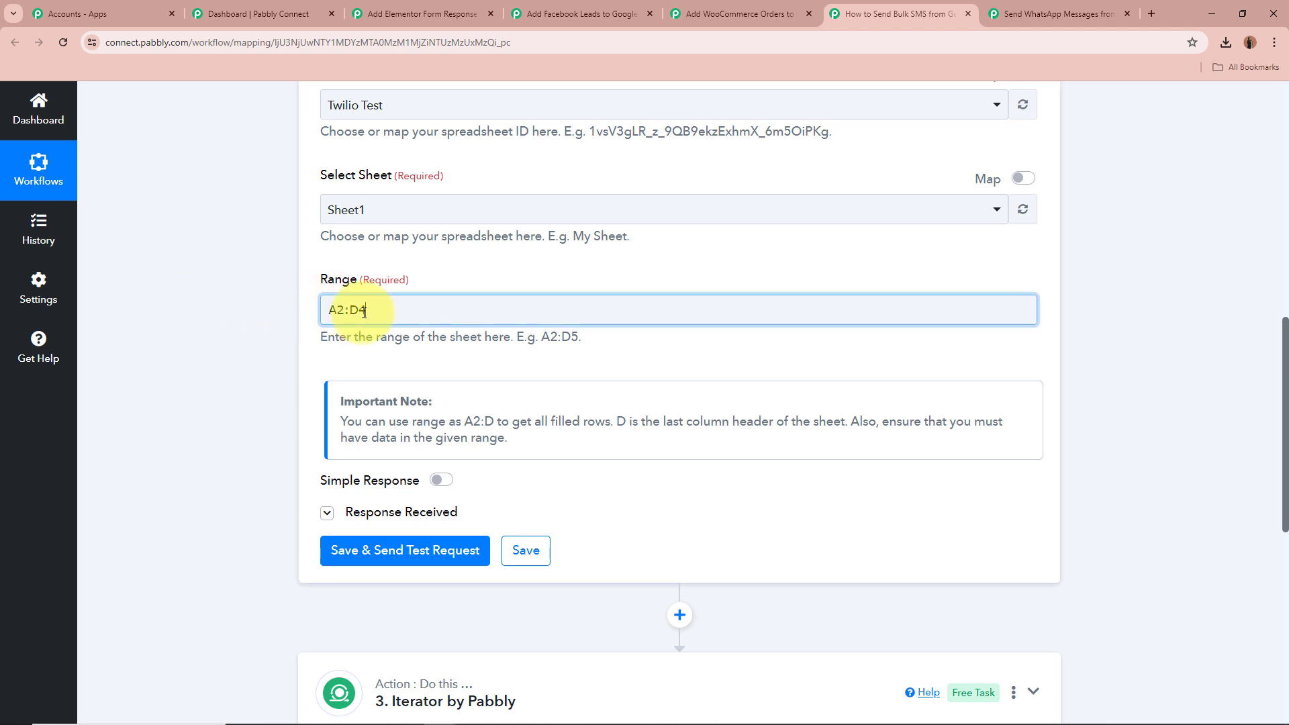
{"action": "left_click", "coordinate": [223, 298]}
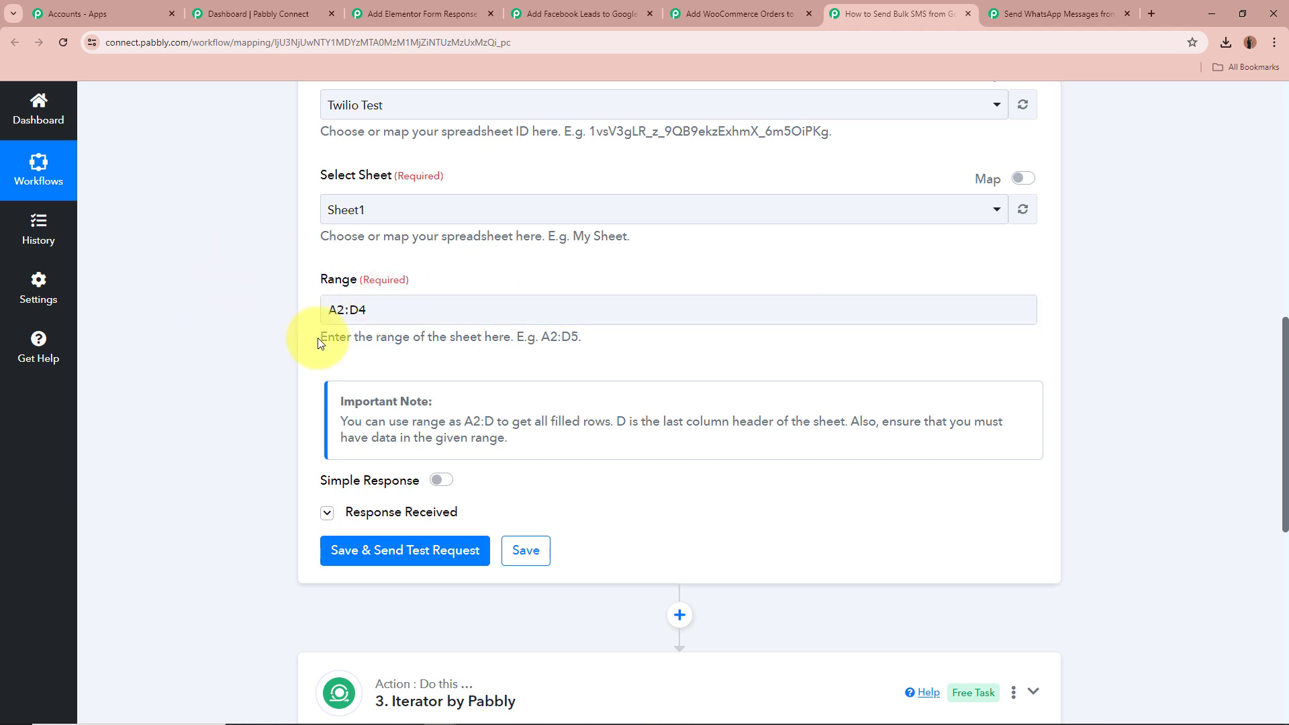
{"action": "left_click_drag", "start_coordinate": [583, 337], "coordinate": [523, 337]}
{"action": "left_click", "coordinate": [578, 338]}
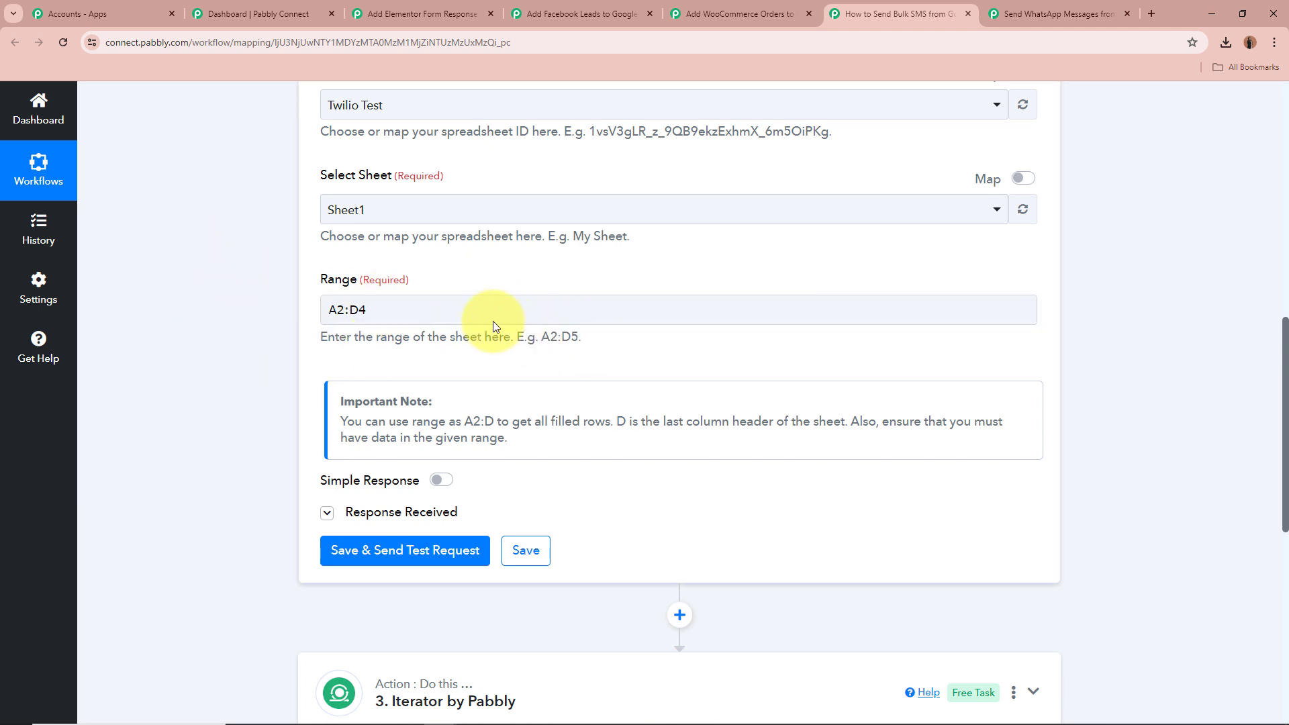
{"action": "left_click_drag", "start_coordinate": [430, 306], "coordinate": [235, 305]}
{"action": "left_click", "coordinate": [235, 305]}
{"action": "left_click_drag", "start_coordinate": [329, 309], "coordinate": [460, 308]}
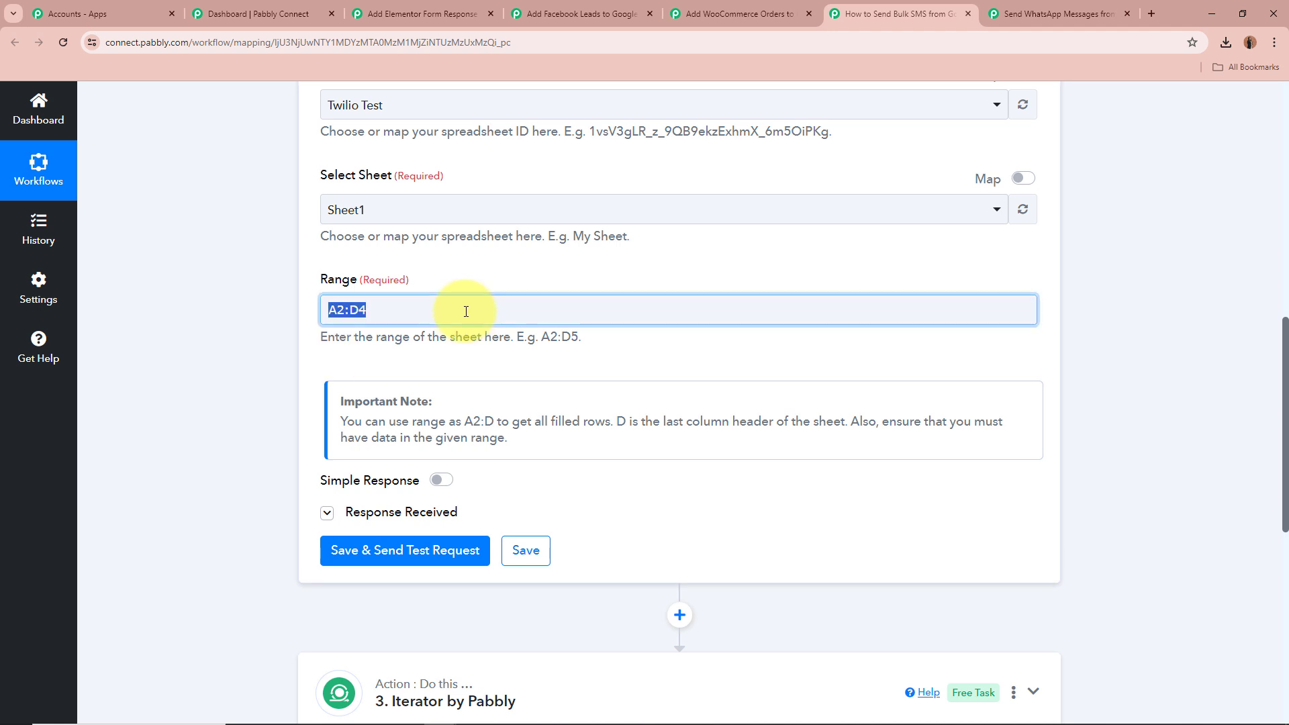
{"action": "left_click", "coordinate": [193, 297]}
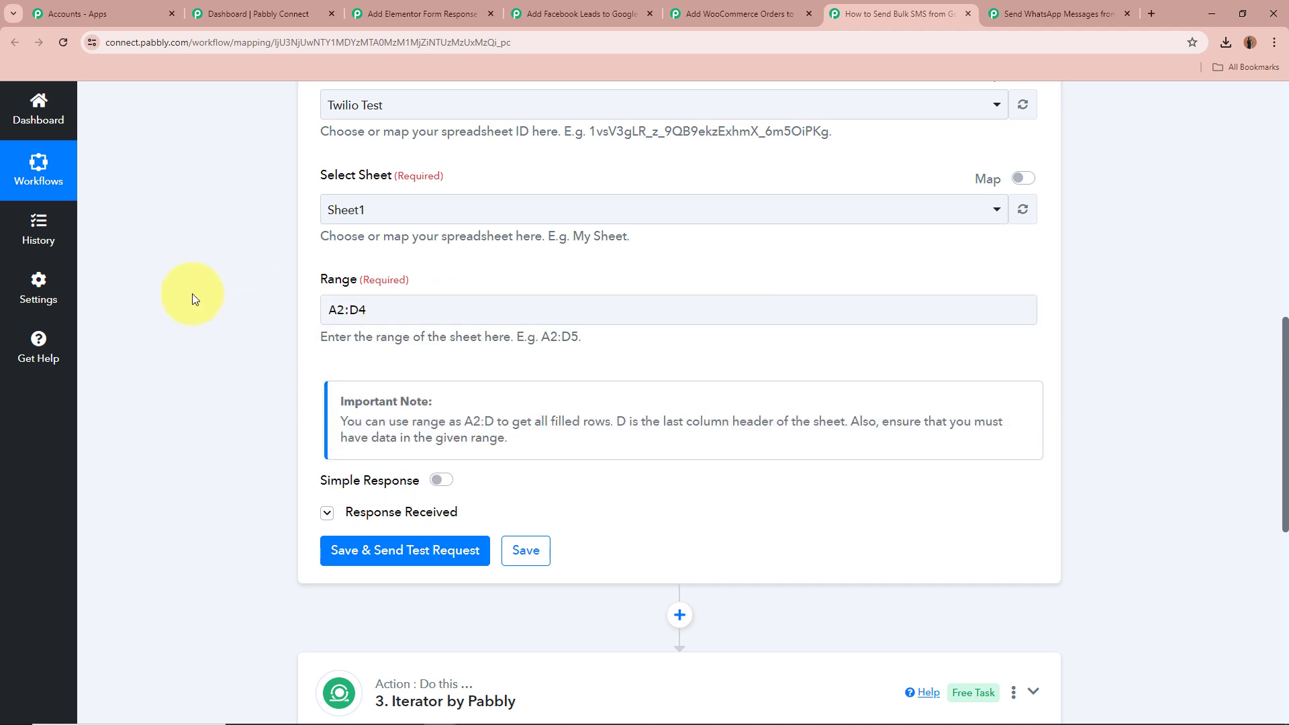
Expand the Get Row(s) Response Received section and enlarge the Response Result box to read the returned rows
{"action": "scroll", "coordinate": [238, 298], "scroll_direction": "down", "scroll_amount": 3}
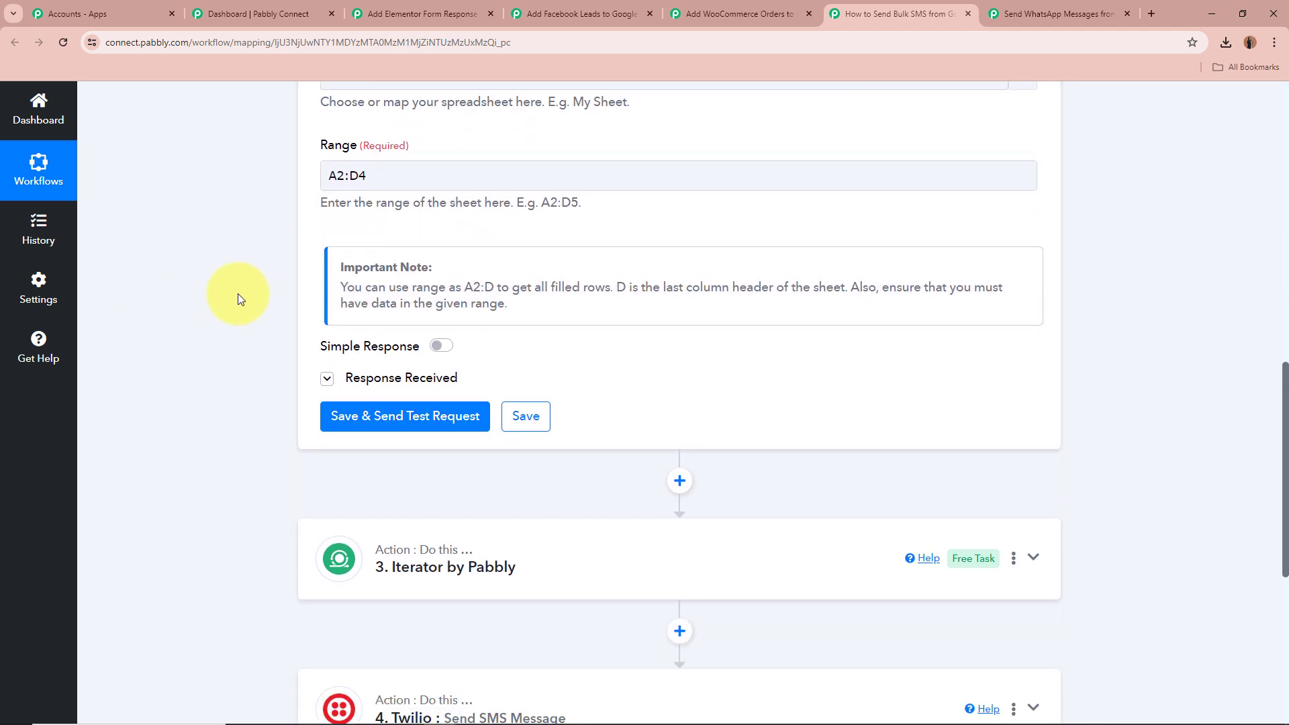
{"action": "left_click", "coordinate": [327, 313]}
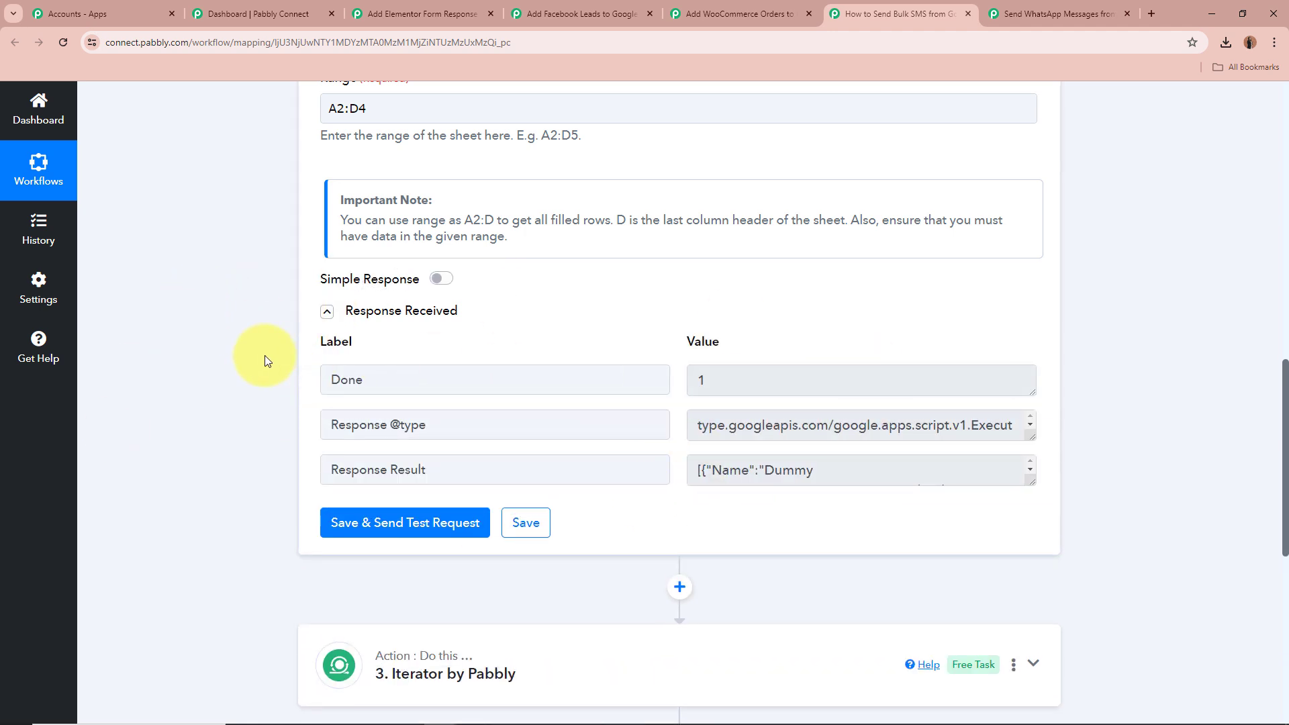
{"action": "scroll", "coordinate": [259, 351], "scroll_direction": "down", "scroll_amount": 2}
{"action": "left_click_drag", "start_coordinate": [1028, 350], "coordinate": [1031, 573]}
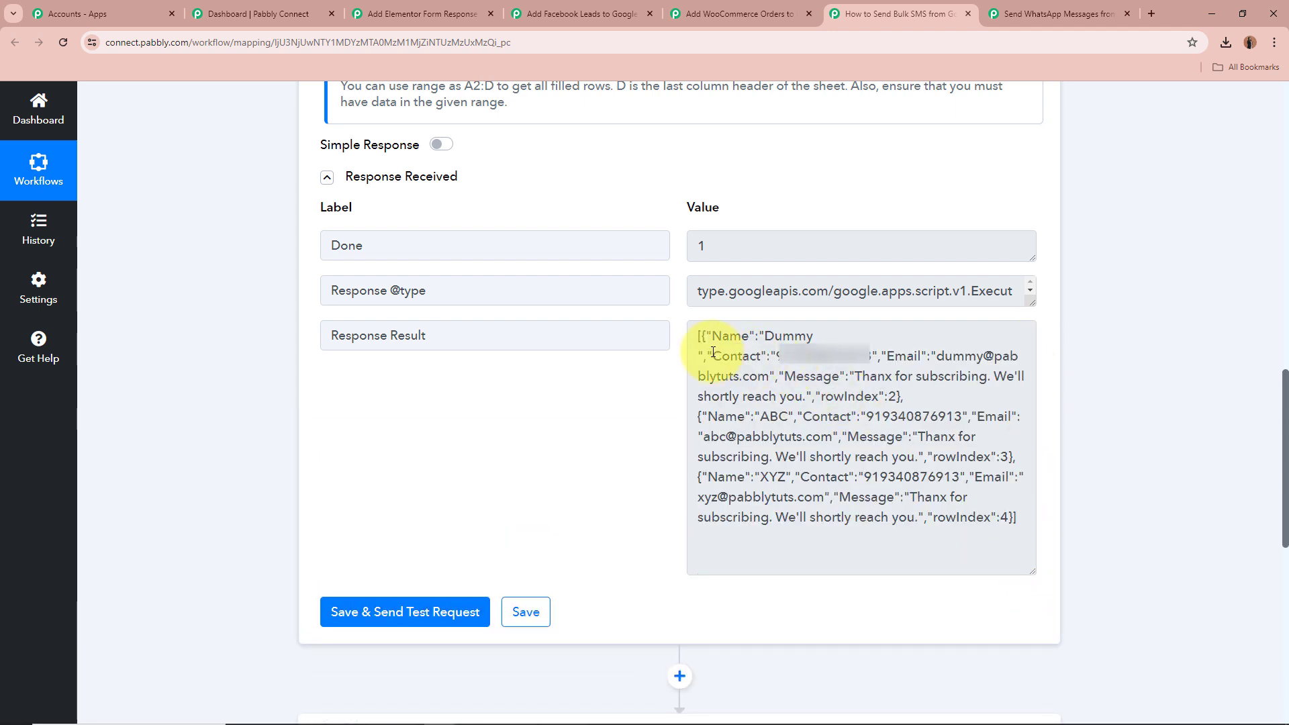
{"action": "left_click_drag", "start_coordinate": [698, 337], "coordinate": [1014, 518]}
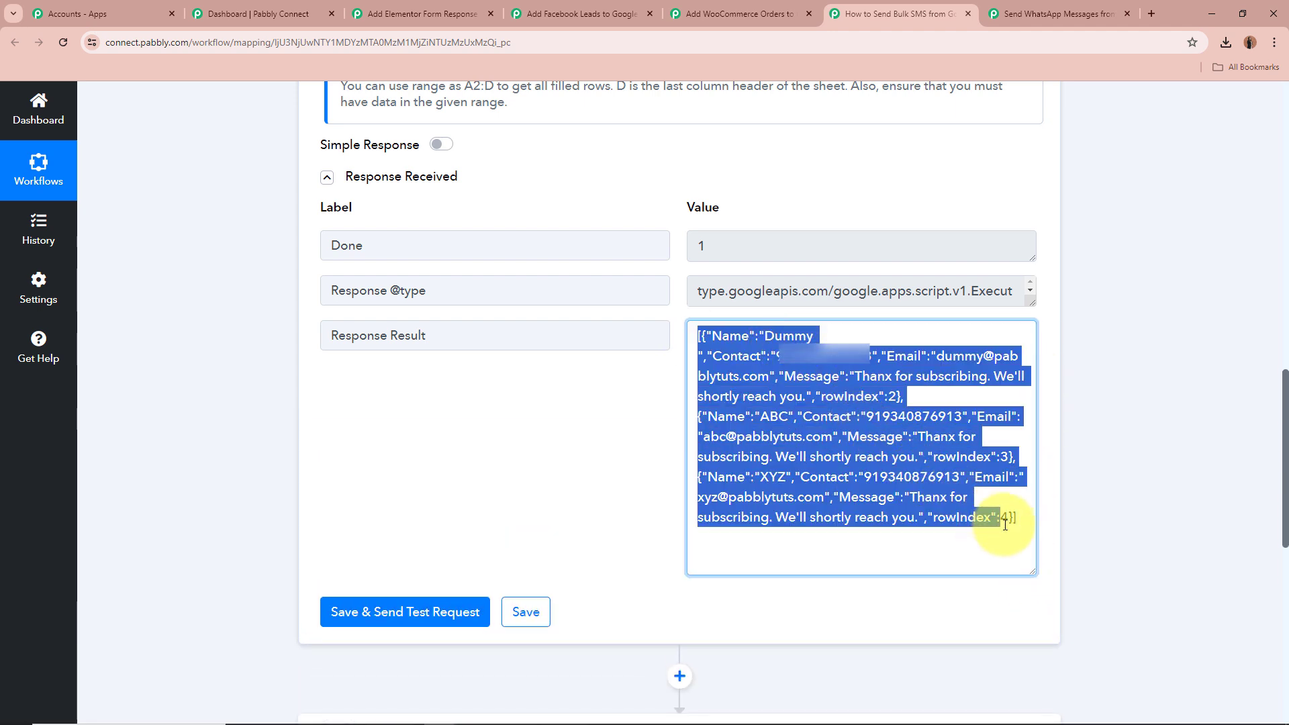
{"action": "left_click", "coordinate": [866, 449]}
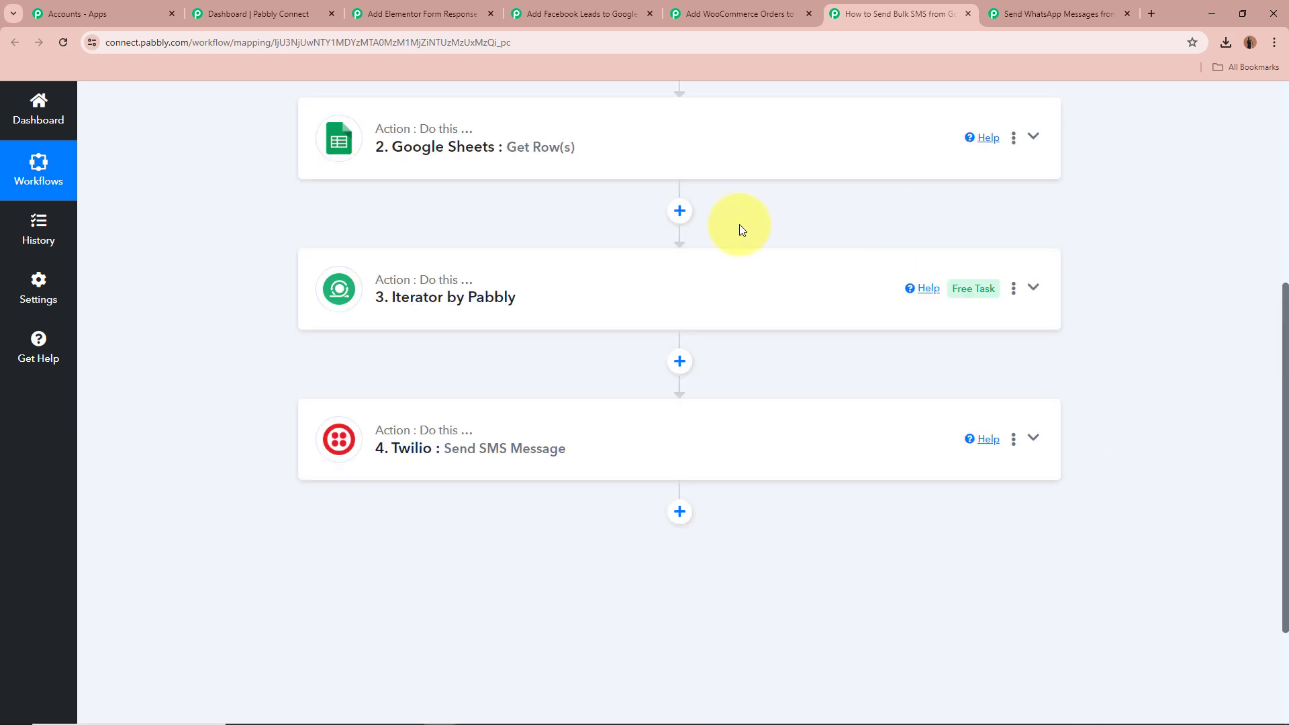
Expand the Iterator by Pabbly action and open its Response Received section
{"action": "left_click", "coordinate": [1034, 288]}
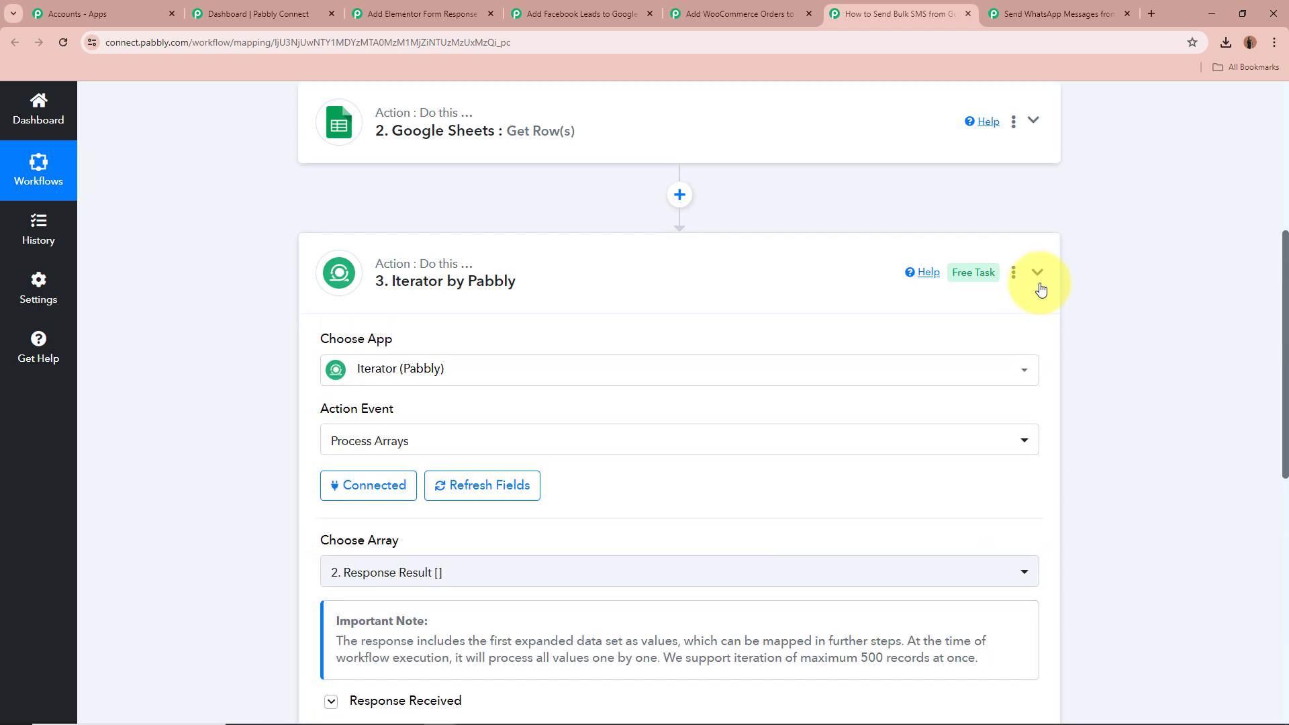
{"action": "scroll", "coordinate": [1102, 374], "scroll_direction": "down", "scroll_amount": 2}
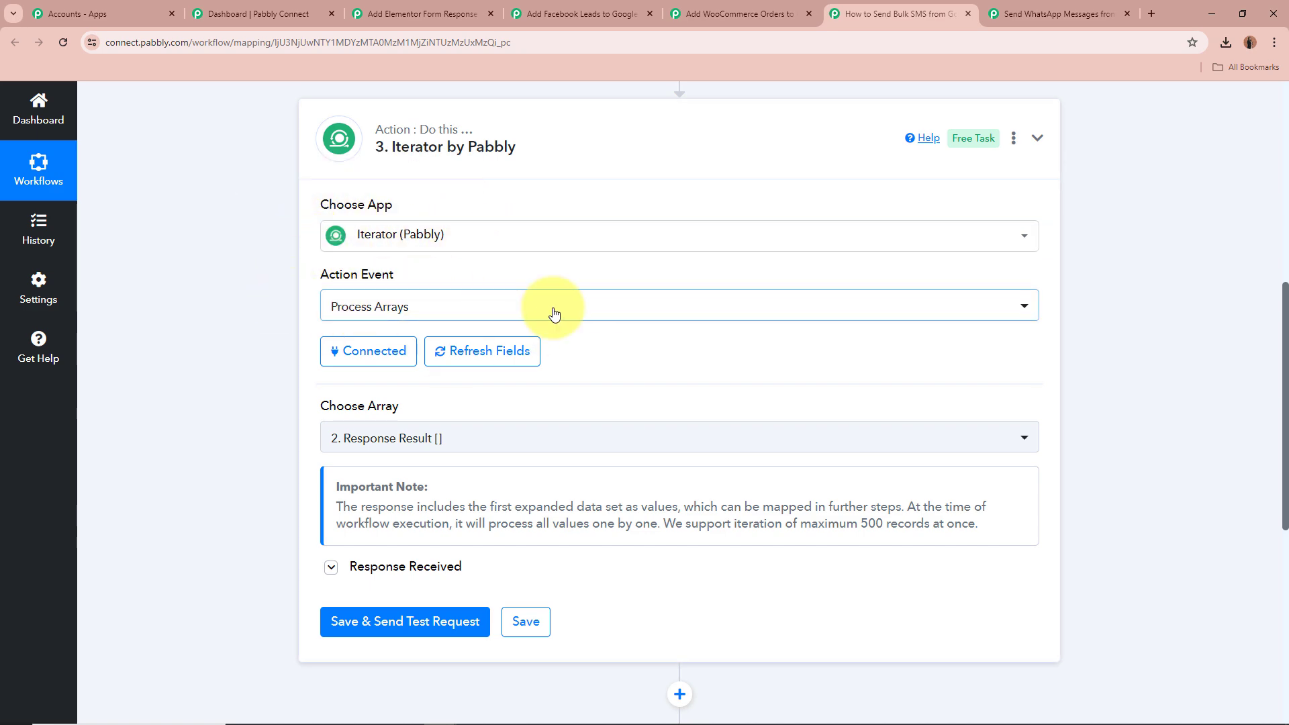
{"action": "scroll", "coordinate": [554, 314], "scroll_direction": "down", "scroll_amount": 3}
{"action": "left_click", "coordinate": [331, 366]}
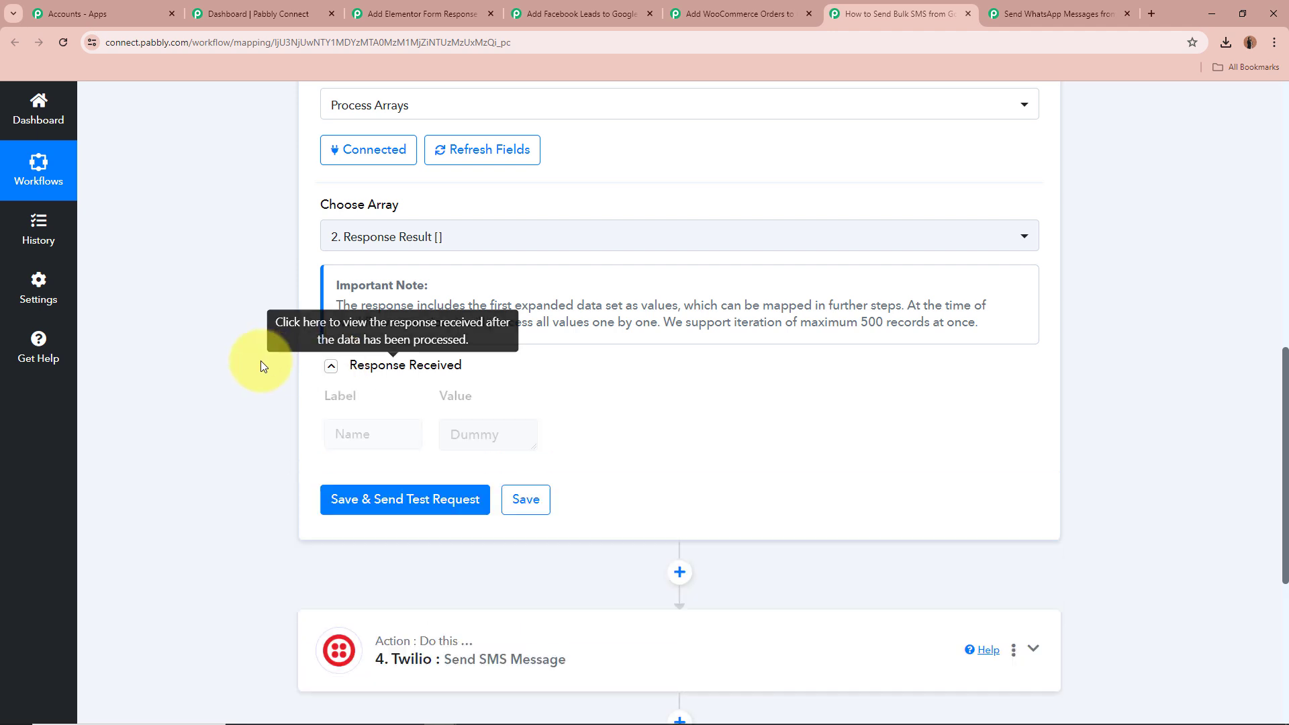
{"action": "scroll", "coordinate": [260, 361], "scroll_direction": "down", "scroll_amount": 2}
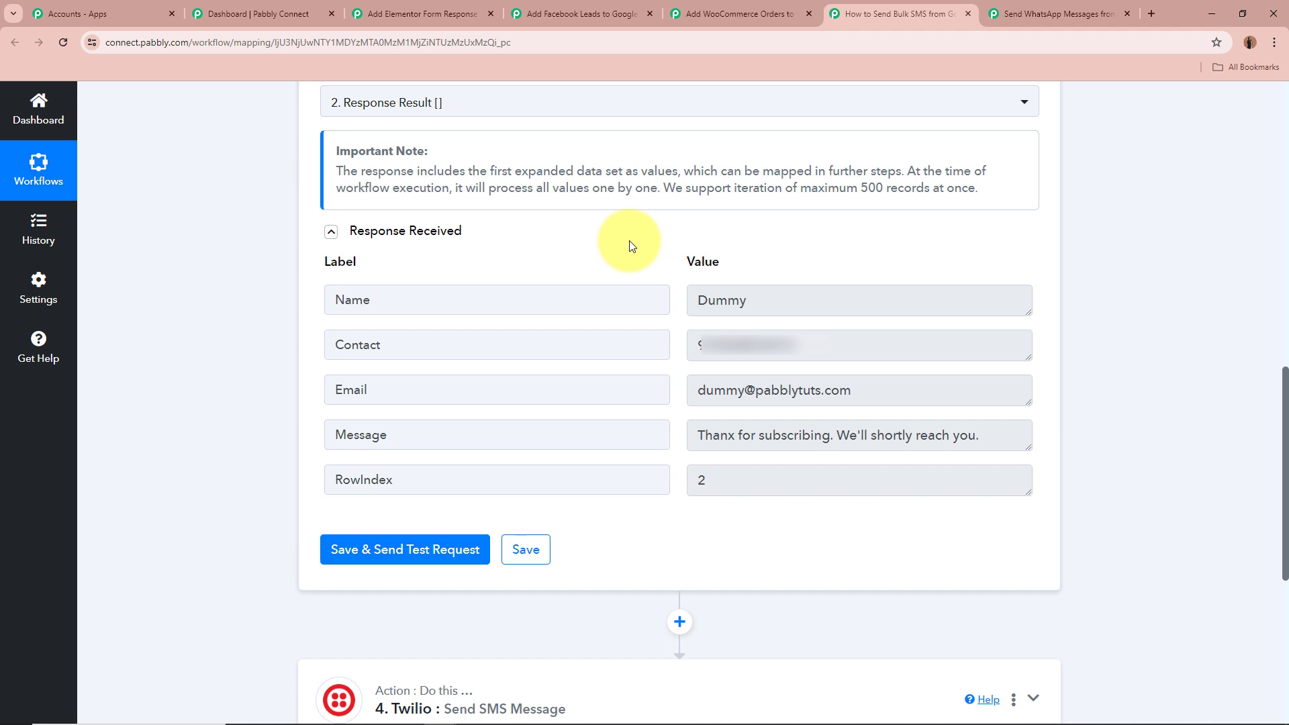
Go through the Iterator response labels and values for Name, Contact, Email, Message and RowIndex
{"action": "double_click", "coordinate": [346, 300]}
{"action": "double_click", "coordinate": [757, 297]}
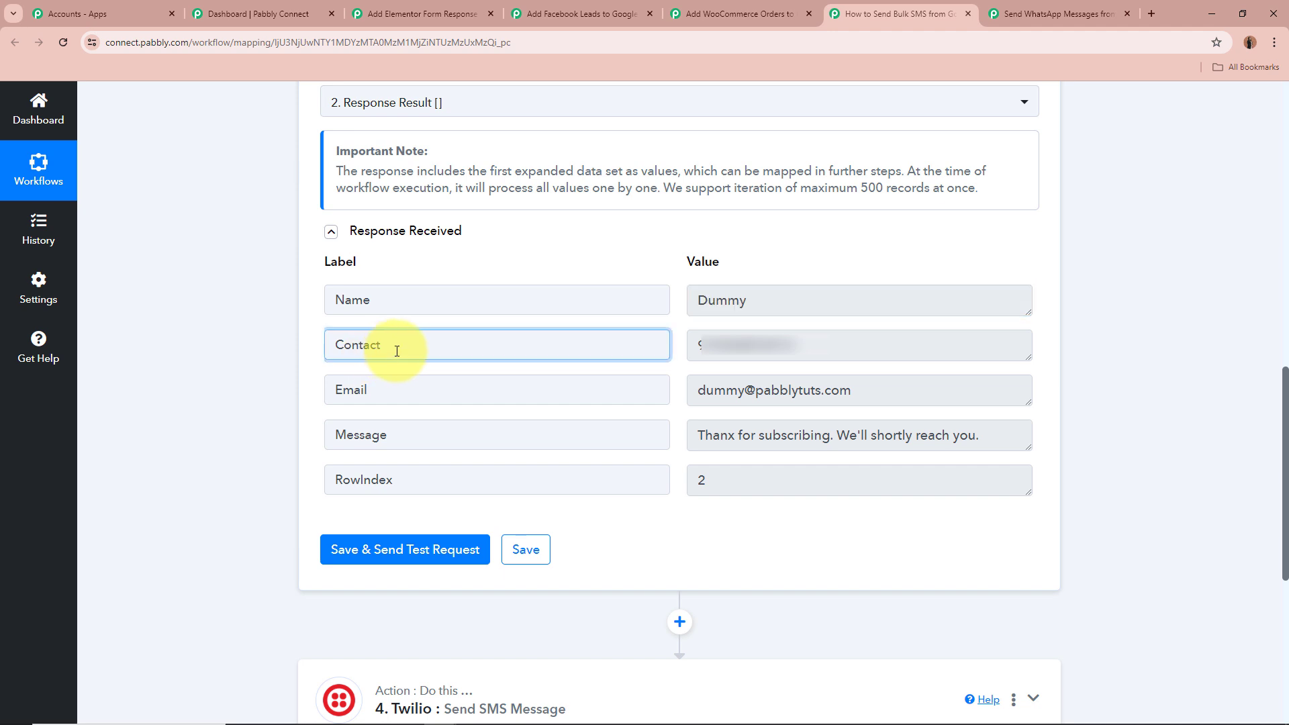
{"action": "double_click", "coordinate": [403, 345]}
{"action": "double_click", "coordinate": [719, 346]}
{"action": "double_click", "coordinate": [443, 395]}
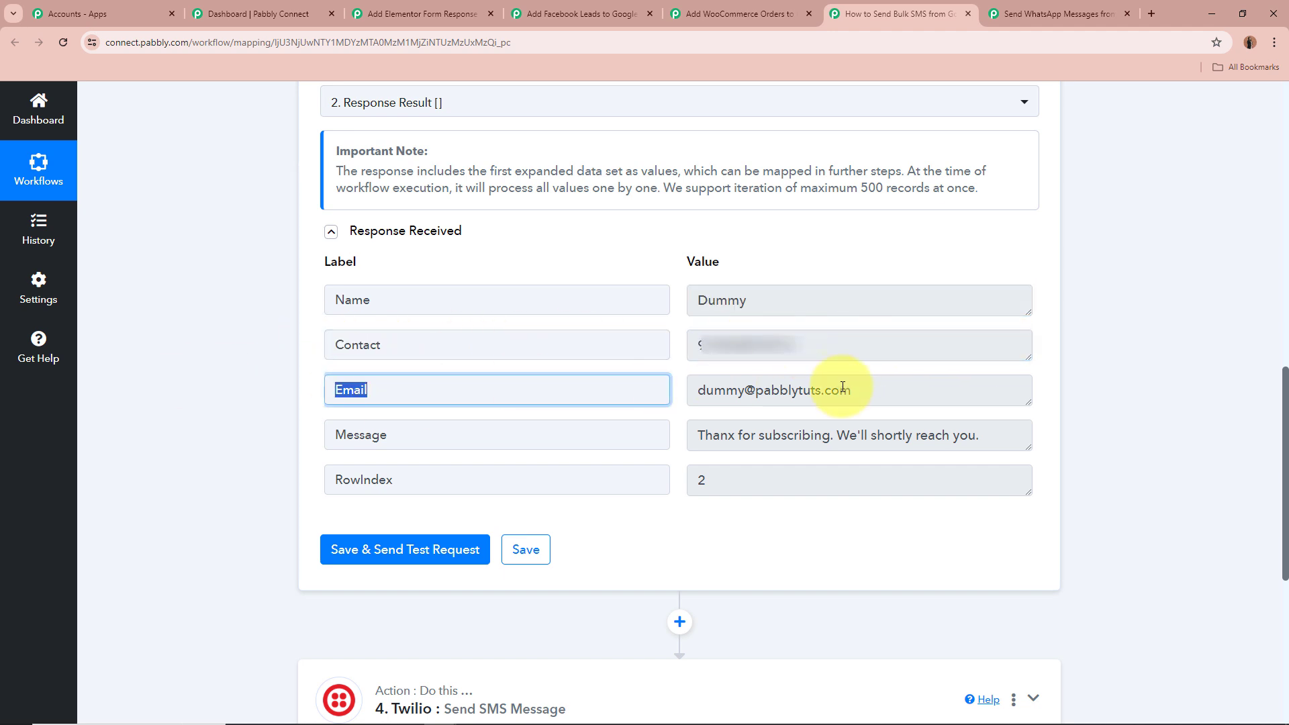
{"action": "double_click", "coordinate": [859, 390]}
{"action": "double_click", "coordinate": [429, 440]}
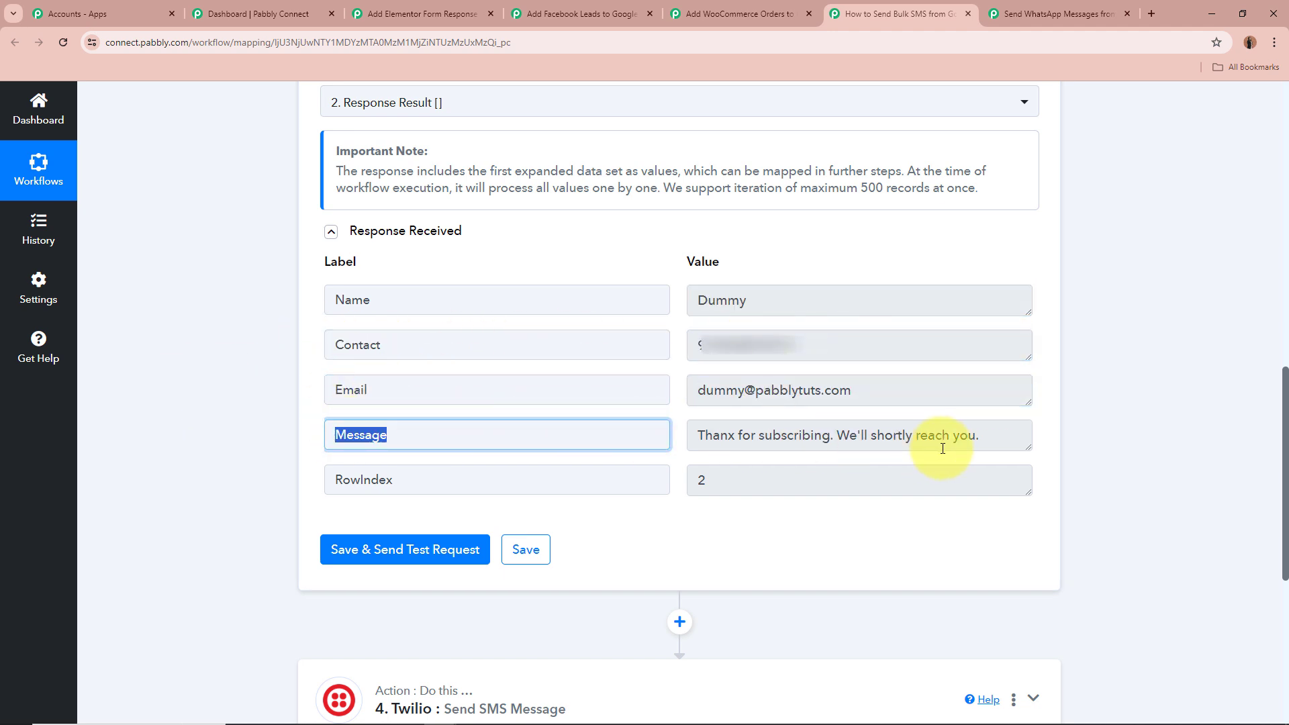
{"action": "triple_click", "coordinate": [829, 444]}
{"action": "left_click", "coordinate": [832, 449]}
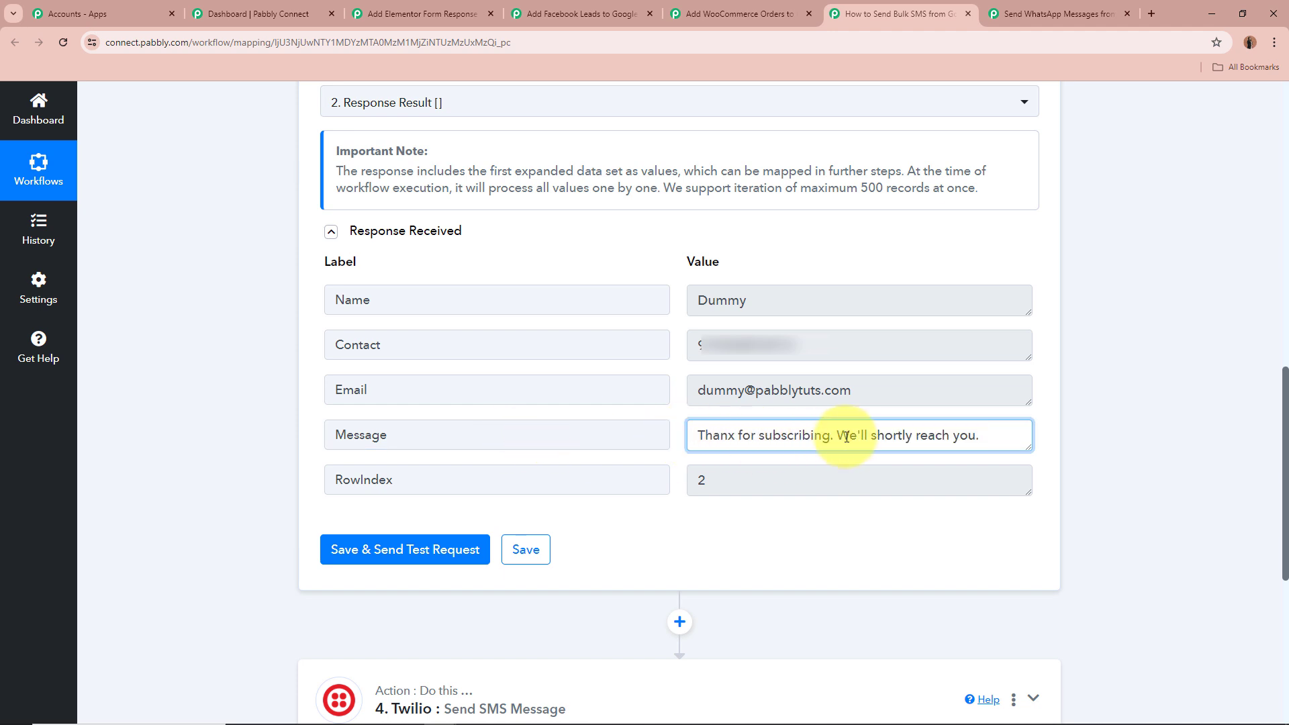
{"action": "left_click", "coordinate": [1154, 437]}
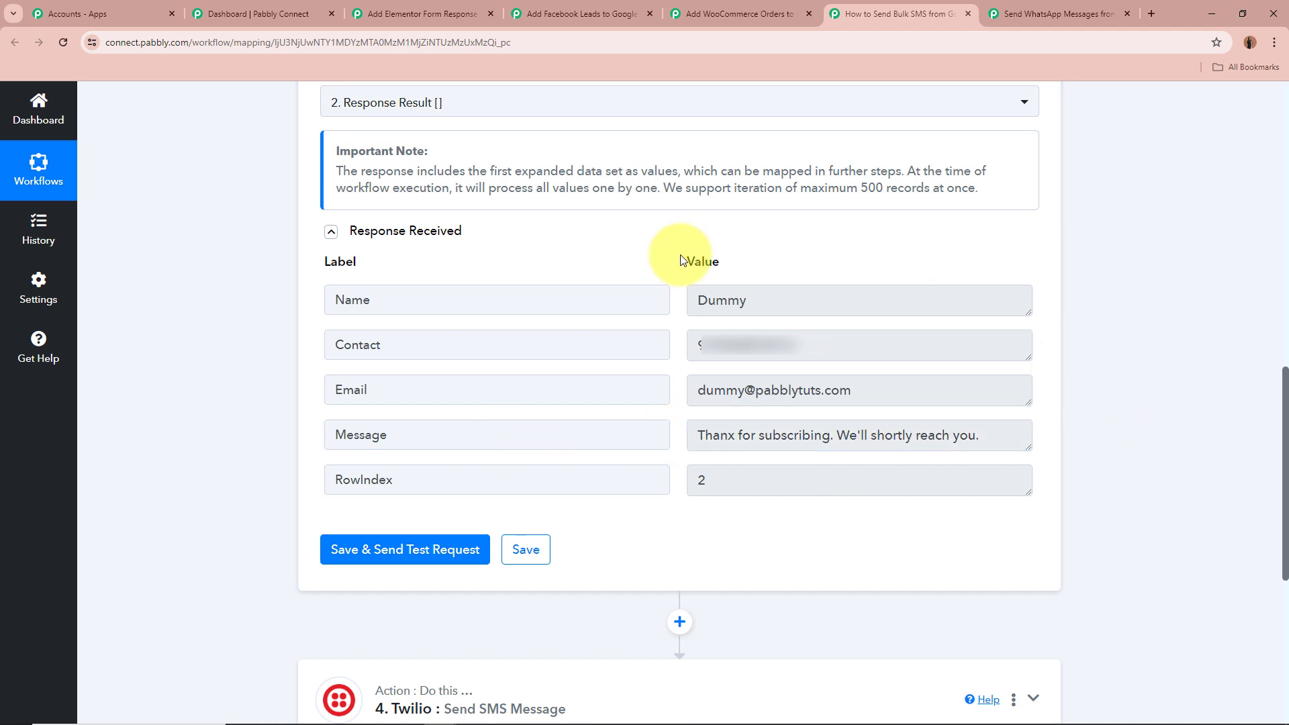
{"action": "left_click_drag", "start_coordinate": [396, 479], "coordinate": [282, 467]}
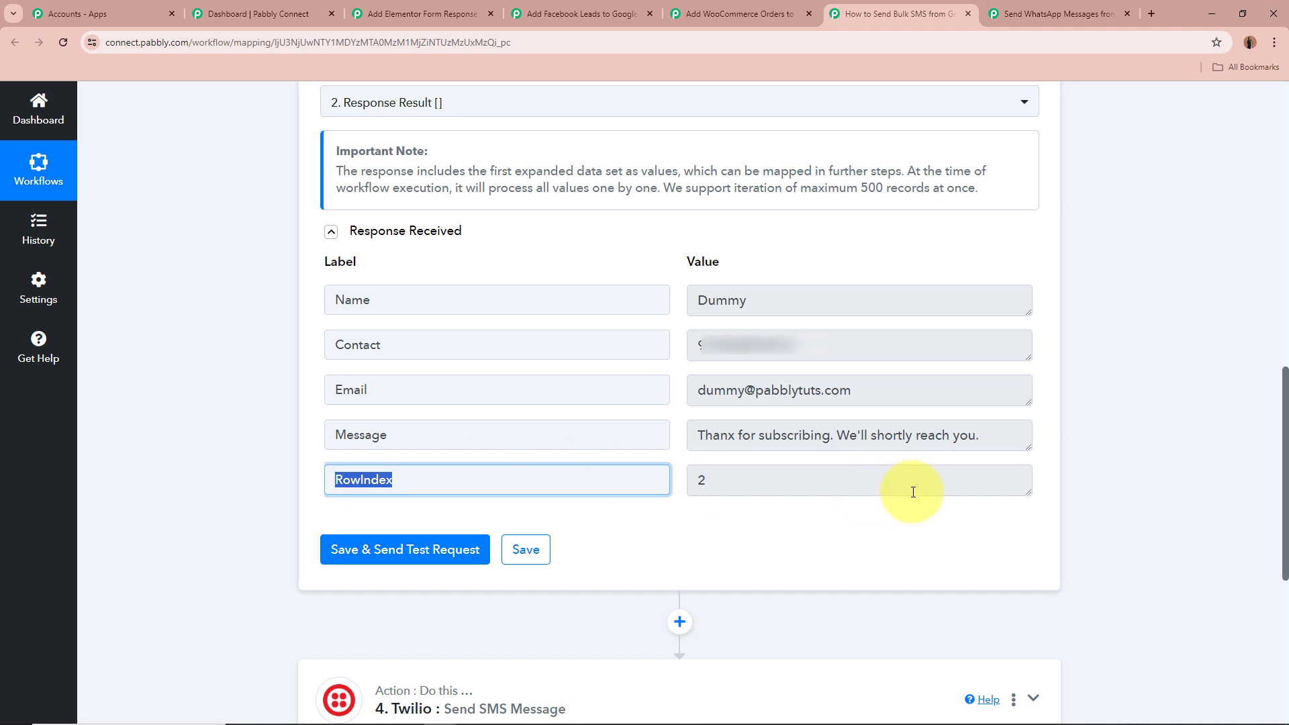
{"action": "left_click_drag", "start_coordinate": [912, 491], "coordinate": [193, 409]}
{"action": "left_click", "coordinate": [192, 404]}
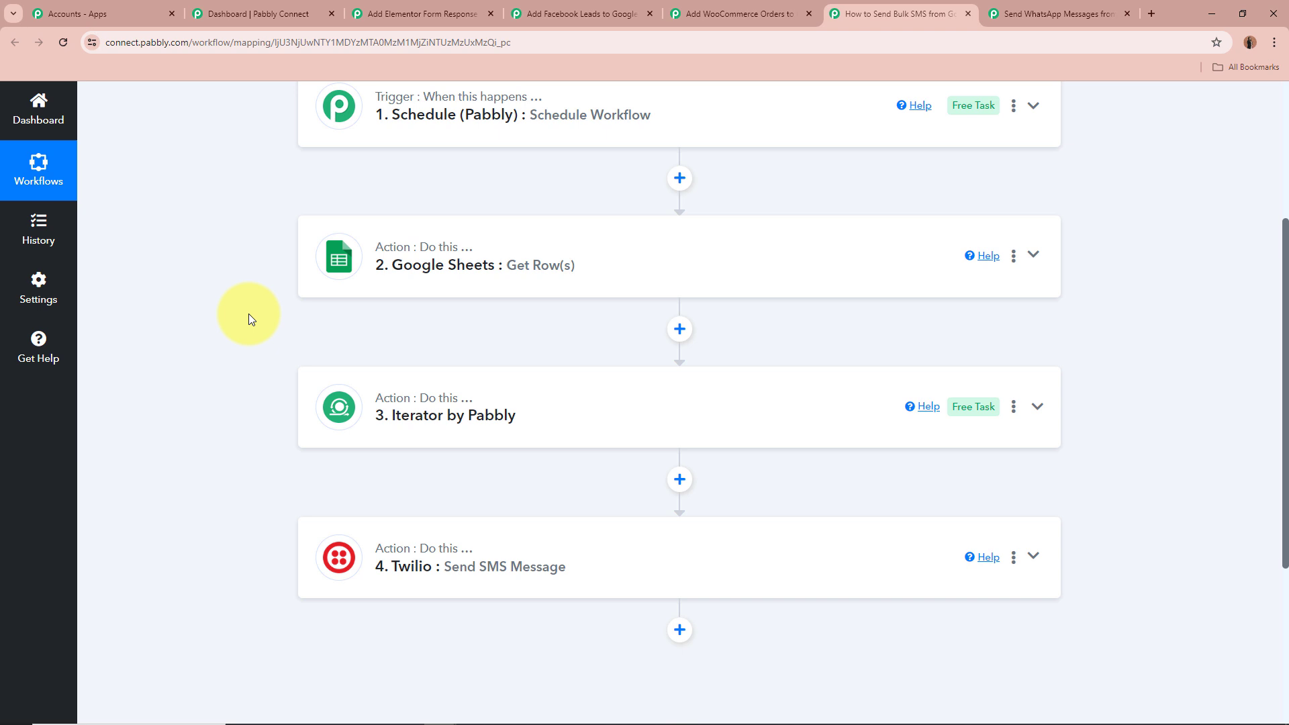
Expand the Twilio Send SMS Message action and review its SMS body, sender and recipient fields
{"action": "scroll", "coordinate": [249, 313], "scroll_direction": "down", "scroll_amount": 2}
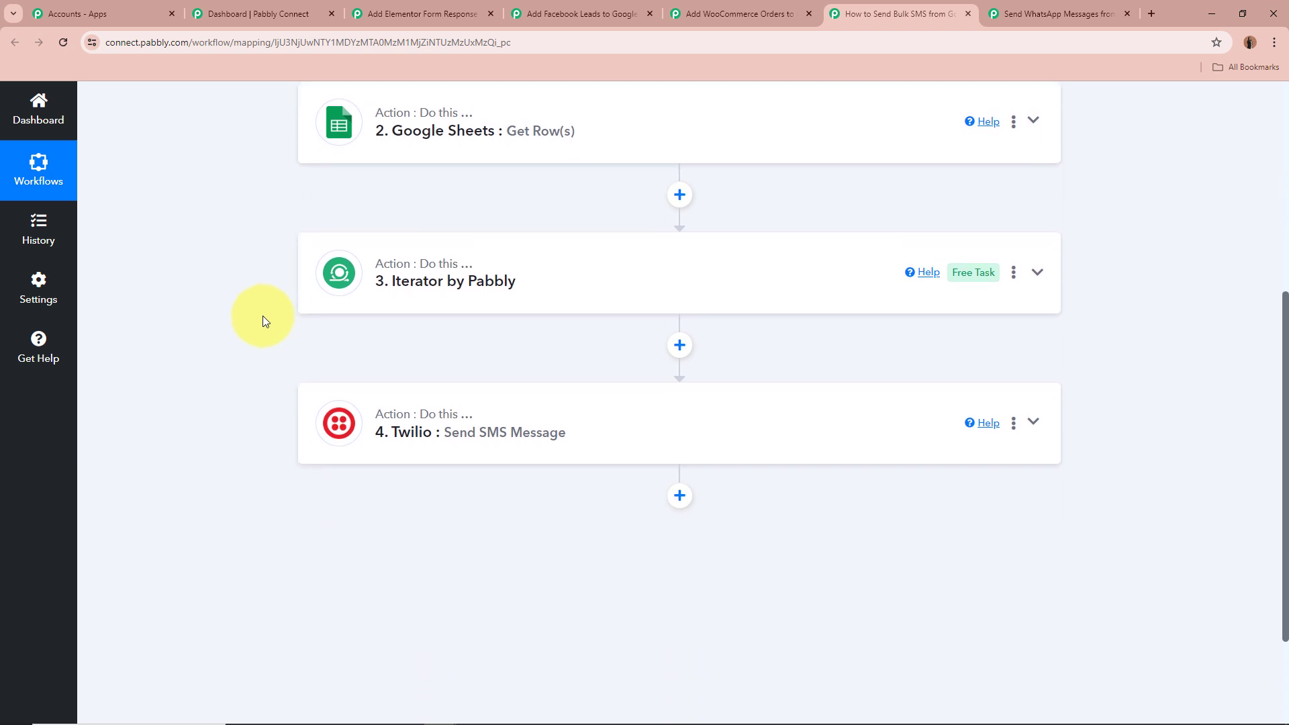
{"action": "left_click", "coordinate": [1031, 423]}
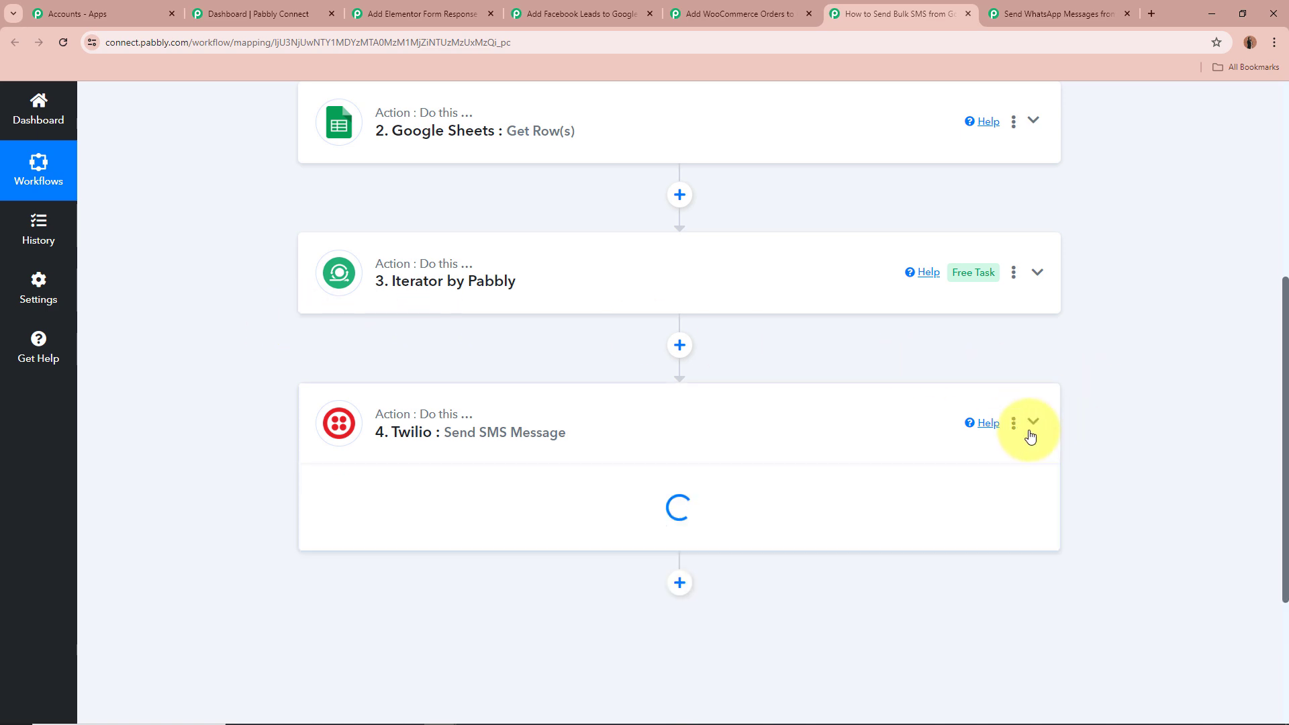
{"action": "scroll", "coordinate": [1120, 435], "scroll_direction": "down", "scroll_amount": 2}
{"action": "scroll", "coordinate": [1120, 437], "scroll_direction": "down", "scroll_amount": 1}
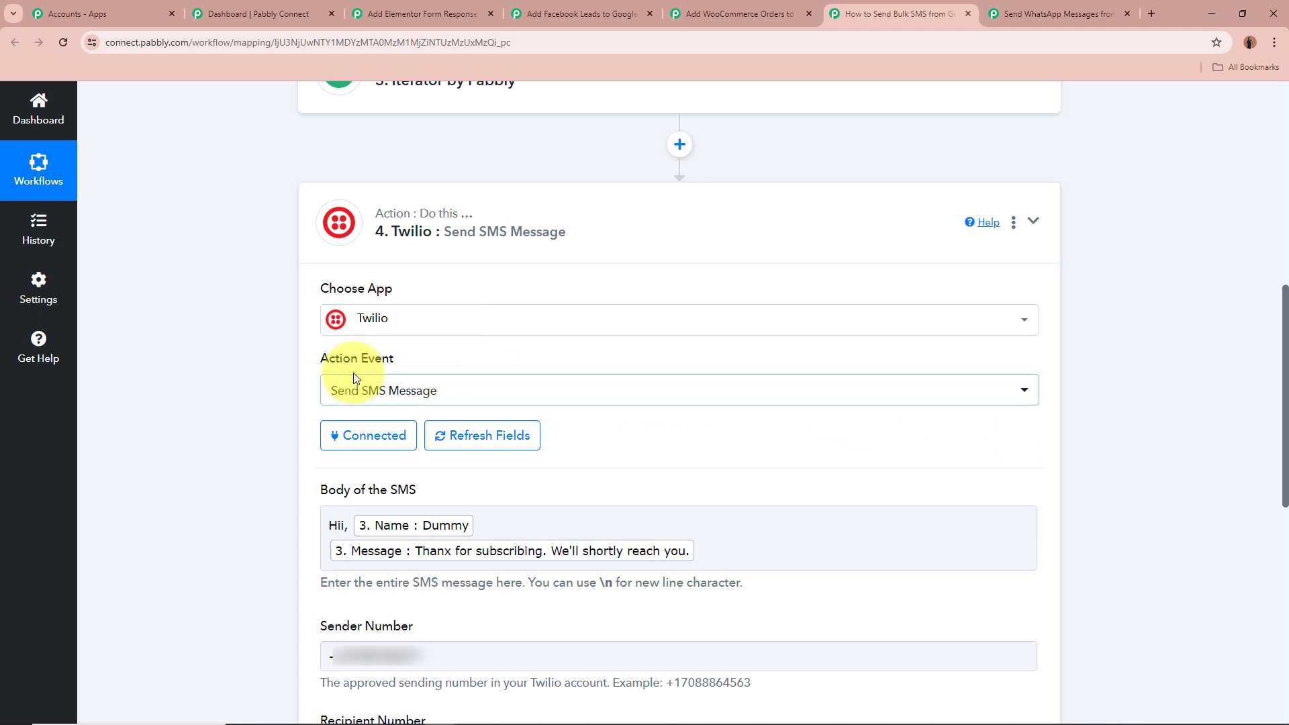
{"action": "scroll", "coordinate": [204, 378], "scroll_direction": "down", "scroll_amount": 2}
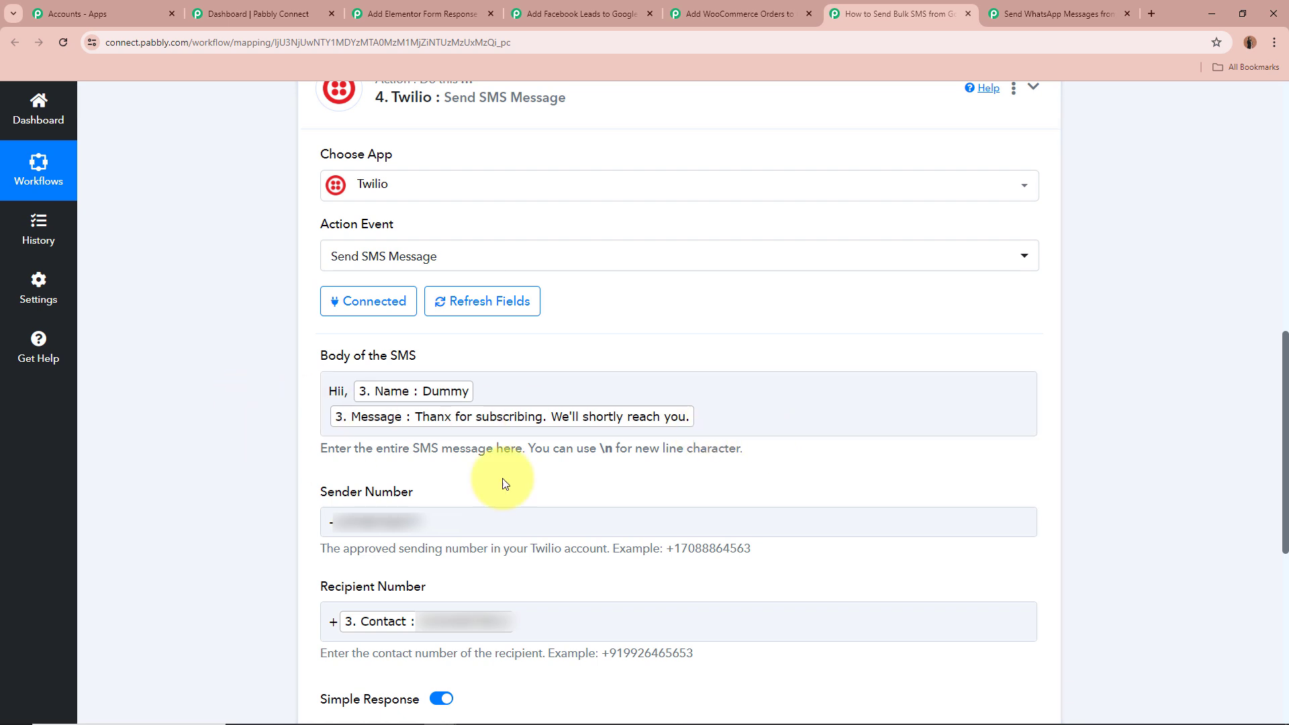
{"action": "scroll", "coordinate": [240, 393], "scroll_direction": "down", "scroll_amount": 3}
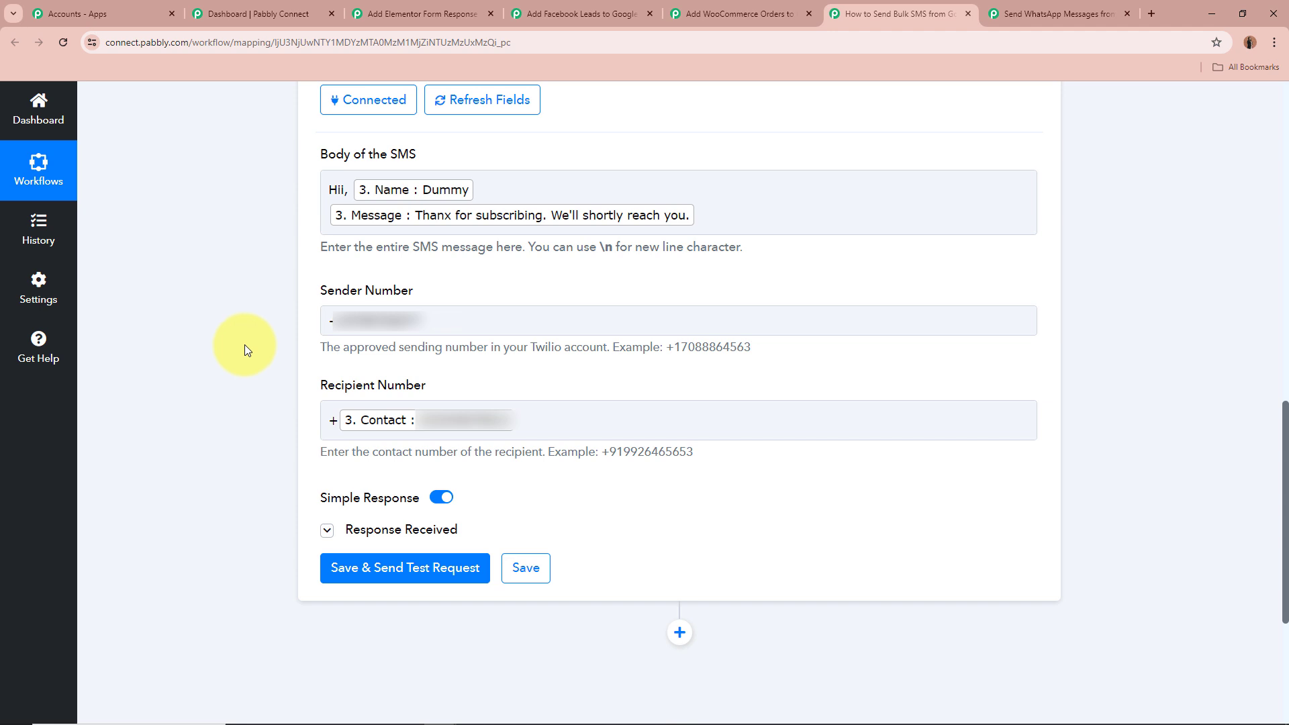
{"action": "scroll", "coordinate": [258, 343], "scroll_direction": "down", "scroll_amount": 4}
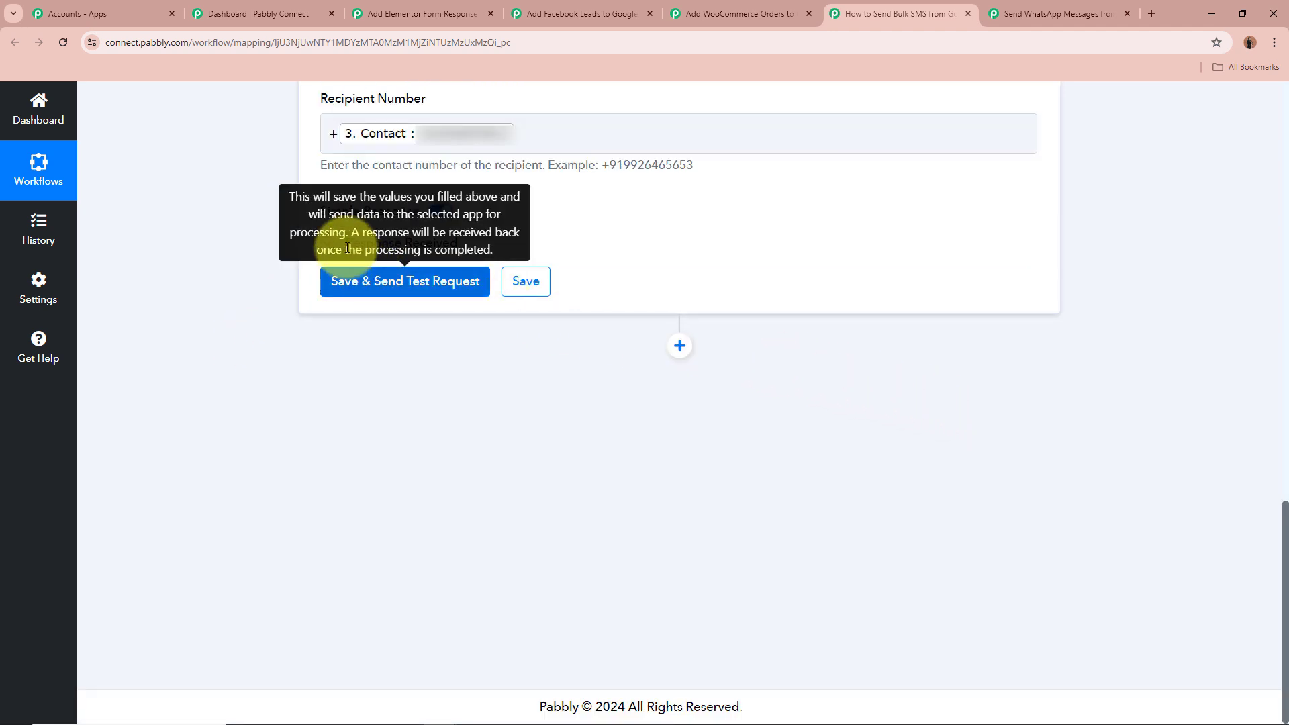
{"action": "left_click", "coordinate": [328, 243]}
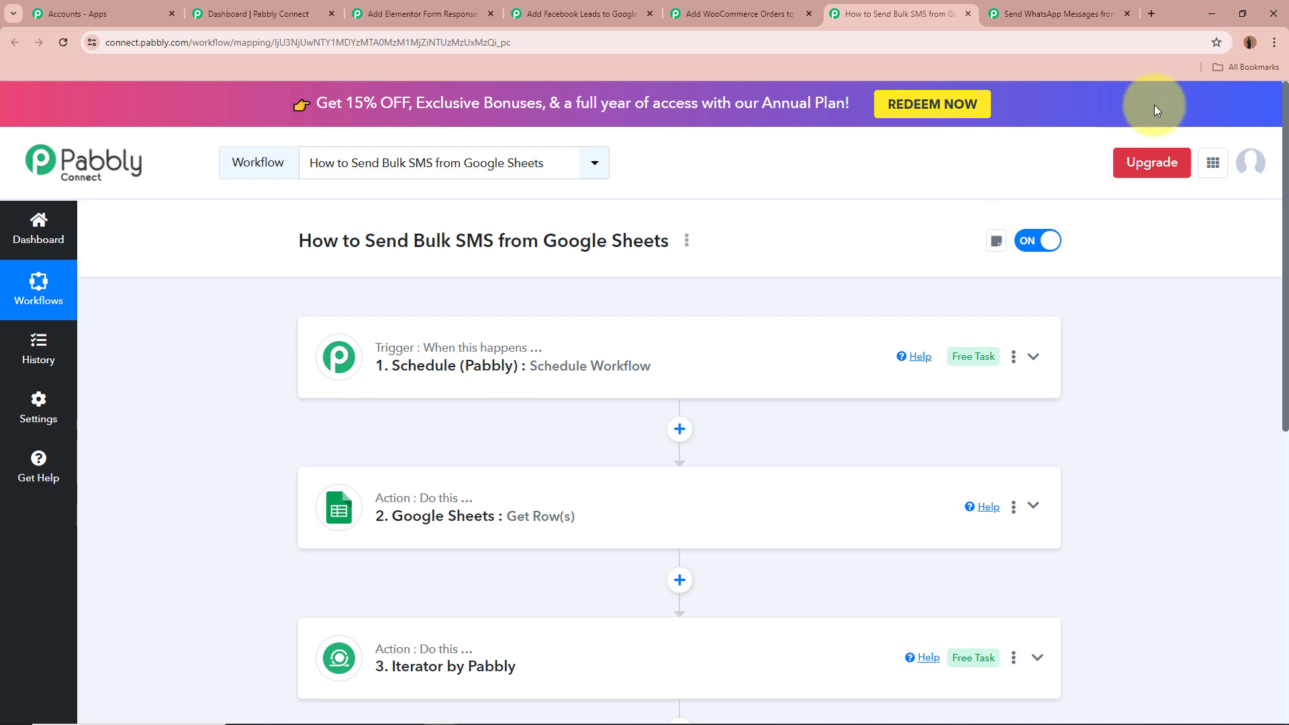
Switch to the Send WhatsApp Messages from Google Sheets workflow and expand its Google Sheets trigger
{"action": "left_click", "coordinate": [1061, 13]}
{"action": "left_click", "coordinate": [549, 366]}
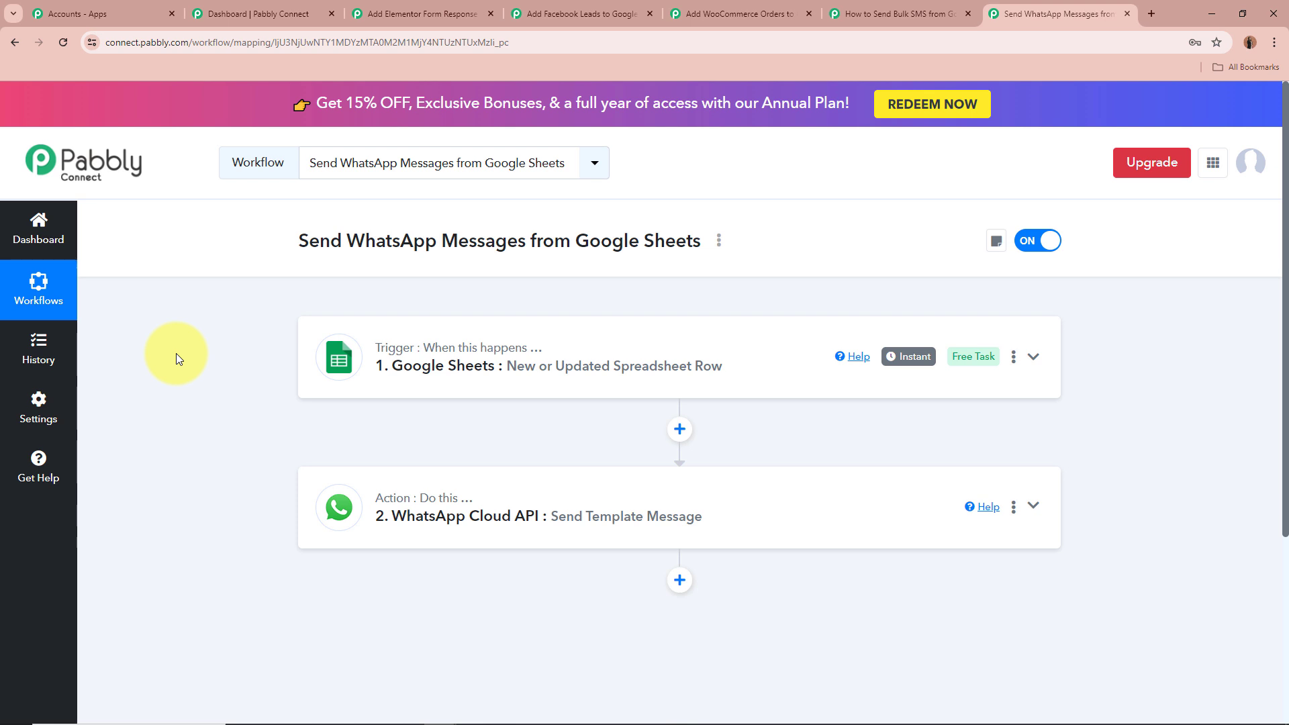
{"action": "left_click", "coordinate": [1034, 357]}
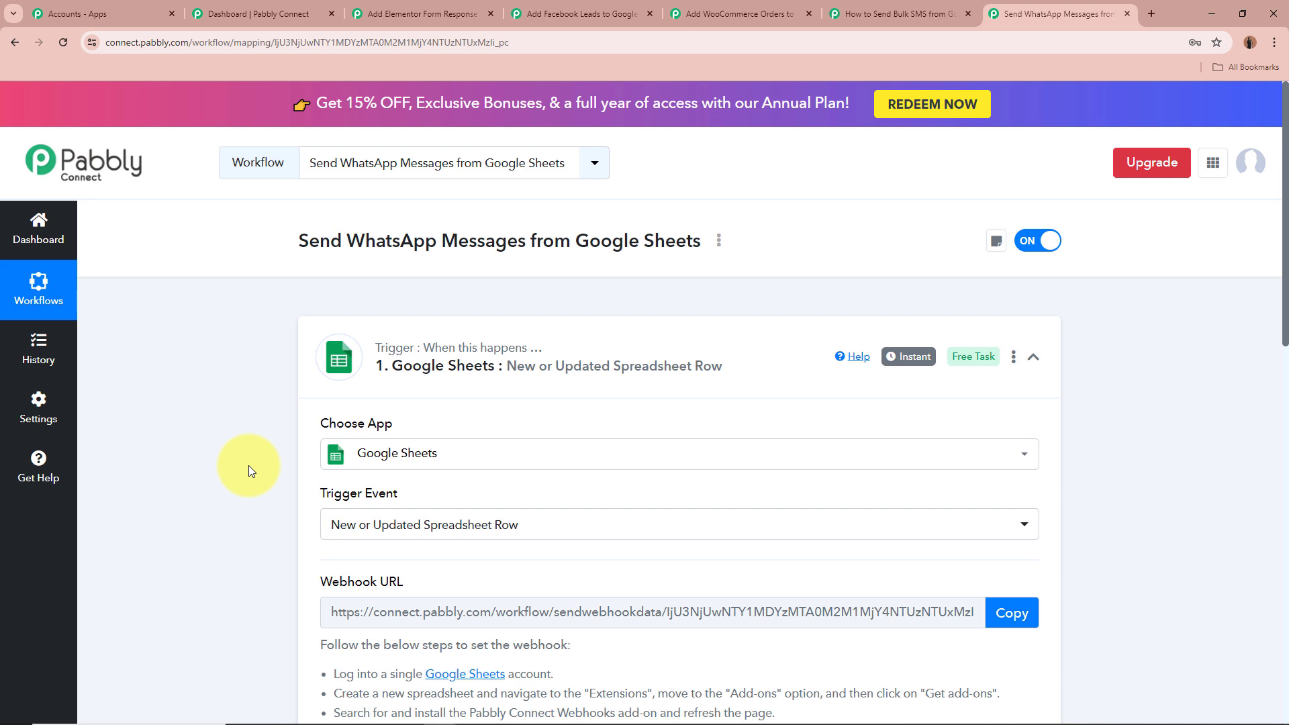
Open the Response Received section of the Google Sheets trigger
{"action": "scroll", "coordinate": [232, 465], "scroll_direction": "down", "scroll_amount": 3}
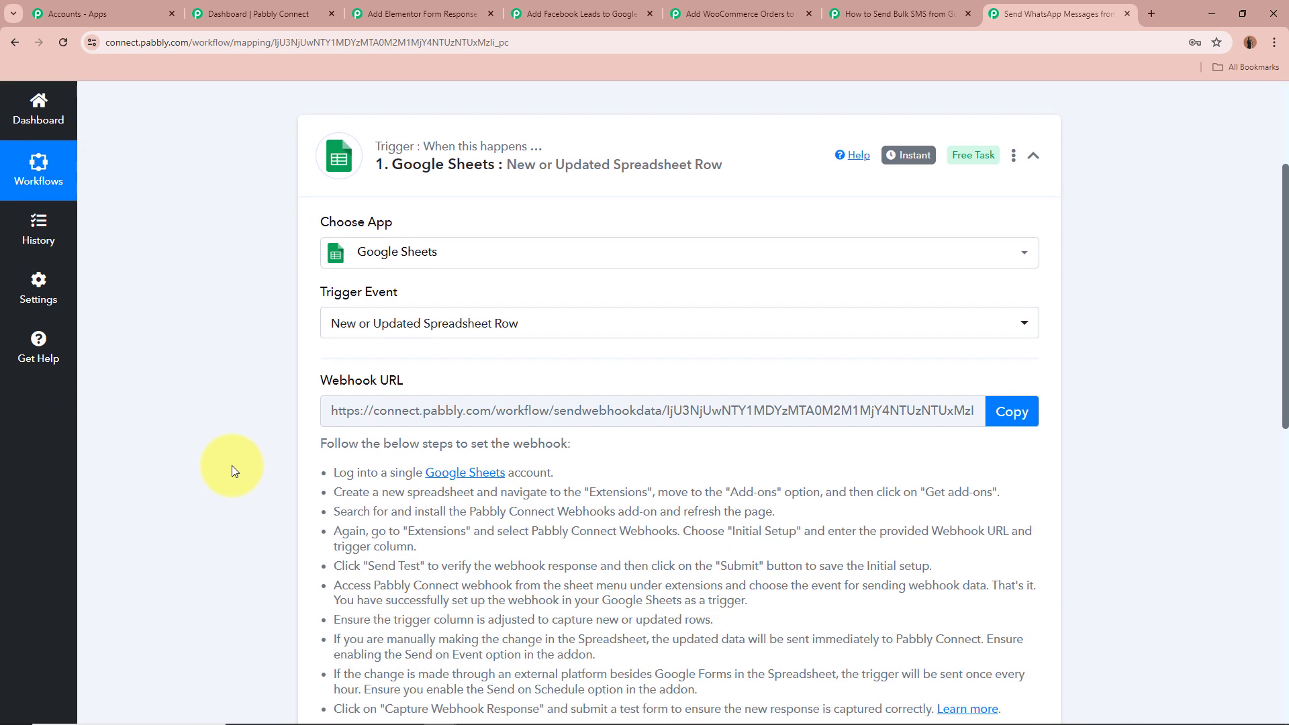
{"action": "scroll", "coordinate": [280, 383], "scroll_direction": "down", "scroll_amount": 4}
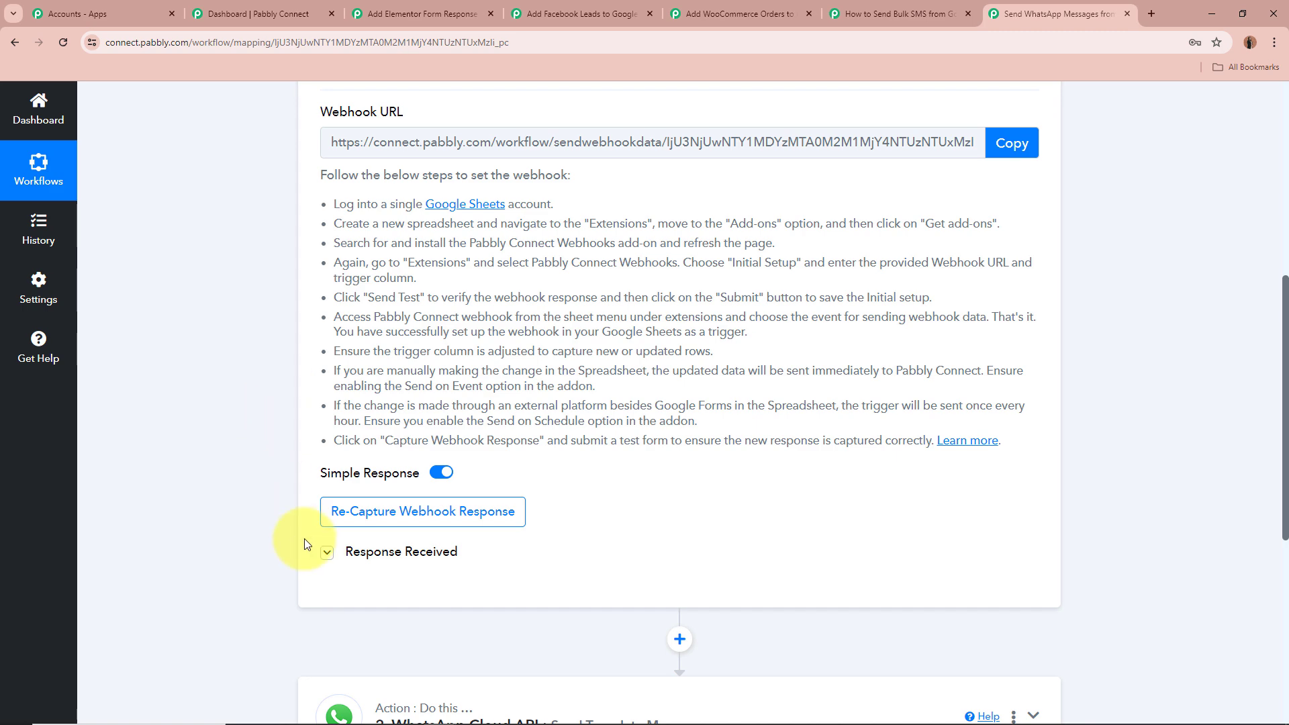
{"action": "left_click", "coordinate": [327, 552]}
{"action": "scroll", "coordinate": [244, 498], "scroll_direction": "down", "scroll_amount": 2}
{"action": "scroll", "coordinate": [244, 498], "scroll_direction": "down", "scroll_amount": 3}
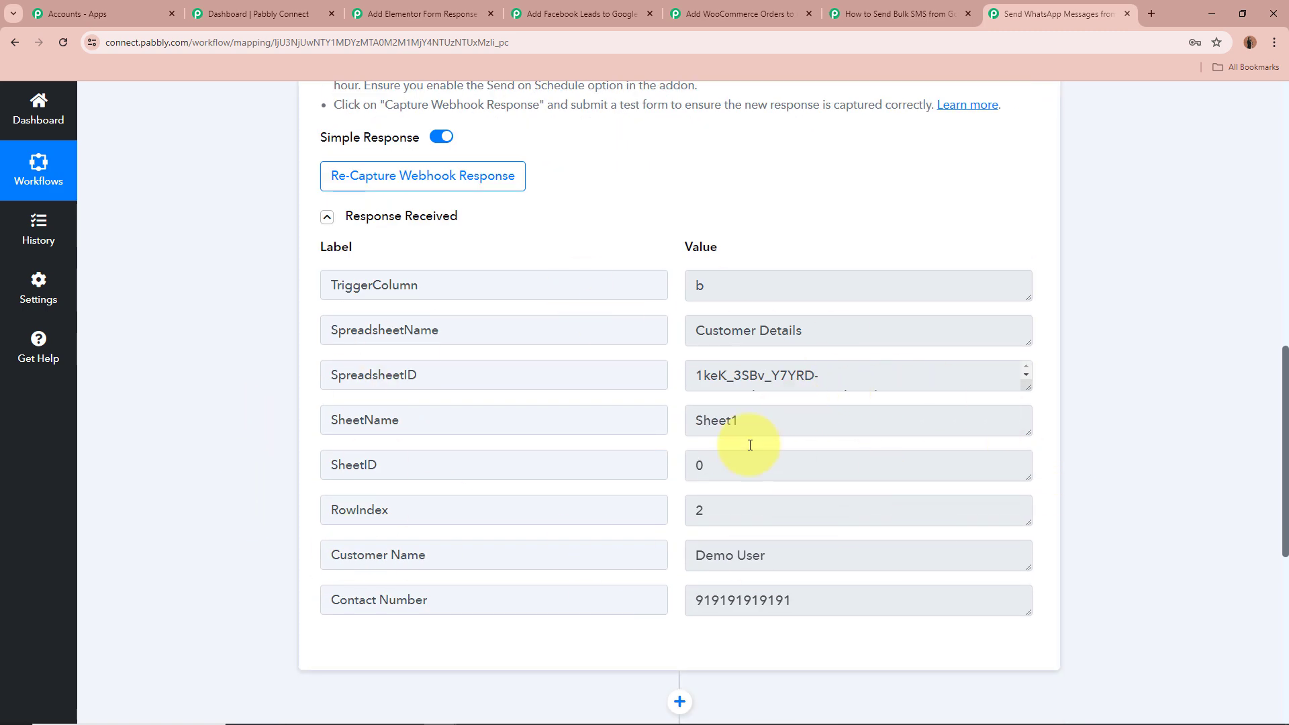
Go through the trigger response labels and values for Customer Name and Contact Number
{"action": "left_click_drag", "start_coordinate": [427, 559], "coordinate": [239, 550]}
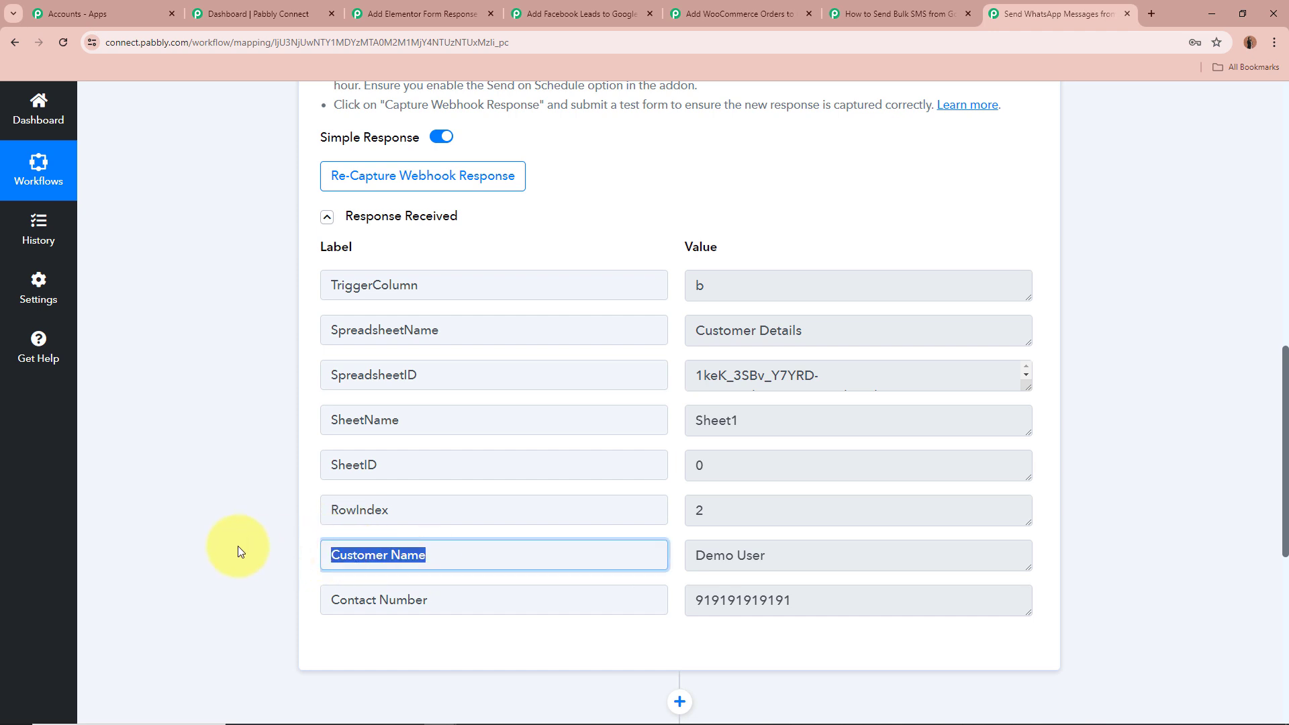
{"action": "left_click", "coordinate": [311, 557]}
{"action": "left_click_drag", "start_coordinate": [437, 557], "coordinate": [317, 555]}
{"action": "left_click_drag", "start_coordinate": [473, 611], "coordinate": [95, 590]}
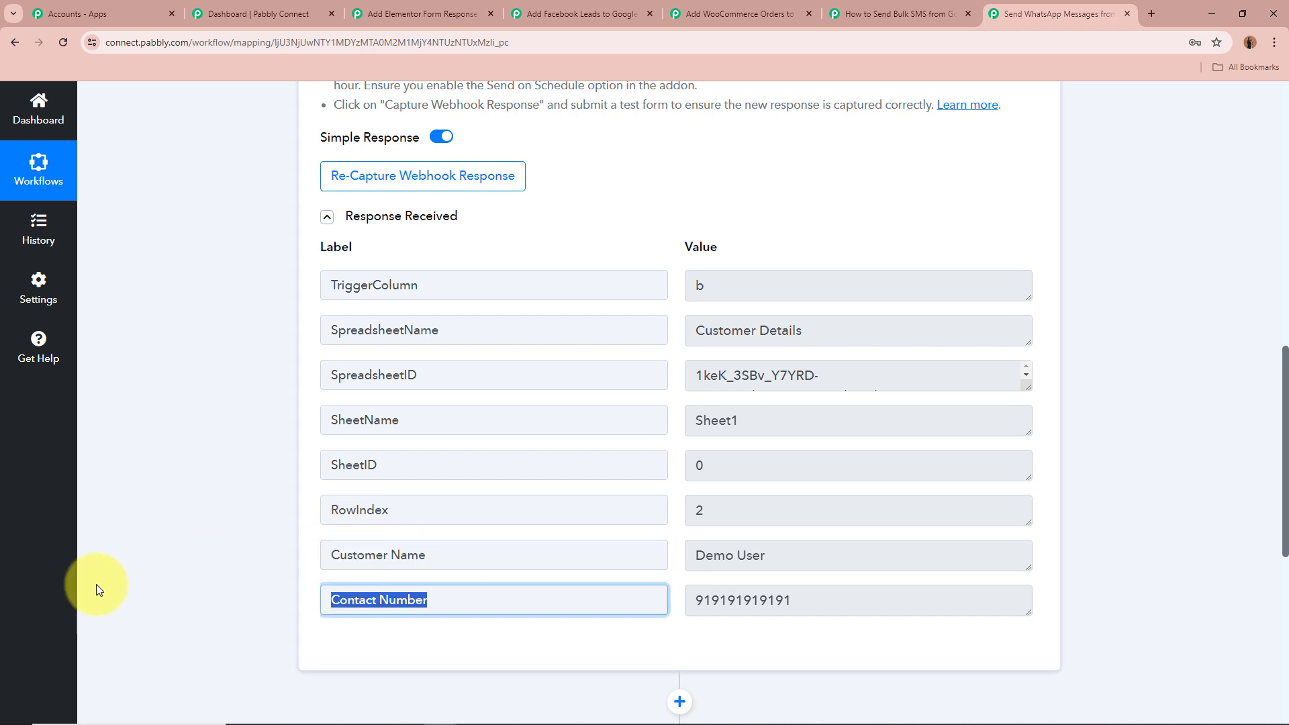
{"action": "left_click", "coordinate": [95, 590]}
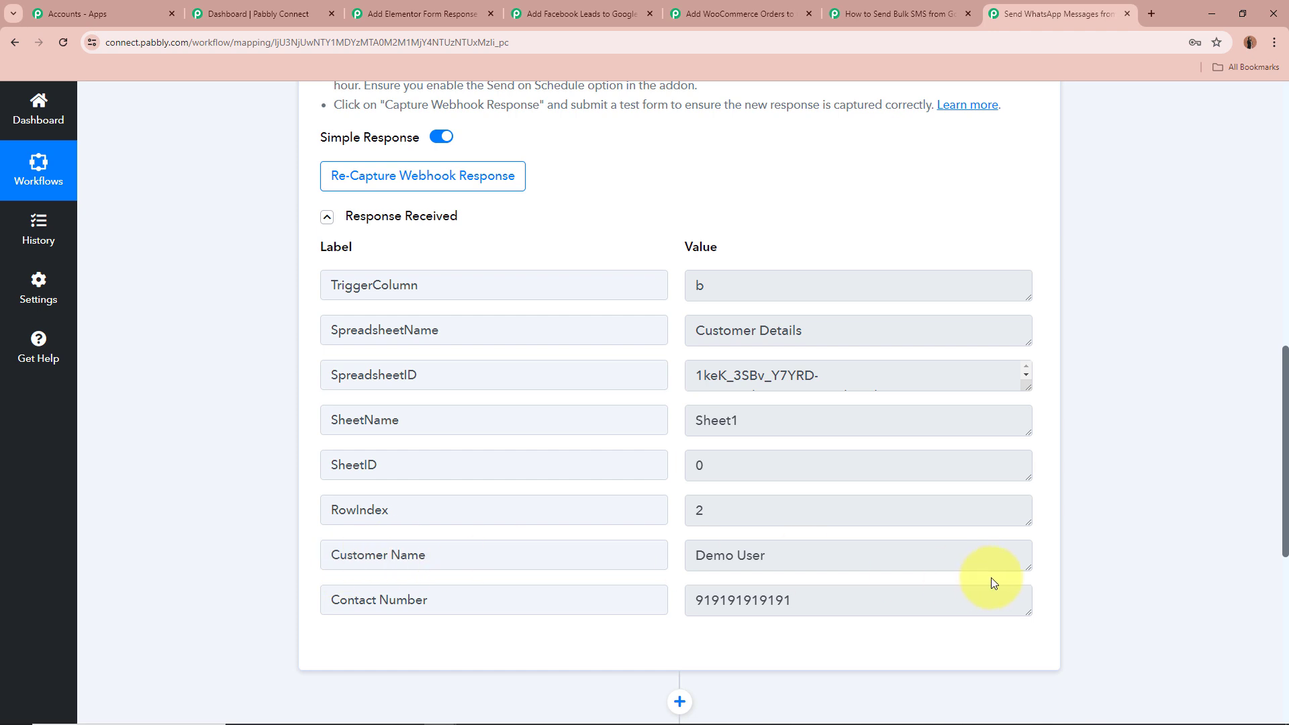
{"action": "left_click_drag", "start_coordinate": [857, 561], "coordinate": [608, 535]}
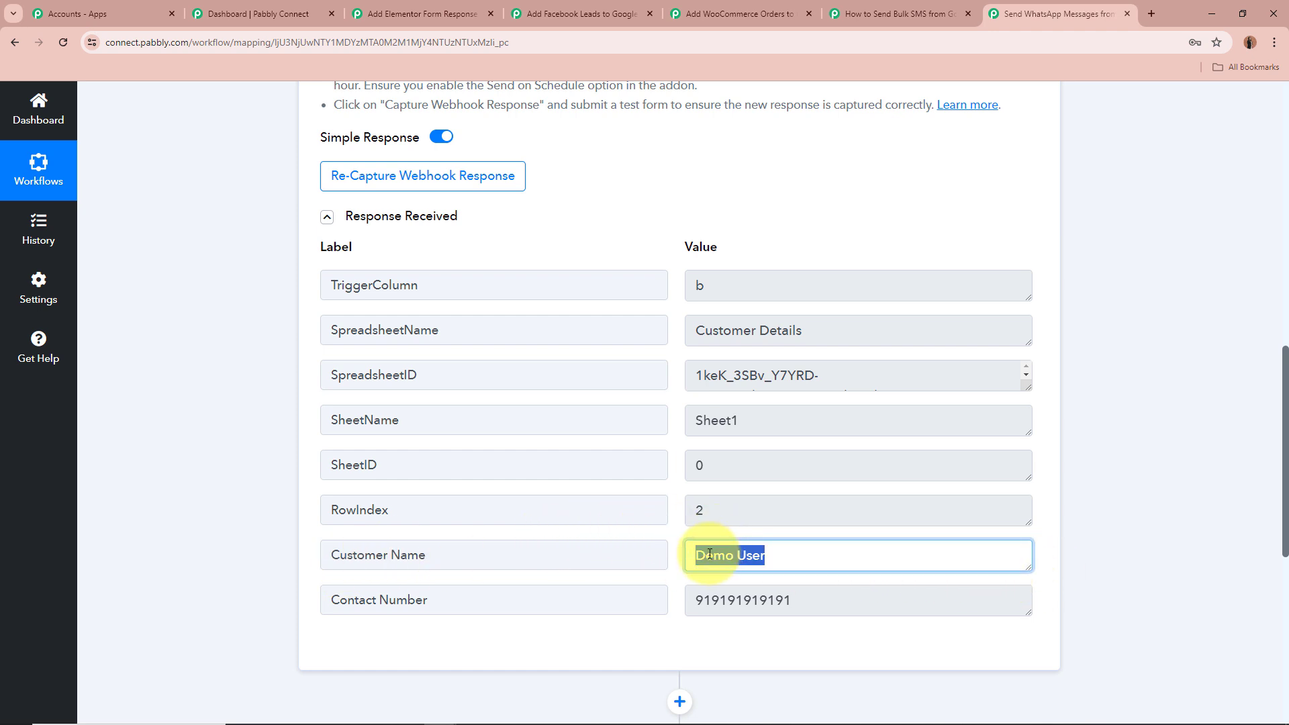
{"action": "left_click_drag", "start_coordinate": [837, 613], "coordinate": [628, 602]}
{"action": "left_click", "coordinate": [1244, 585]}
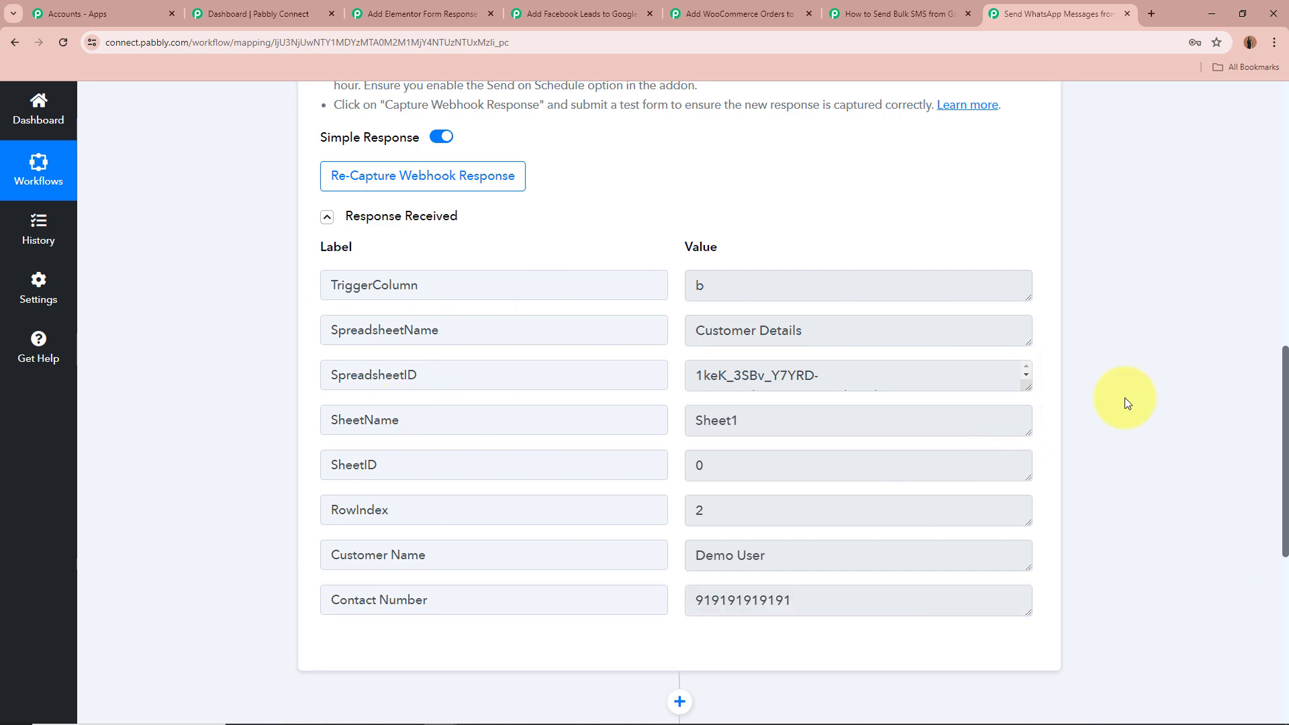
Collapse the Google Sheets trigger and expand the WhatsApp Cloud API Send Template Message action
{"action": "scroll", "coordinate": [1125, 398], "scroll_direction": "down", "scroll_amount": 1}
{"action": "scroll", "coordinate": [1126, 398], "scroll_direction": "up", "scroll_amount": 10}
{"action": "scroll", "coordinate": [1125, 397], "scroll_direction": "up", "scroll_amount": 3}
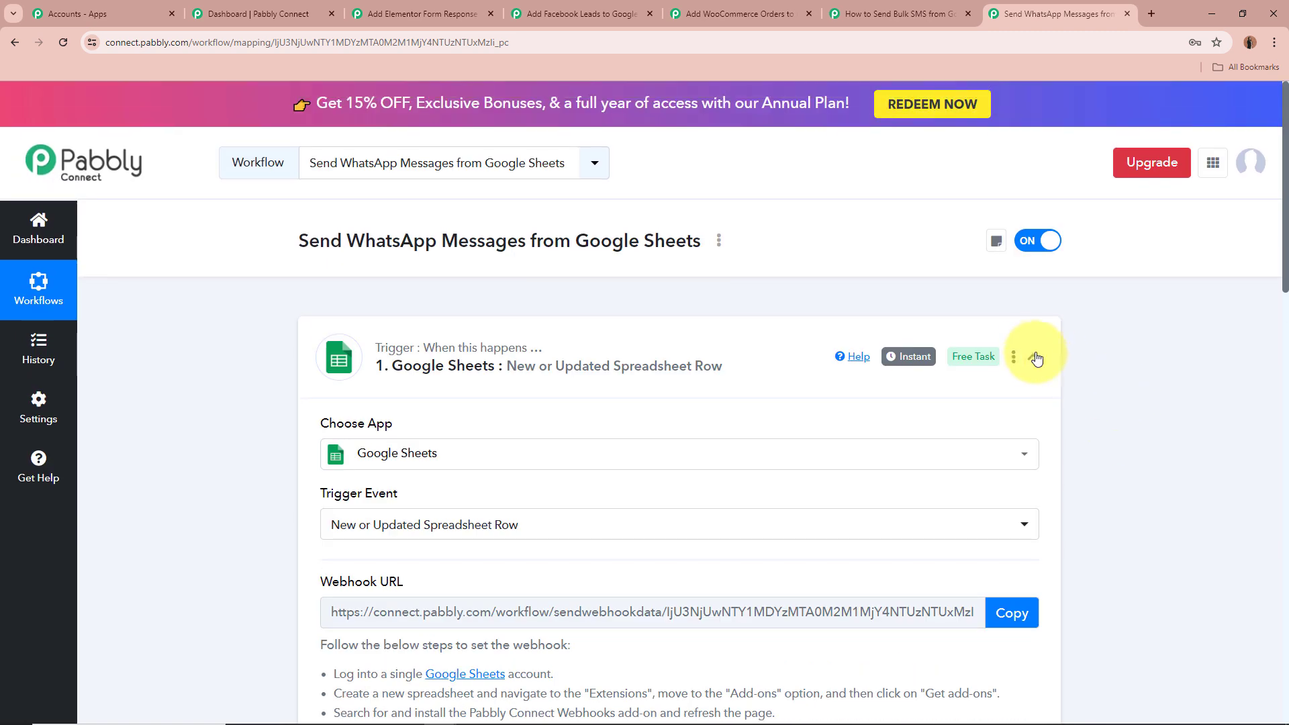
{"action": "left_click", "coordinate": [1032, 356]}
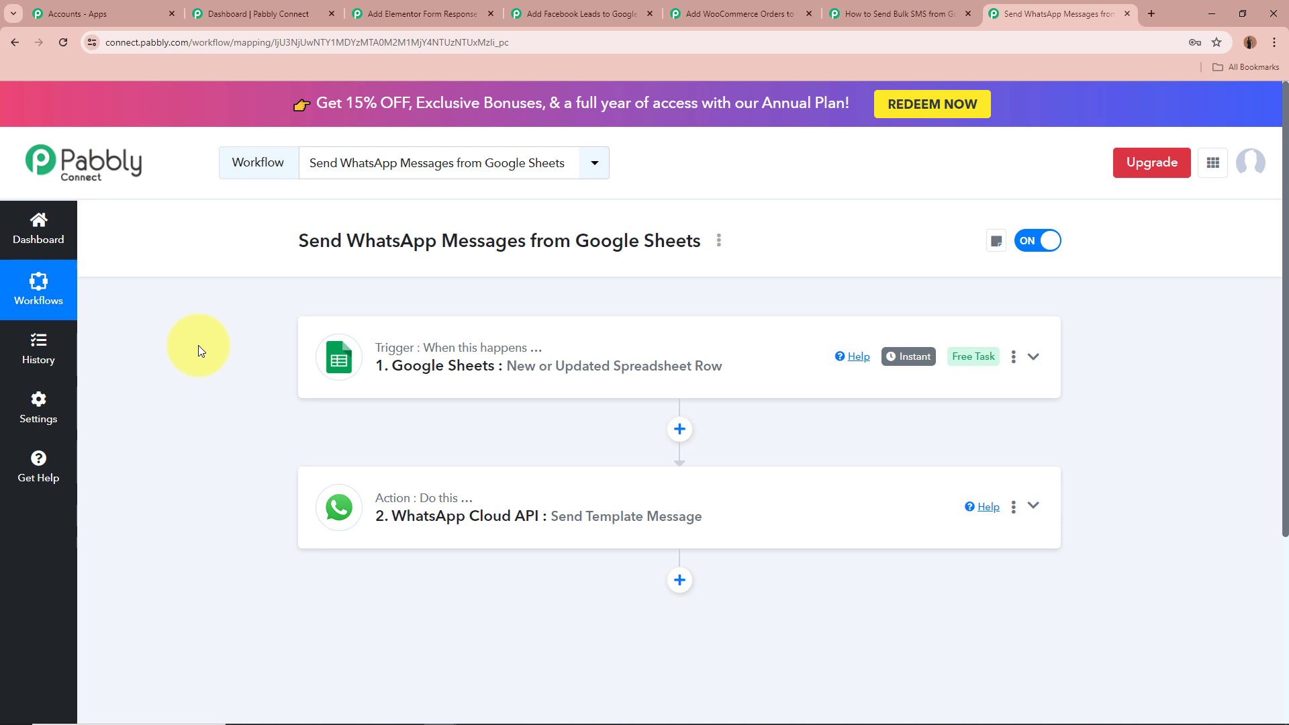
{"action": "left_click", "coordinate": [1033, 506]}
{"action": "scroll", "coordinate": [1087, 498], "scroll_direction": "down", "scroll_amount": 4}
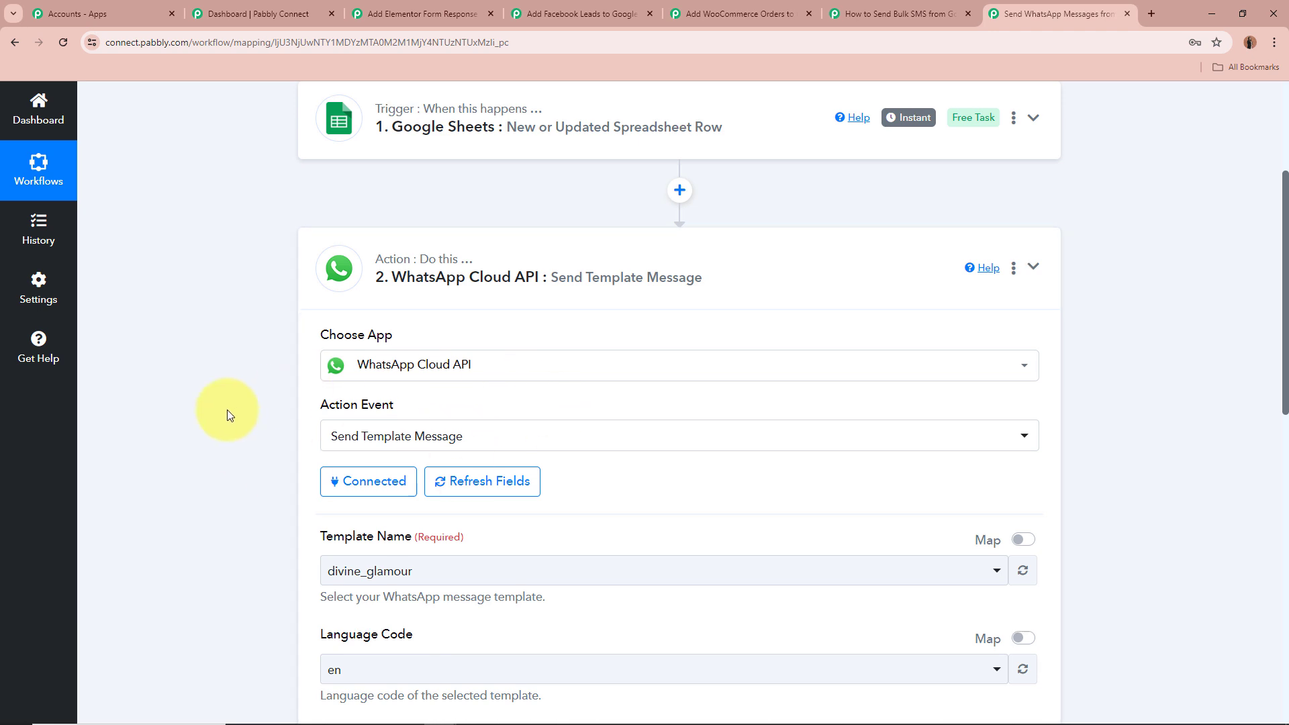
Review the WhatsApp action's template settings, reselecting the divine_glamour template name, language code and template ID
{"action": "scroll", "coordinate": [227, 410], "scroll_direction": "down", "scroll_amount": 5}
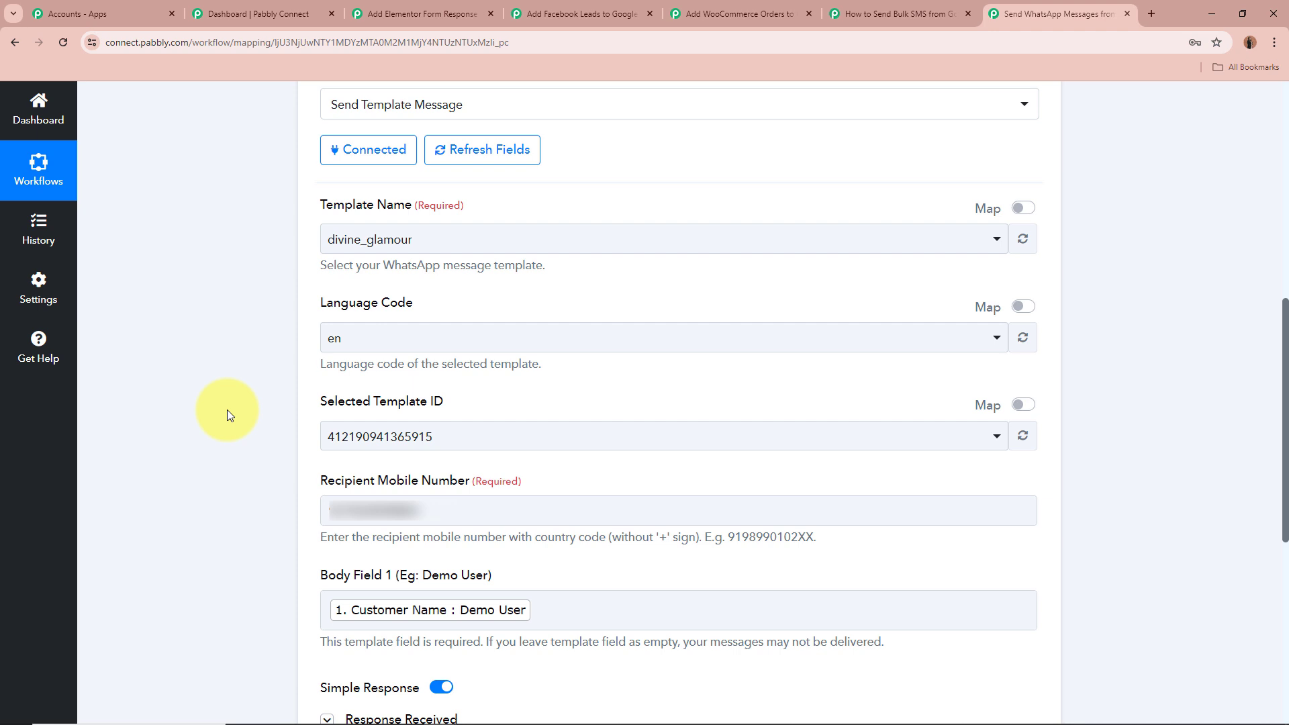
{"action": "scroll", "coordinate": [154, 450], "scroll_direction": "up", "scroll_amount": 3}
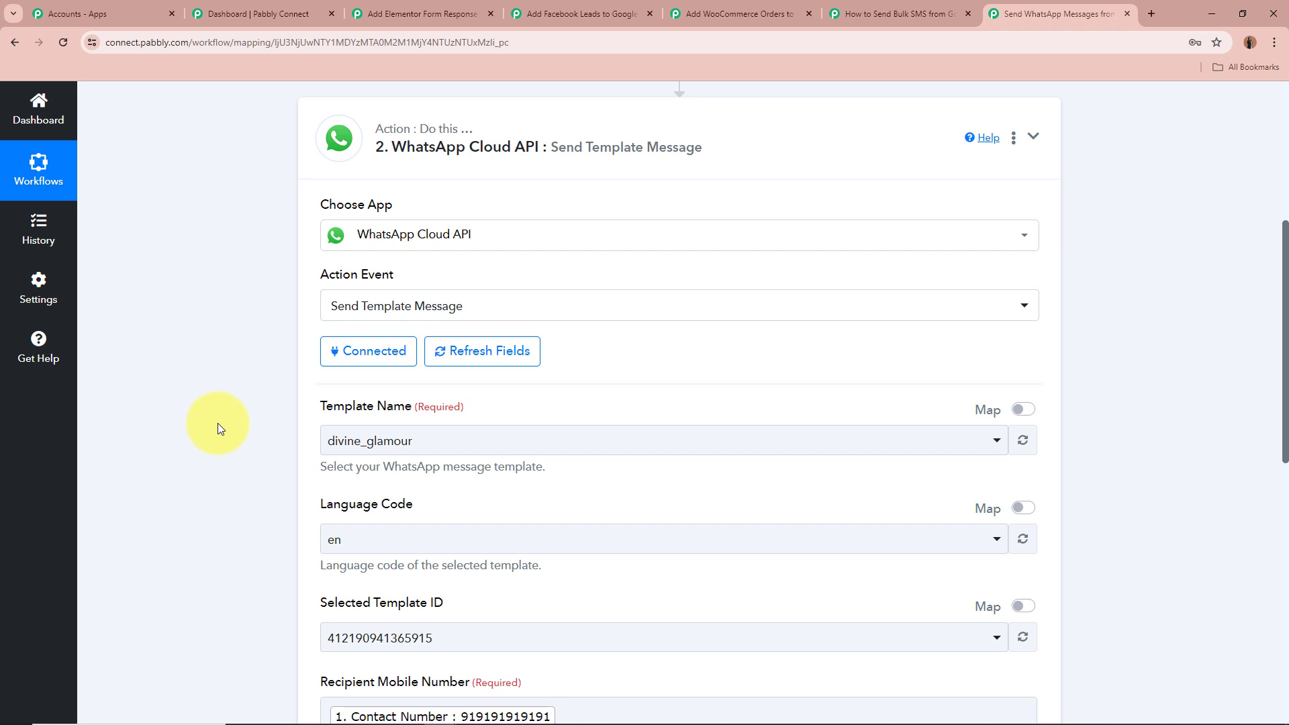
{"action": "scroll", "coordinate": [219, 429], "scroll_direction": "down", "scroll_amount": 1}
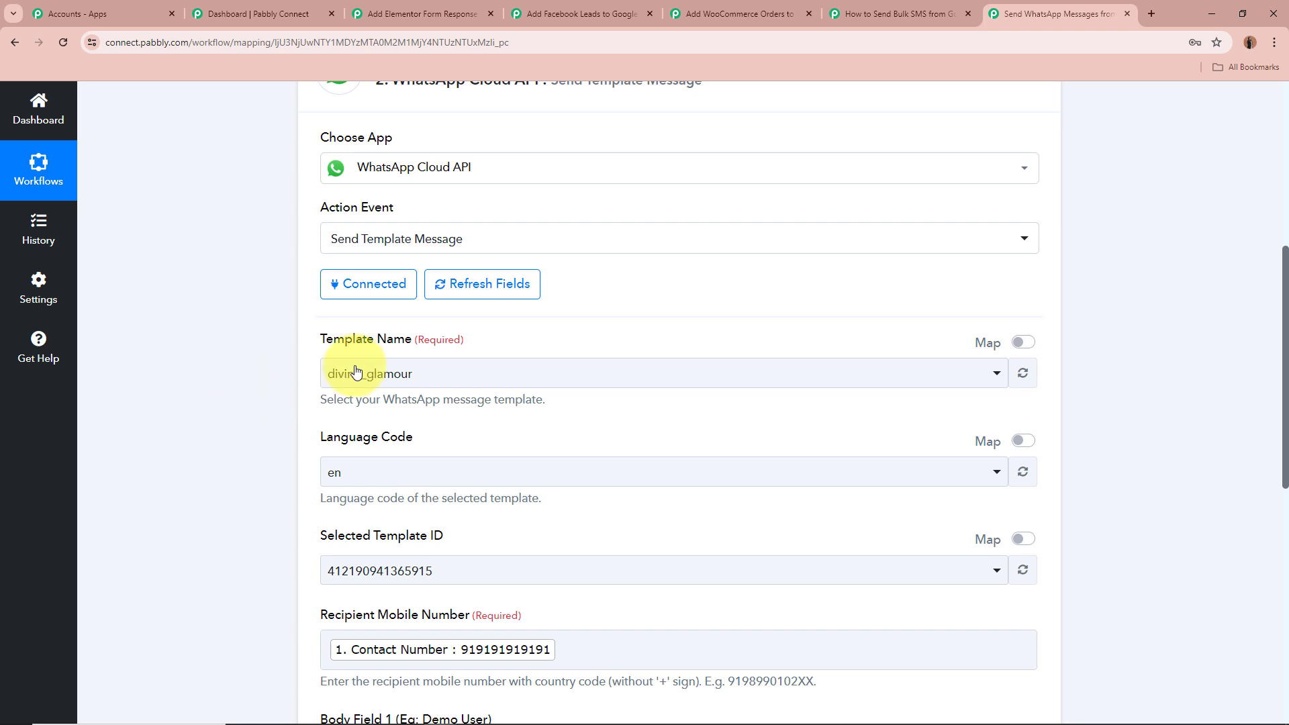
{"action": "left_click", "coordinate": [430, 373]}
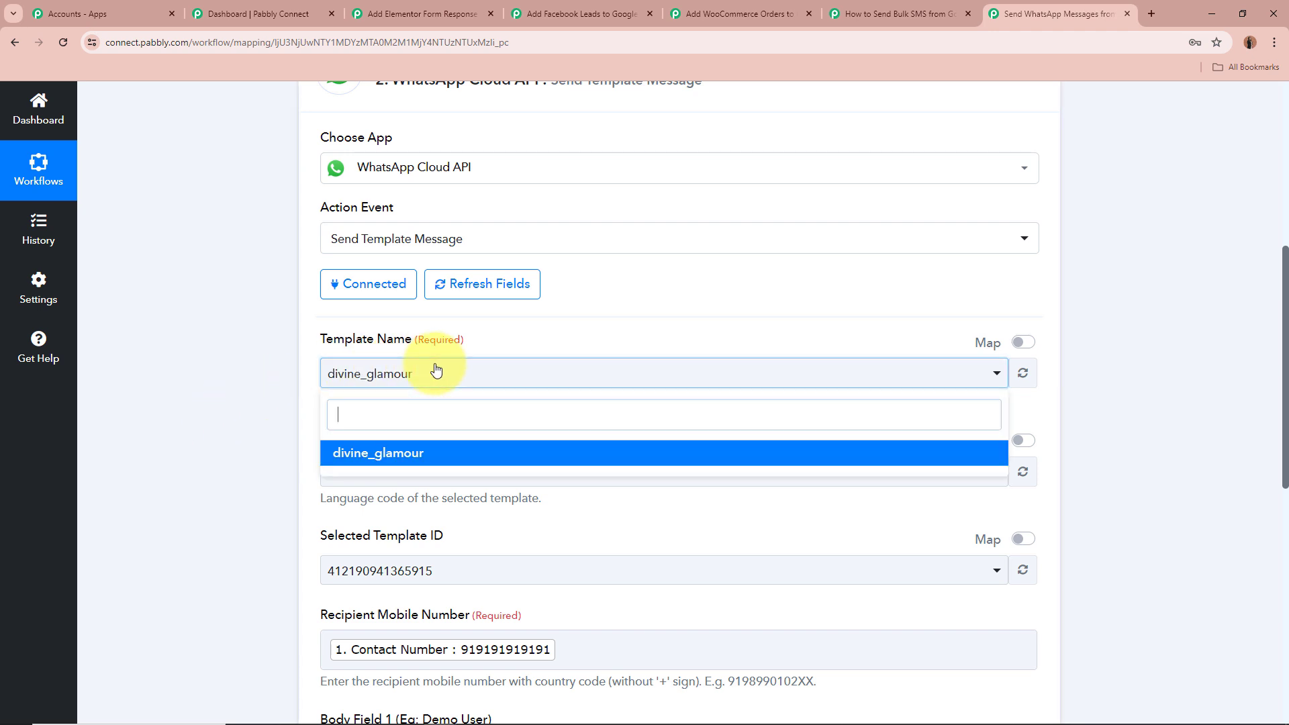
{"action": "left_click", "coordinate": [328, 452]}
{"action": "scroll", "coordinate": [227, 384], "scroll_direction": "down", "scroll_amount": 3}
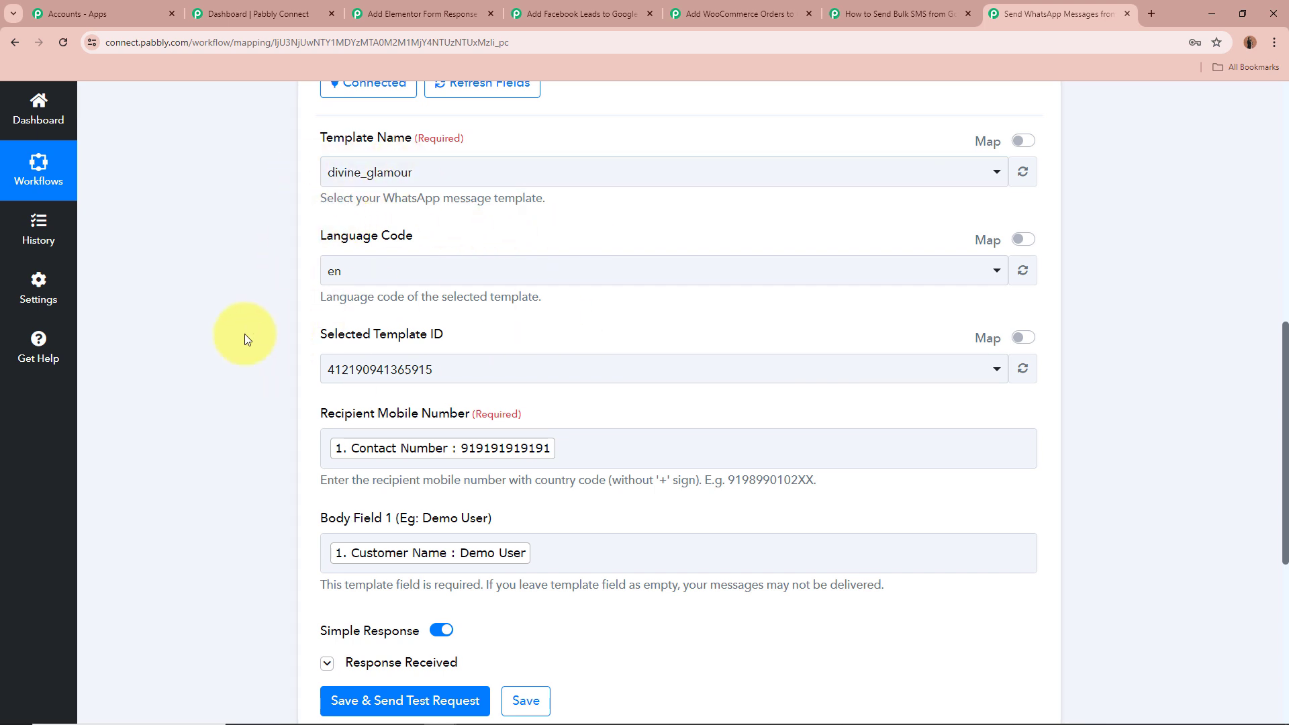
{"action": "scroll", "coordinate": [244, 333], "scroll_direction": "down", "scroll_amount": 3}
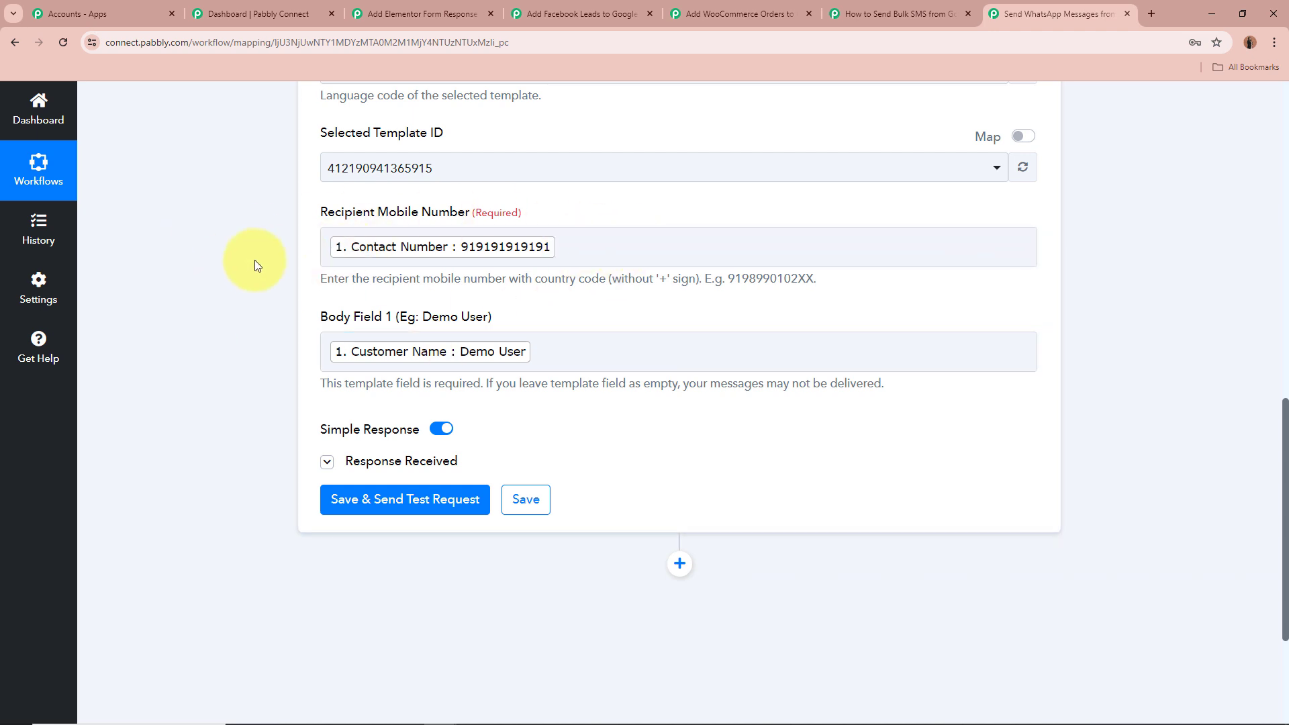
Inspect the mapped Recipient Mobile Number and Body Field 1 fields and the available Google Sheets data
{"action": "left_click", "coordinate": [670, 247]}
{"action": "left_click", "coordinate": [615, 370]}
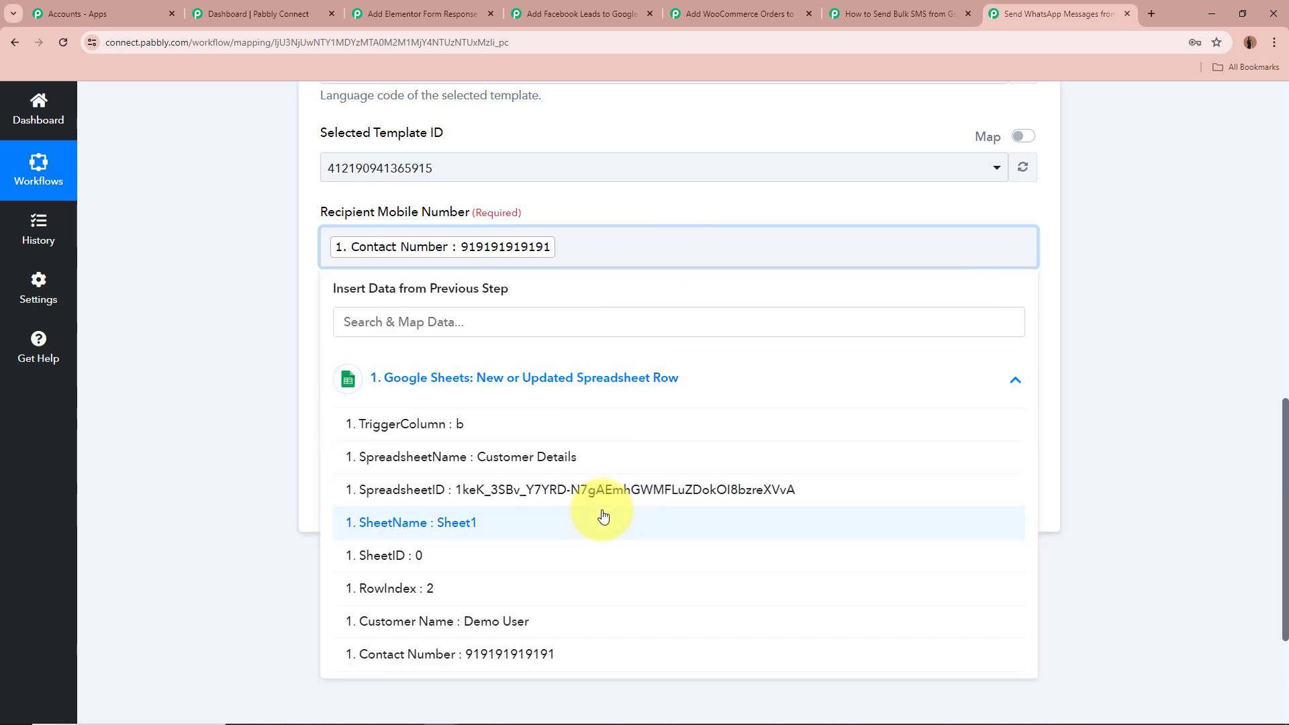
{"action": "scroll", "coordinate": [605, 457], "scroll_direction": "down", "scroll_amount": 3}
{"action": "left_click", "coordinate": [227, 238]}
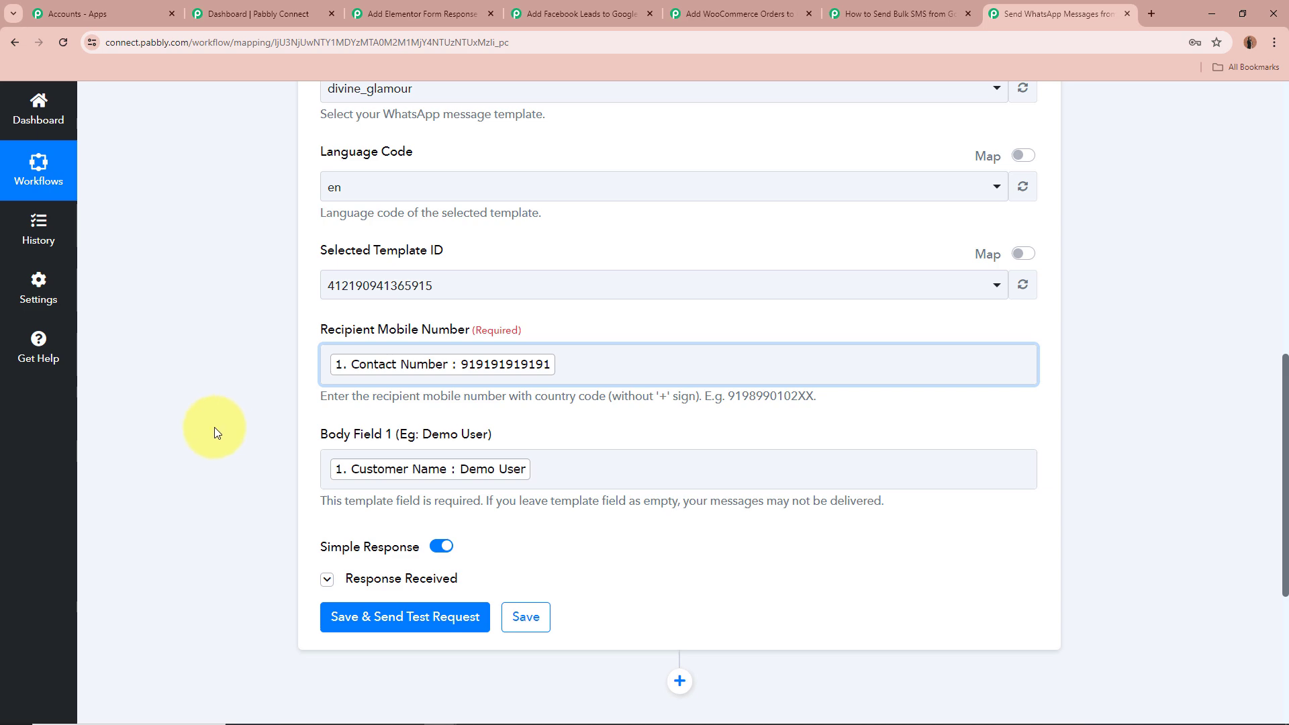
{"action": "left_click", "coordinate": [581, 458]}
{"action": "left_click", "coordinate": [149, 394]}
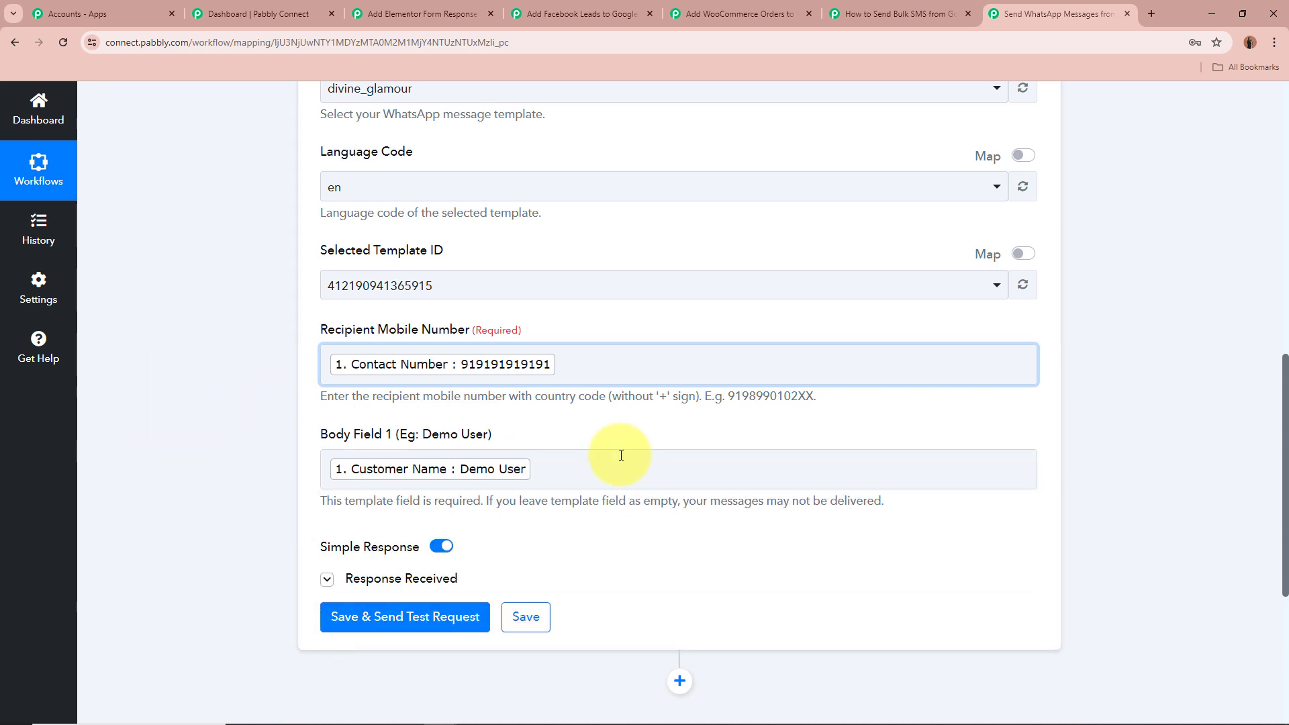
{"action": "scroll", "coordinate": [135, 375], "scroll_direction": "up", "scroll_amount": 4}
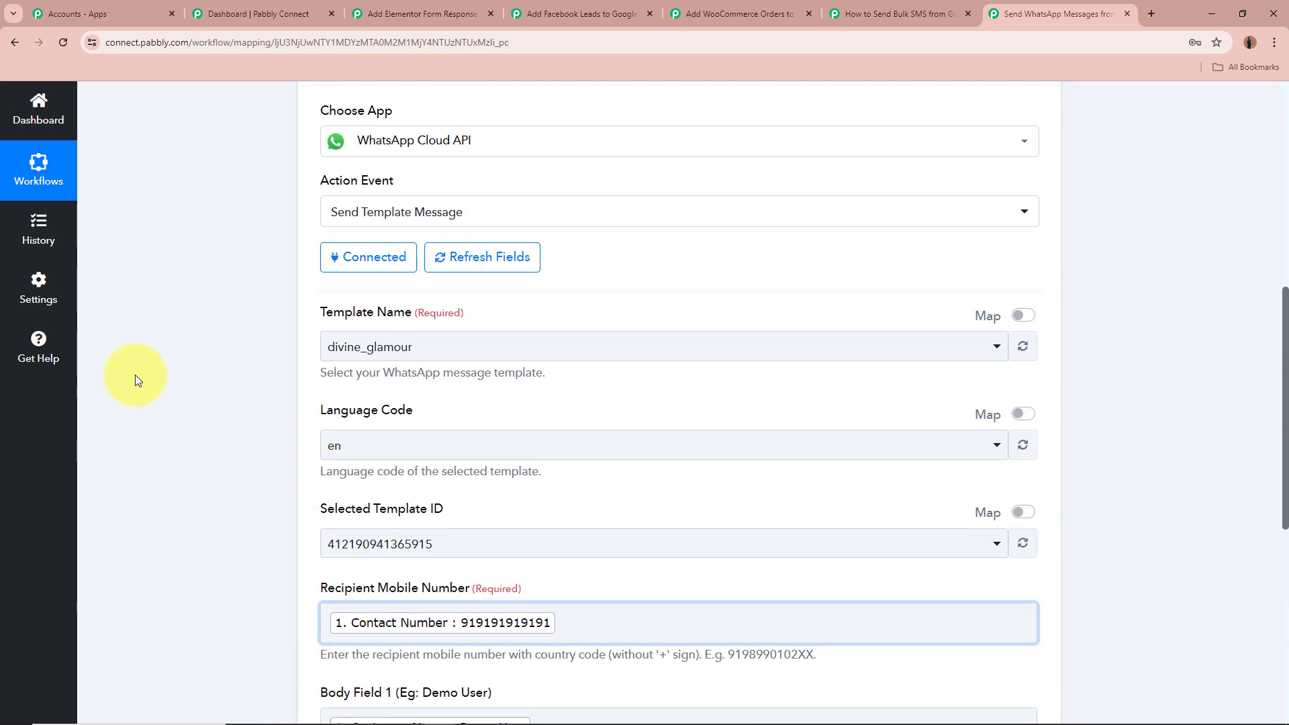
{"action": "scroll", "coordinate": [231, 262], "scroll_direction": "down", "scroll_amount": 5}
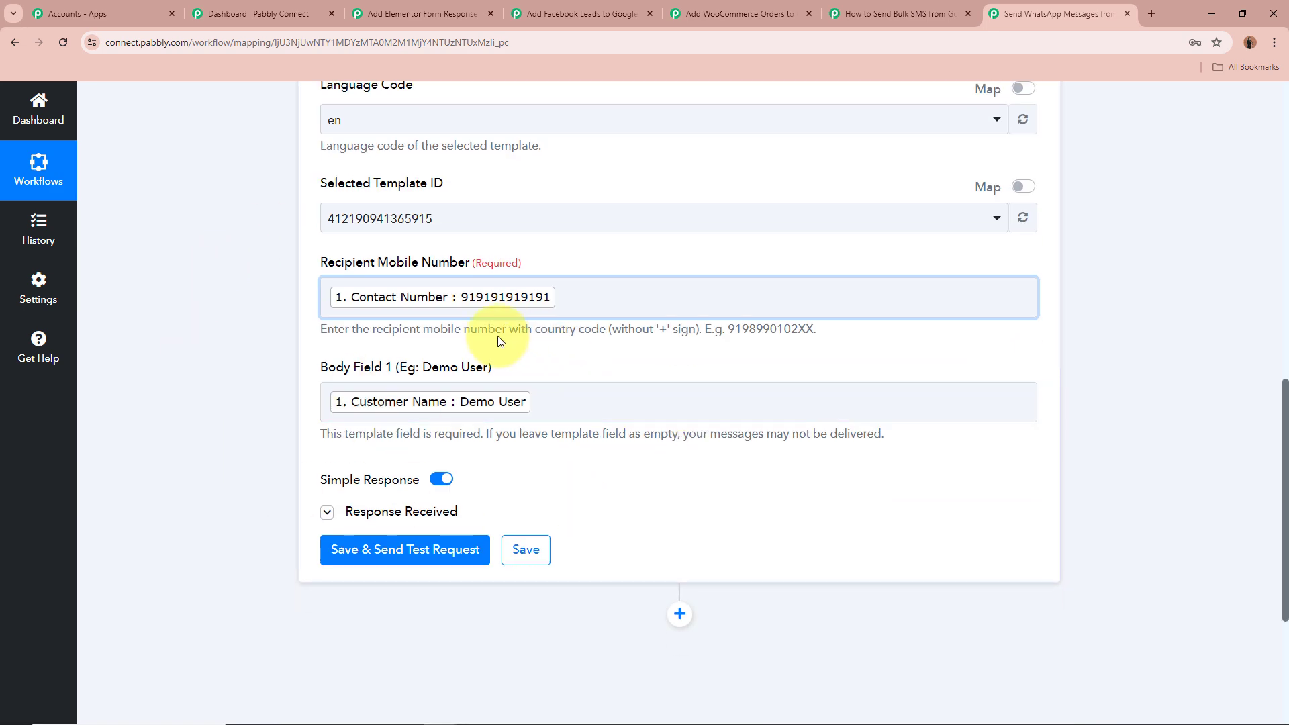
{"action": "left_click_drag", "start_coordinate": [424, 370], "coordinate": [523, 368]}
{"action": "left_click", "coordinate": [233, 343]}
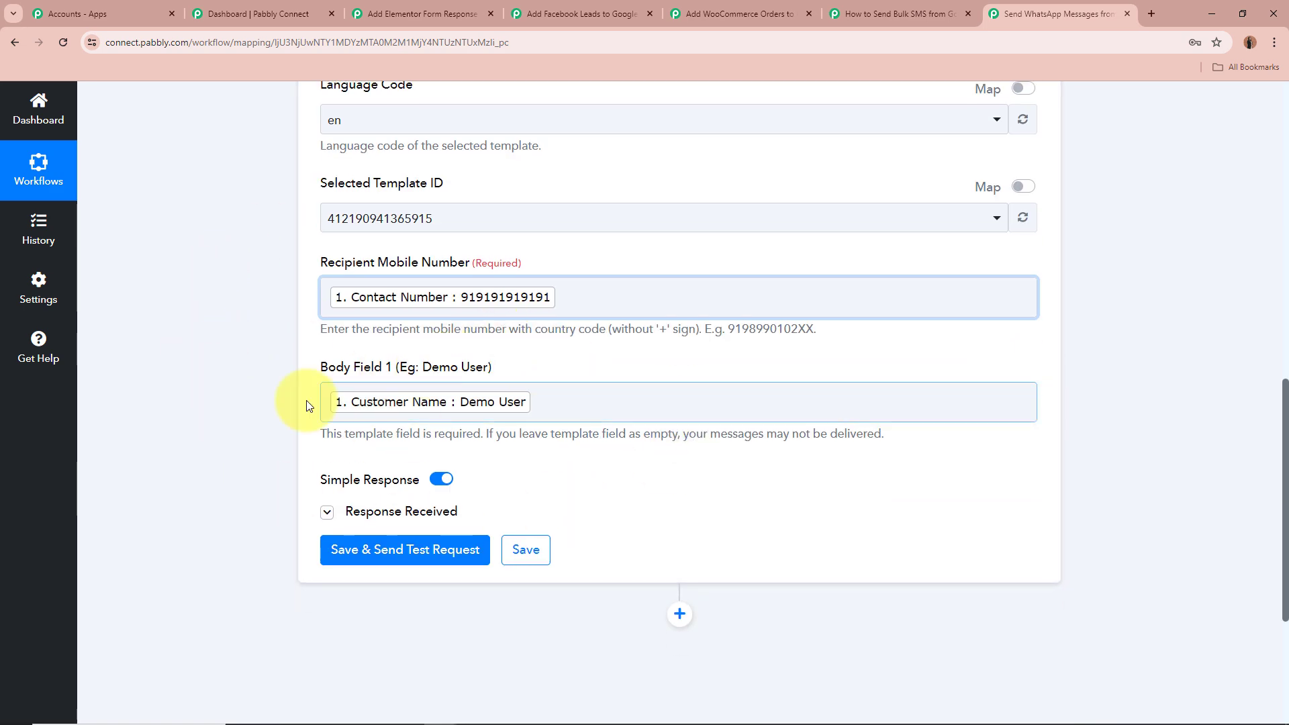
Go through the WhatsApp action's Response Received labels and values, including message status
{"action": "scroll", "coordinate": [219, 352], "scroll_direction": "down", "scroll_amount": 2}
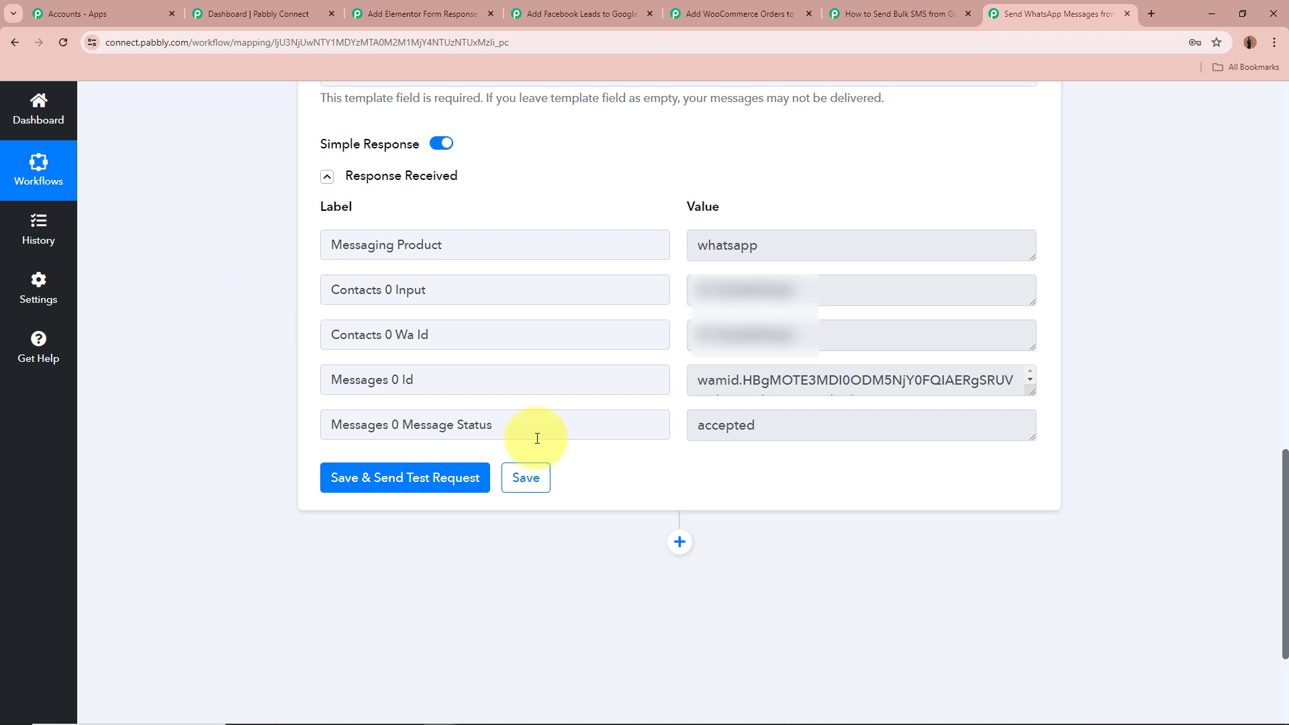
{"action": "left_click_drag", "start_coordinate": [538, 432], "coordinate": [265, 432]}
{"action": "left_click_drag", "start_coordinate": [864, 430], "coordinate": [158, 345]}
{"action": "left_click", "coordinate": [159, 344]}
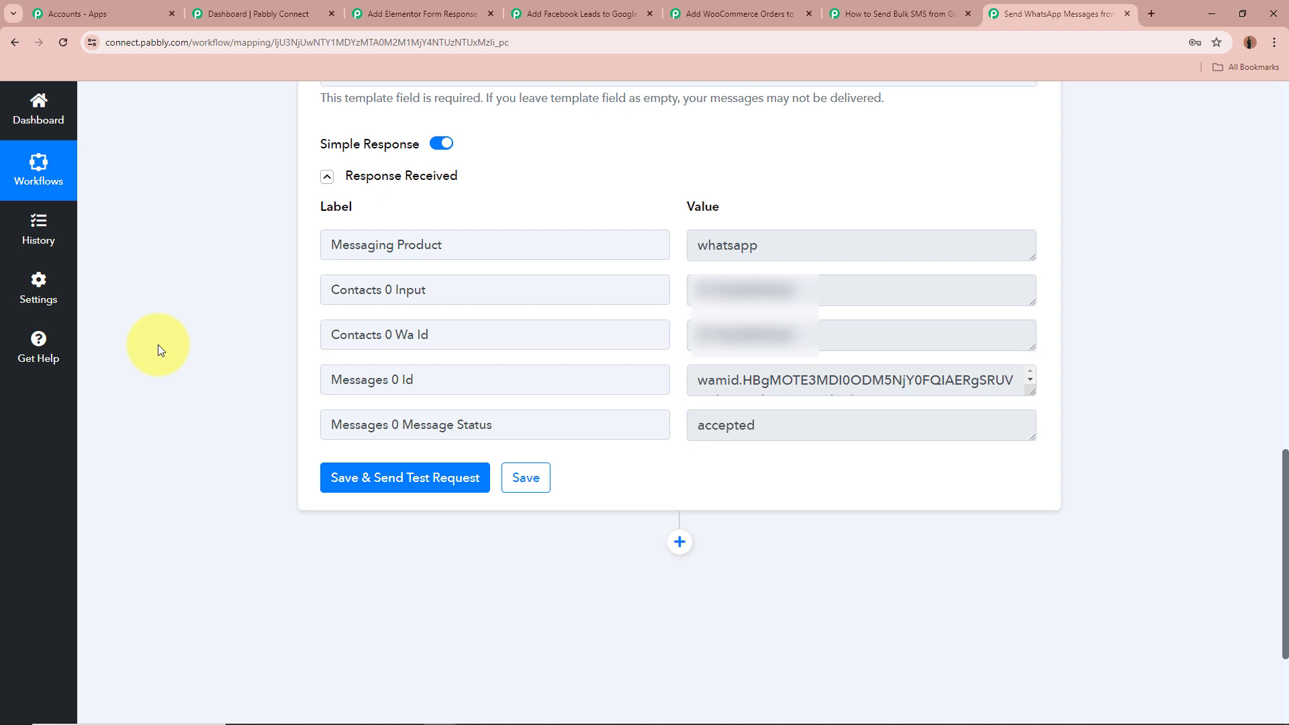